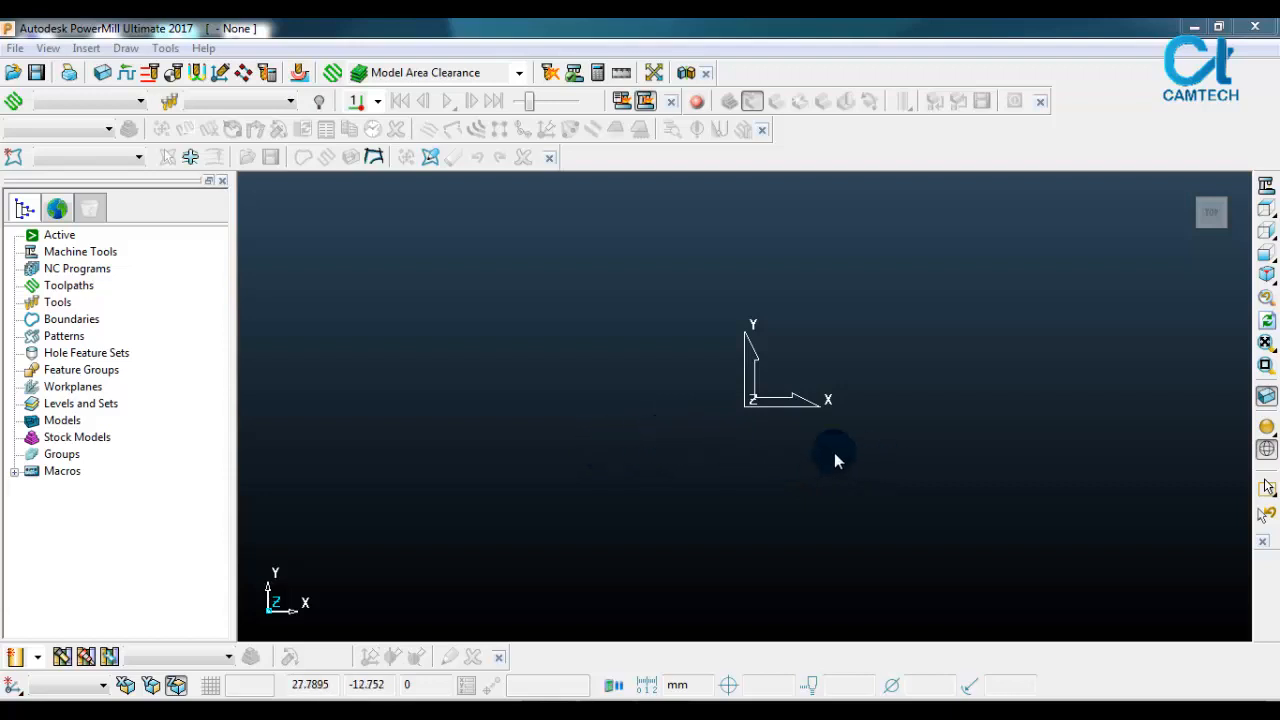
pyautogui.moveTo(769, 422); pyautogui.dragTo(578, 467, button='middle')
pyautogui.moveTo(684, 421); pyautogui.dragTo(724, 451, button='middle')
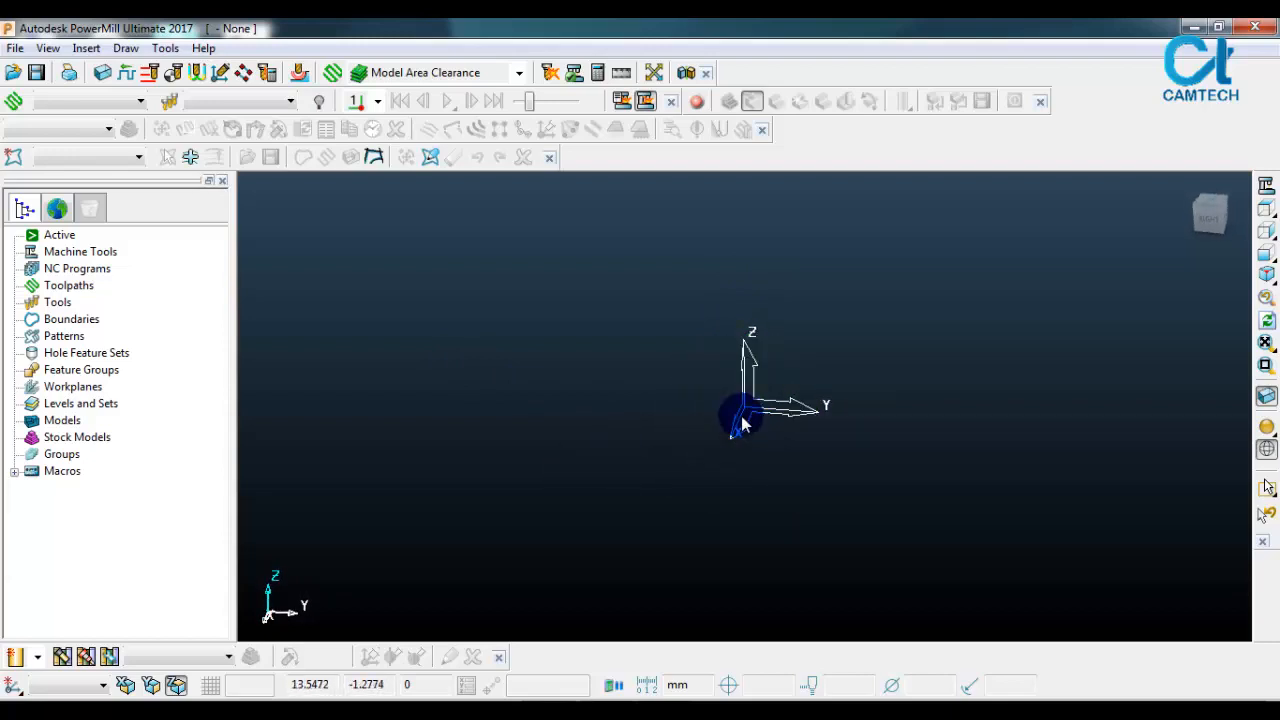
pyautogui.moveTo(707, 477); pyautogui.dragTo(609, 466, button='middle')
pyautogui.moveTo(842, 482); pyautogui.dragTo(734, 474, button='middle')
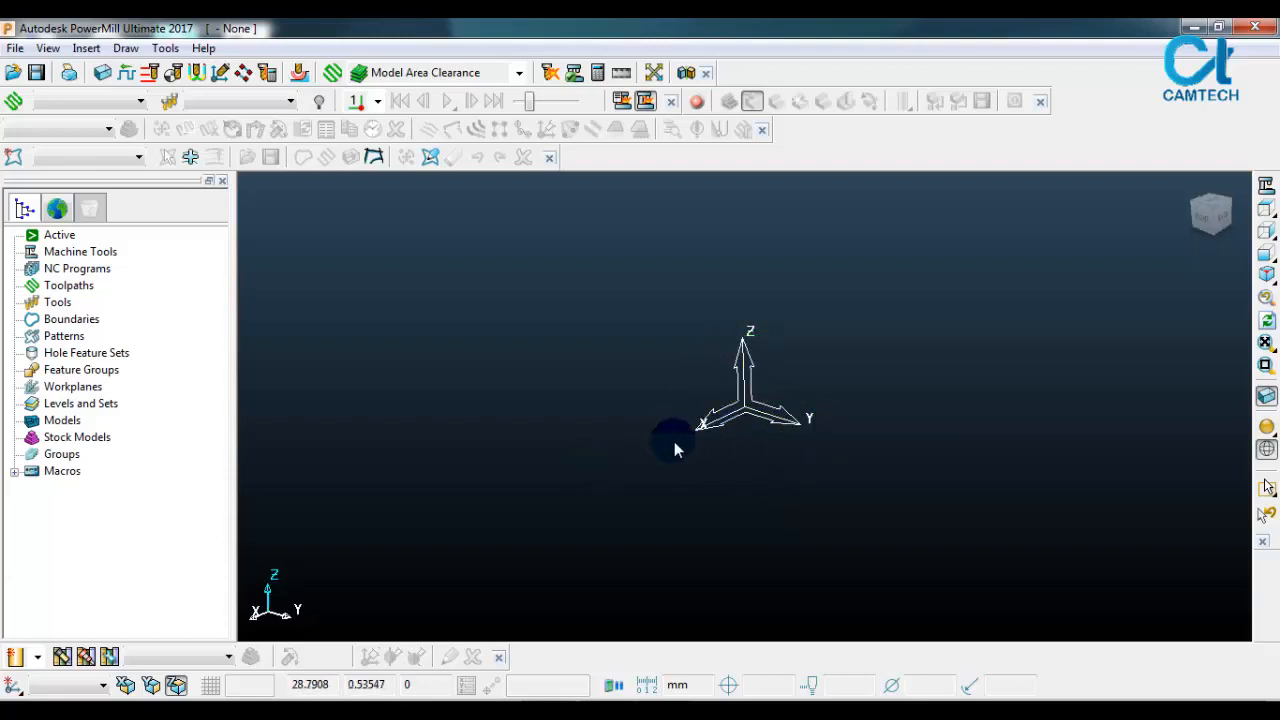
# Step: Hide the Pattern, Tool and ViewMill toolbars from the interface
pyautogui.rightClick(877, 145)
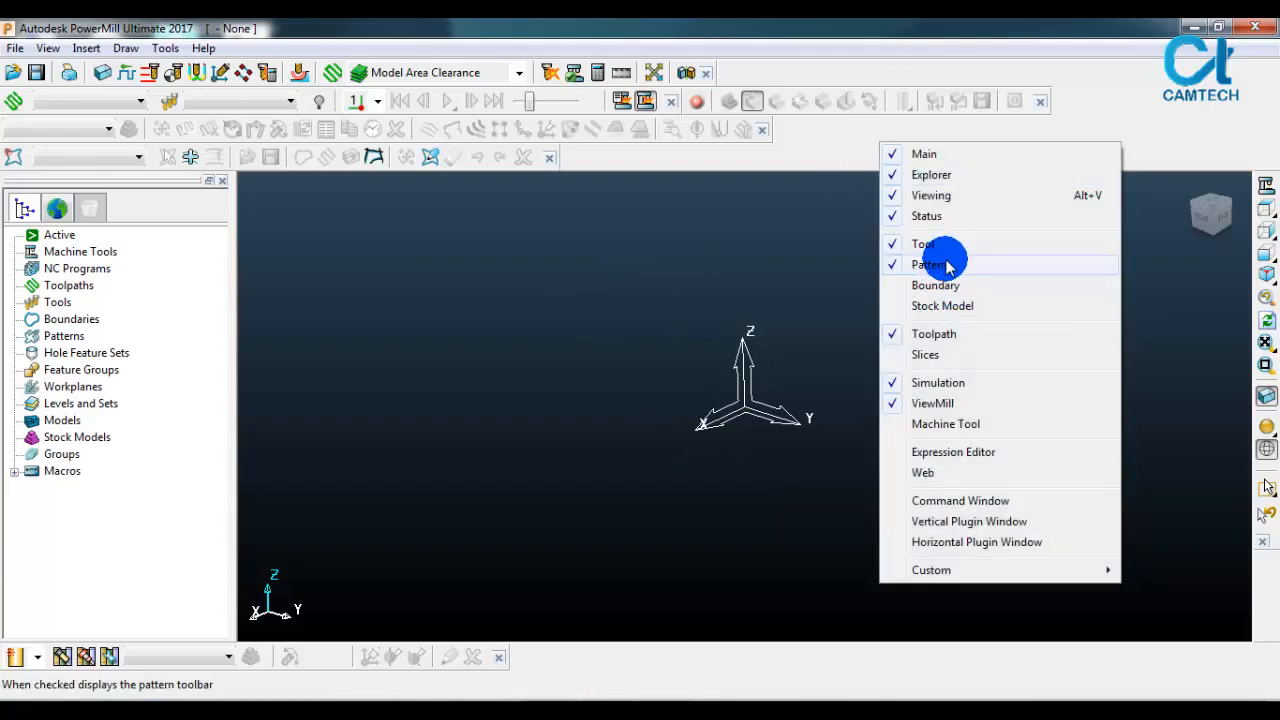
pyautogui.click(935, 264)
pyautogui.rightClick(923, 126)
pyautogui.click(966, 234)
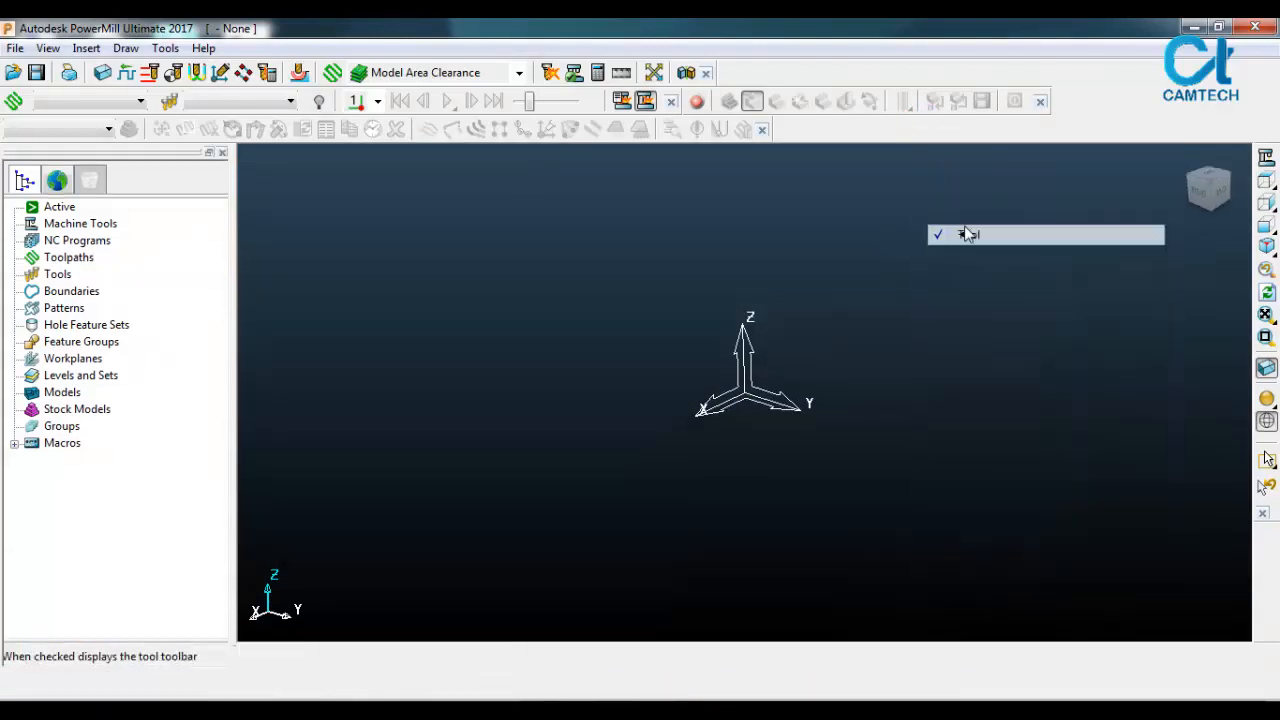
pyautogui.click(1042, 103)
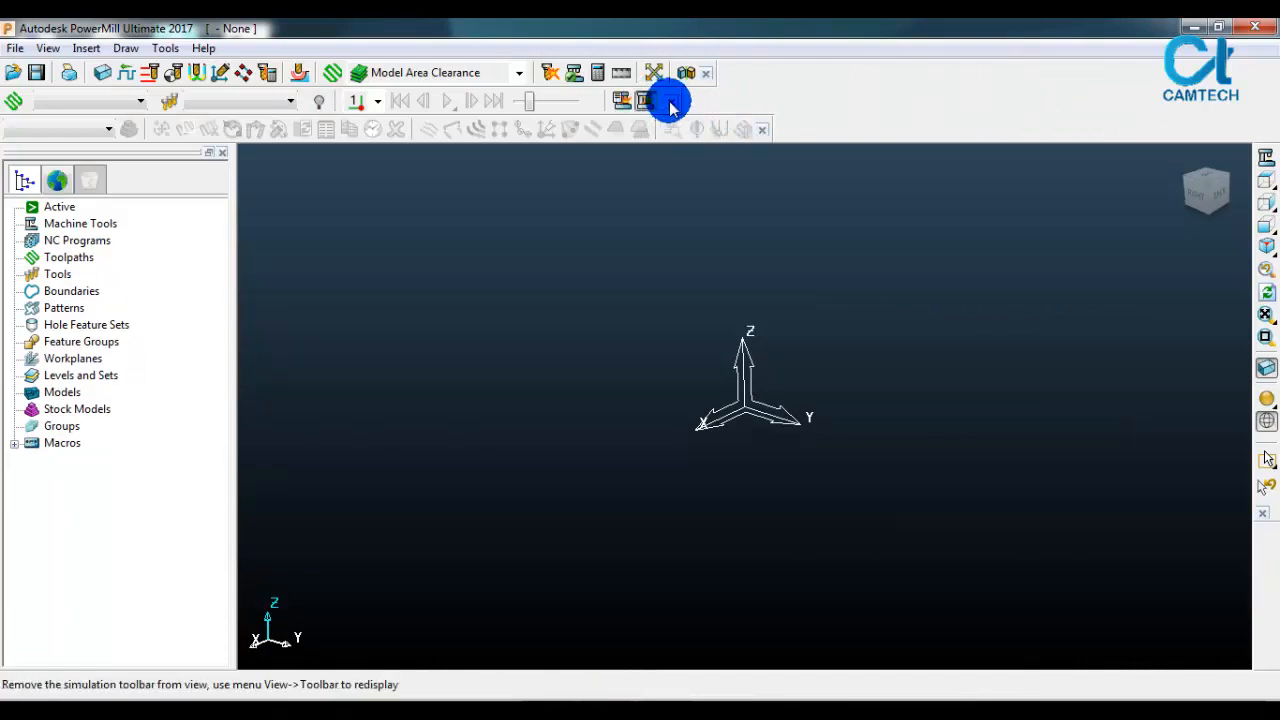
# Step: Hide the Main toolbar and restore it to the interface
pyautogui.rightClick(868, 113)
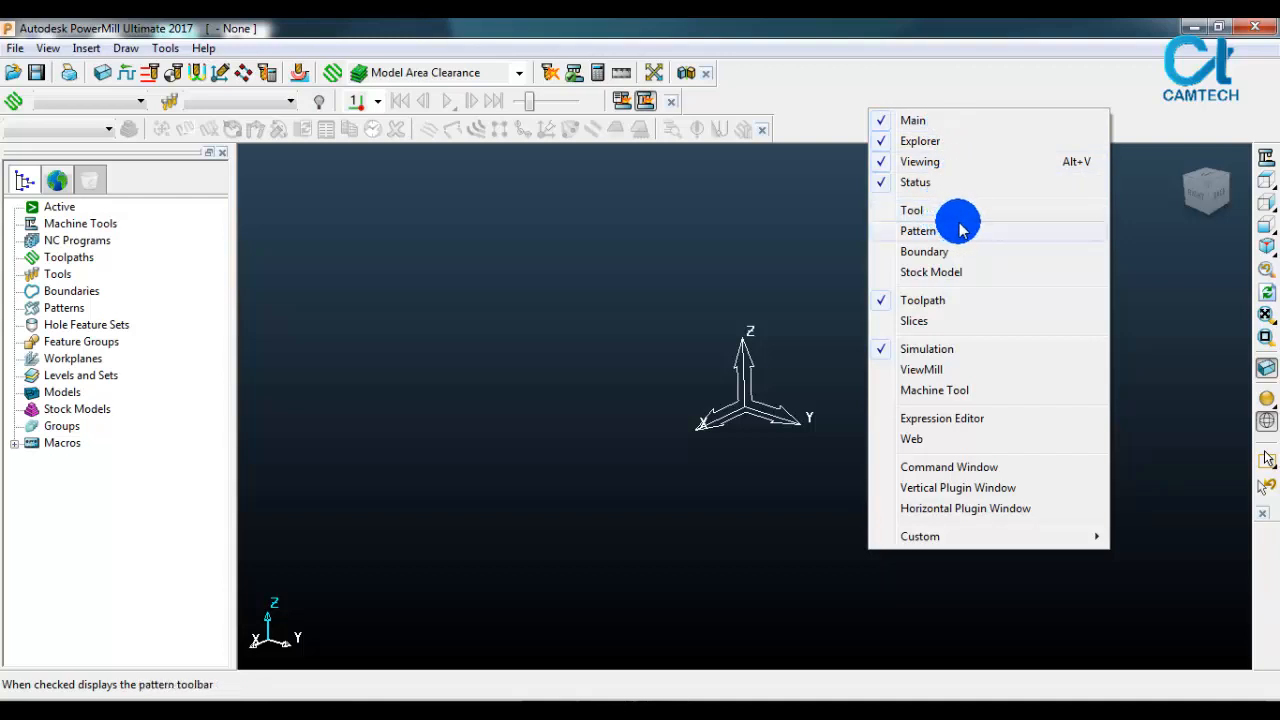
pyautogui.click(940, 120)
pyautogui.rightClick(866, 94)
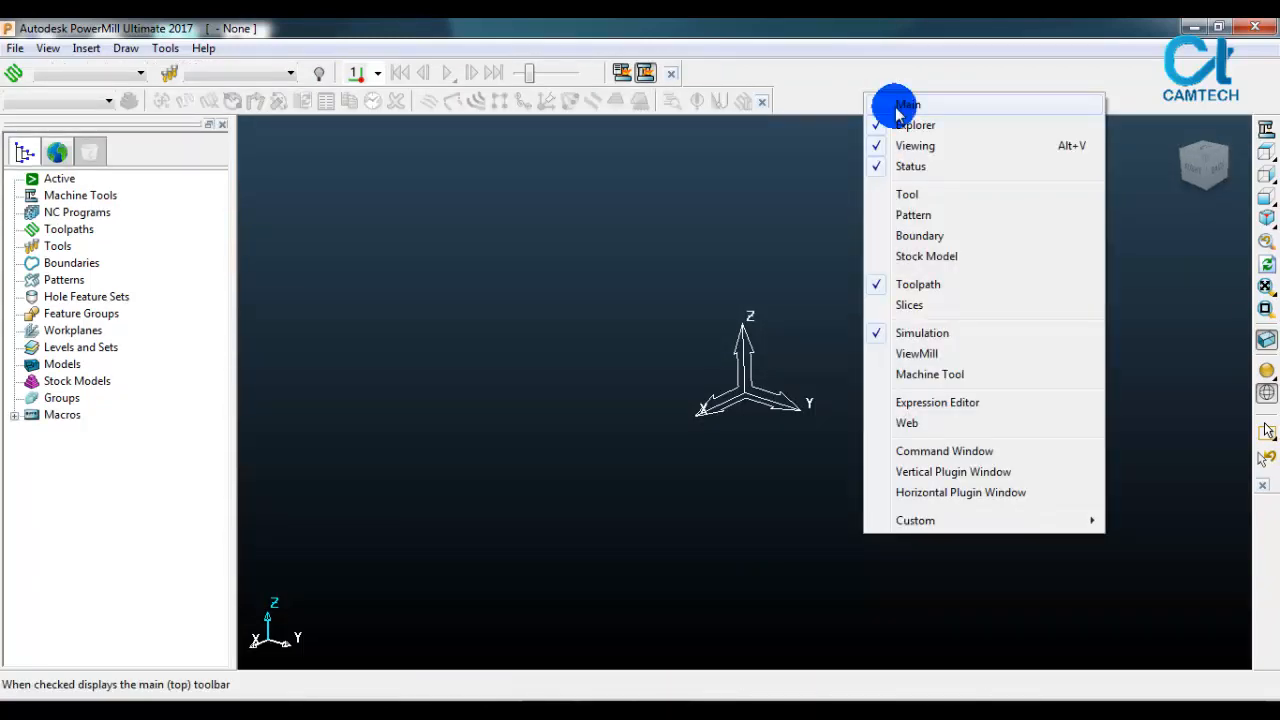
pyautogui.click(900, 106)
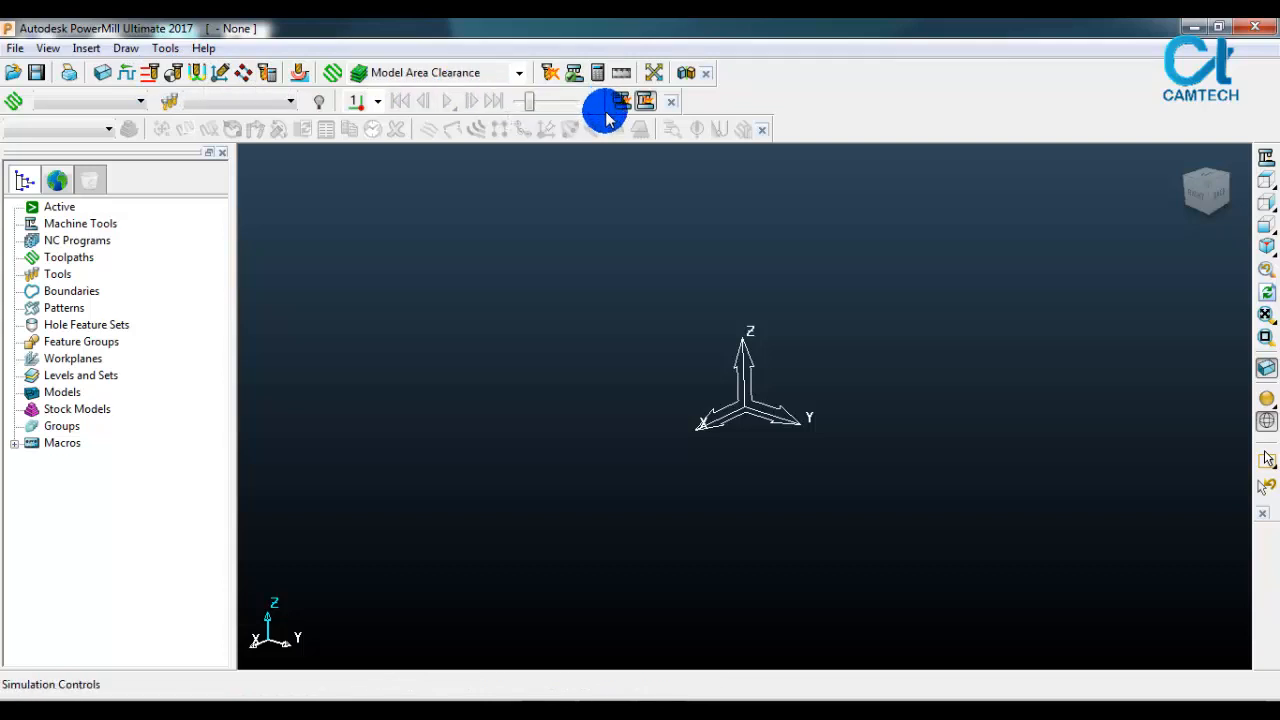
pyautogui.rightClick(897, 112)
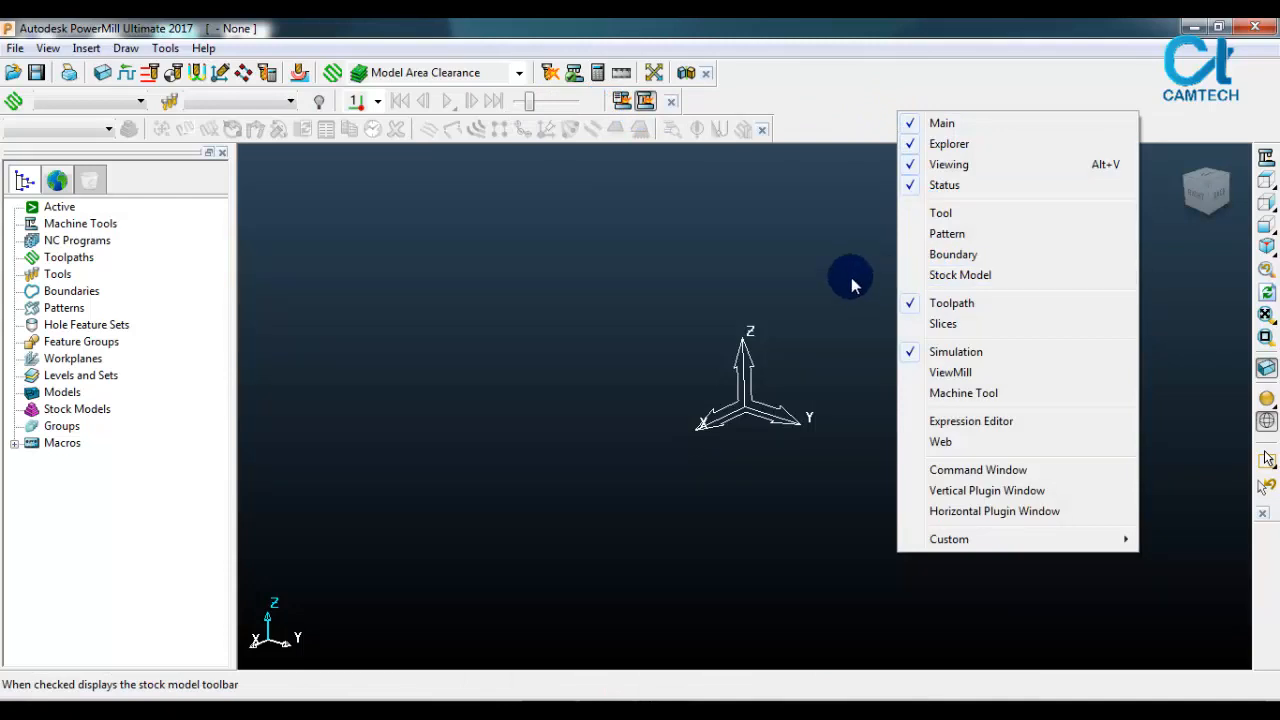
pyautogui.click(755, 257)
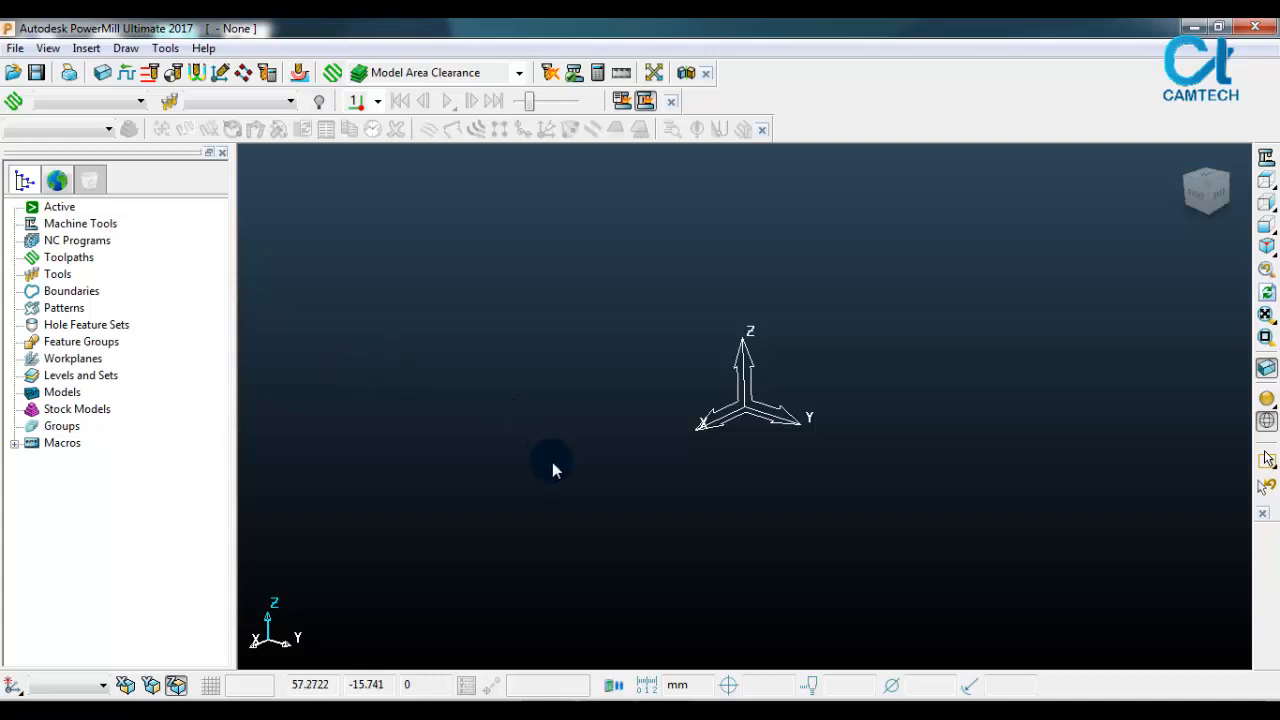
pyautogui.moveTo(651, 511); pyautogui.dragTo(566, 418, button='middle')
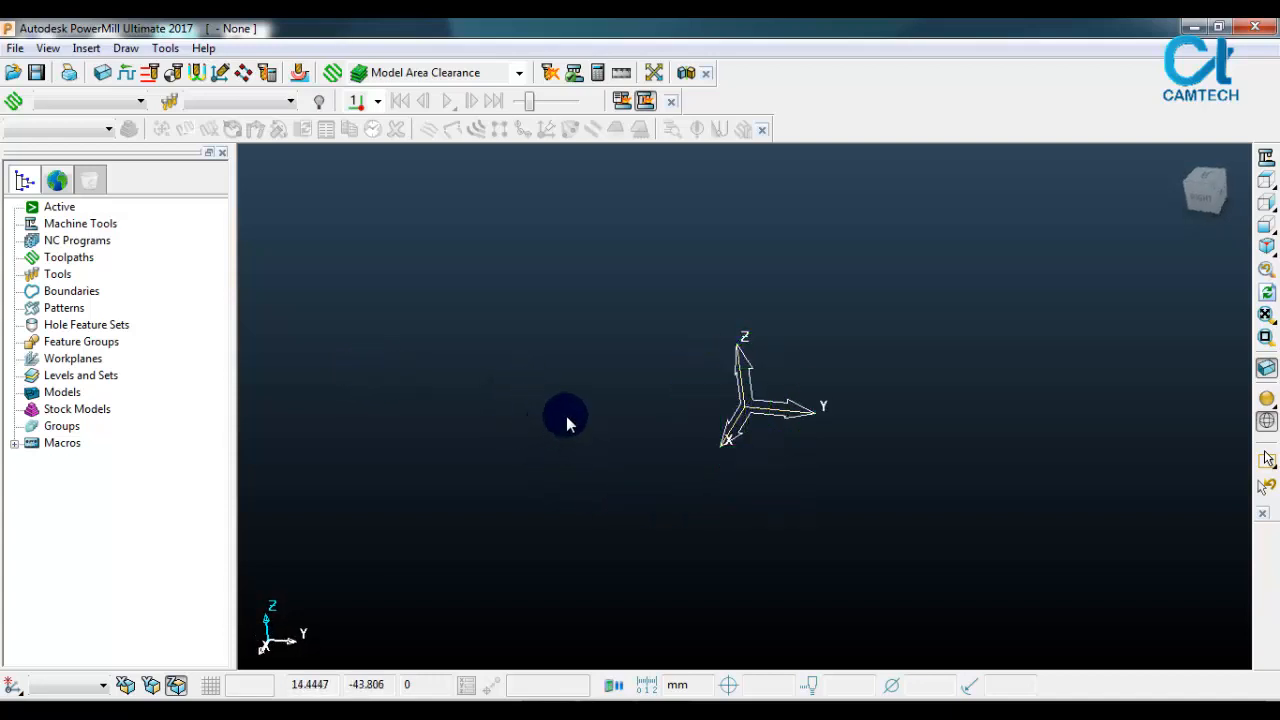
pyautogui.moveTo(422, 410); pyautogui.dragTo(612, 405, button='middle')
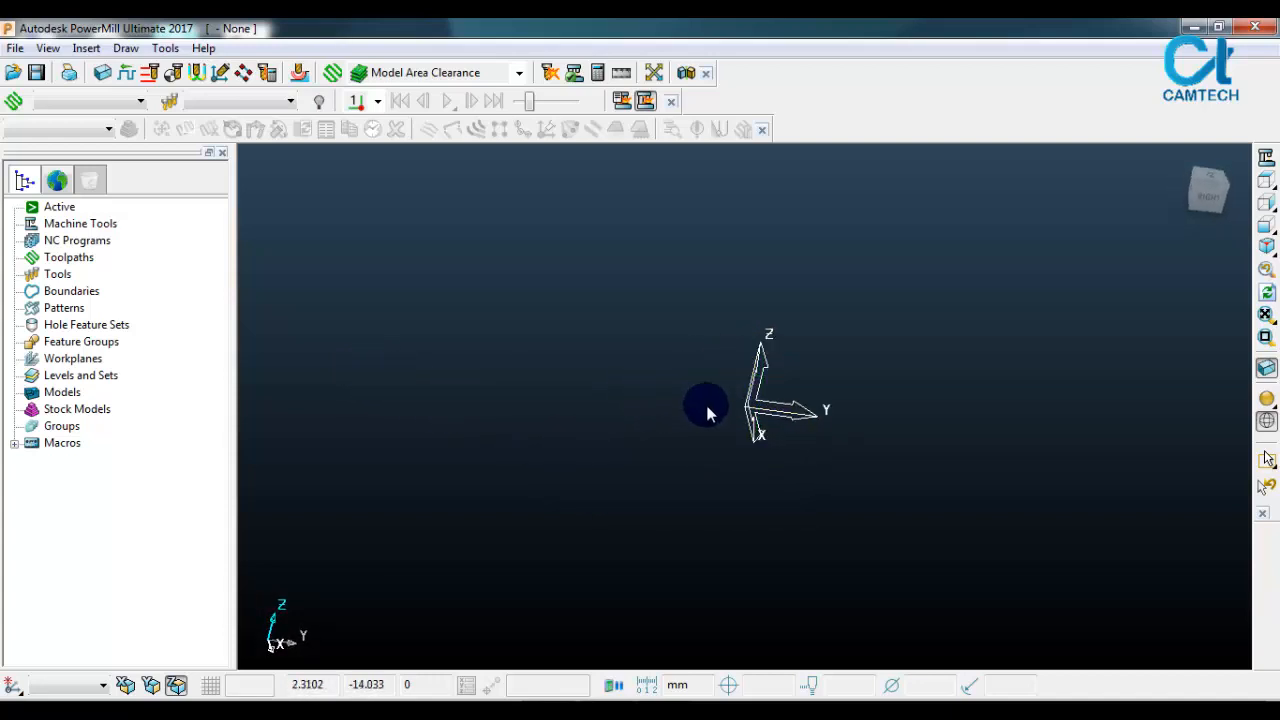
pyautogui.moveTo(706, 412); pyautogui.dragTo(918, 352, button='middle')
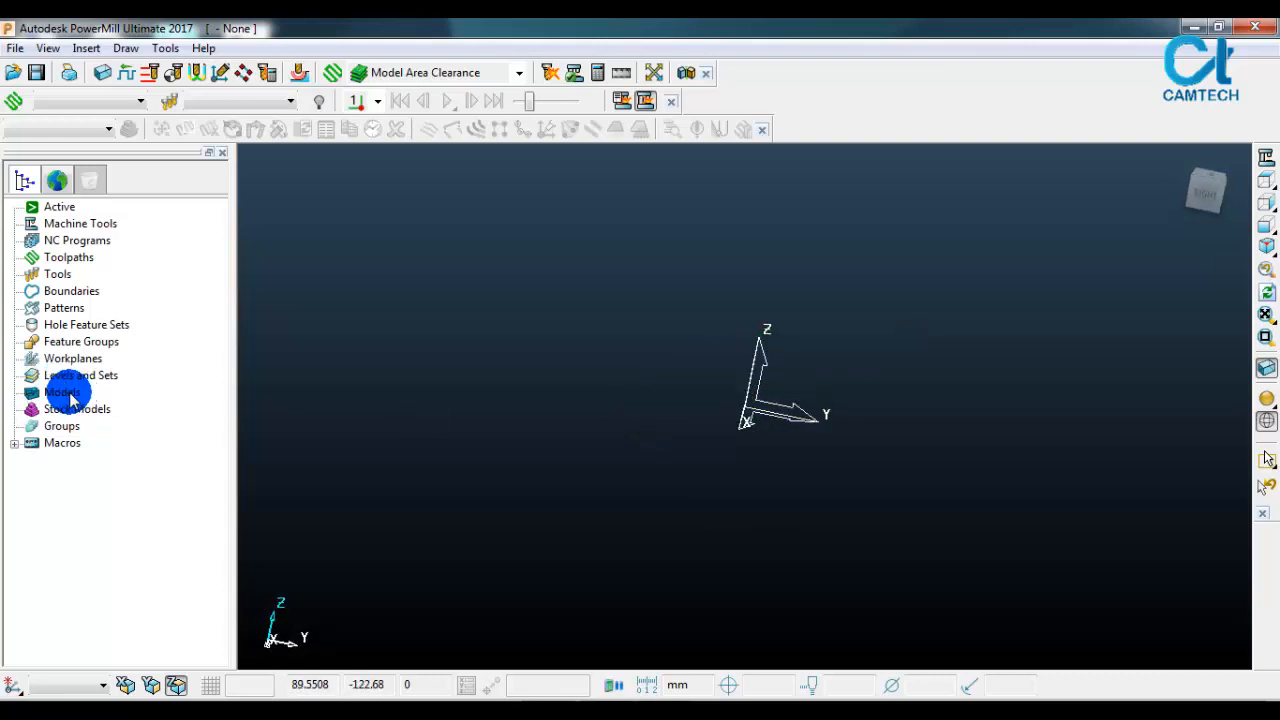
# Step: Start a model import, go to the examples folder and list All Files instead of only IGES files
pyautogui.rightClick(41, 397)
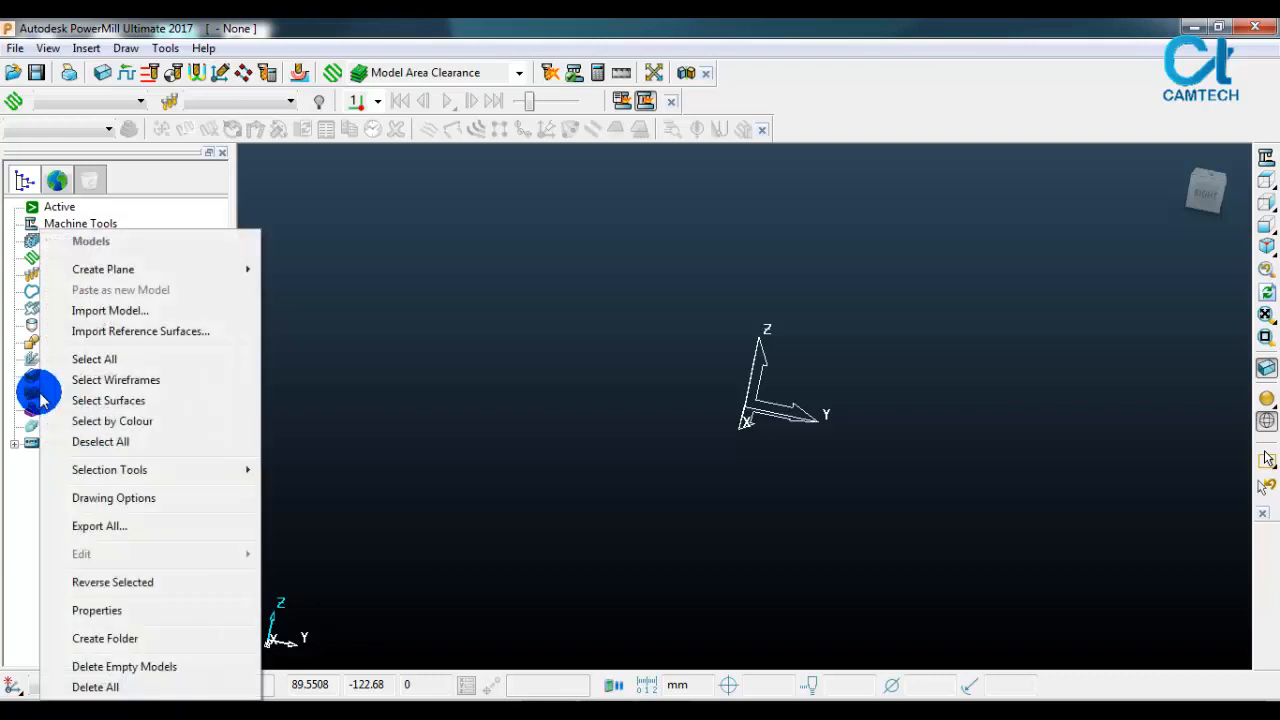
pyautogui.click(110, 311)
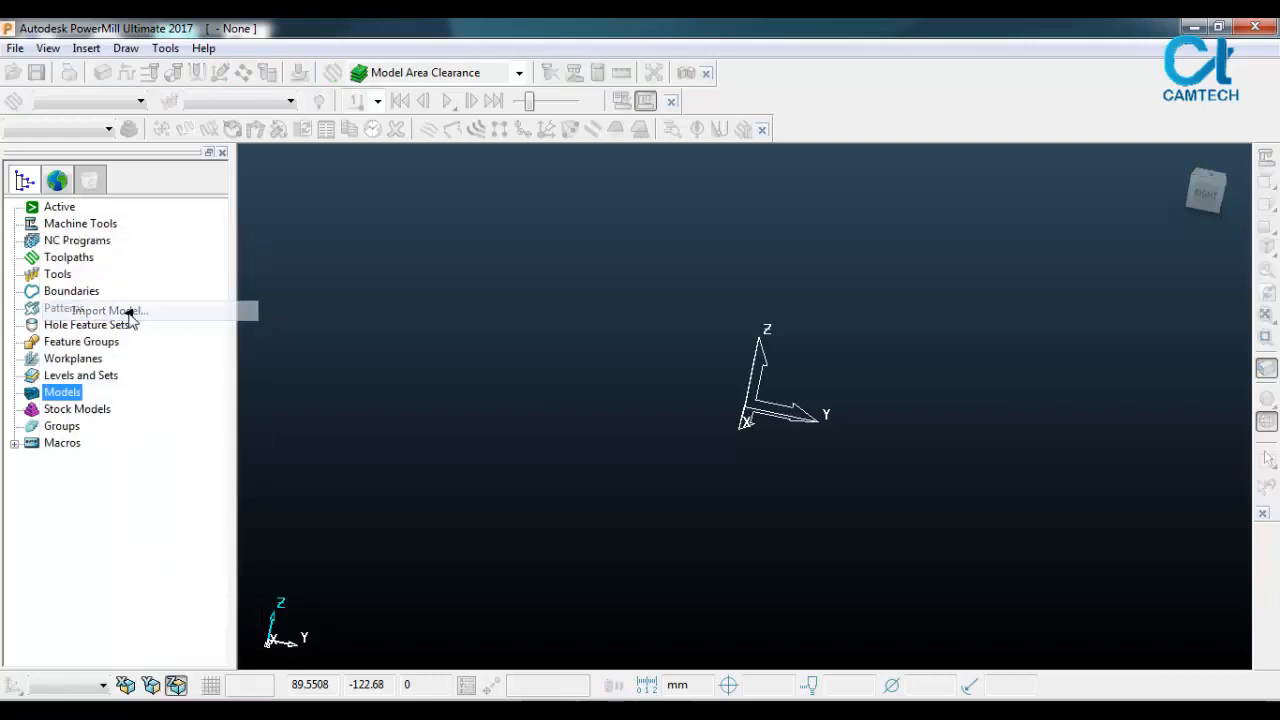
pyautogui.click(456, 280)
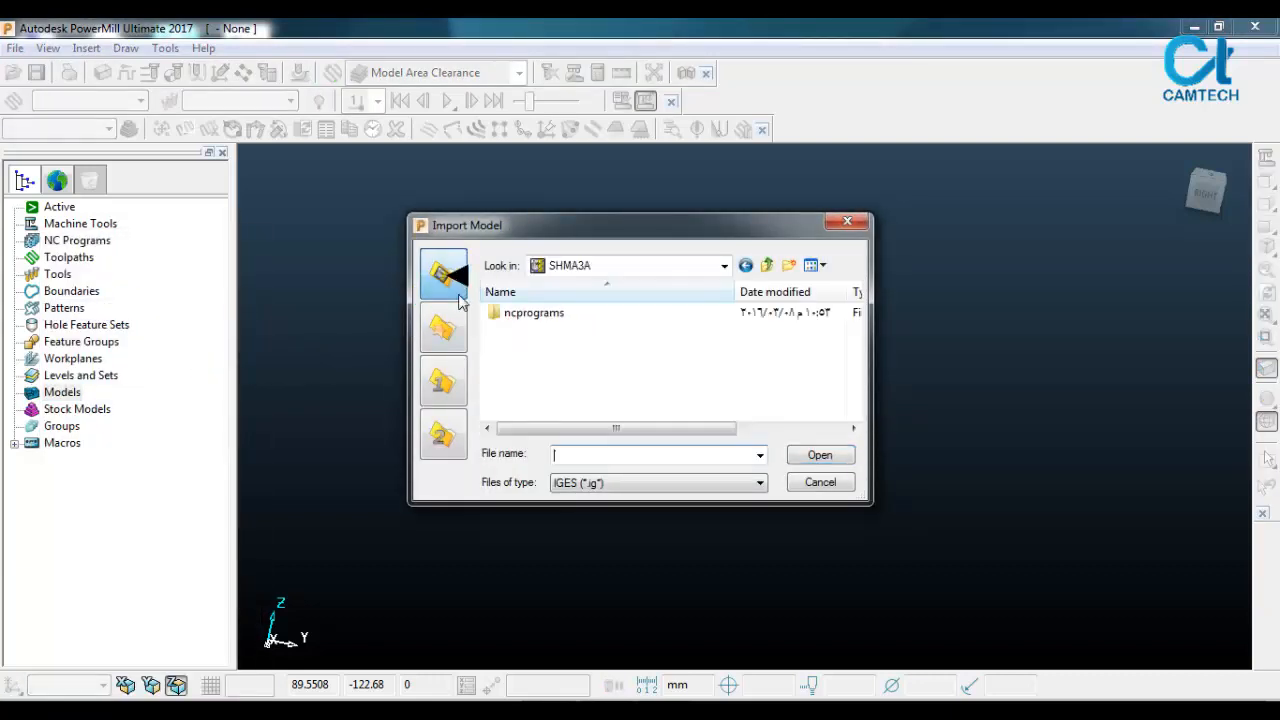
pyautogui.click(440, 327)
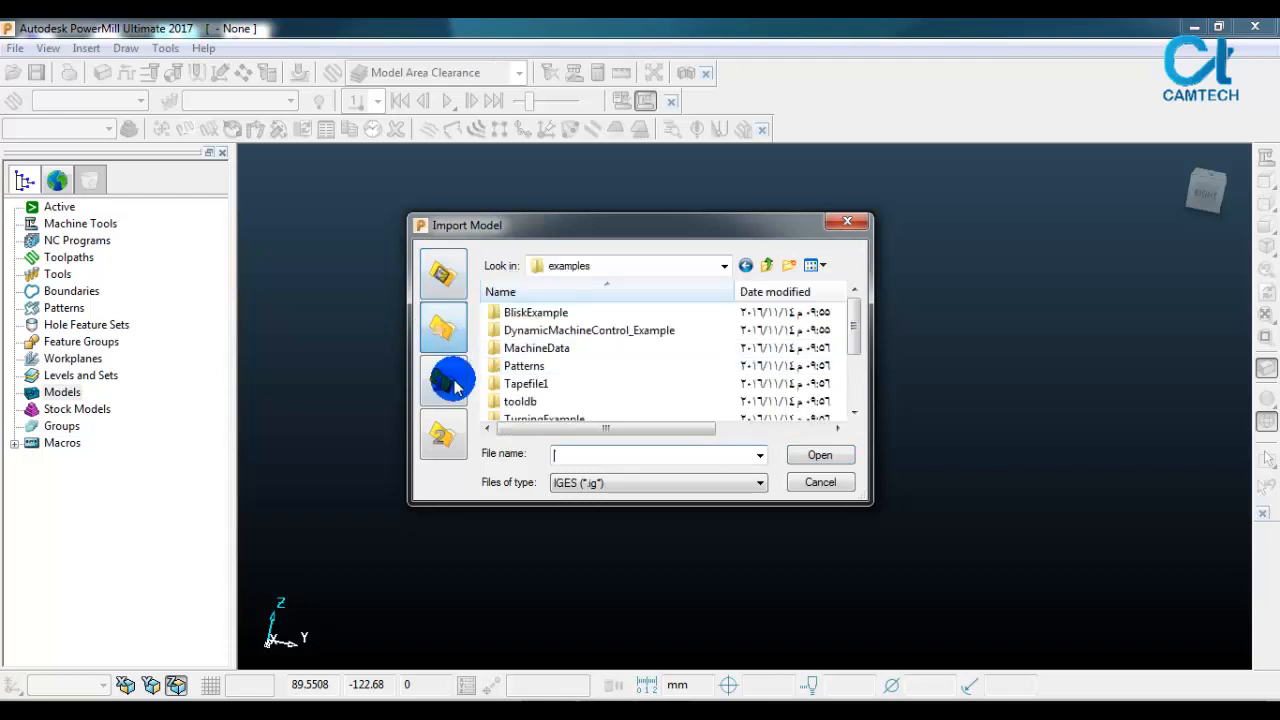
pyautogui.moveTo(855, 330); pyautogui.dragTo(855, 378)
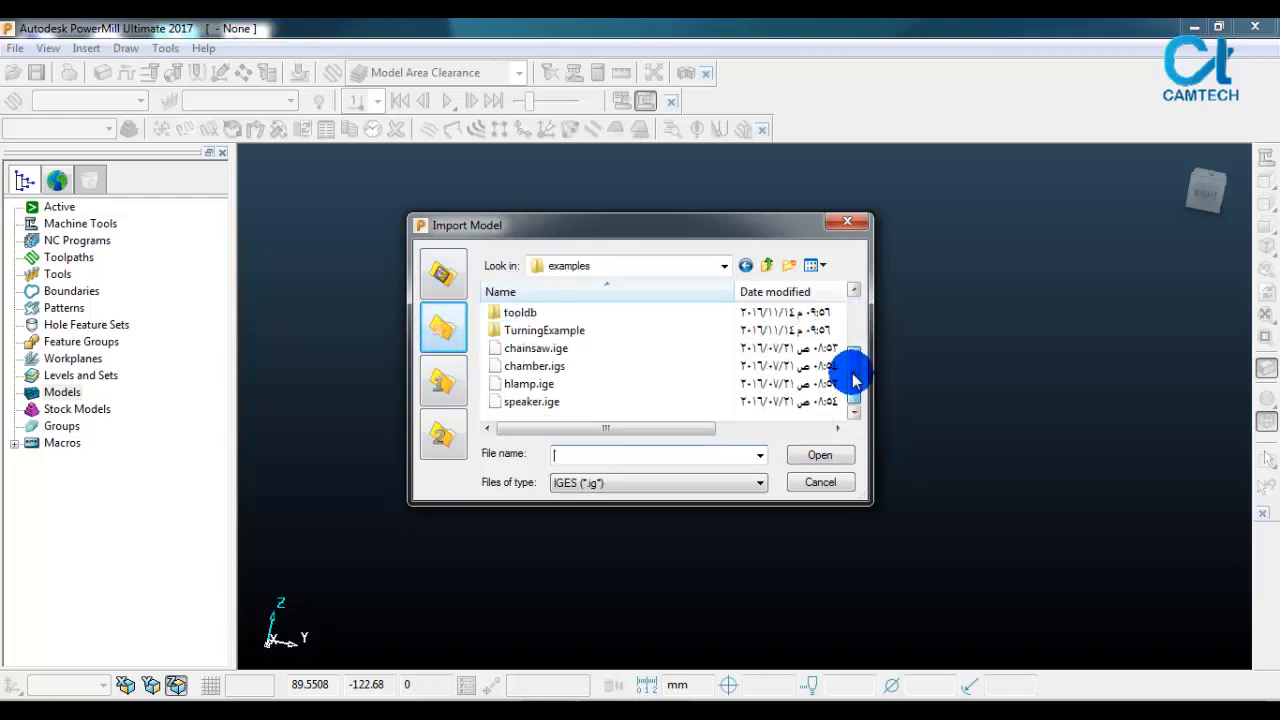
pyautogui.click(678, 484)
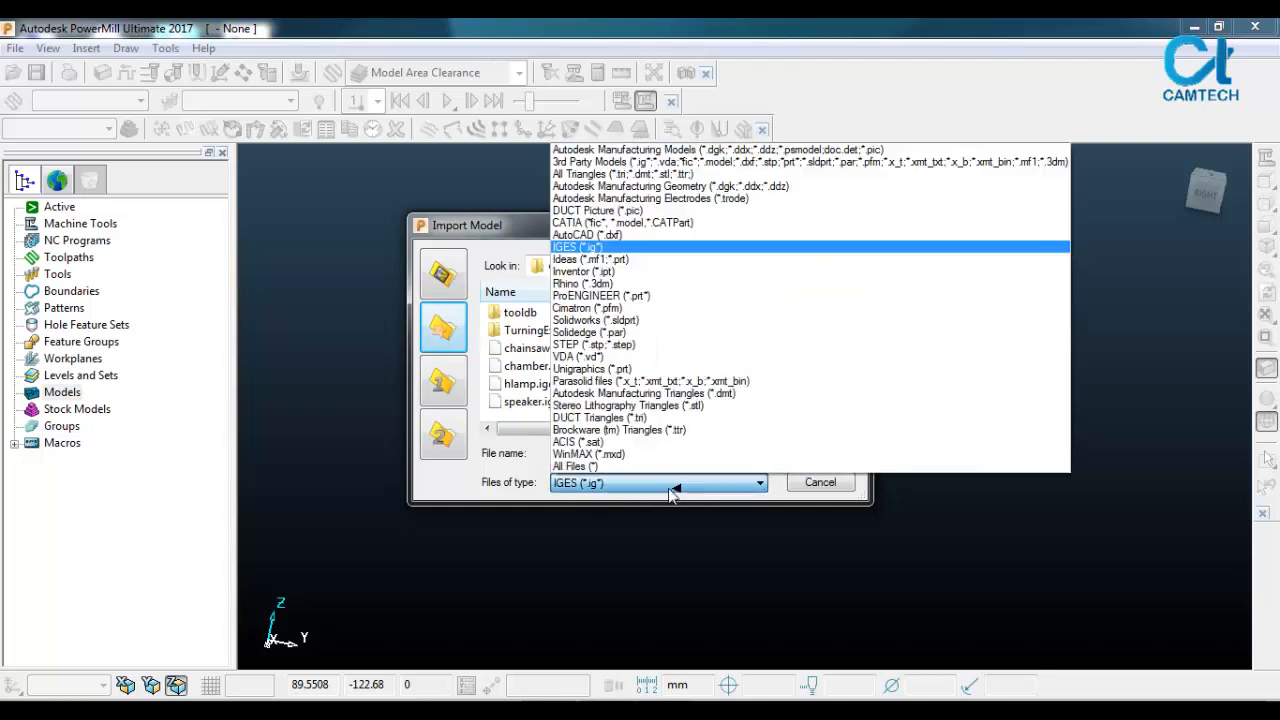
pyautogui.click(600, 466)
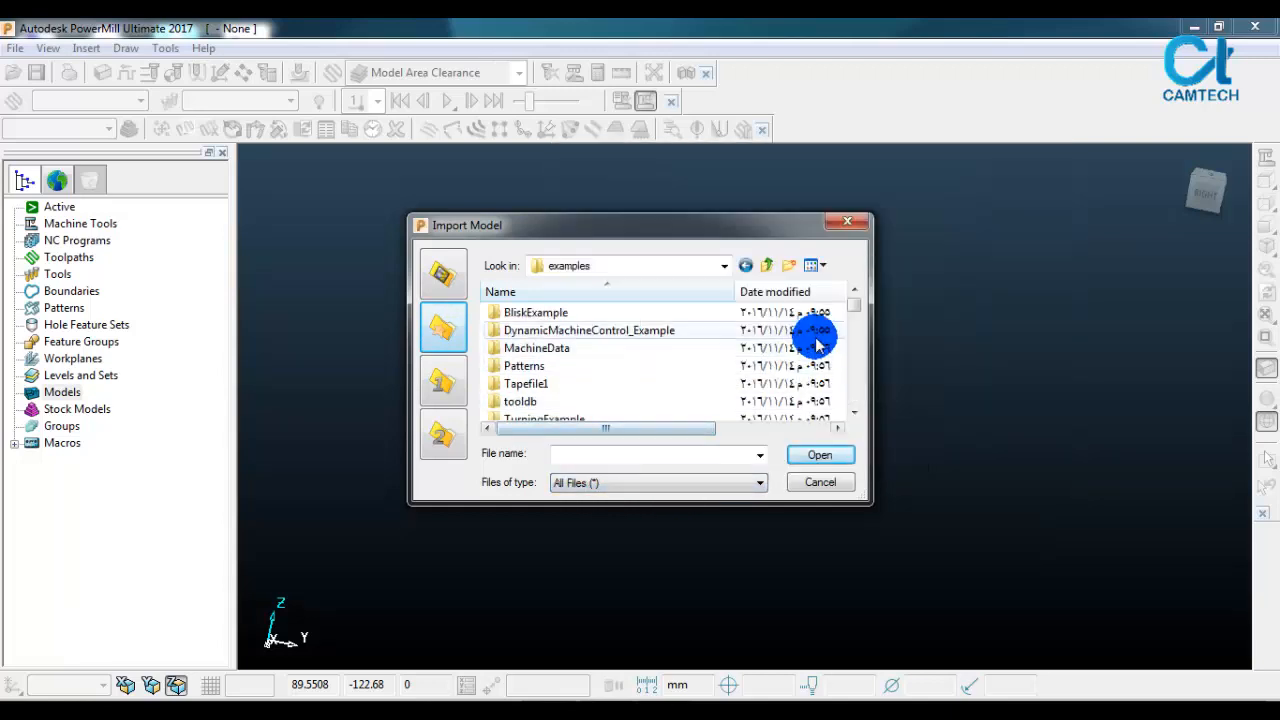
# Step: Find channels.dgk in the examples folder and import it as the model
pyautogui.click(854, 412)
pyautogui.moveTo(857, 306); pyautogui.dragTo(857, 330)
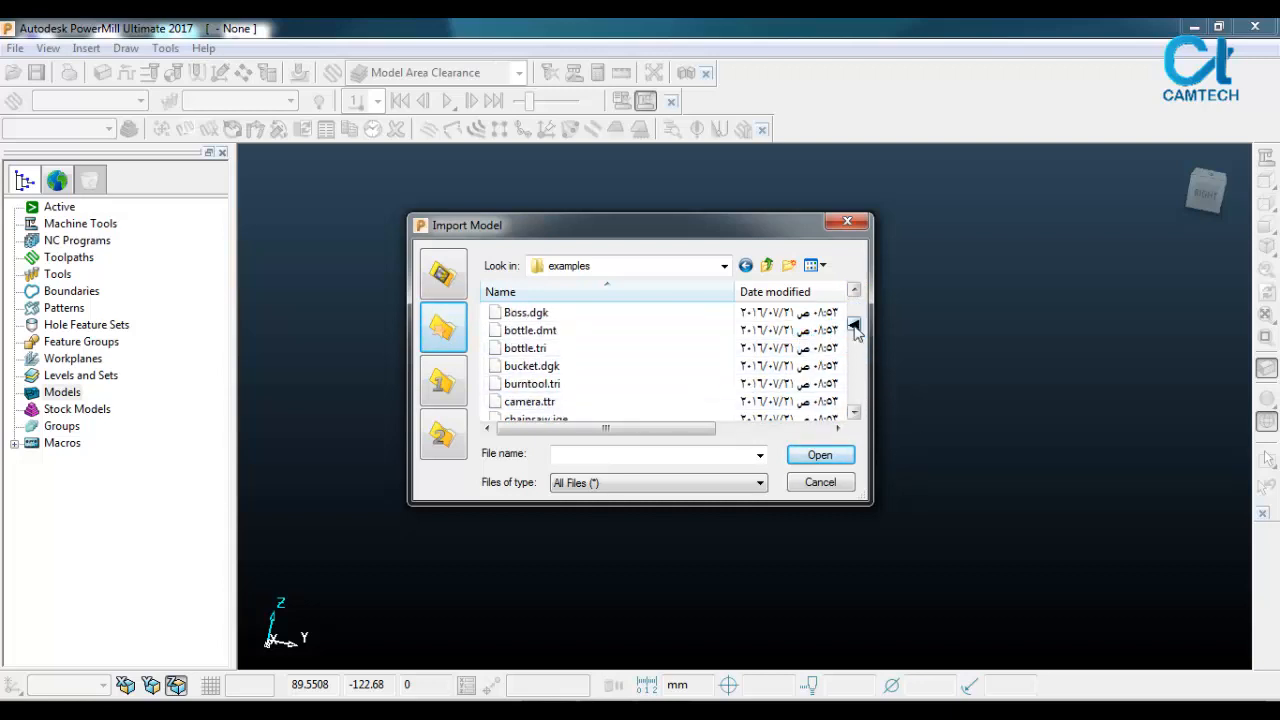
pyautogui.moveTo(856, 330); pyautogui.dragTo(856, 338)
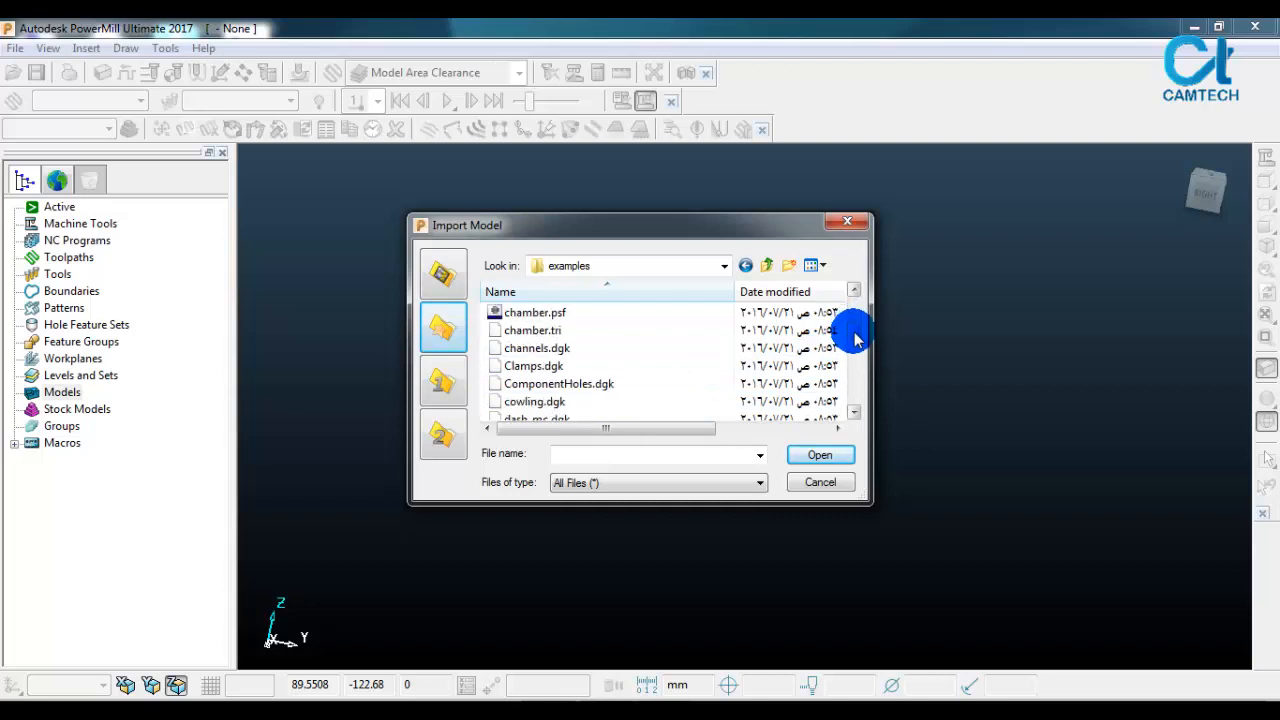
pyautogui.click(604, 349)
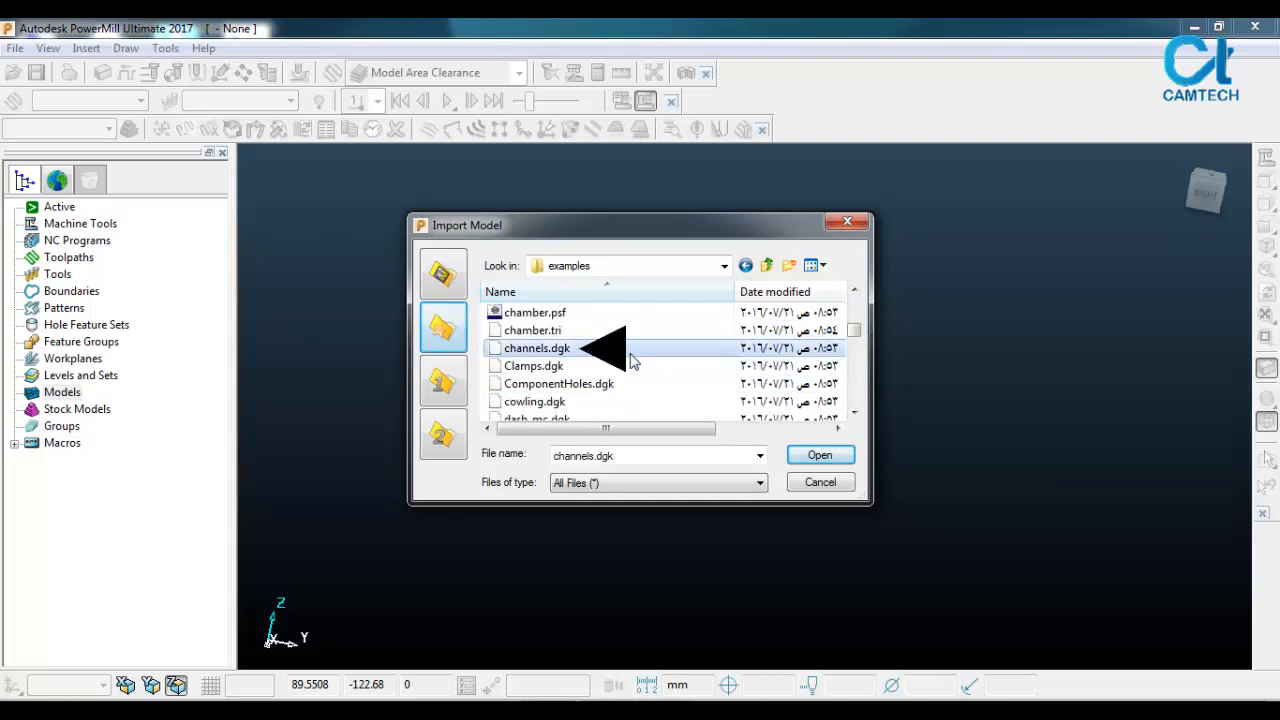
pyautogui.click(812, 455)
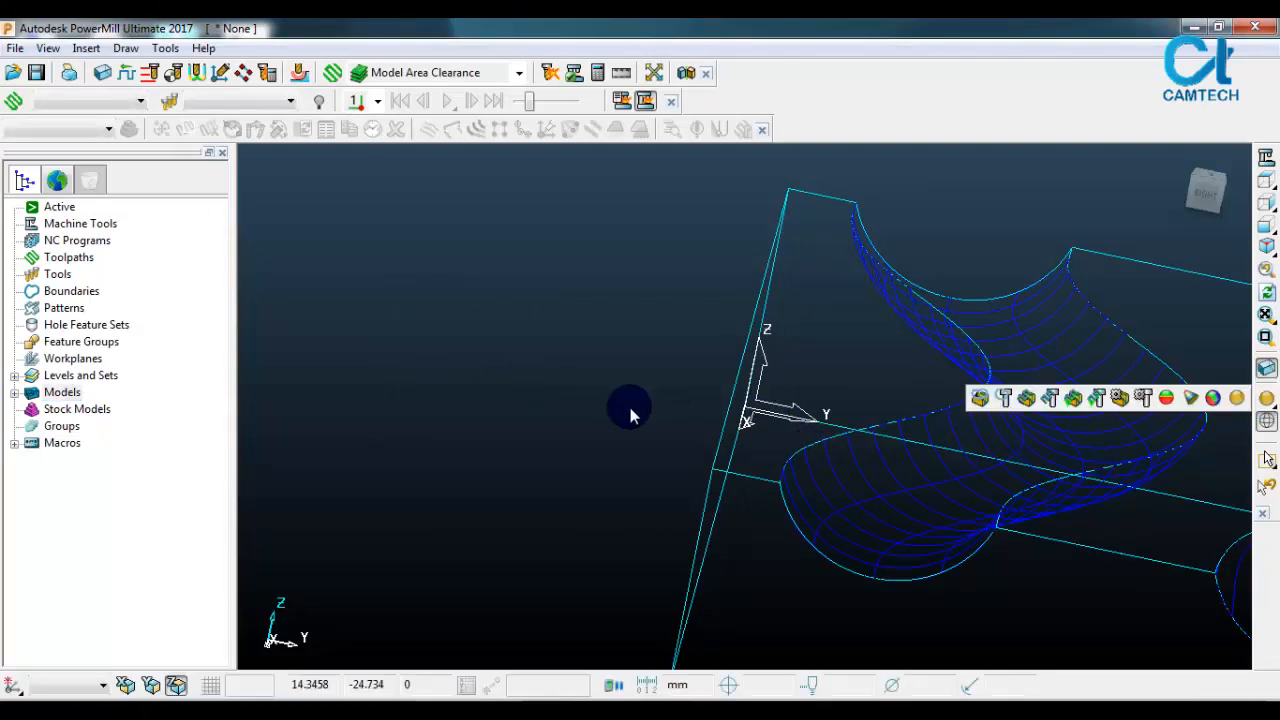
# Step: Show the imported model in a first isometric view and switch its display from wireframe to shaded
pyautogui.click(1262, 245)
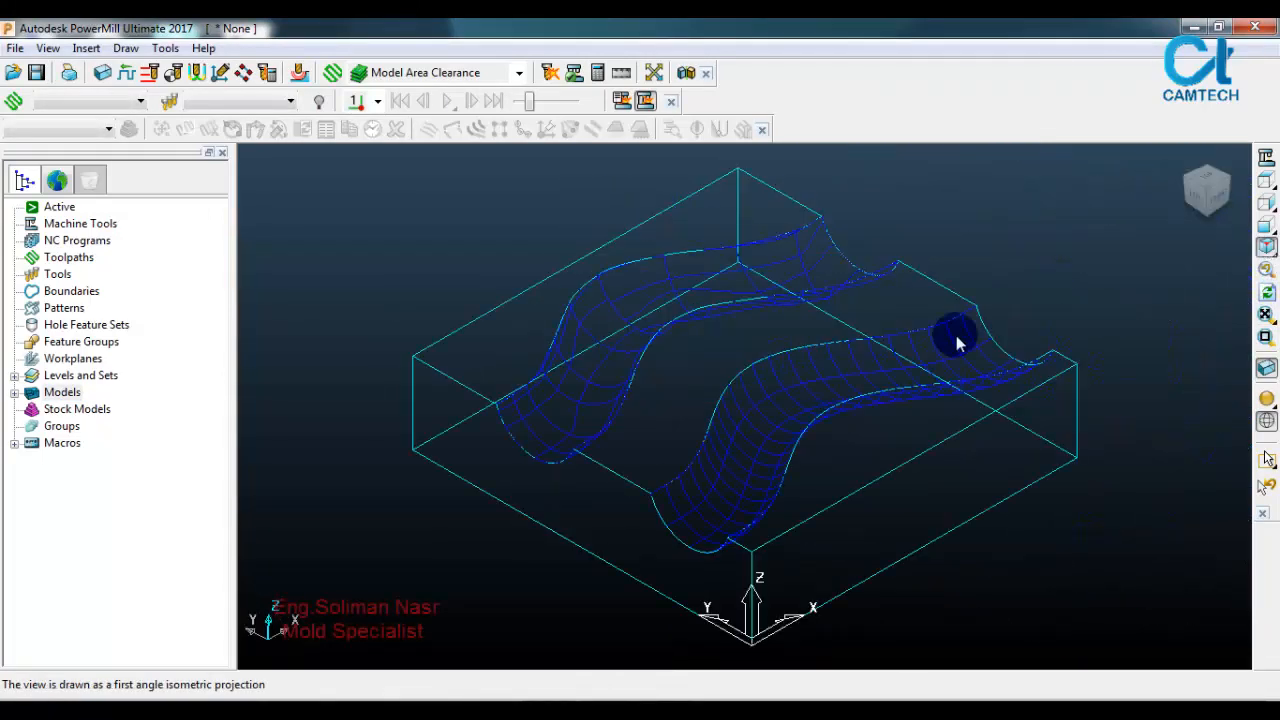
pyautogui.moveTo(859, 504); pyautogui.dragTo(1081, 437, button='middle')
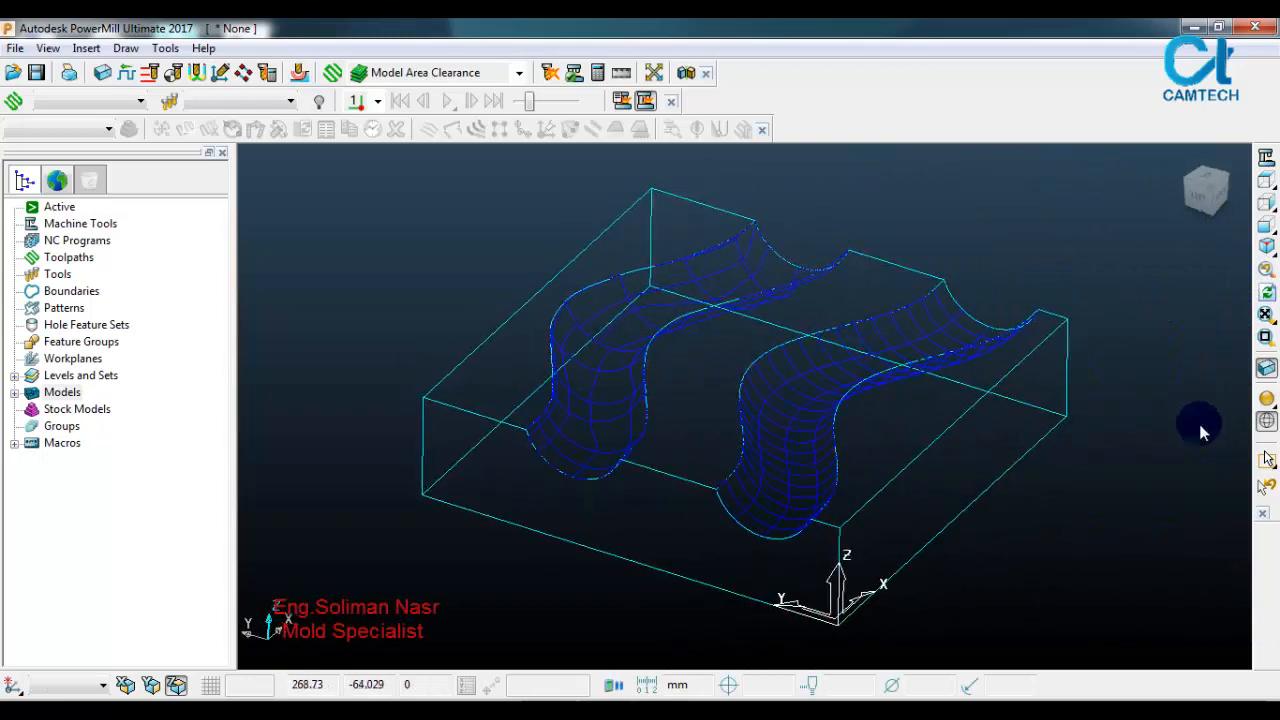
pyautogui.click(1266, 420)
pyautogui.click(1266, 398)
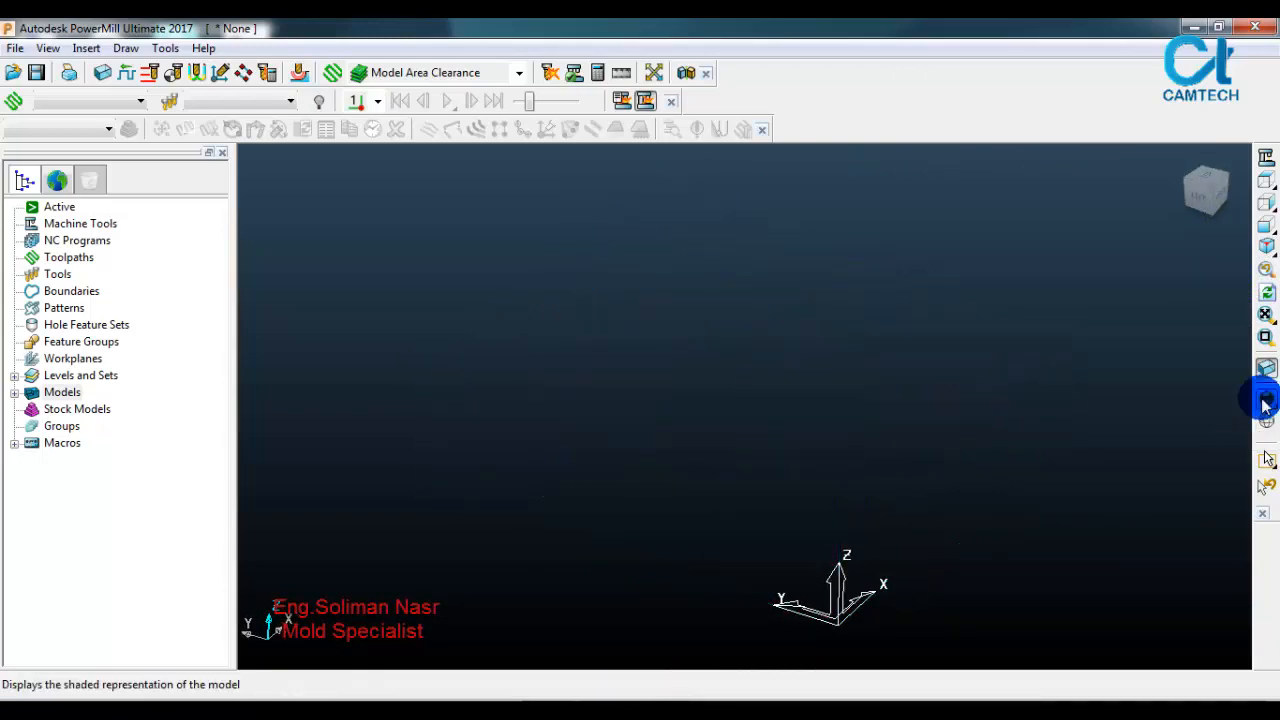
# Step: Examine the two curved channels and the surrounding block of the shaded model from several angles and distances
pyautogui.moveTo(933, 427)
pyautogui.mouseDown(button='middle')
pyautogui.moveTo(911, 514)
pyautogui.moveTo(869, 531)
pyautogui.moveTo(1037, 297)
pyautogui.moveTo(836, 396)
pyautogui.mouseUp(button='middle')
pyautogui.scroll(4, 766, 430)
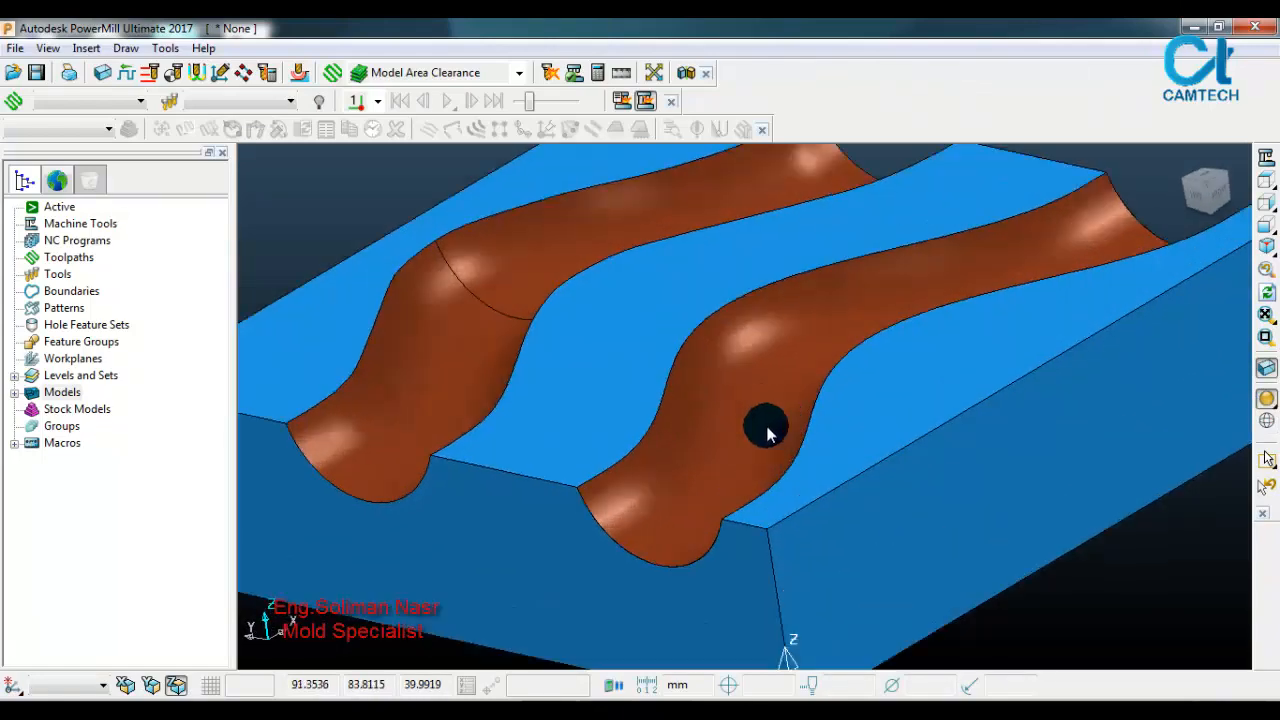
pyautogui.scroll(-4, 766, 430)
pyautogui.moveTo(766, 430)
pyautogui.mouseDown(button='middle')
pyautogui.moveTo(720, 430)
pyautogui.moveTo(587, 371)
pyautogui.moveTo(837, 357)
pyautogui.moveTo(763, 394)
pyautogui.moveTo(680, 351)
pyautogui.mouseUp(button='middle')
pyautogui.moveTo(866, 478); pyautogui.dragTo(820, 434, button='middle')
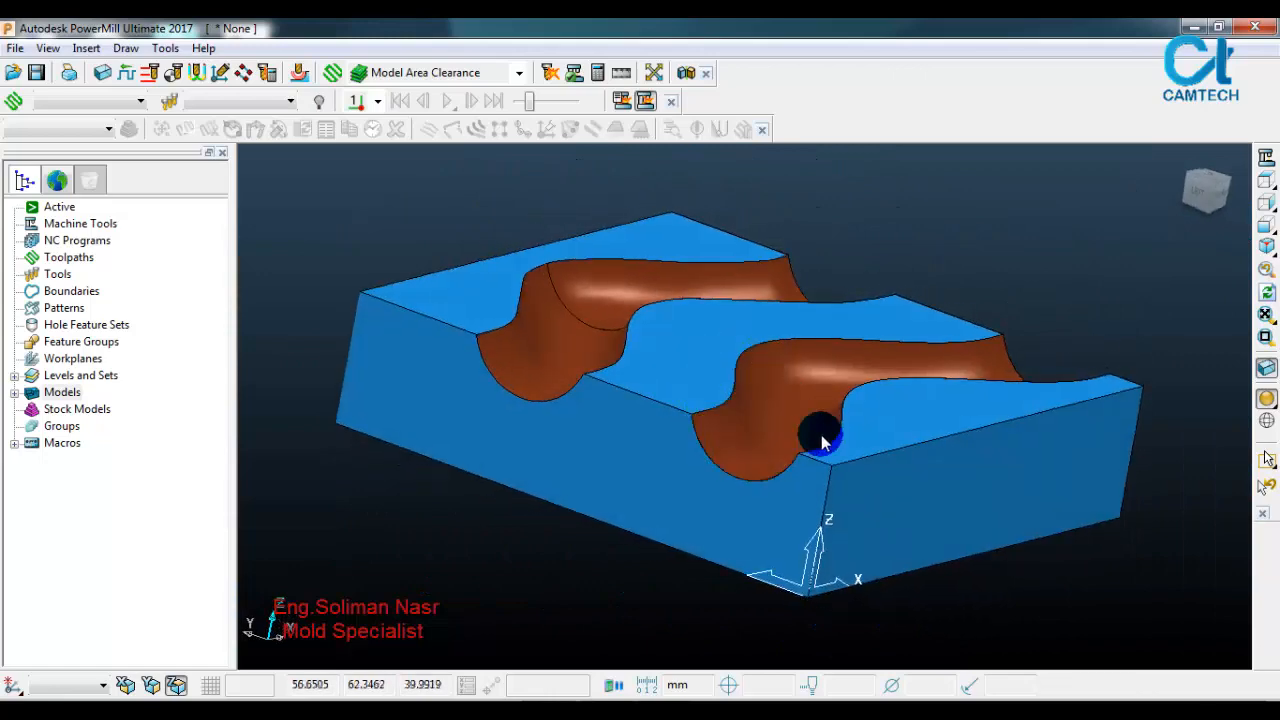
pyautogui.scroll(5, 737, 463)
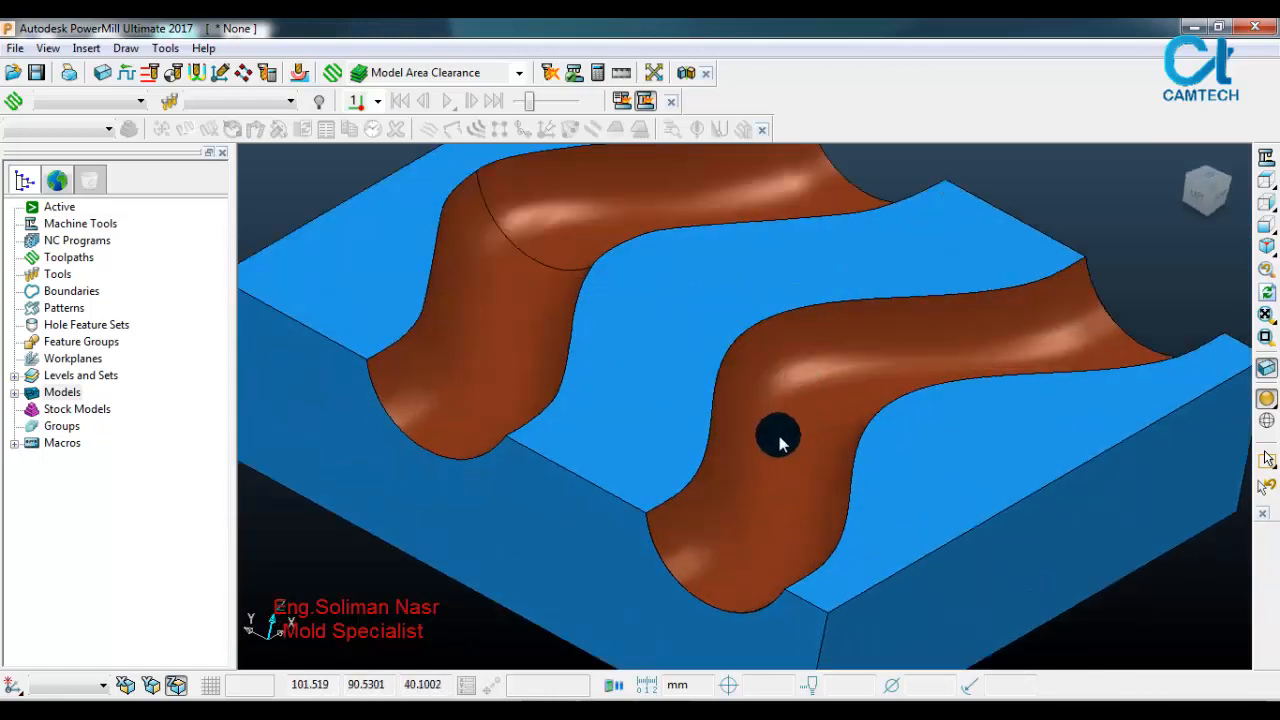
pyautogui.scroll(-2, 776, 441)
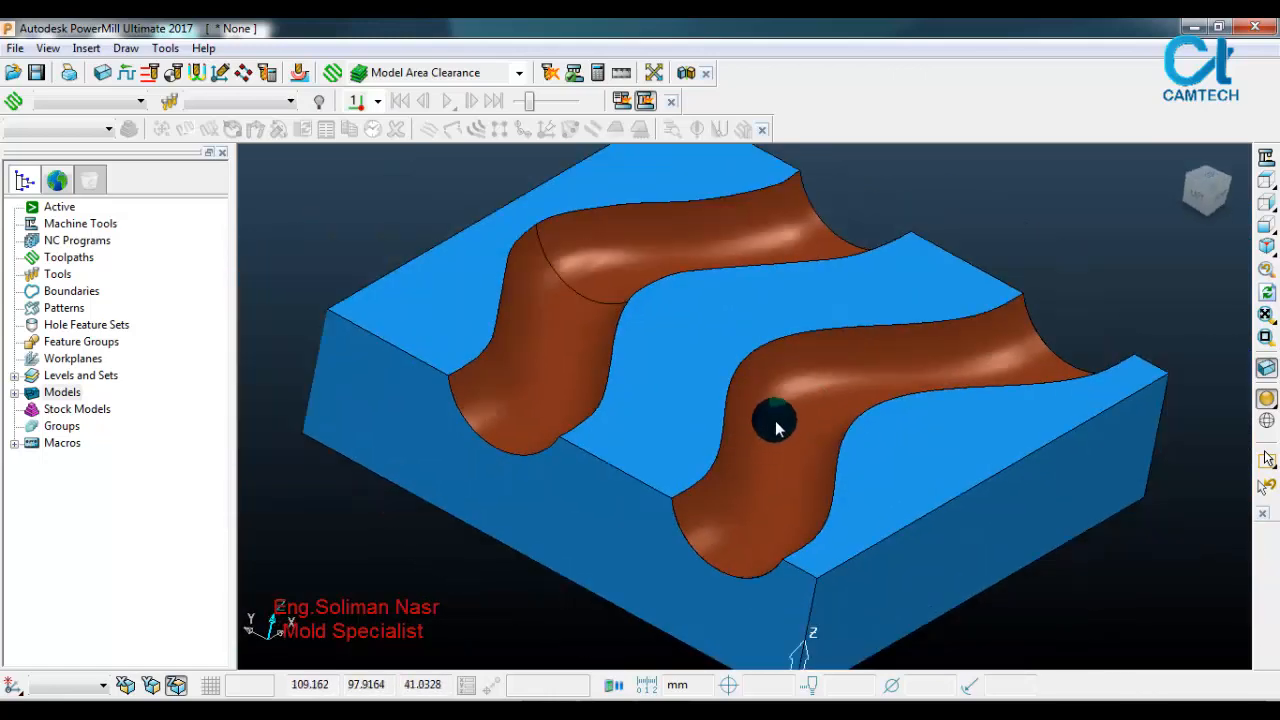
pyautogui.scroll(-1, 776, 427)
pyautogui.moveTo(874, 429); pyautogui.dragTo(788, 420, button='middle')
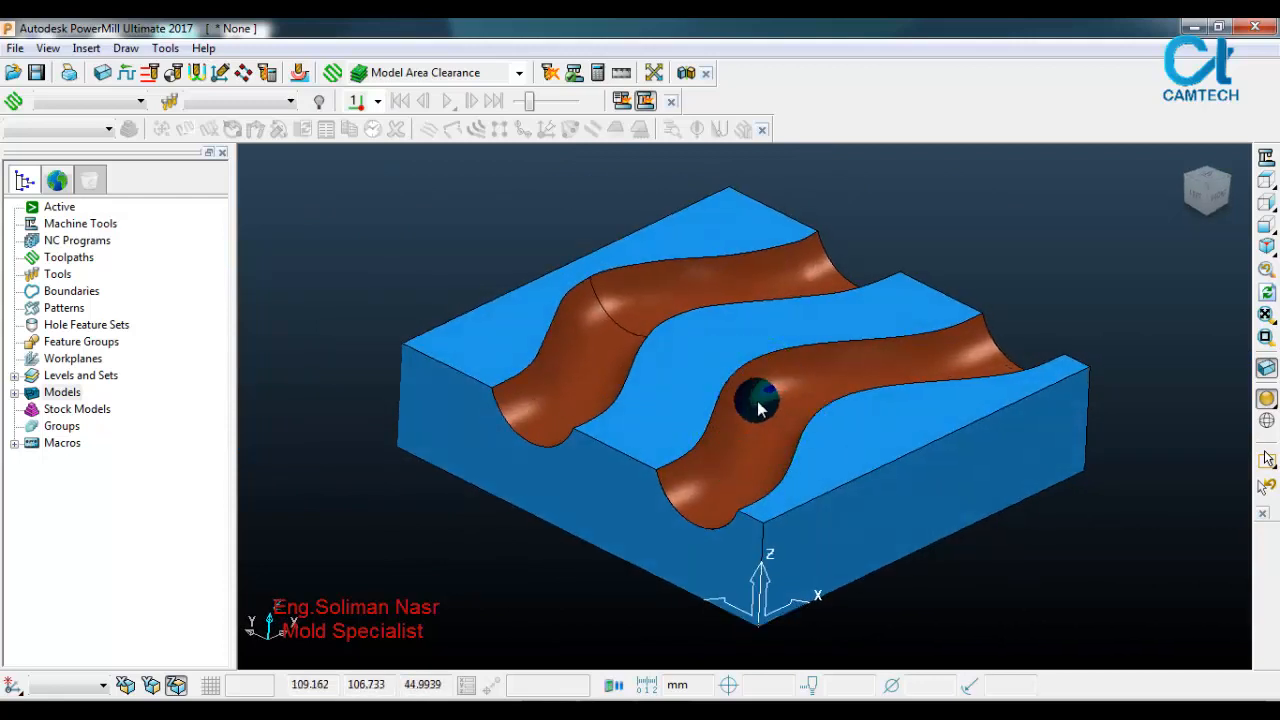
pyautogui.scroll(1, 770, 404)
pyautogui.scroll(-1, 760, 402)
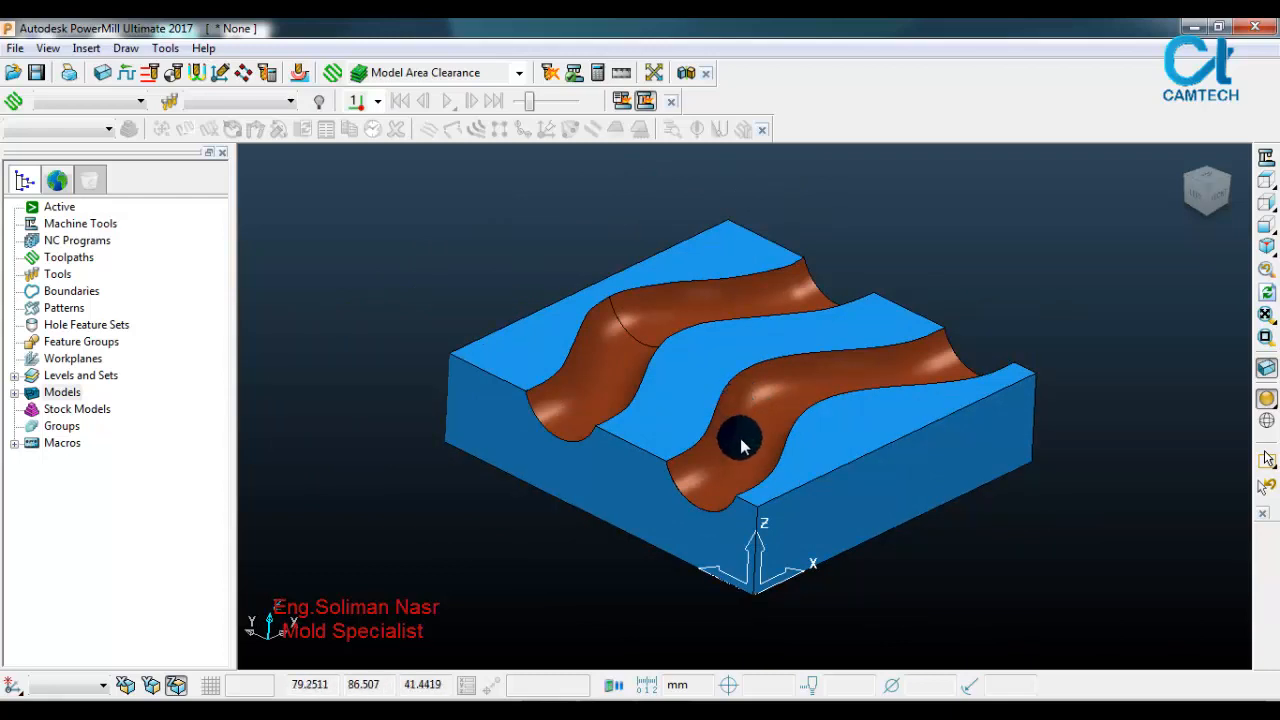
pyautogui.scroll(-1, 700, 342)
pyautogui.scroll(2, 720, 360)
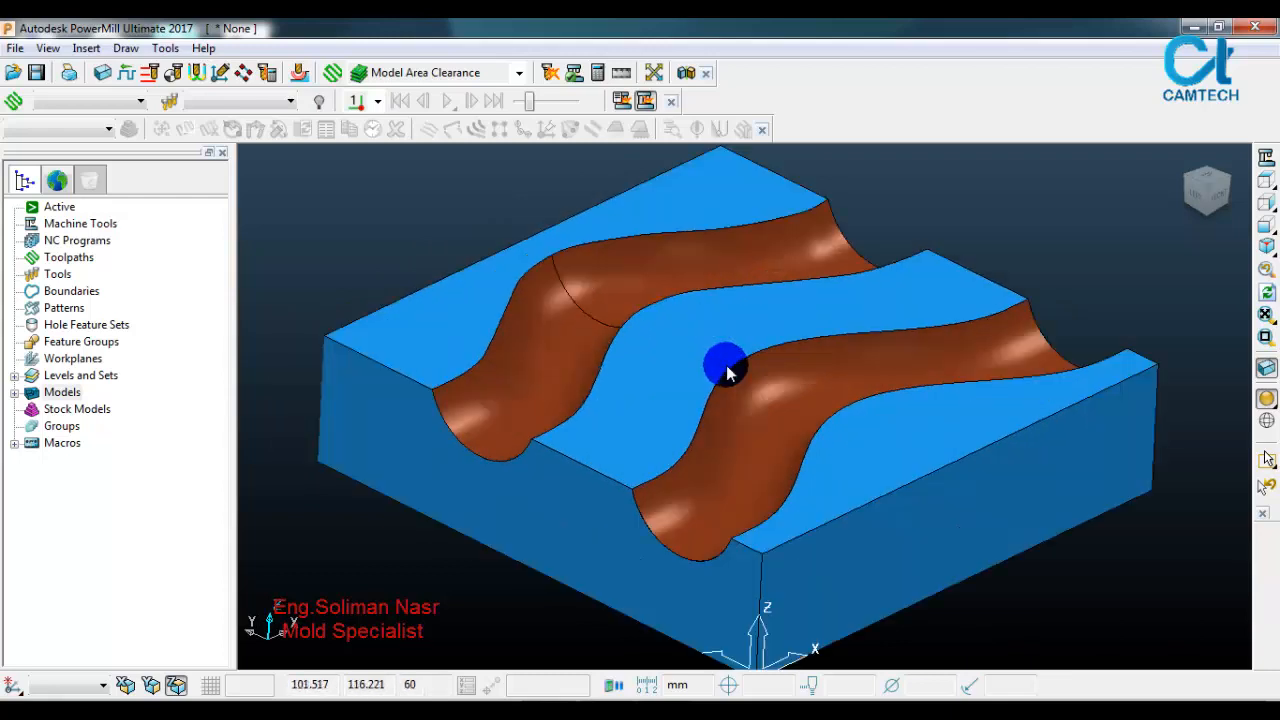
pyautogui.scroll(-1, 728, 366)
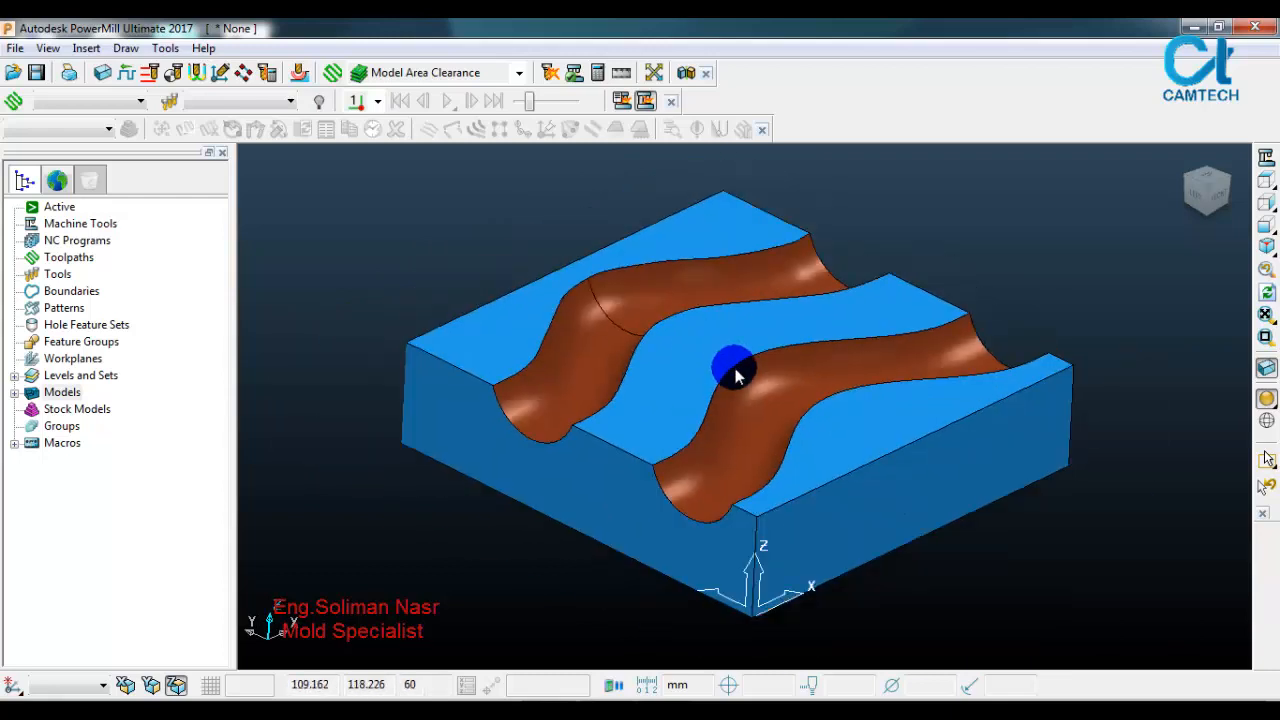
# Step: Calculate a box block from the model limits with 0.1 tolerance and 0.0 expansion, and accept it
pyautogui.click(103, 75)
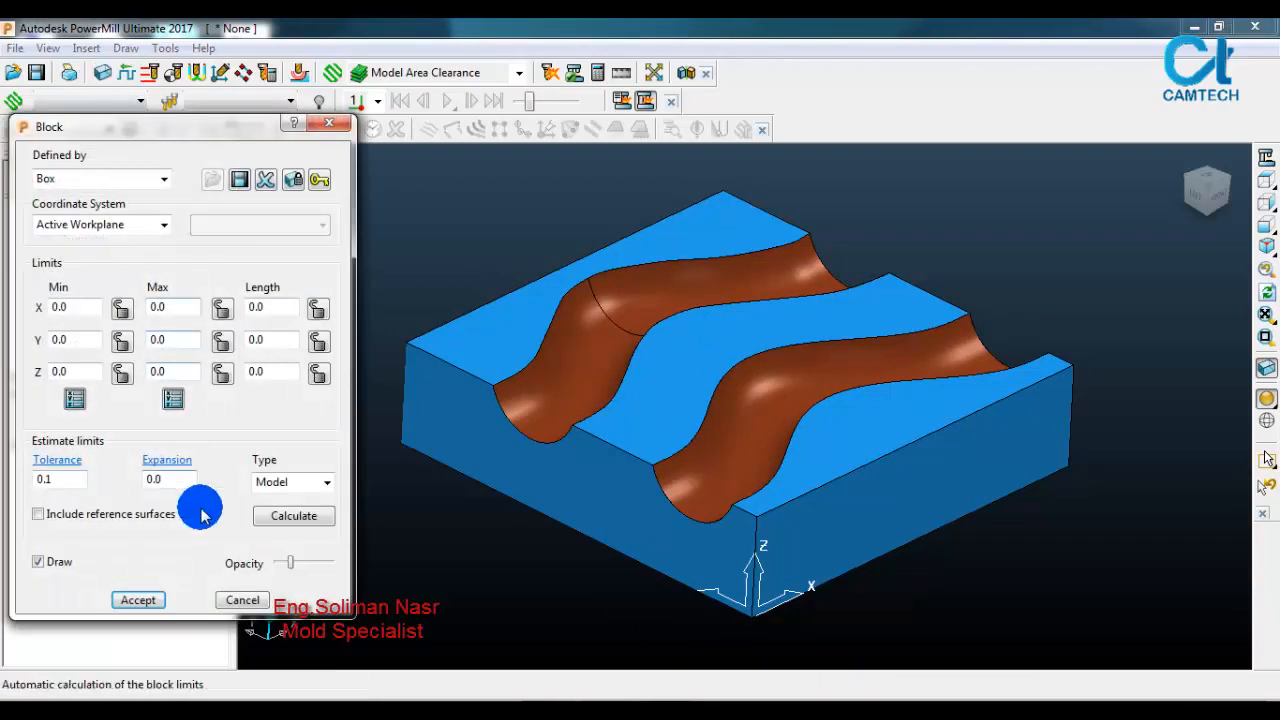
pyautogui.click(297, 517)
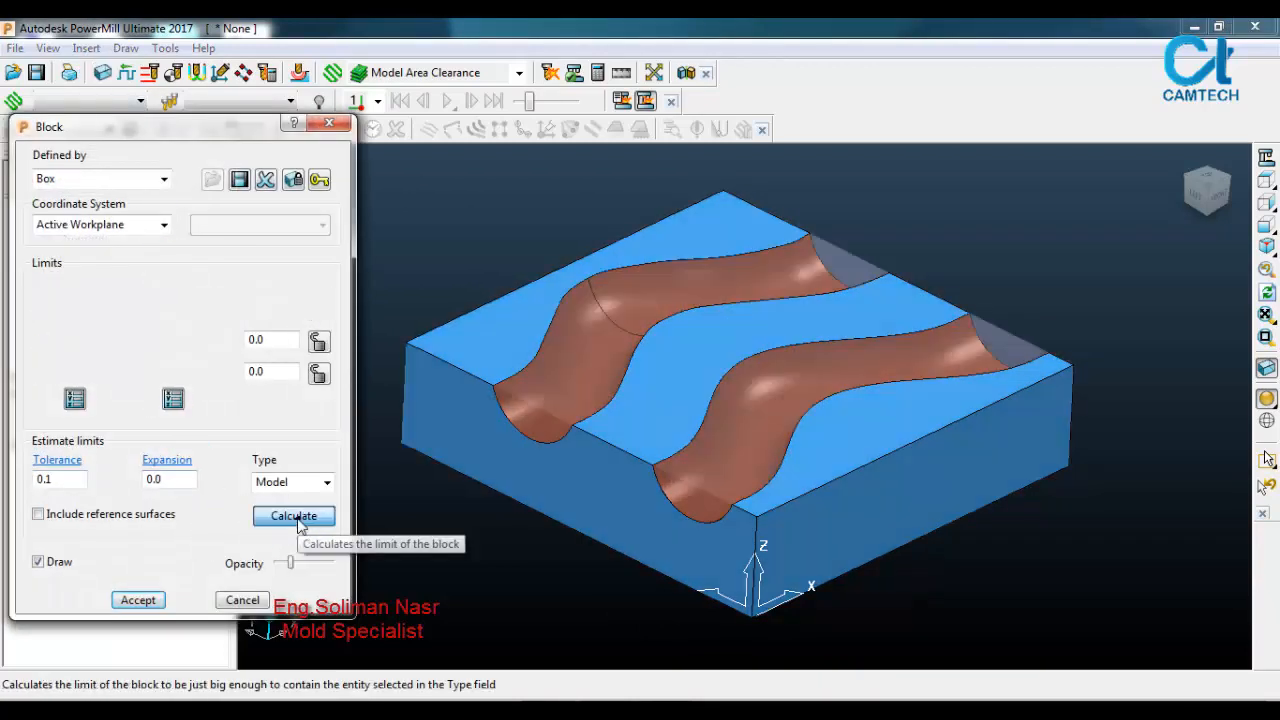
pyautogui.moveTo(988, 350); pyautogui.dragTo(755, 441, button='middle')
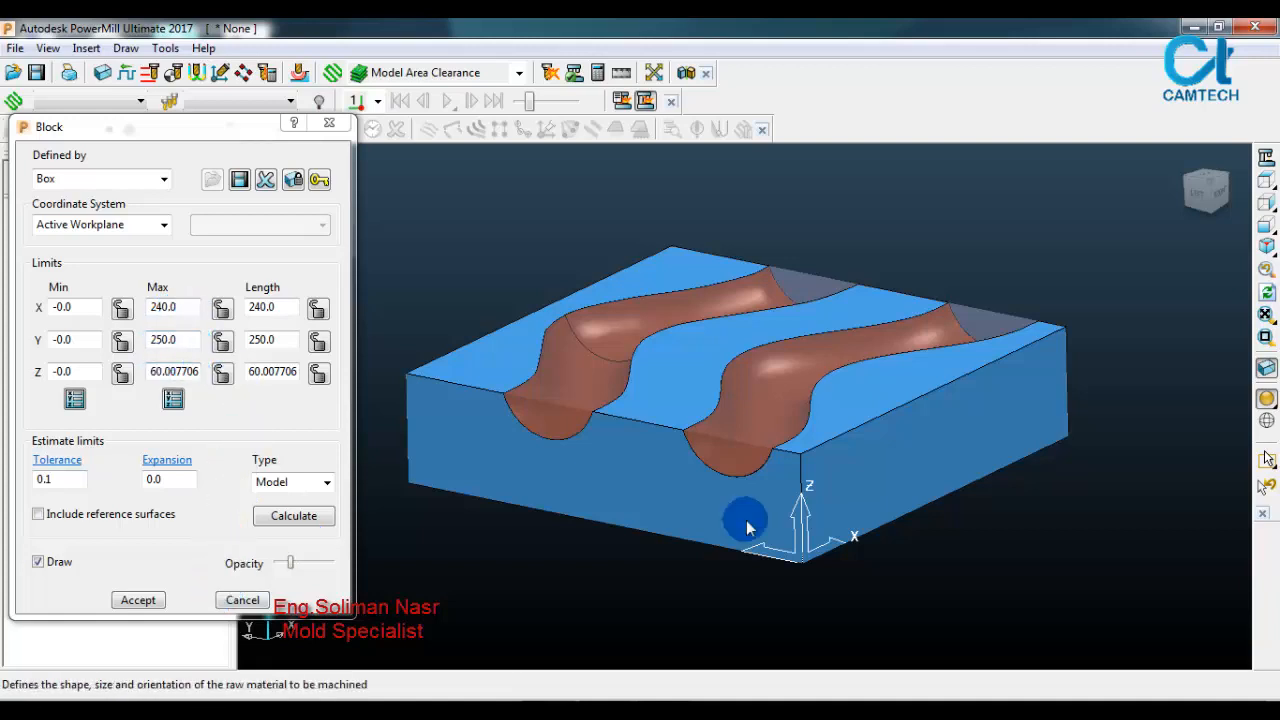
pyautogui.moveTo(840, 466); pyautogui.dragTo(776, 492, button='middle')
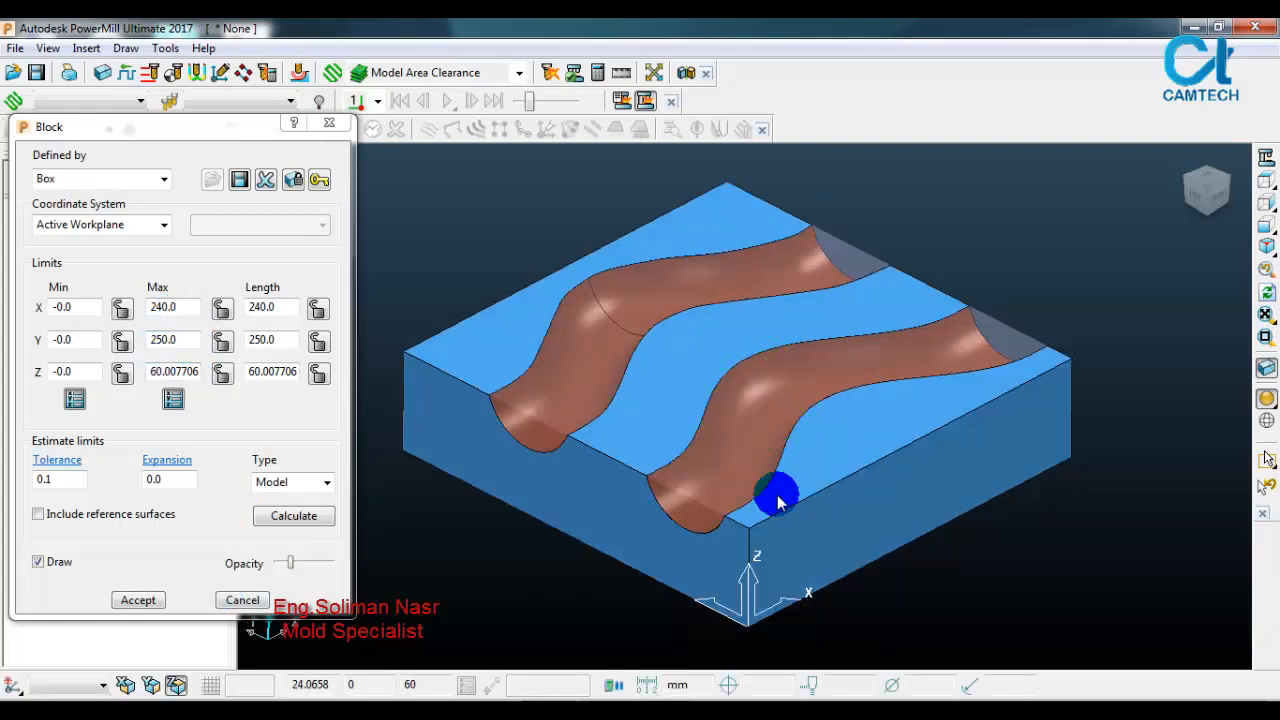
pyautogui.click(153, 601)
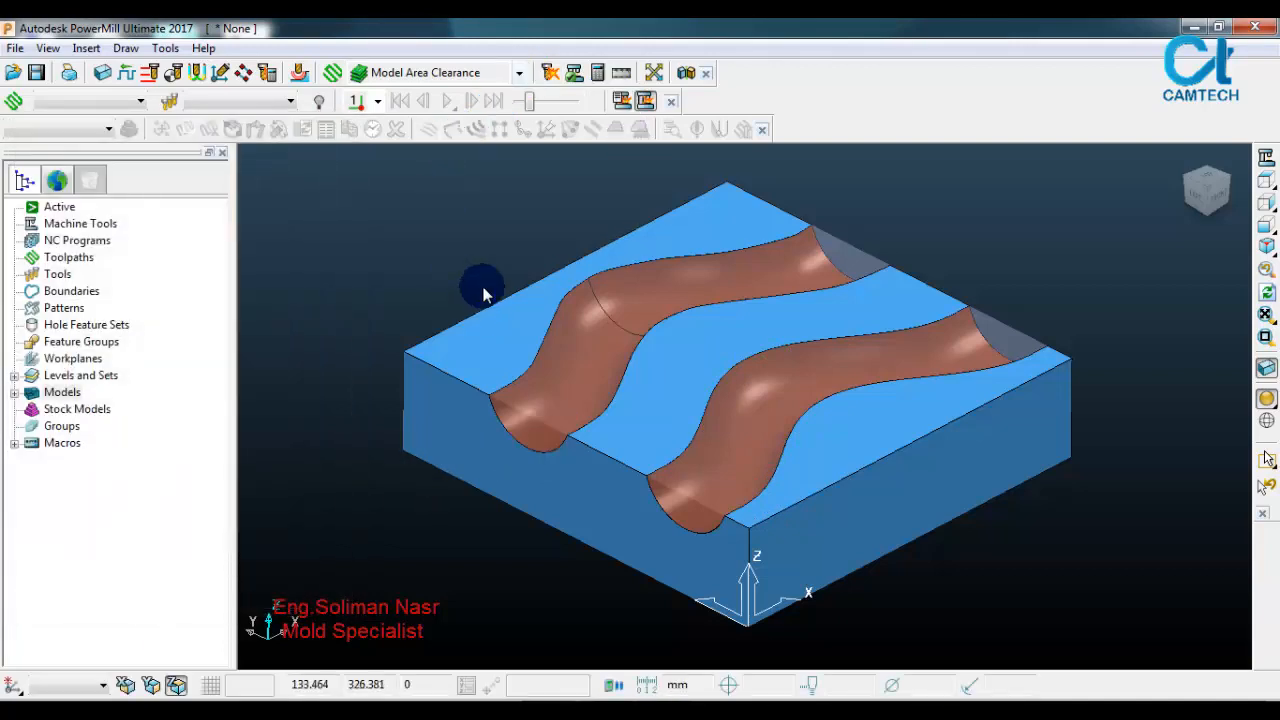
# Step: Show the ViewMill toolbar, switch ViewMill on and display the stock block as a plain shaded image
pyautogui.rightClick(825, 103)
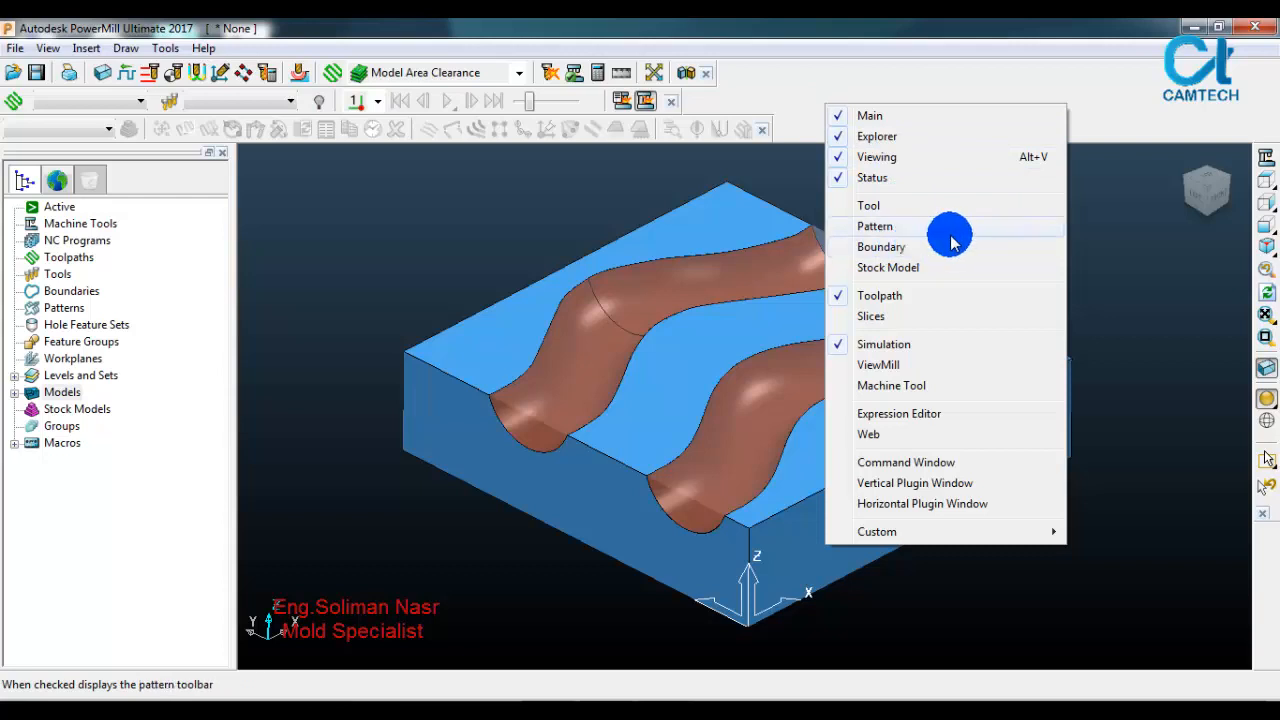
pyautogui.click(976, 362)
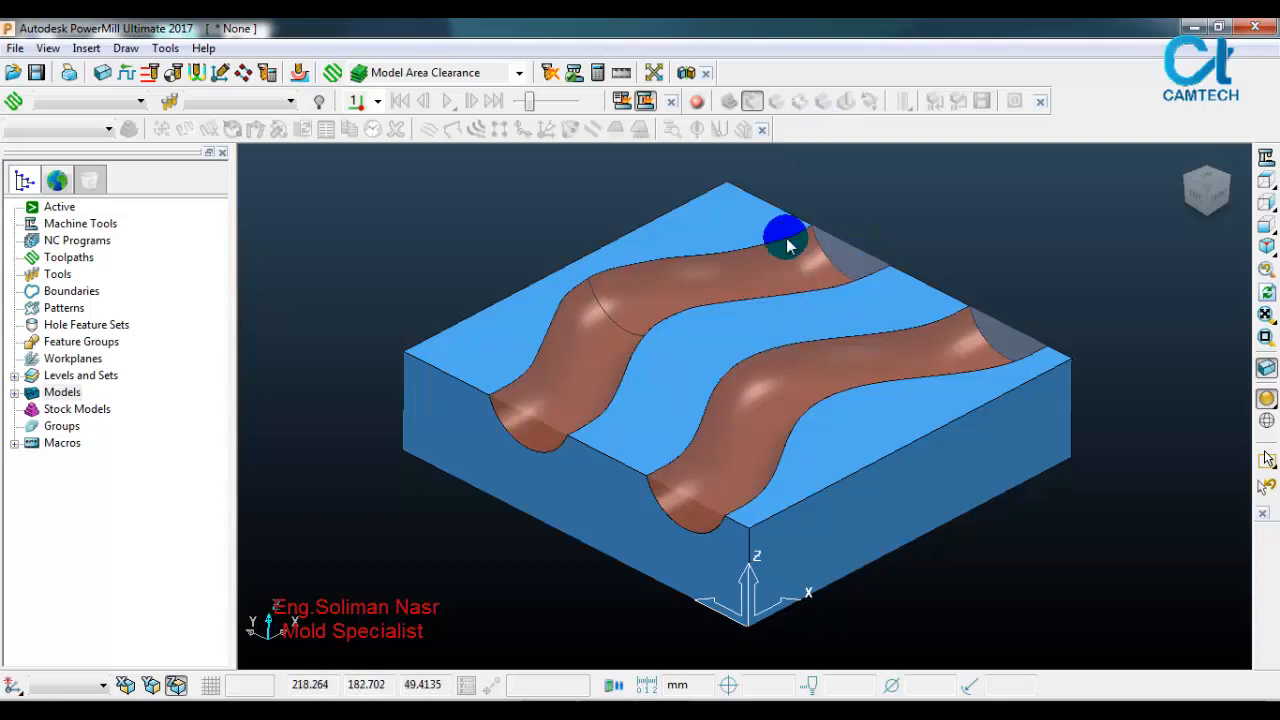
pyautogui.click(696, 102)
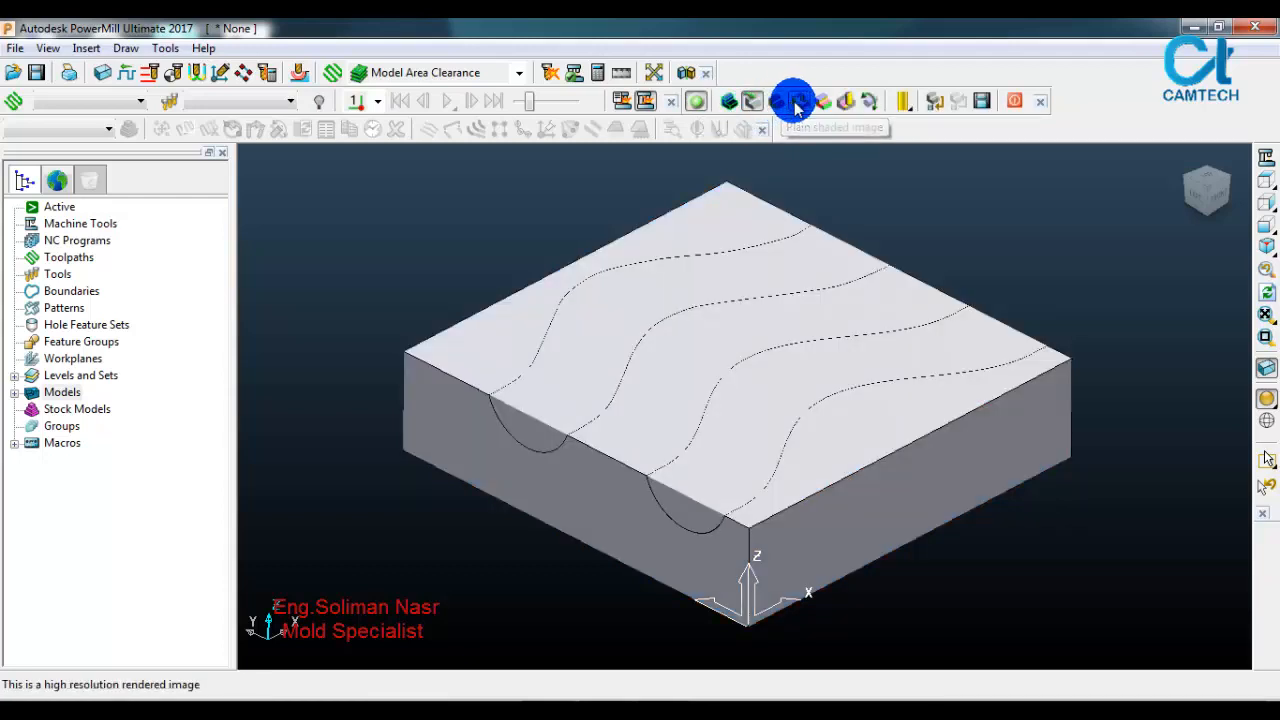
pyautogui.click(797, 103)
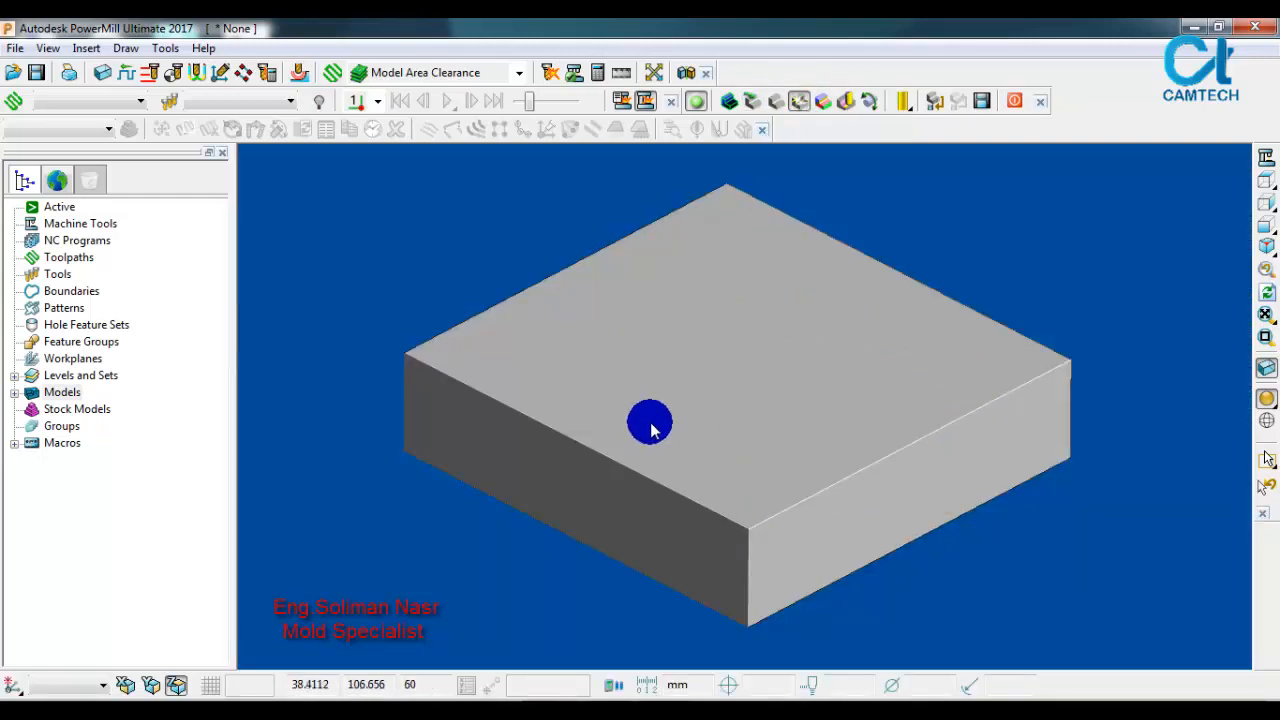
pyautogui.click(102, 73)
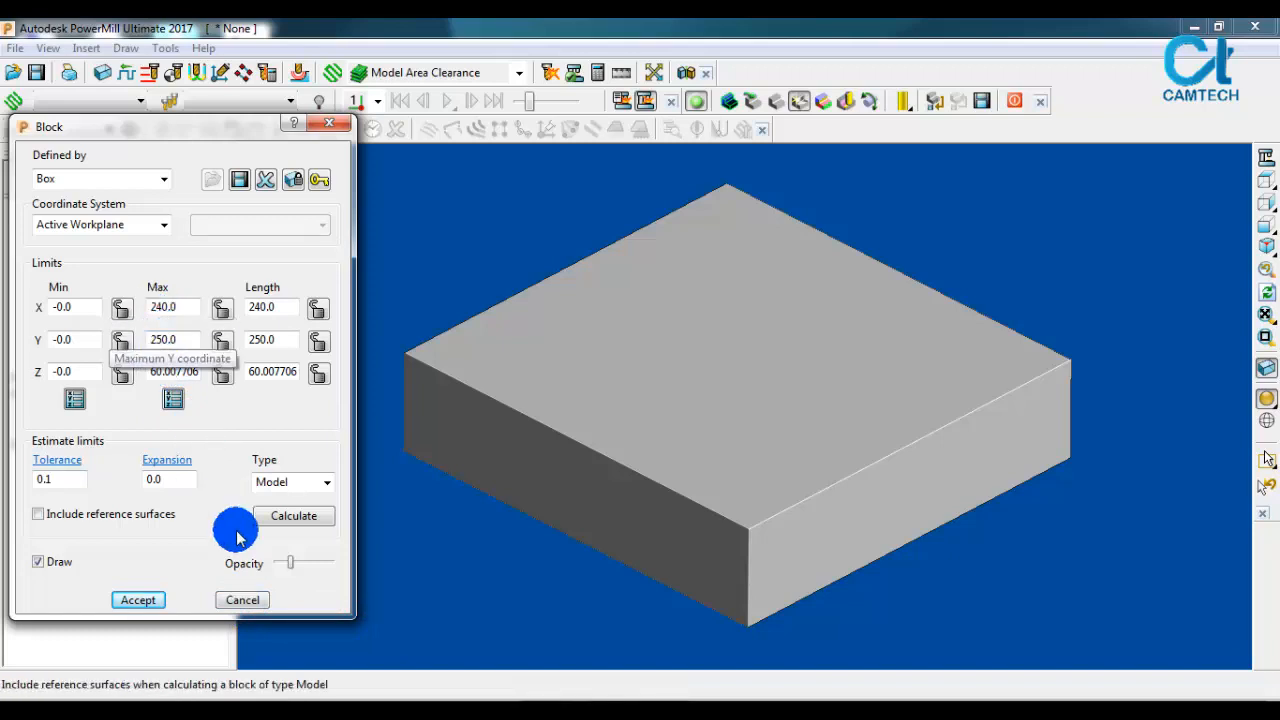
pyautogui.click(242, 598)
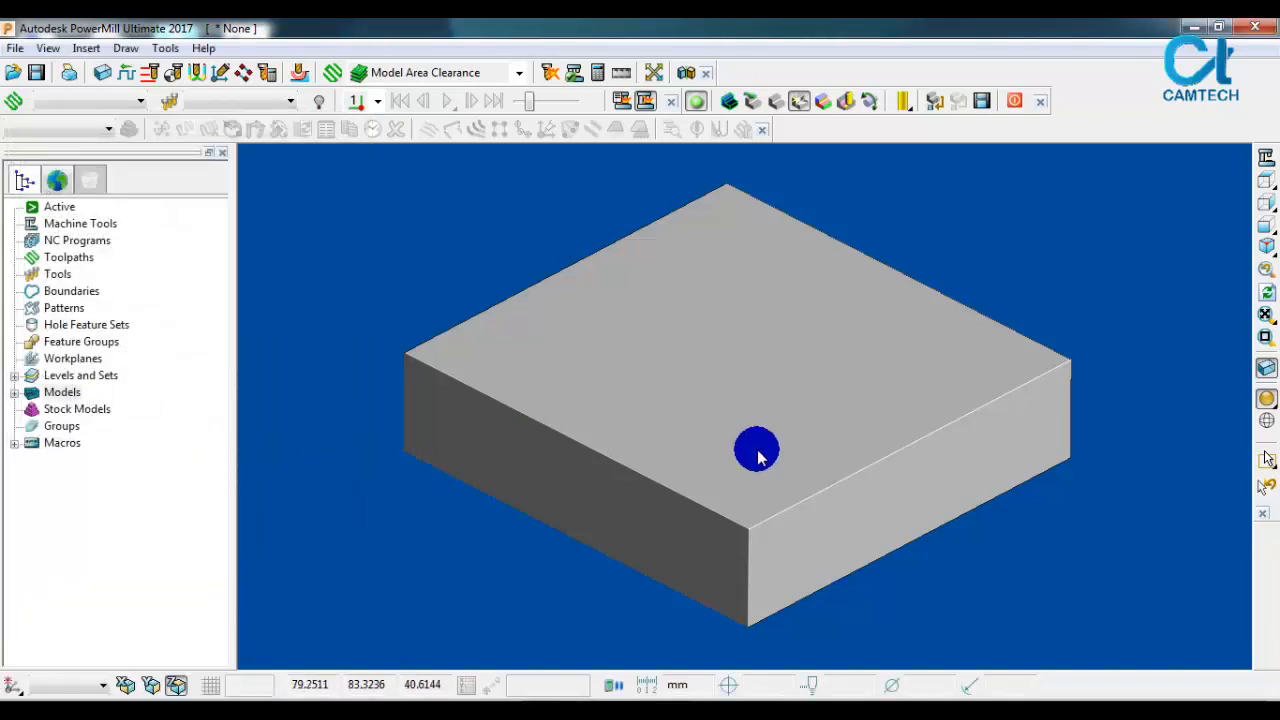
# Step: Return from the ViewMill image to the normal model display and set the first angle isometric view
pyautogui.click(731, 104)
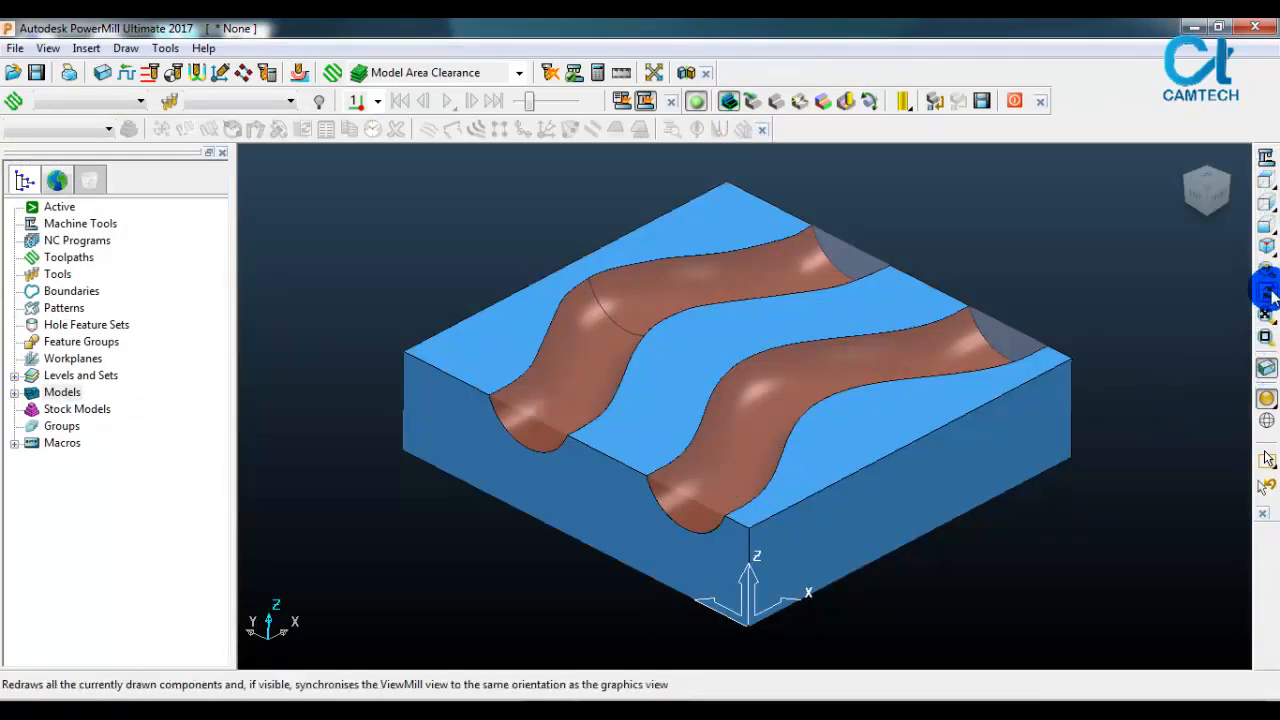
pyautogui.click(1268, 205)
pyautogui.click(1266, 228)
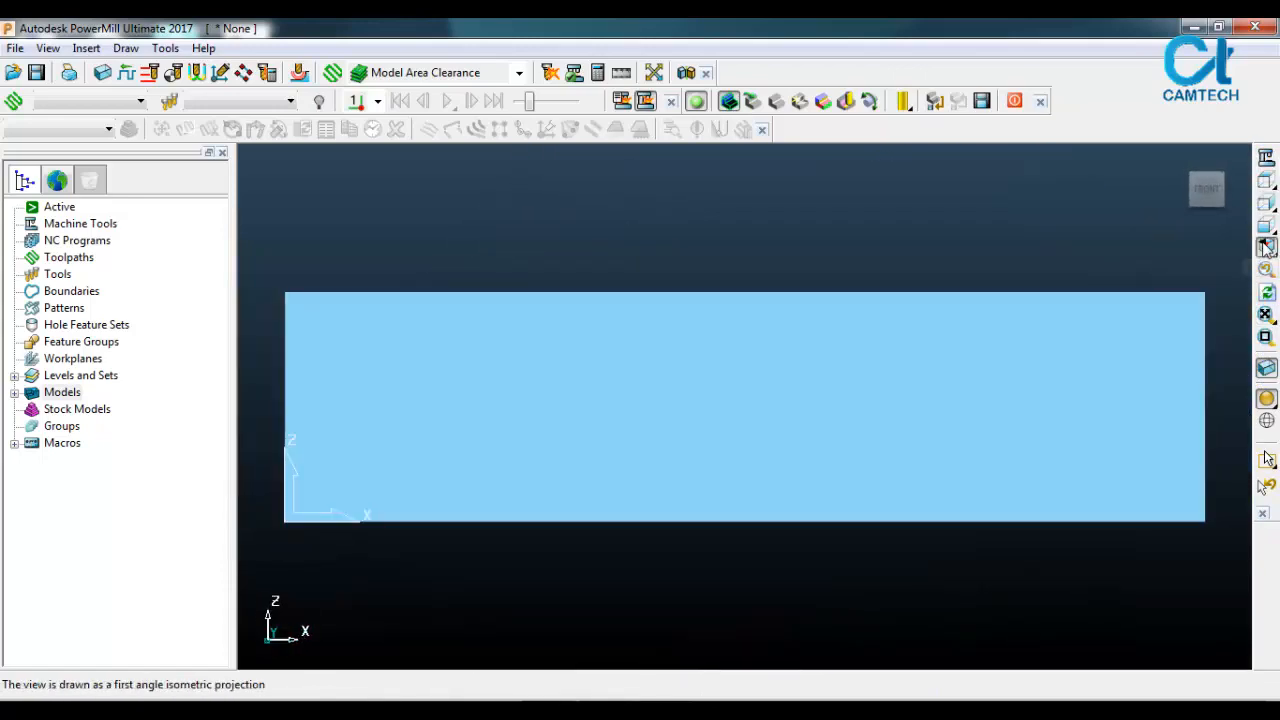
pyautogui.click(1266, 248)
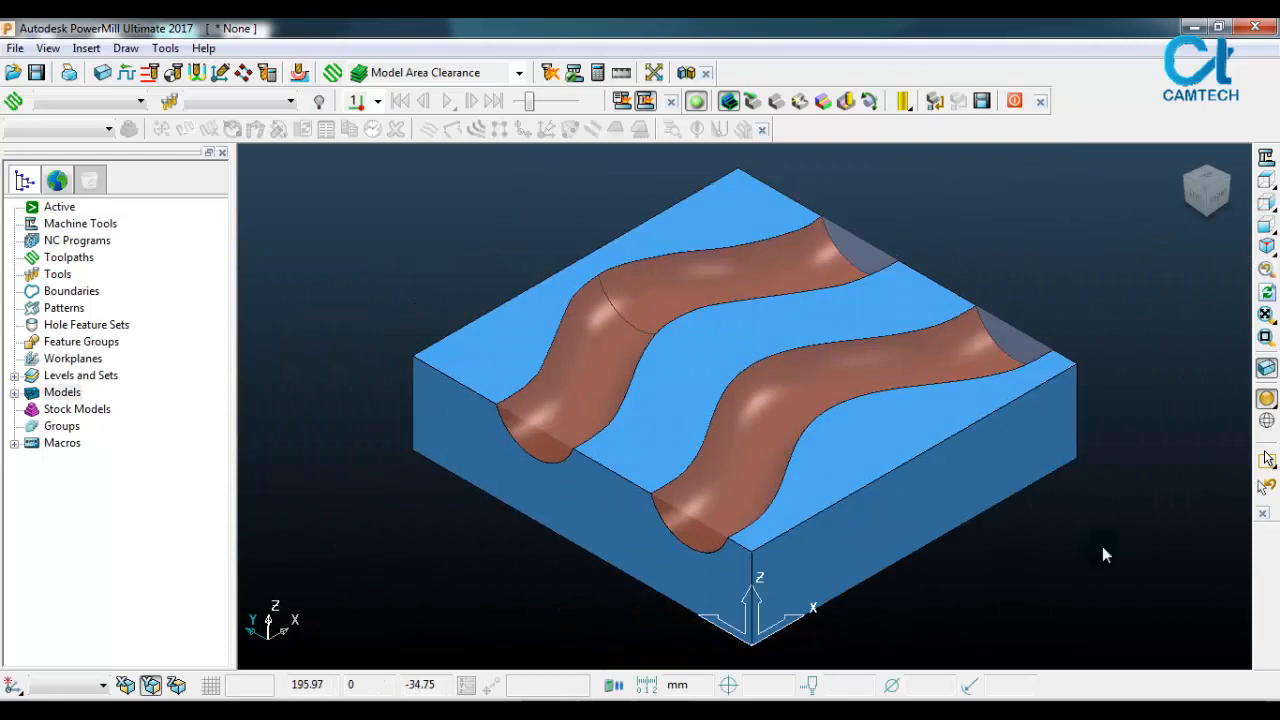
# Step: Toggle the model's plain shading off and back on
pyautogui.click(1266, 398)
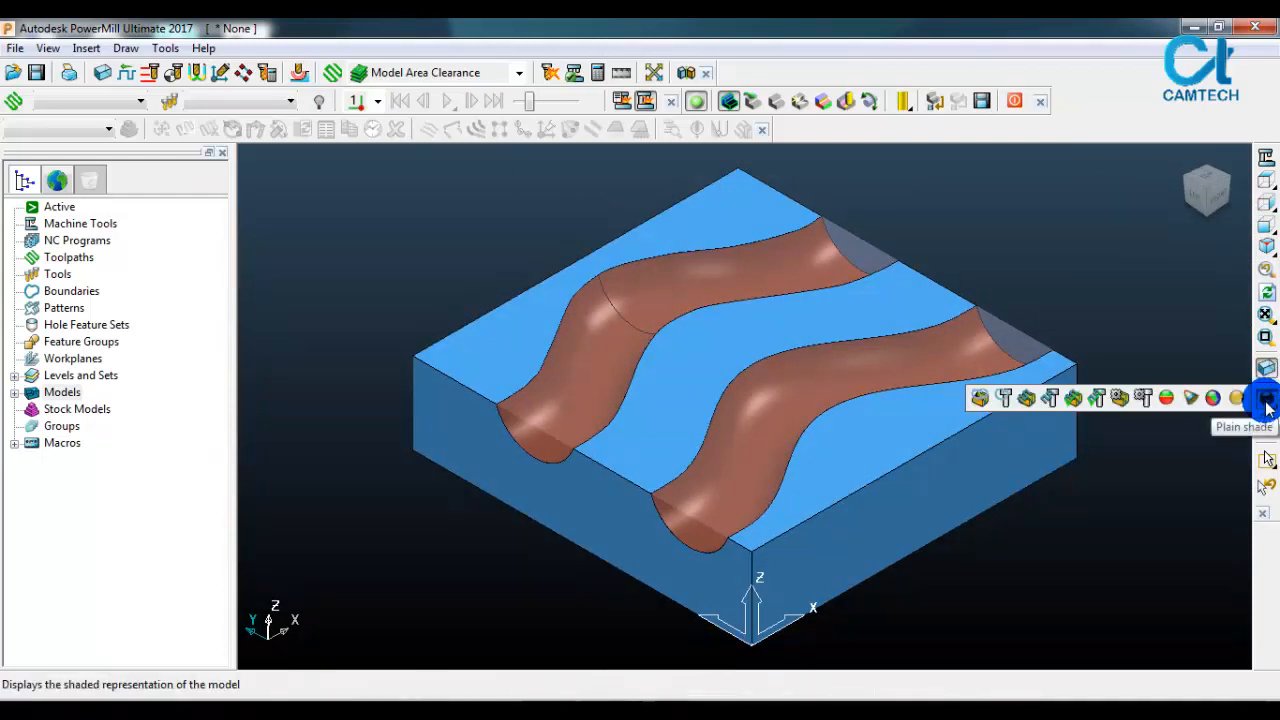
pyautogui.click(1266, 400)
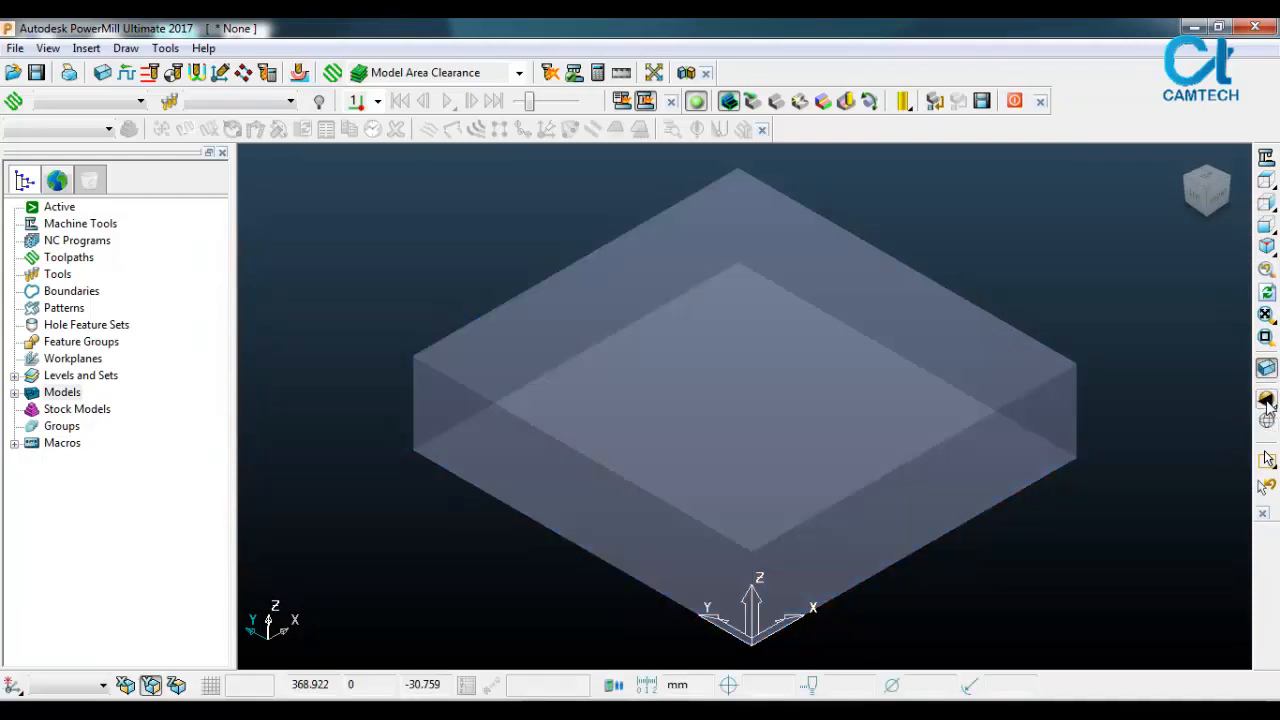
pyautogui.click(1266, 400)
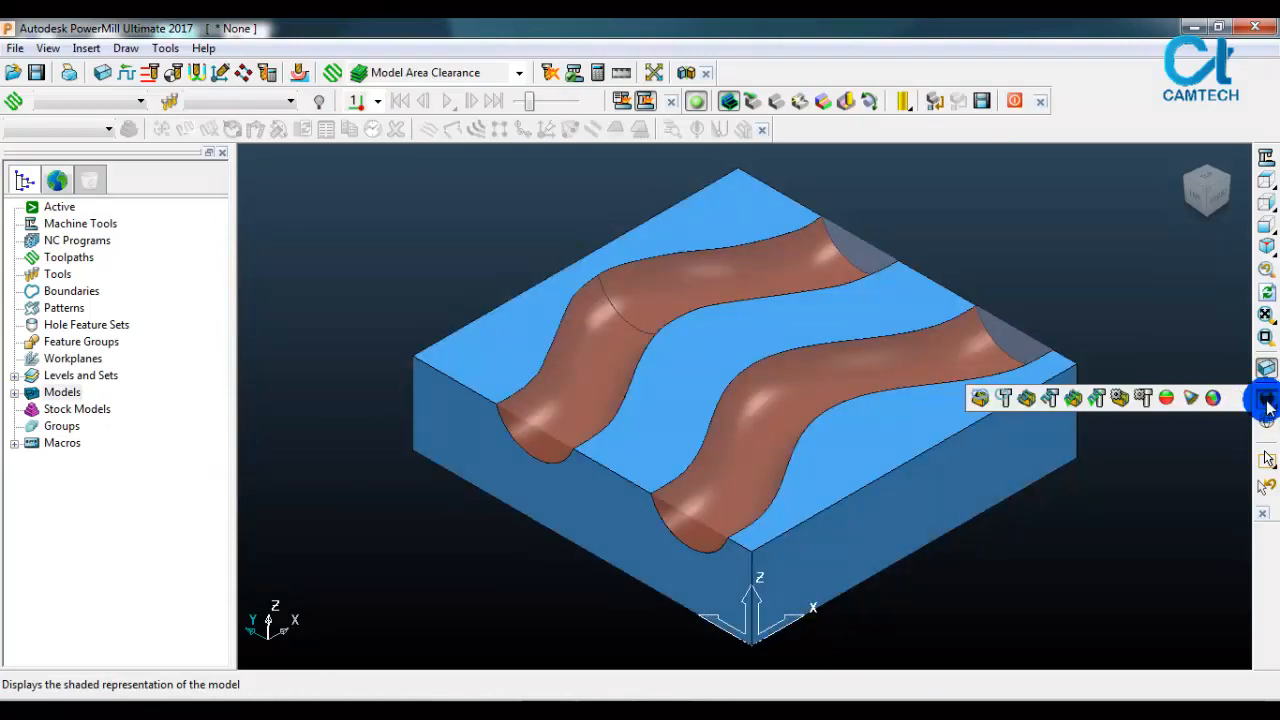
pyautogui.click(1266, 400)
pyautogui.click(1266, 400)
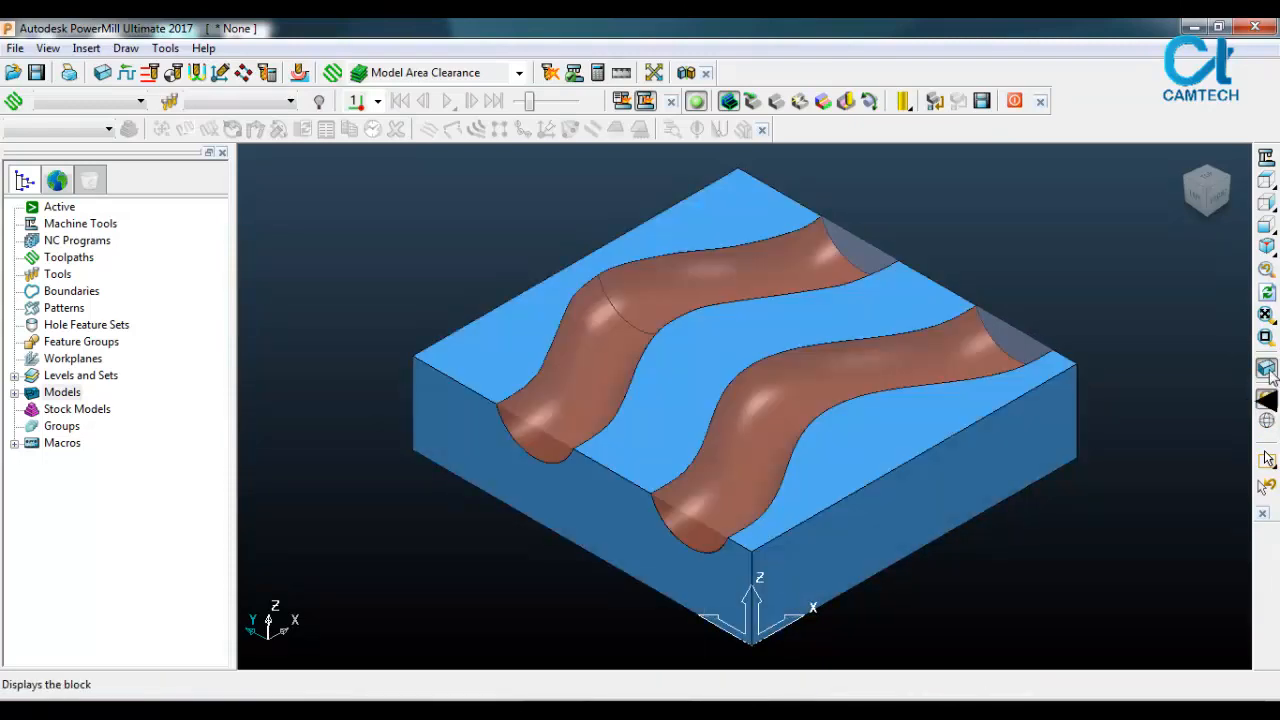
# Step: Hide the block, check the model in wireframe only and restore plain shading with the wireframe off
pyautogui.click(1267, 368)
pyautogui.click(1267, 368)
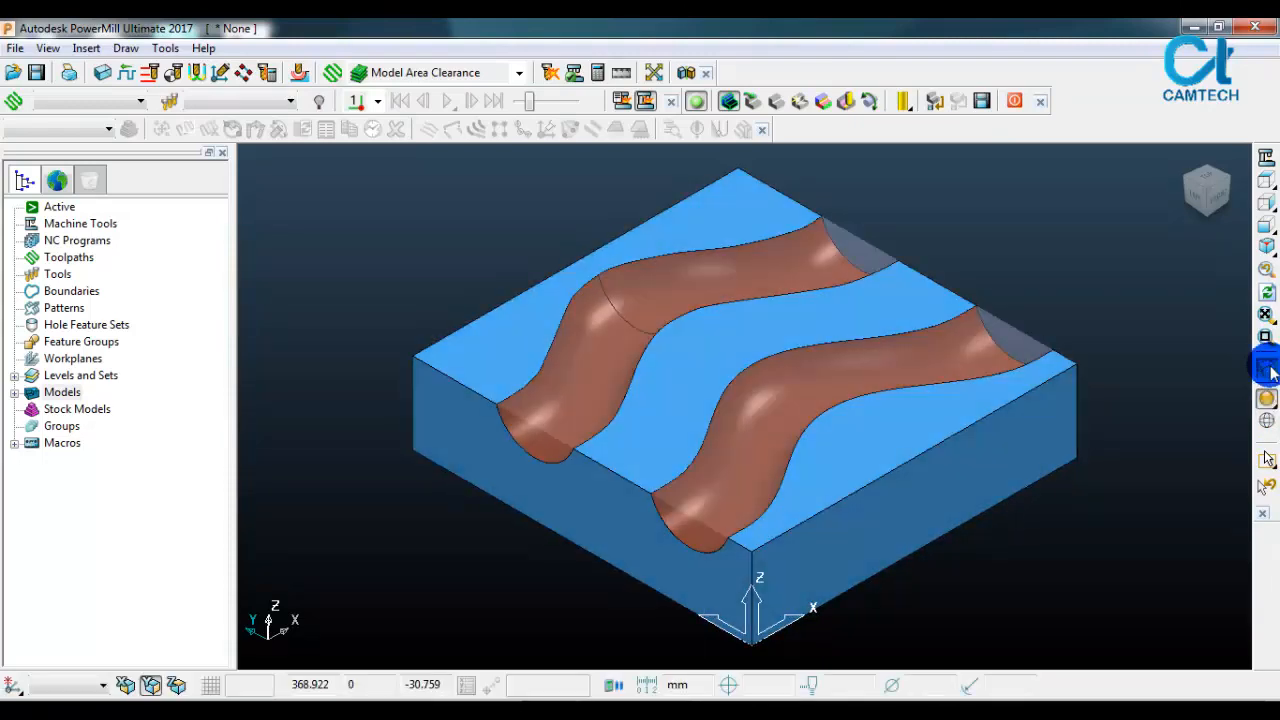
pyautogui.click(1267, 368)
pyautogui.click(1266, 400)
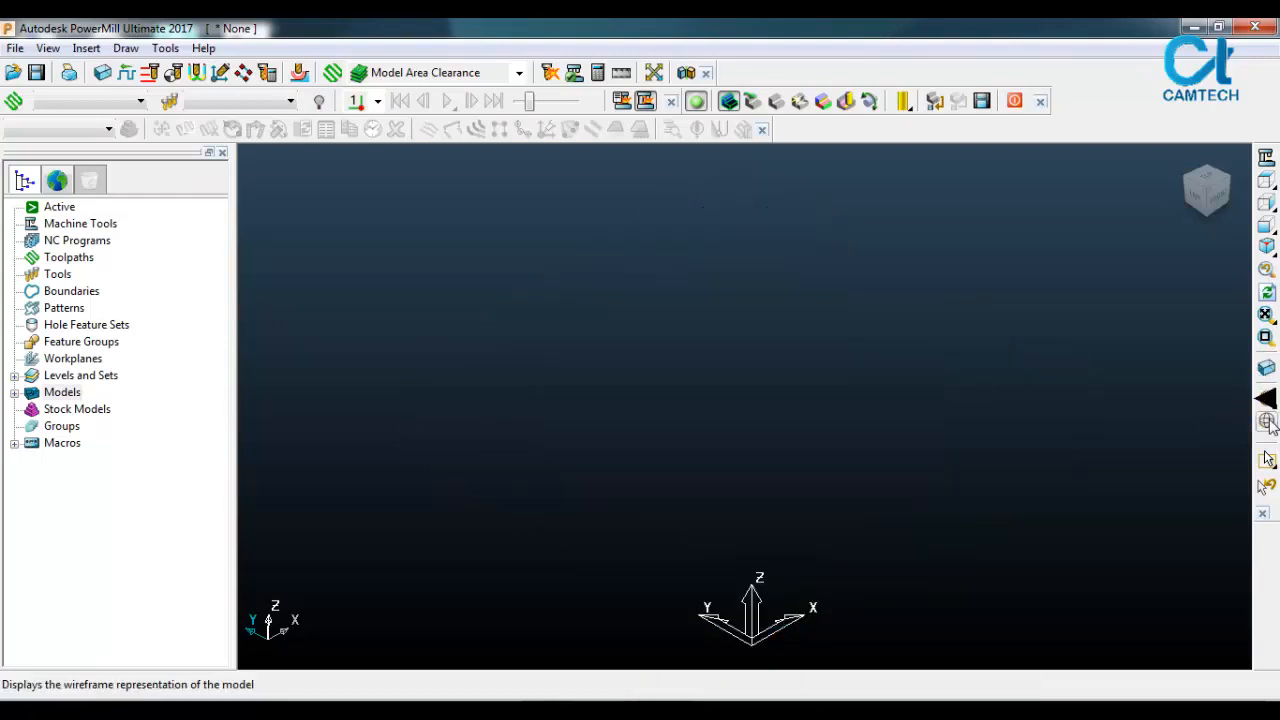
pyautogui.click(1266, 422)
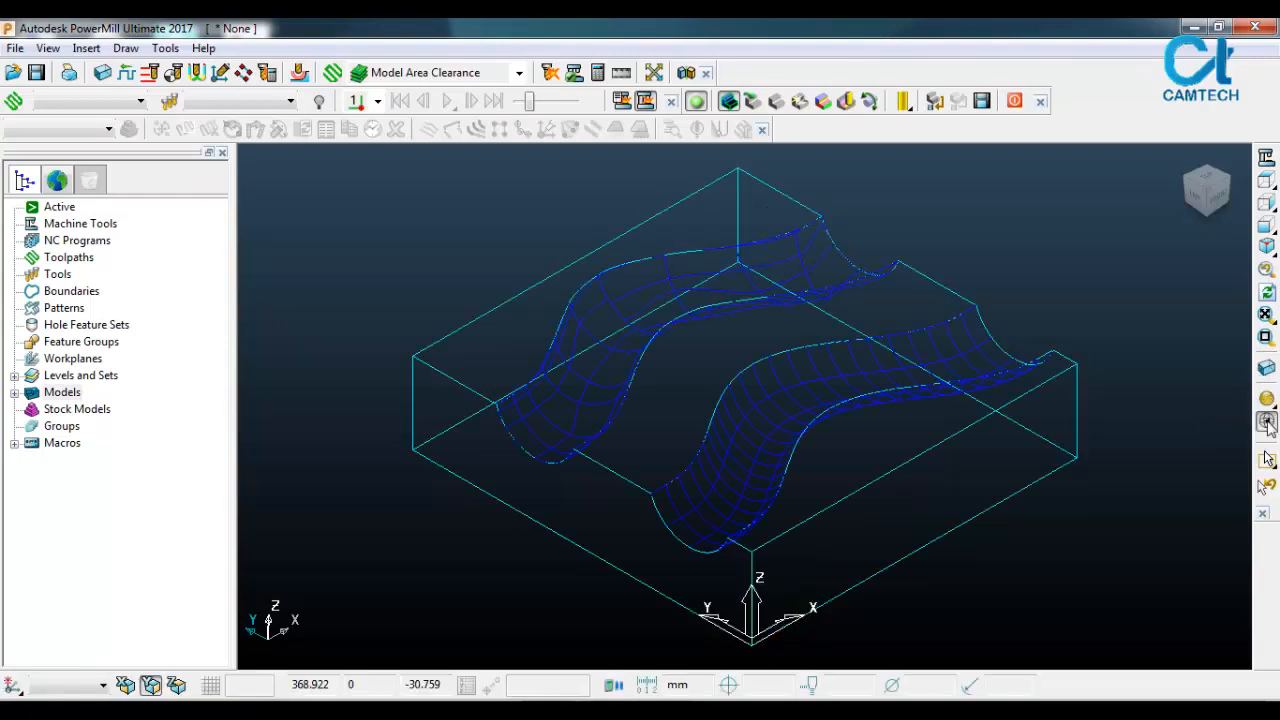
pyautogui.click(1266, 422)
pyautogui.click(1266, 400)
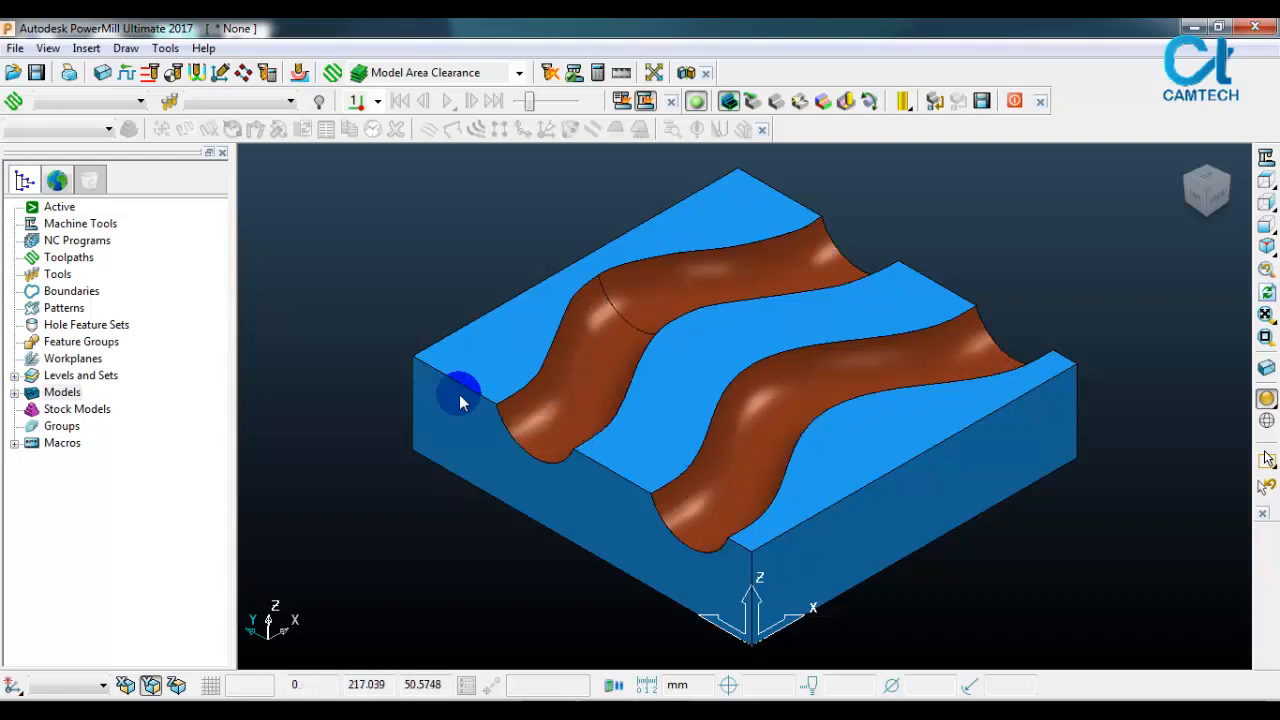
# Step: Create a user defined boundary from the selected channel surfaces of the model, keeping the 0.1 model tolerance
pyautogui.rightClick(82, 290)
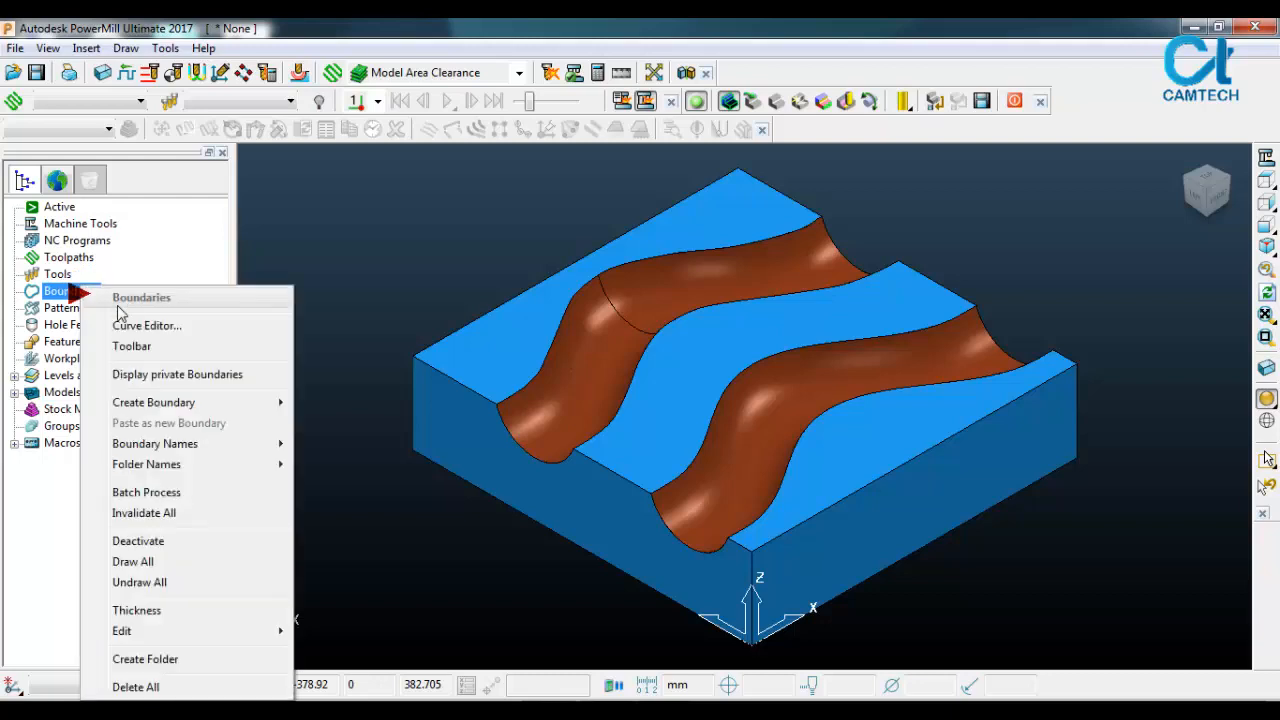
pyautogui.moveTo(250, 407)
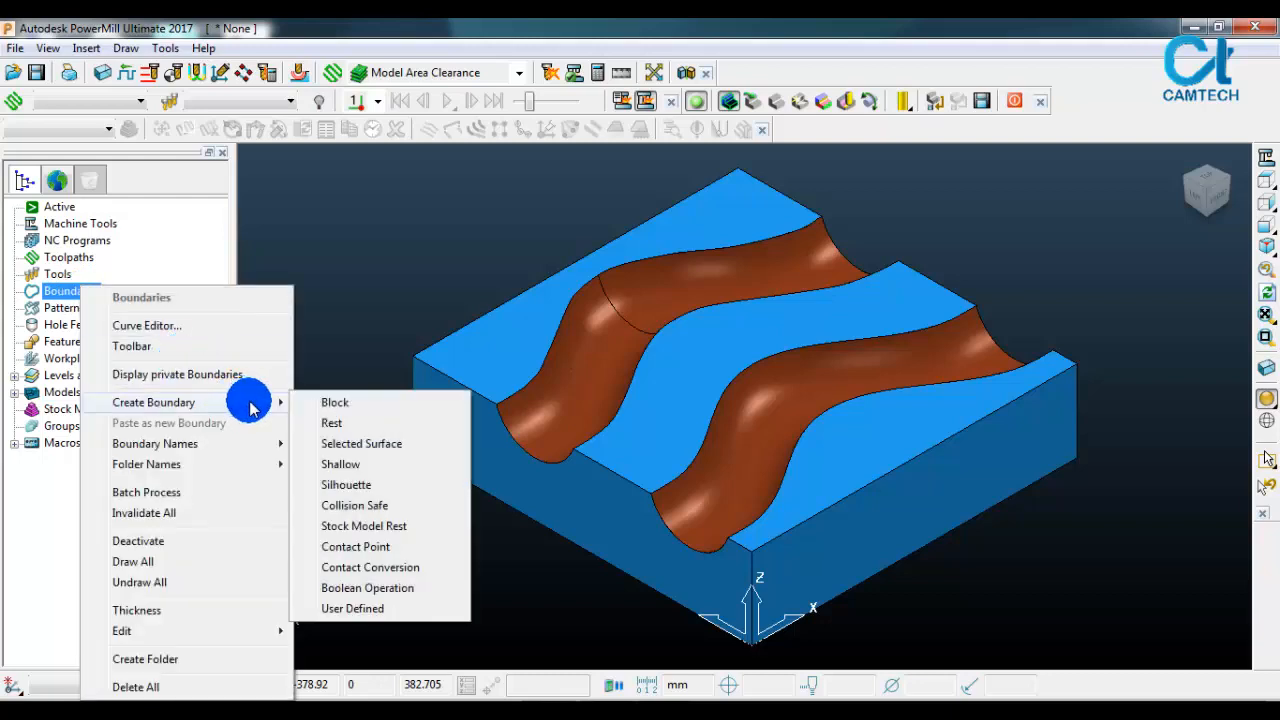
pyautogui.click(400, 612)
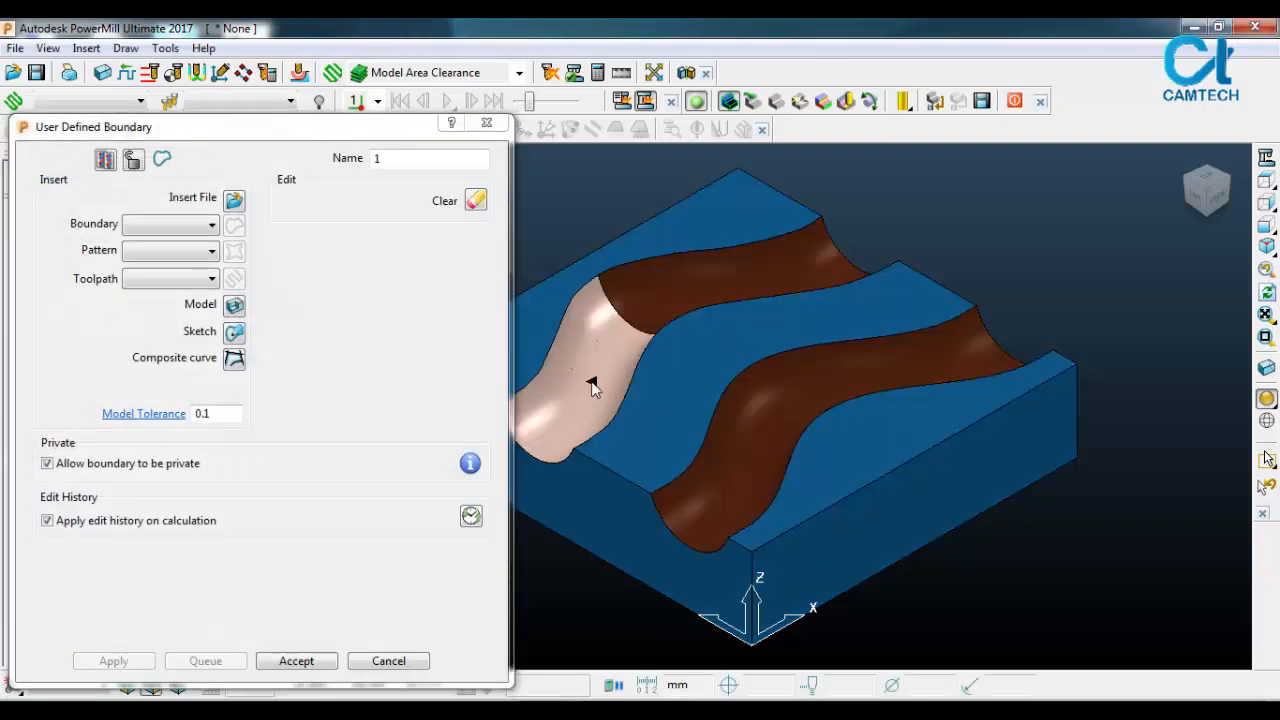
pyautogui.click(598, 386)
pyautogui.click(677, 280)
pyautogui.click(785, 400)
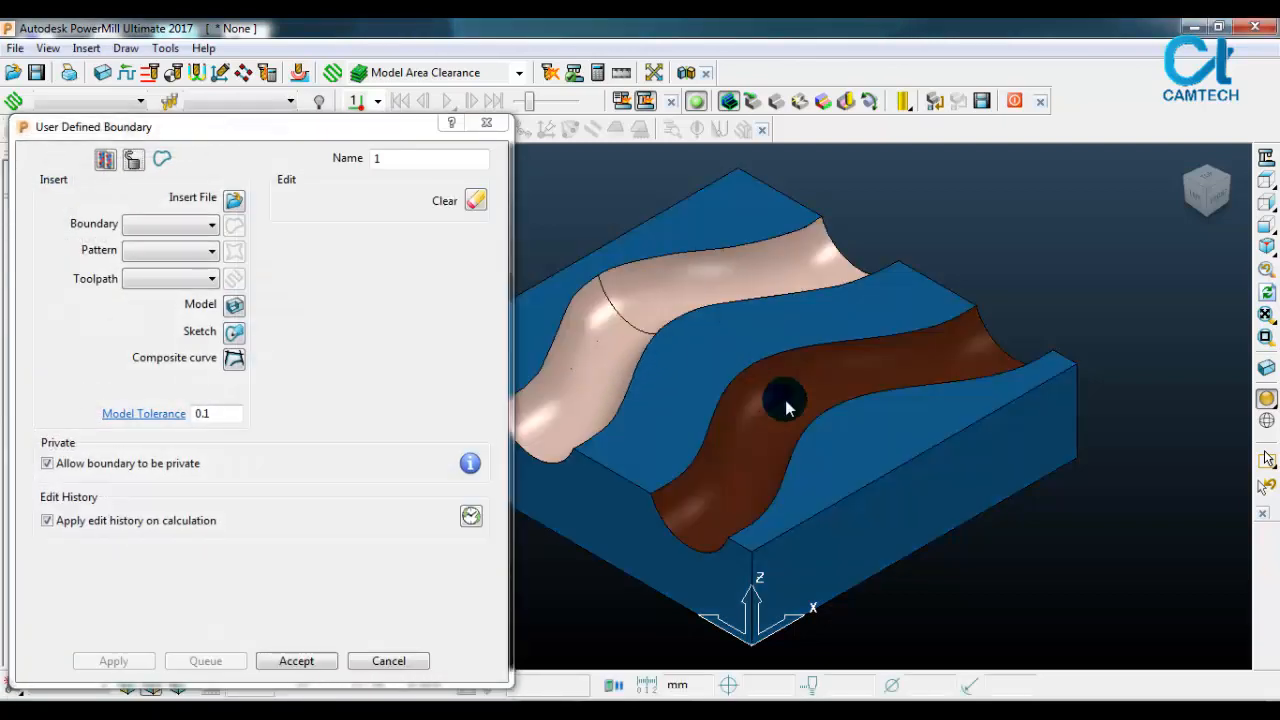
pyautogui.click(808, 396)
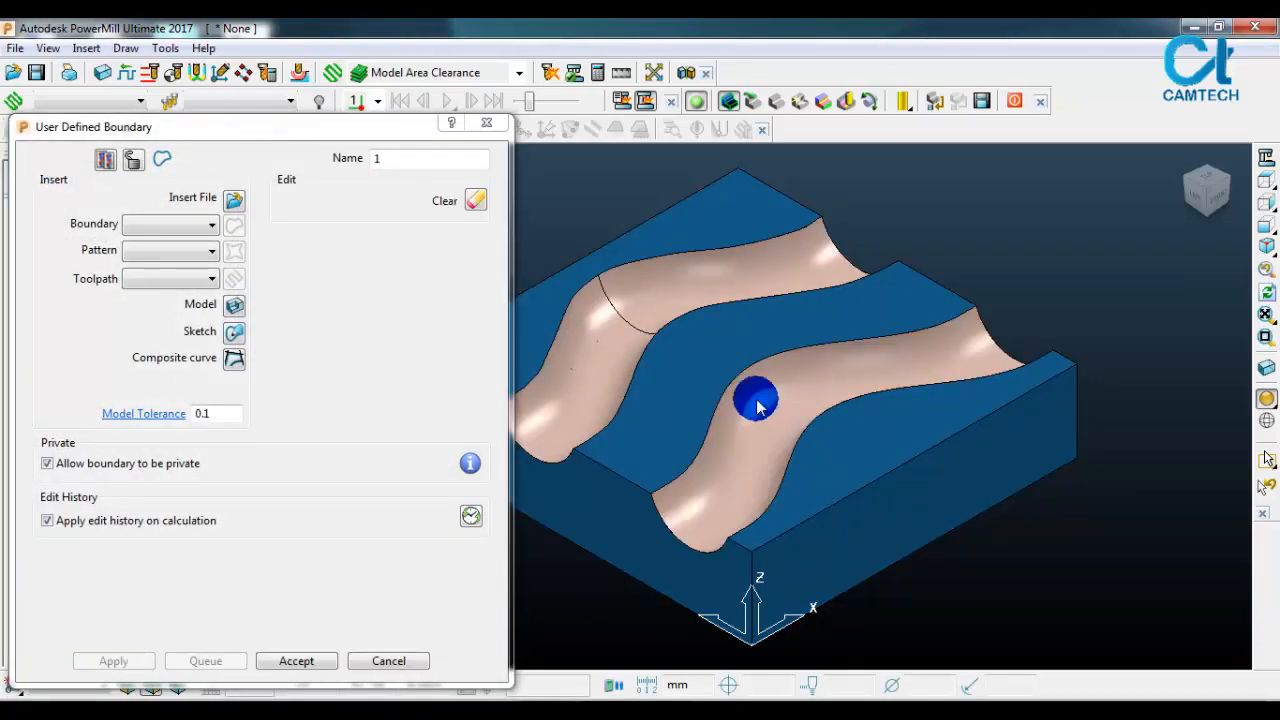
pyautogui.click(234, 305)
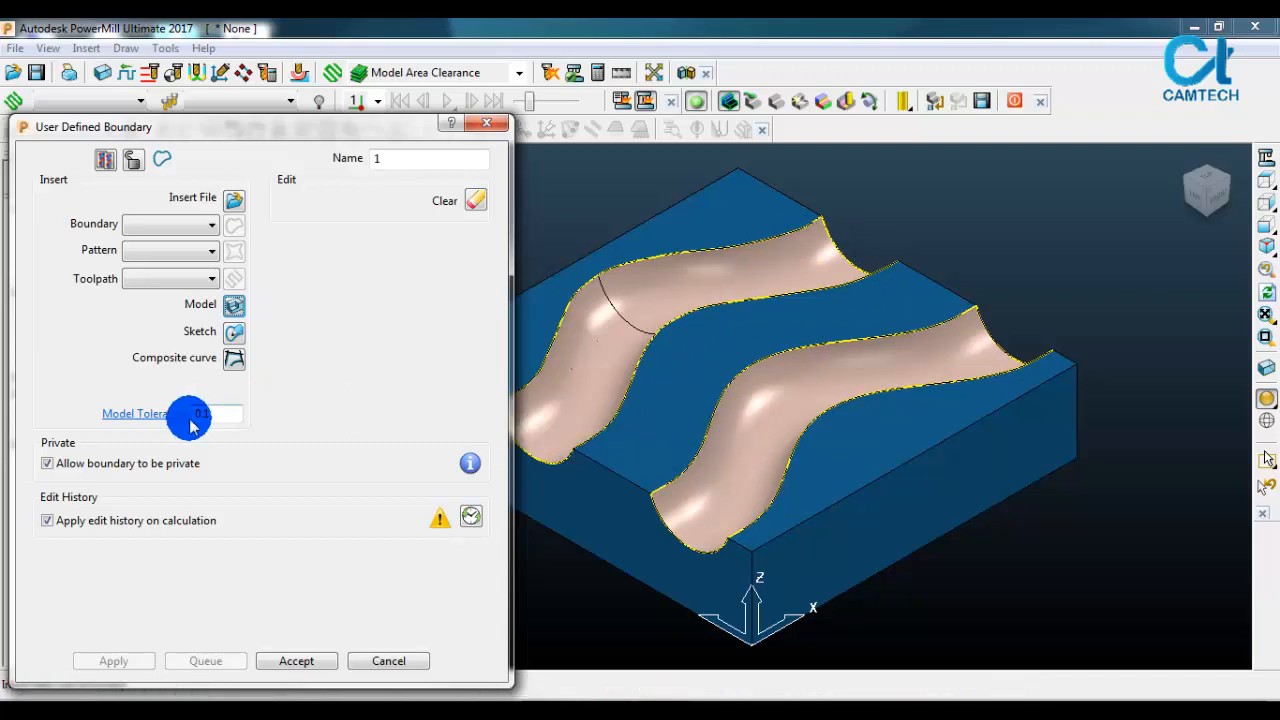
pyautogui.moveTo(220, 413); pyautogui.dragTo(194, 412)
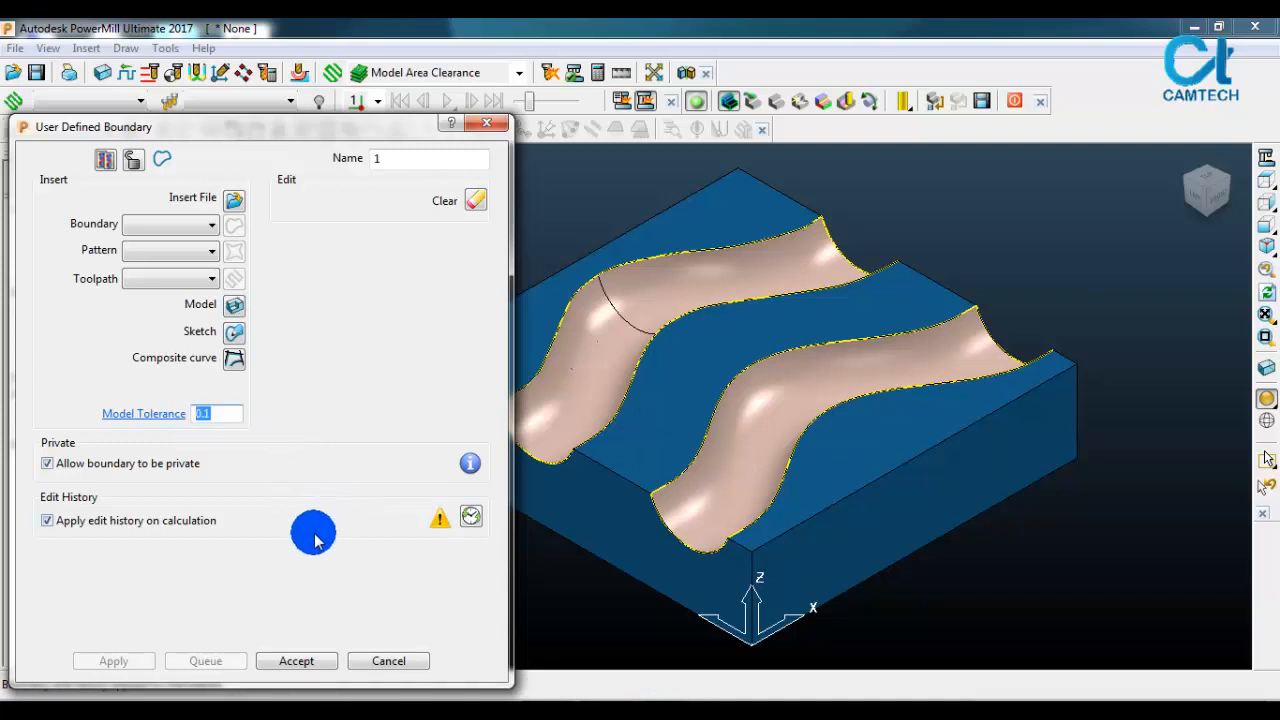
pyautogui.click(297, 662)
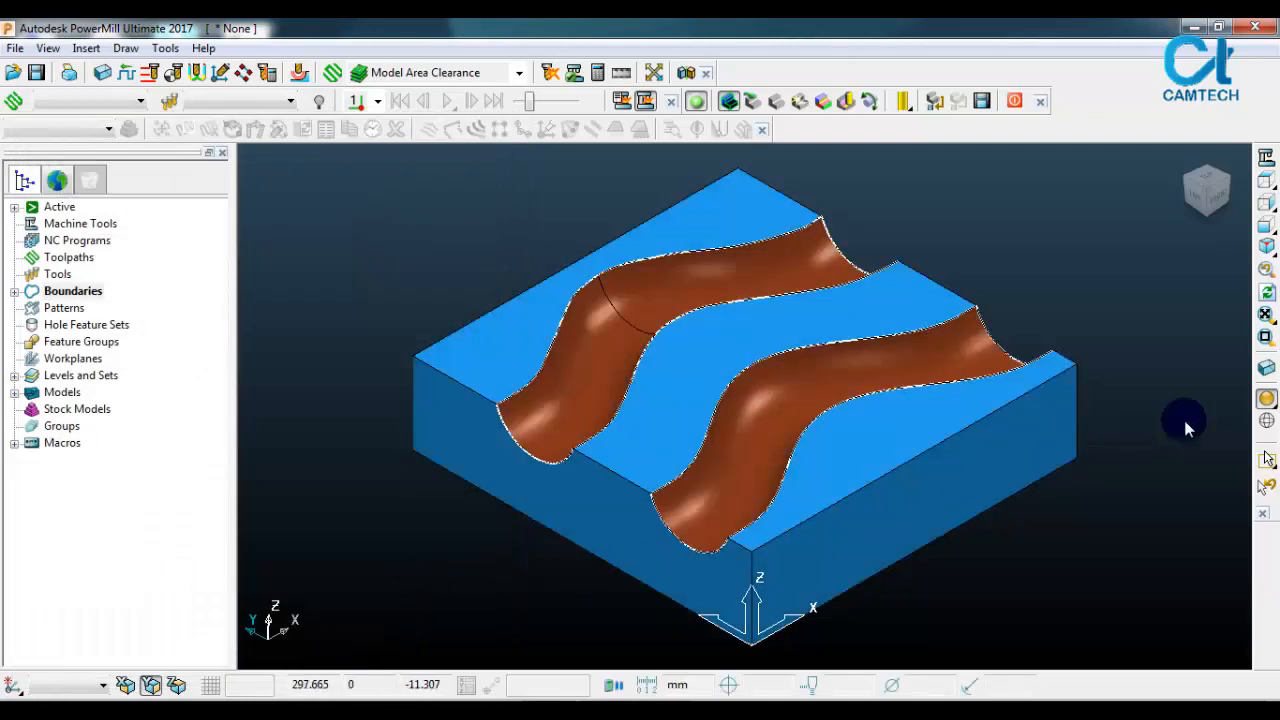
# Step: Hide the model shading to examine the boundary curves on their own, then shade the model again and clear the selection
pyautogui.click(1266, 398)
pyautogui.moveTo(1006, 451)
pyautogui.mouseDown(button='middle')
pyautogui.moveTo(820, 423)
pyautogui.moveTo(965, 365)
pyautogui.moveTo(686, 400)
pyautogui.moveTo(917, 374)
pyautogui.moveTo(886, 494)
pyautogui.moveTo(700, 495)
pyautogui.moveTo(852, 475)
pyautogui.mouseUp(button='middle')
pyautogui.scroll(-4, 680, 520)
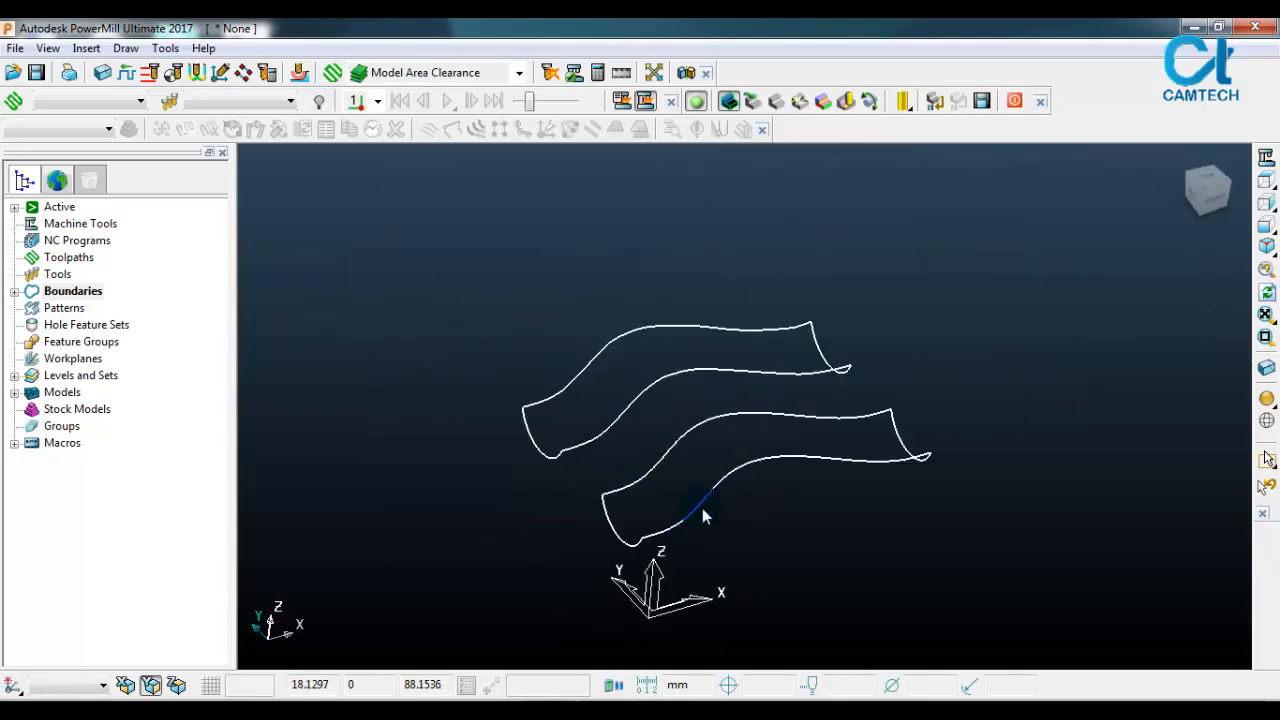
pyautogui.click(1268, 398)
pyautogui.click(884, 530)
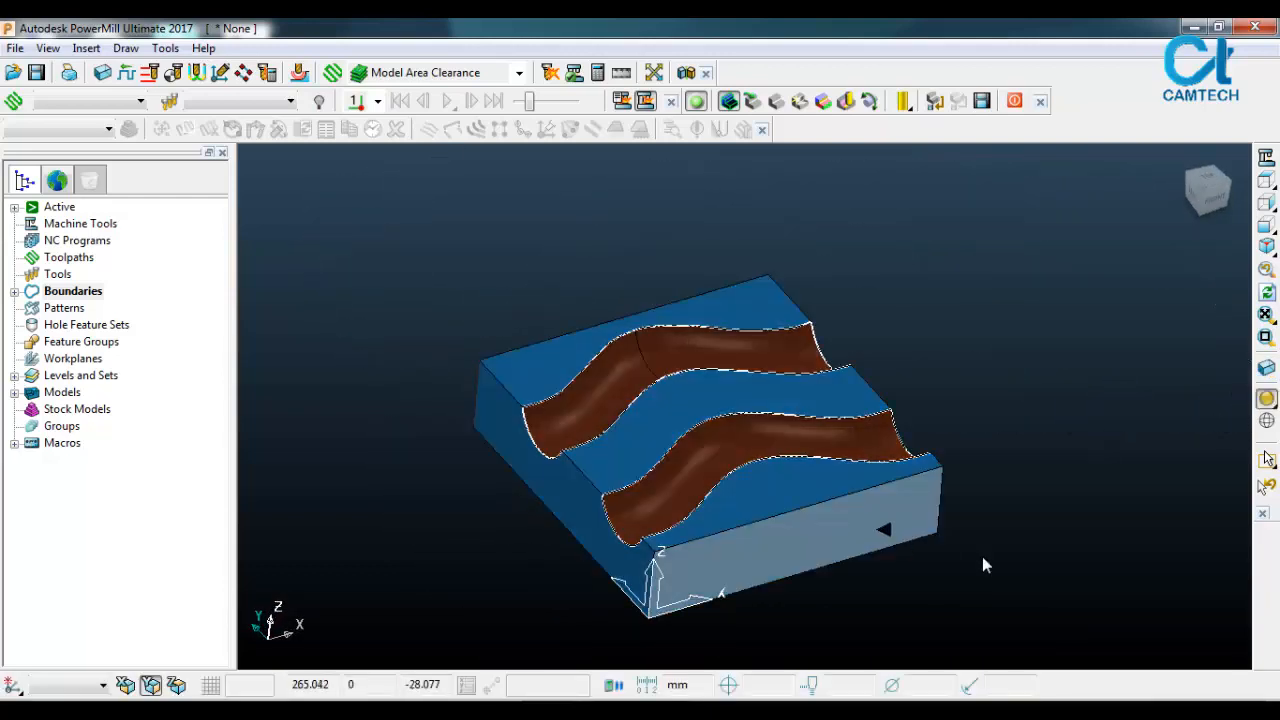
pyautogui.click(1036, 555)
# Step: Examine the origin at the block-shaped model's base corner in wireframe only, then restore plain shading with the wireframe off
pyautogui.moveTo(861, 524)
pyautogui.mouseDown(button='middle')
pyautogui.moveTo(777, 478)
pyautogui.moveTo(789, 509)
pyautogui.moveTo(627, 501)
pyautogui.moveTo(690, 476)
pyautogui.moveTo(700, 494)
pyautogui.moveTo(694, 466)
pyautogui.moveTo(627, 456)
pyautogui.mouseUp(button='middle')
pyautogui.scroll(-3, 770, 478)
pyautogui.scroll(2, 708, 535)
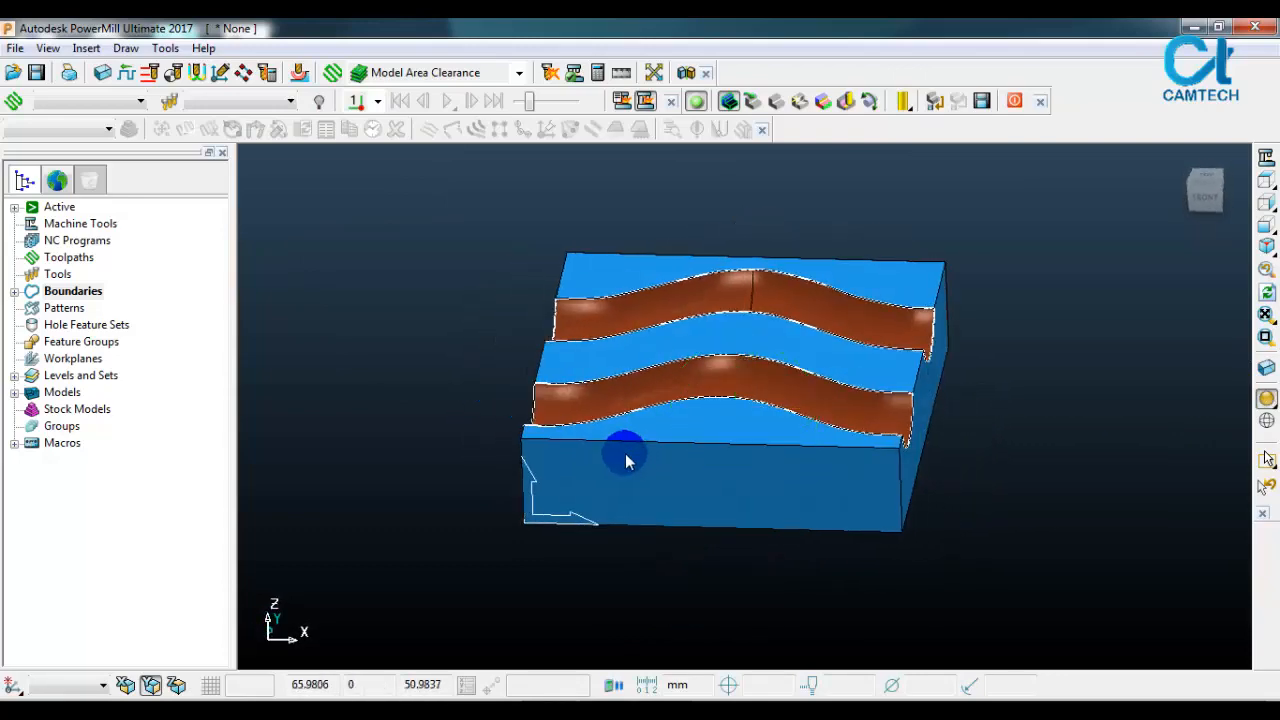
pyautogui.moveTo(585, 493); pyautogui.dragTo(557, 513, button='middle')
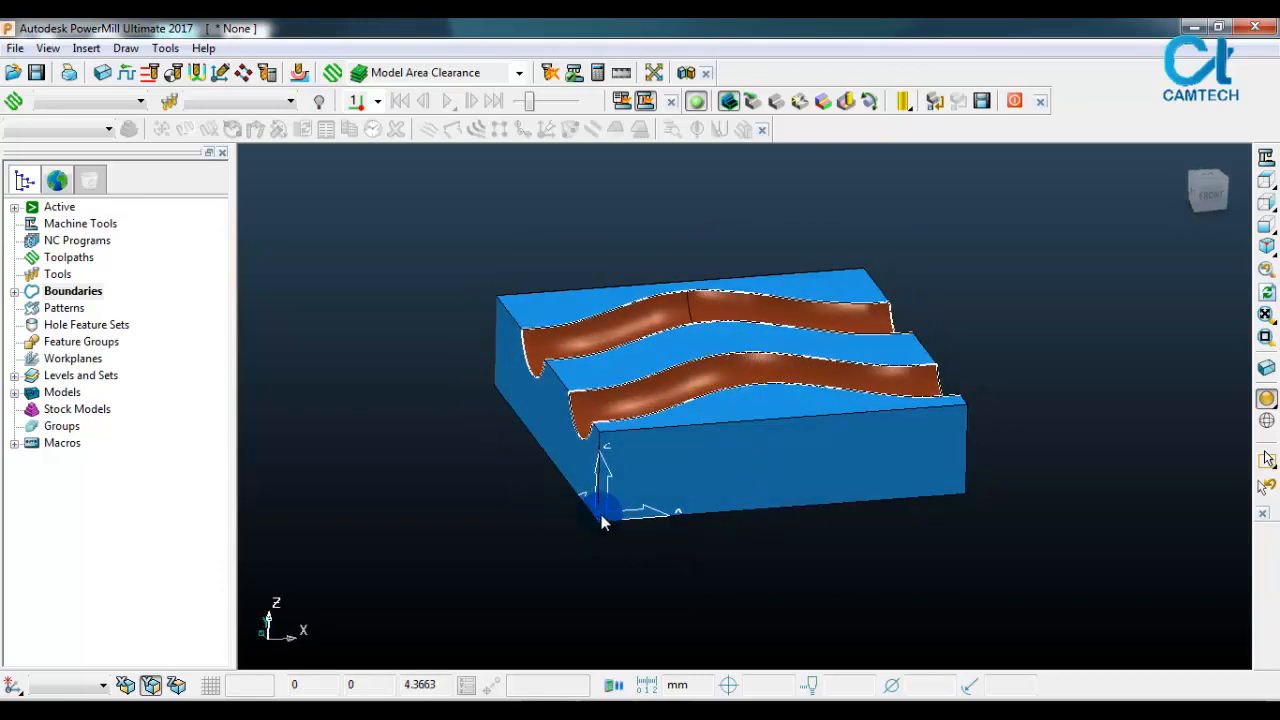
pyautogui.scroll(5, 601, 514)
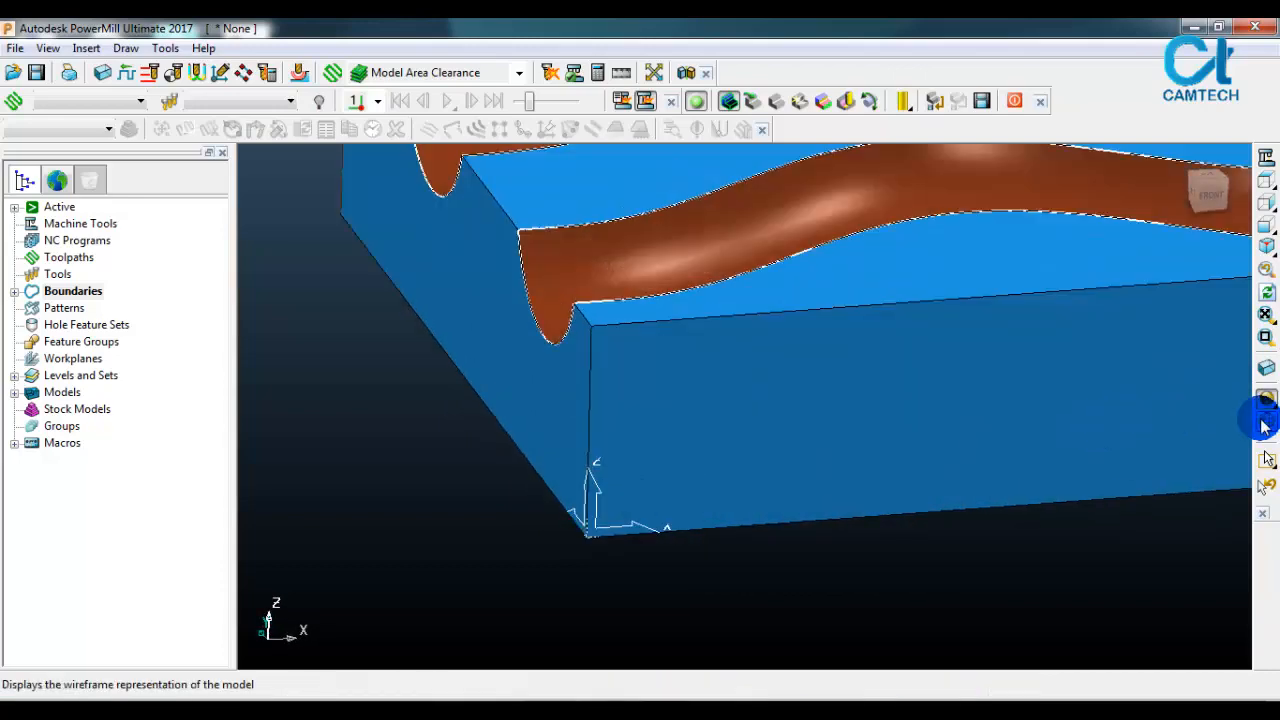
pyautogui.click(1263, 427)
pyautogui.click(1267, 399)
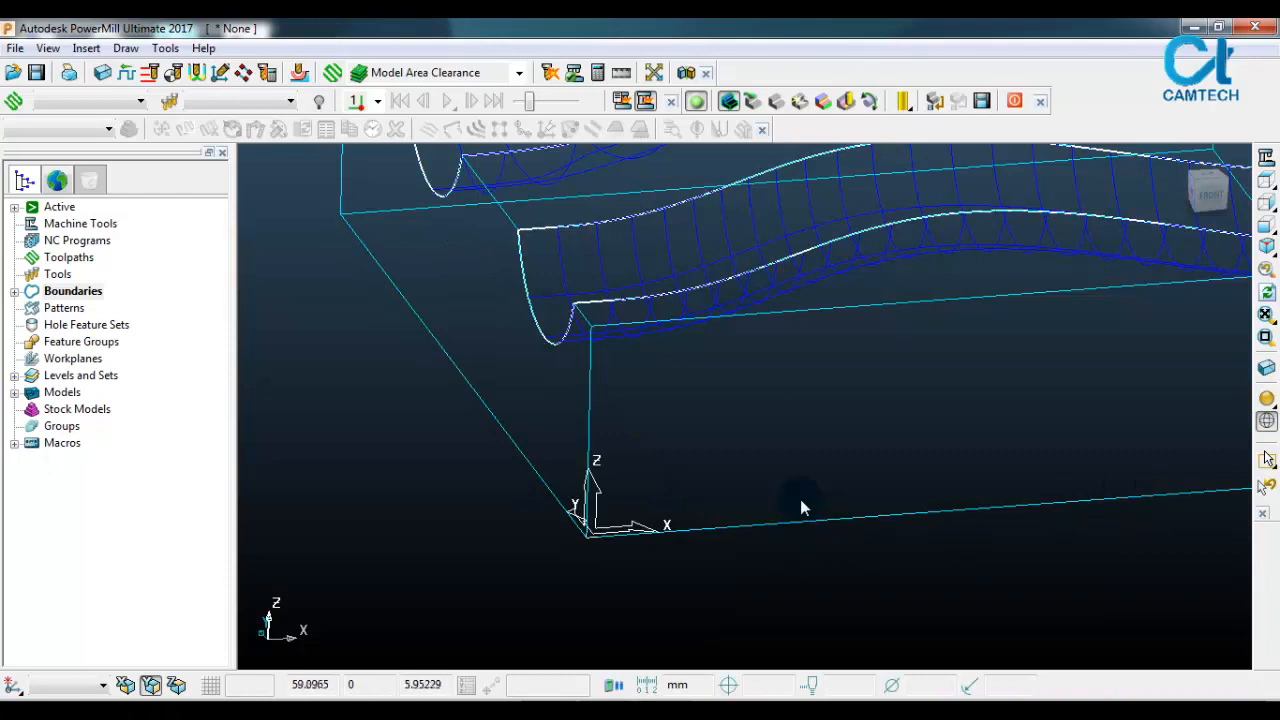
pyautogui.scroll(-5, 800, 499)
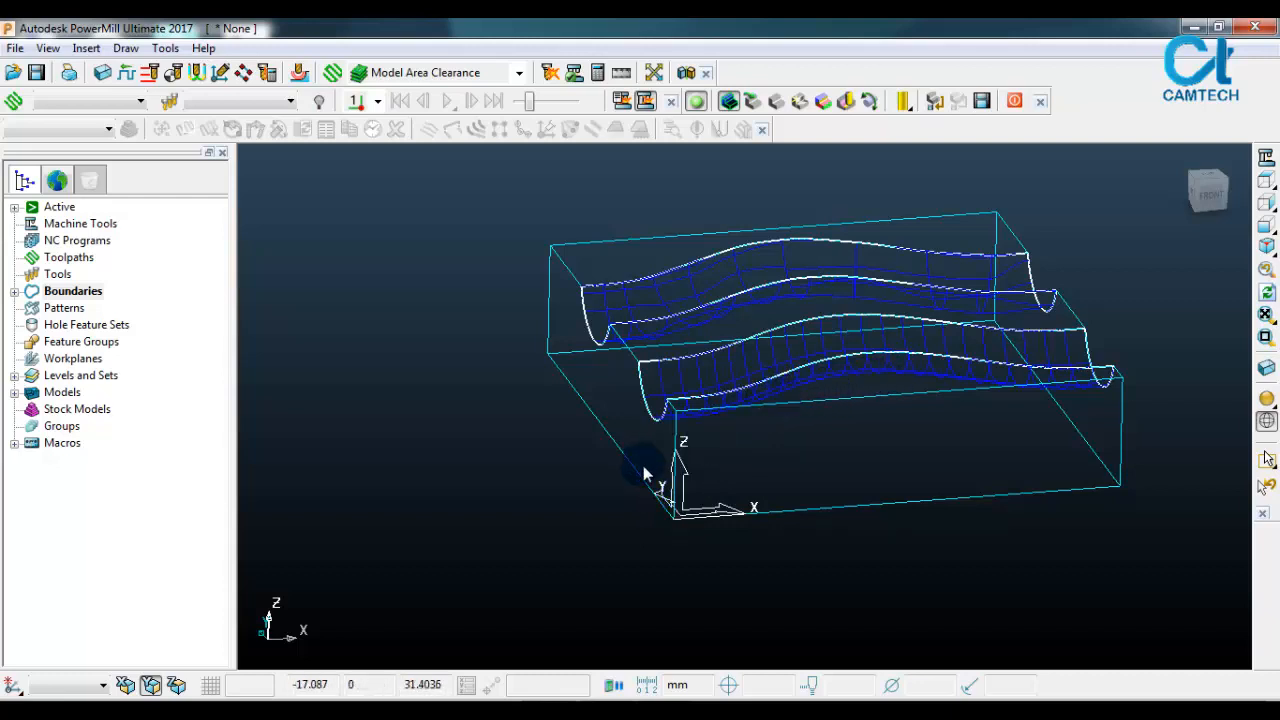
pyautogui.click(1266, 398)
pyautogui.click(1264, 428)
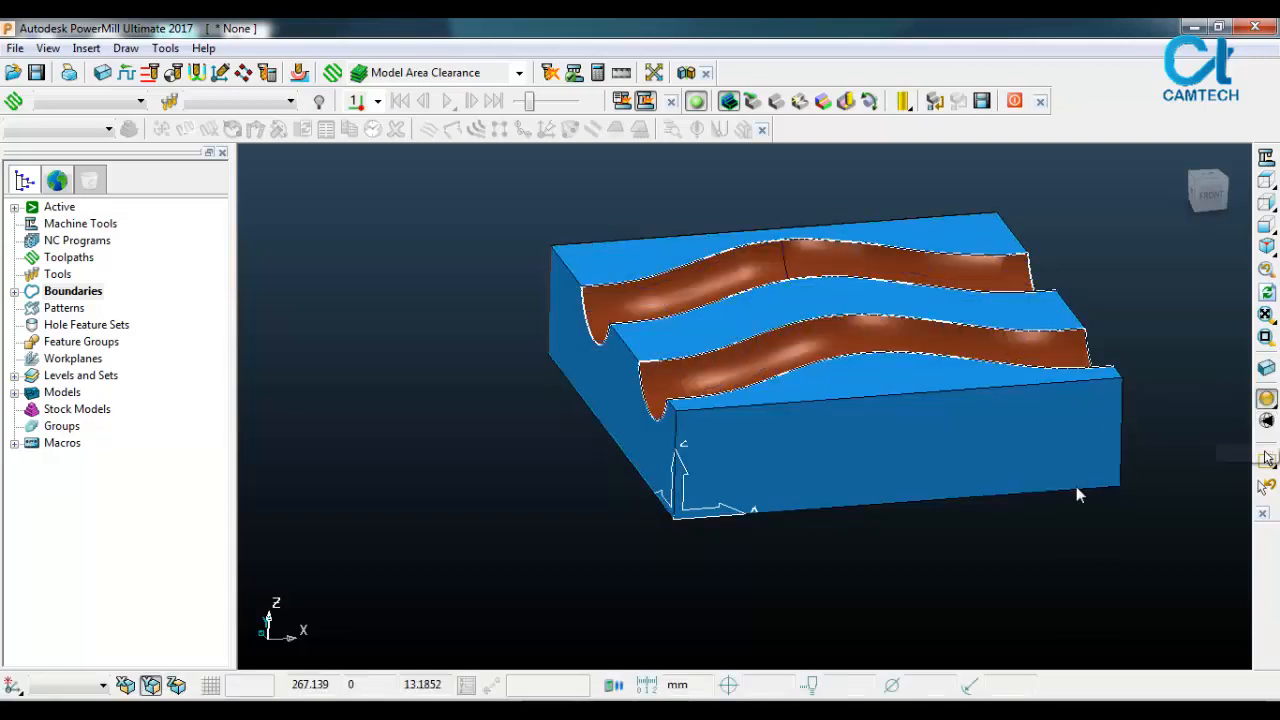
# Step: Copy the block's maximum Z limit from the block settings
pyautogui.click(102, 72)
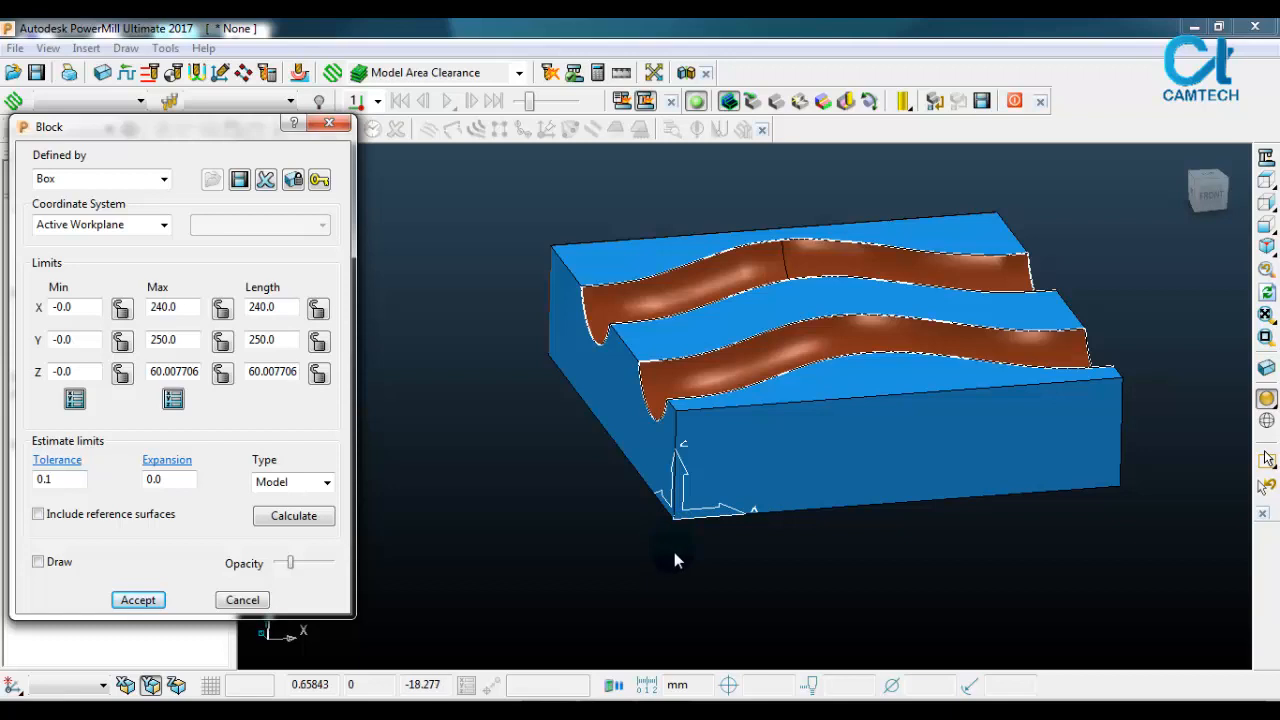
pyautogui.click(165, 372)
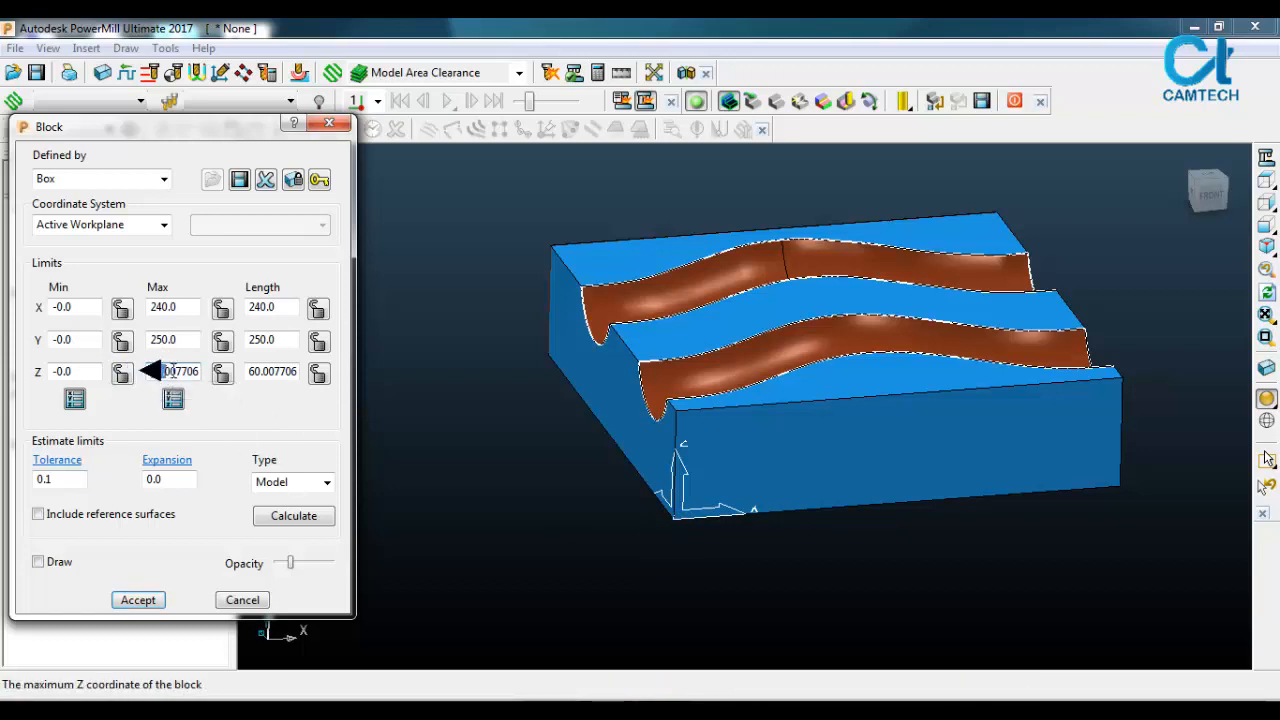
pyautogui.moveTo(150, 371); pyautogui.dragTo(202, 371)
pyautogui.hotkey('ctrl', 'c')
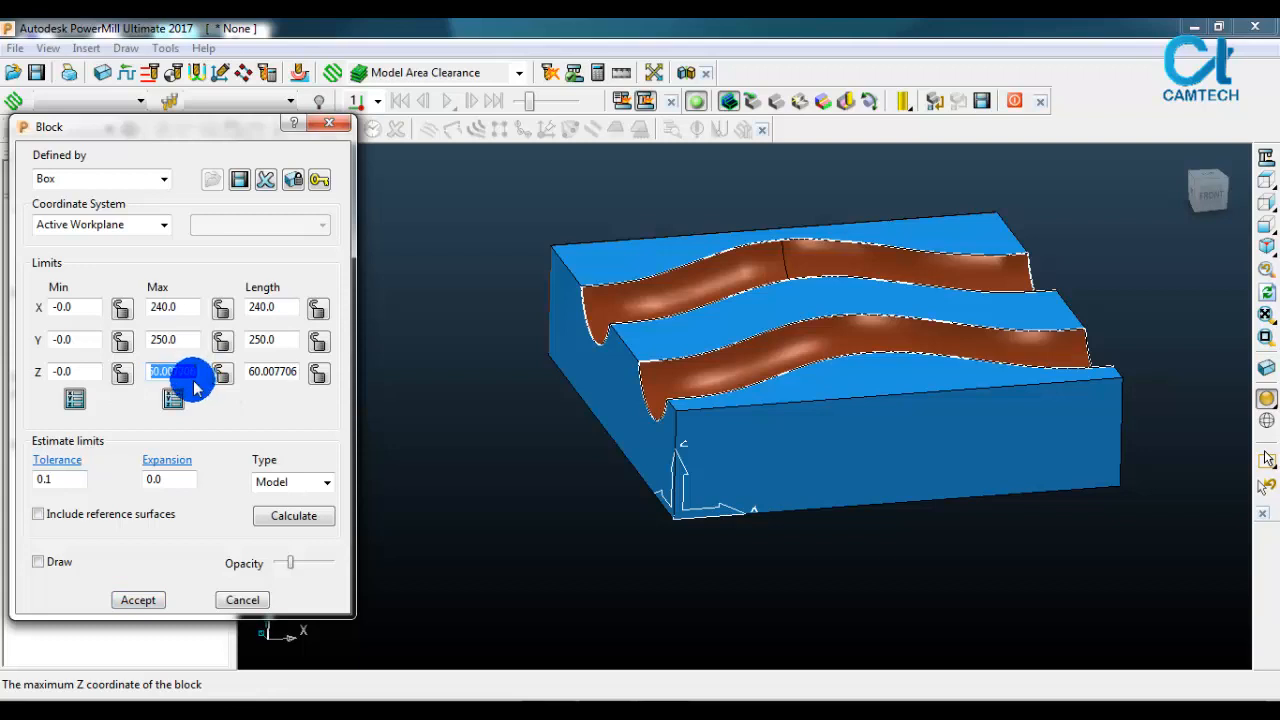
# Step: Transform the channels model by moving it -60.007706 mm along the Z axis
pyautogui.rightClick(810, 456)
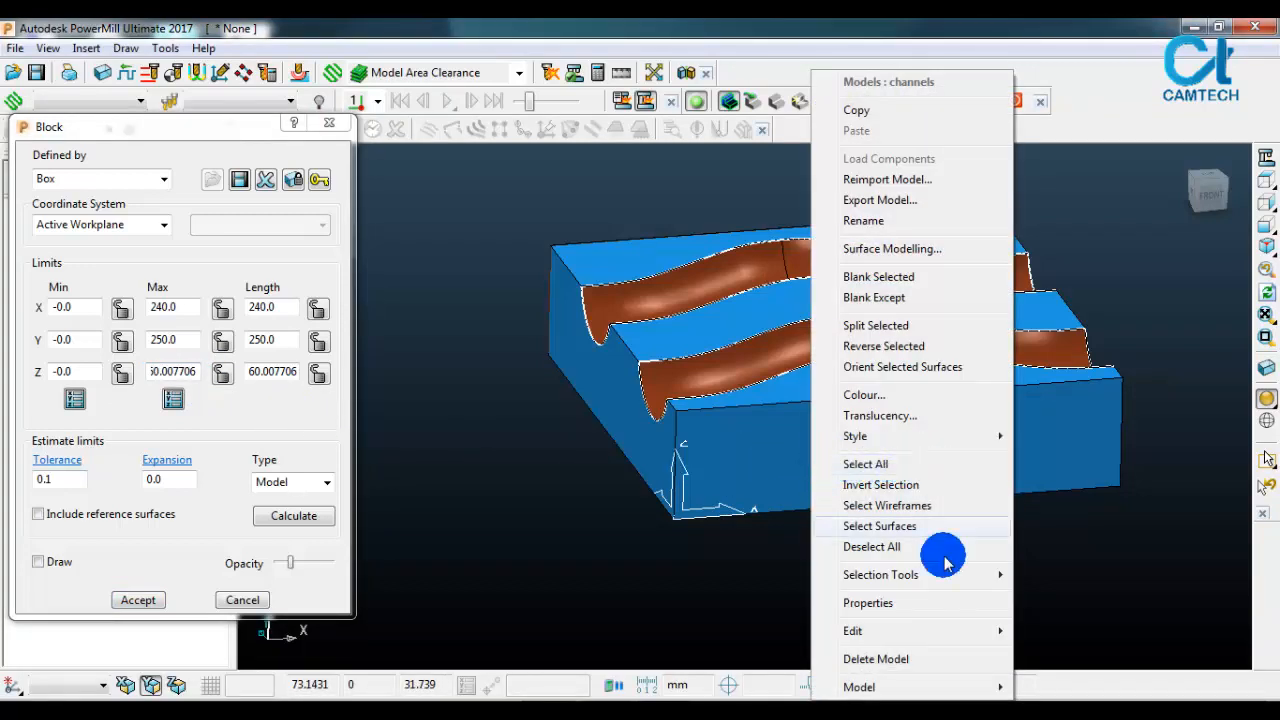
pyautogui.moveTo(977, 632)
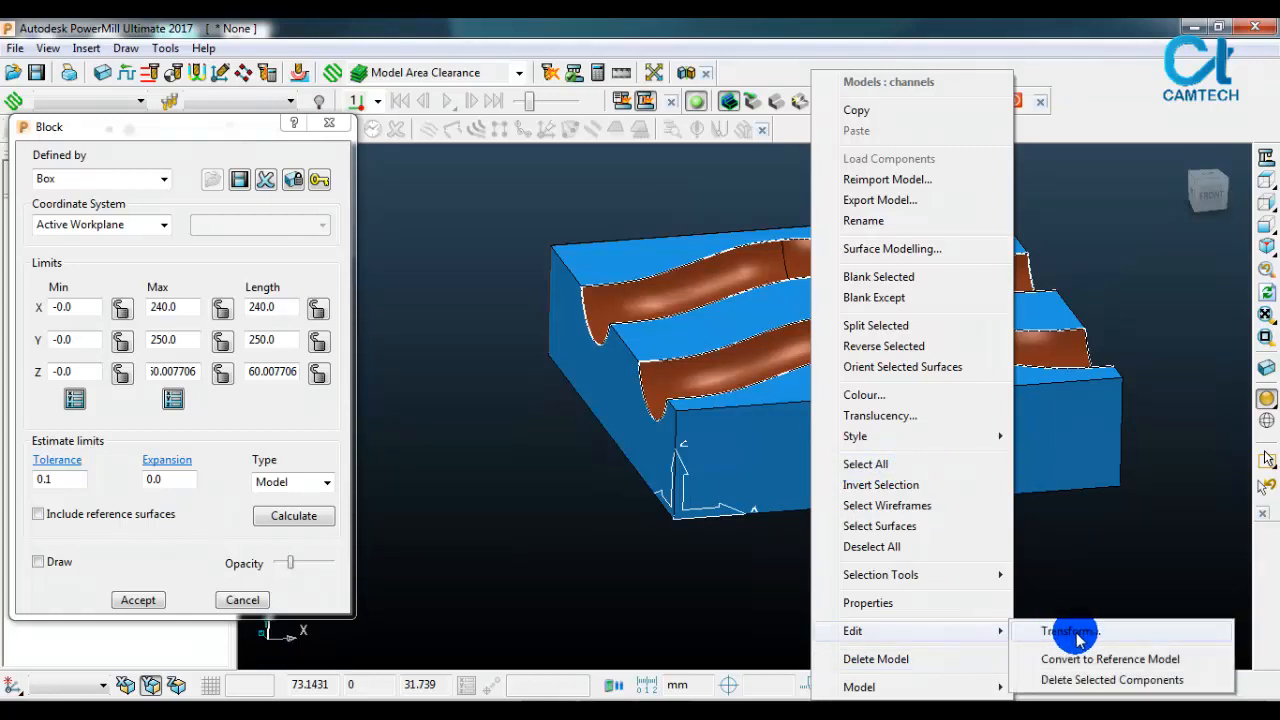
pyautogui.click(1070, 632)
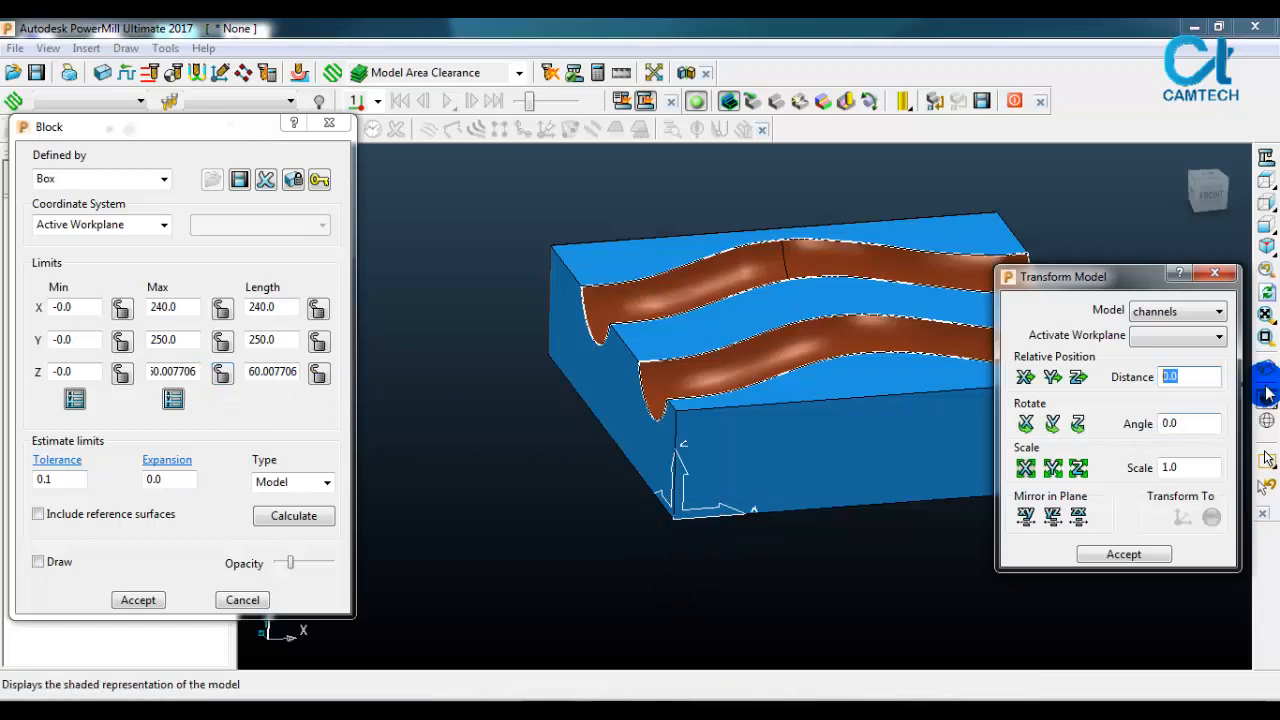
pyautogui.write('-')
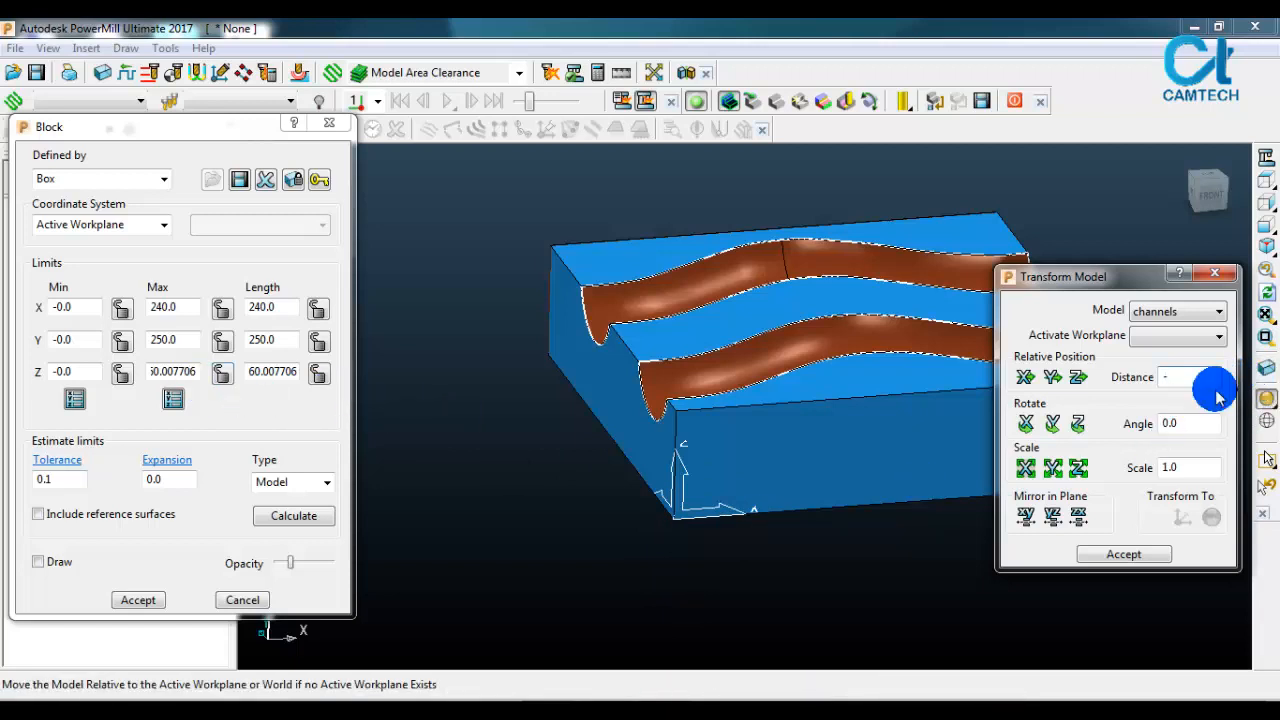
pyautogui.hotkey('ctrl', 'v')
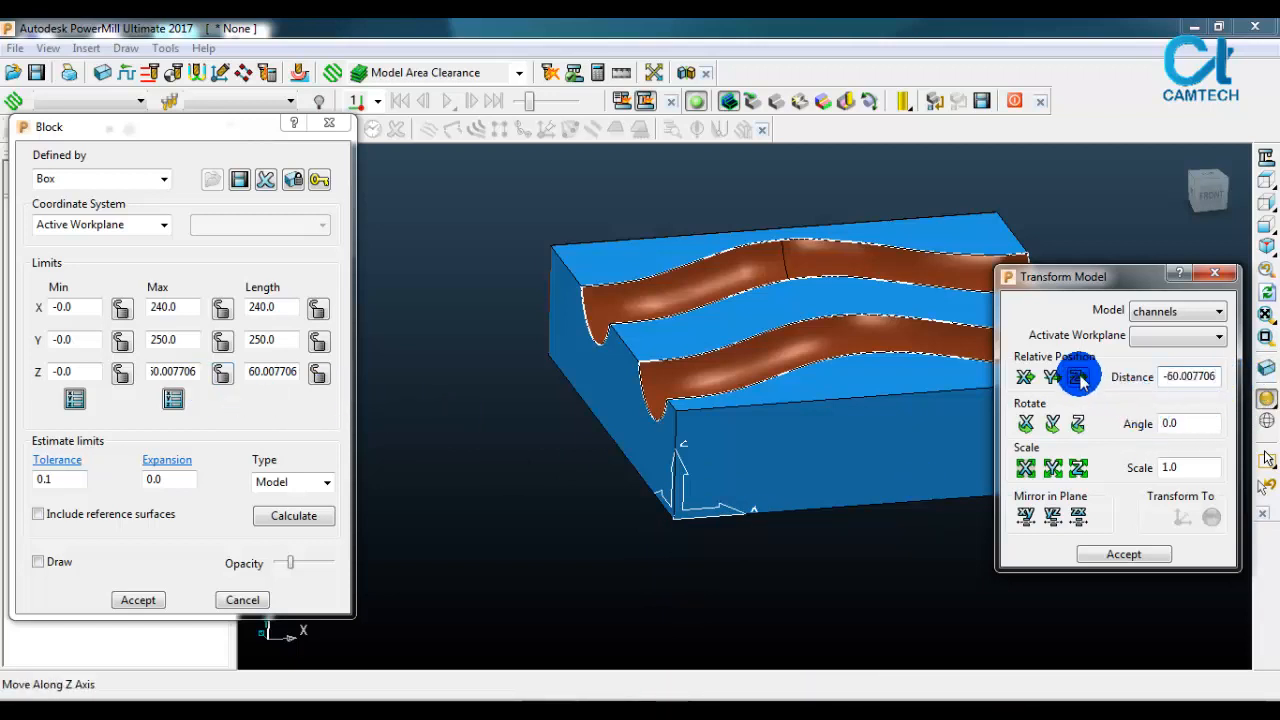
pyautogui.click(1078, 377)
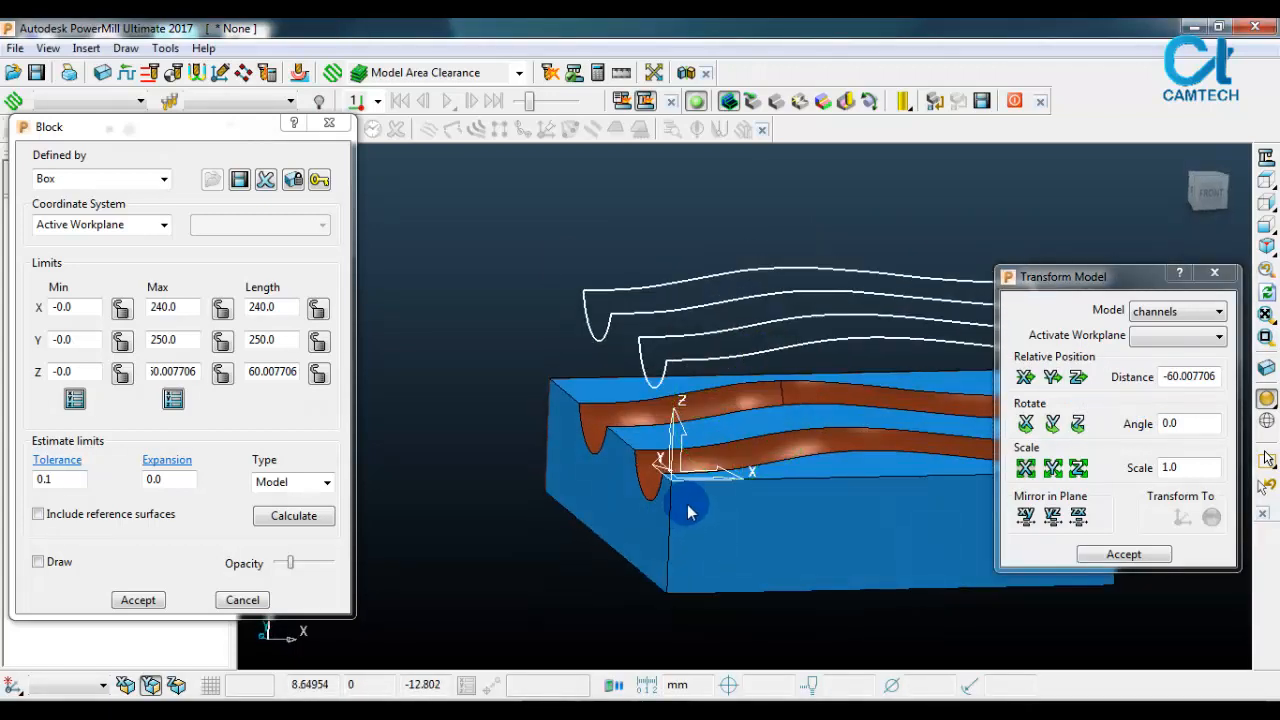
# Step: Recalculate the block from the moved model to check its Z limits and the origin, then cancel the block settings
pyautogui.click(310, 516)
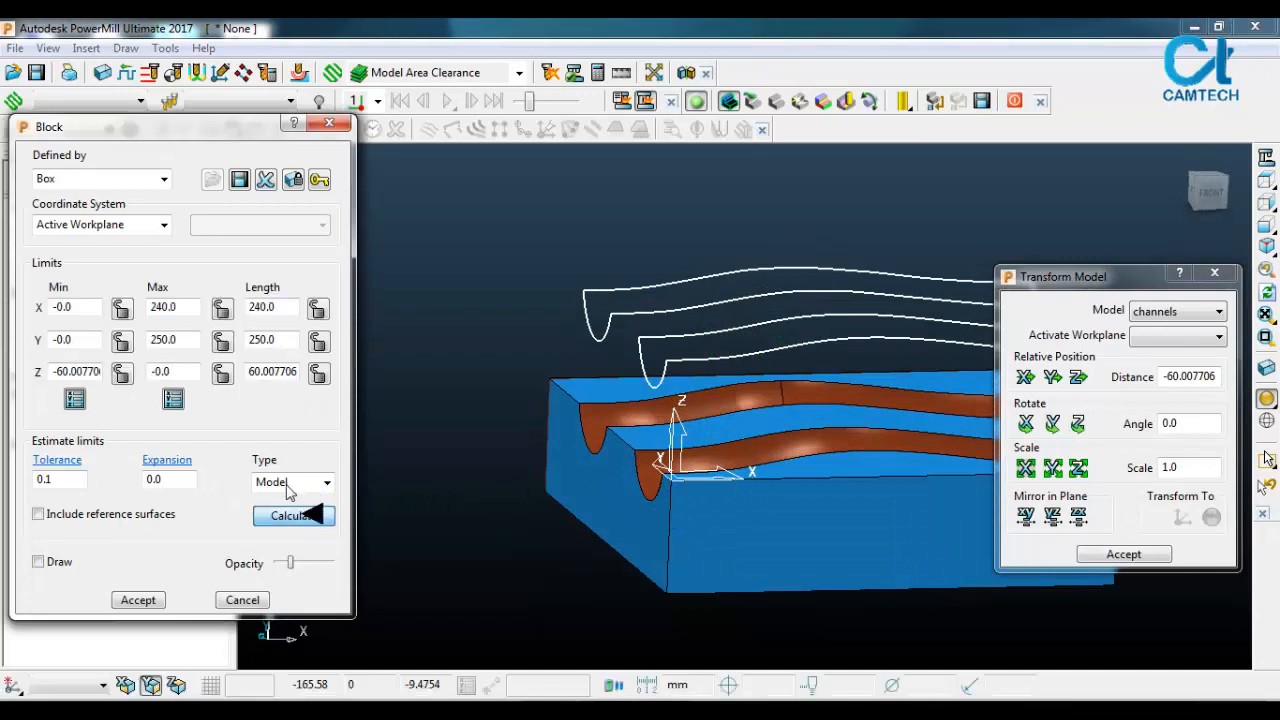
pyautogui.moveTo(100, 371); pyautogui.dragTo(52, 368)
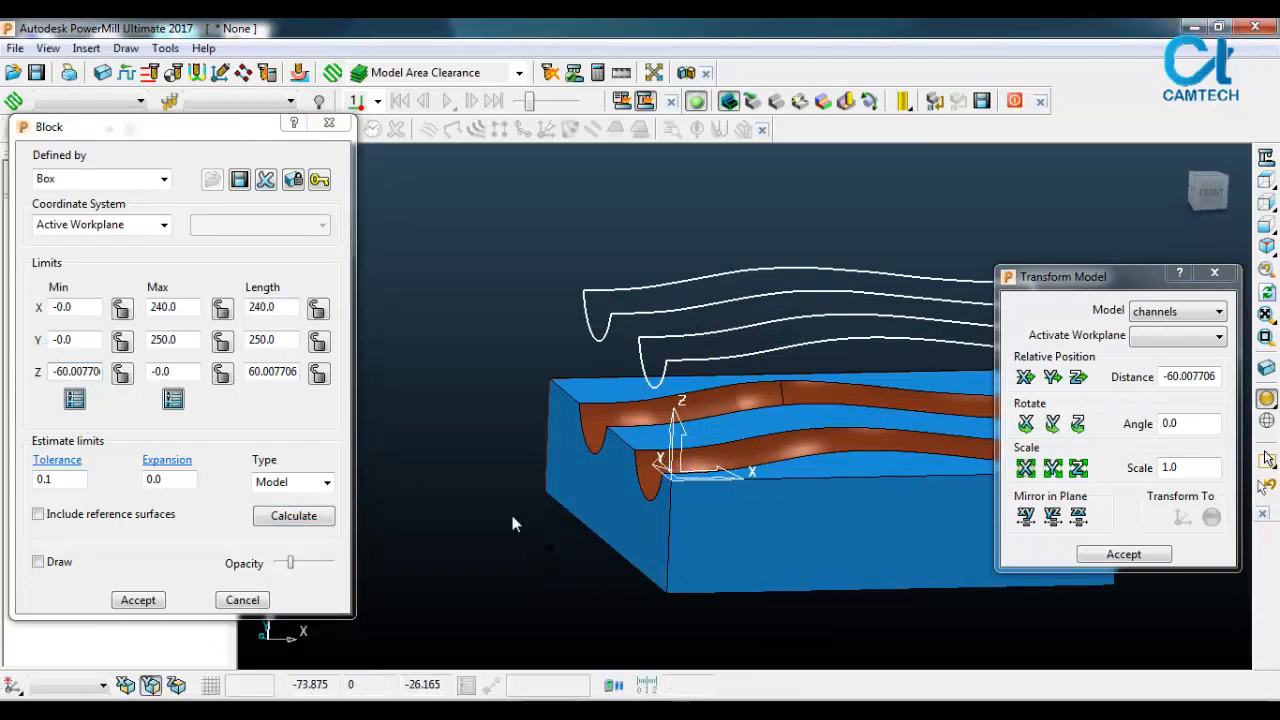
pyautogui.scroll(-3, 500, 500)
pyautogui.scroll(4, 575, 538)
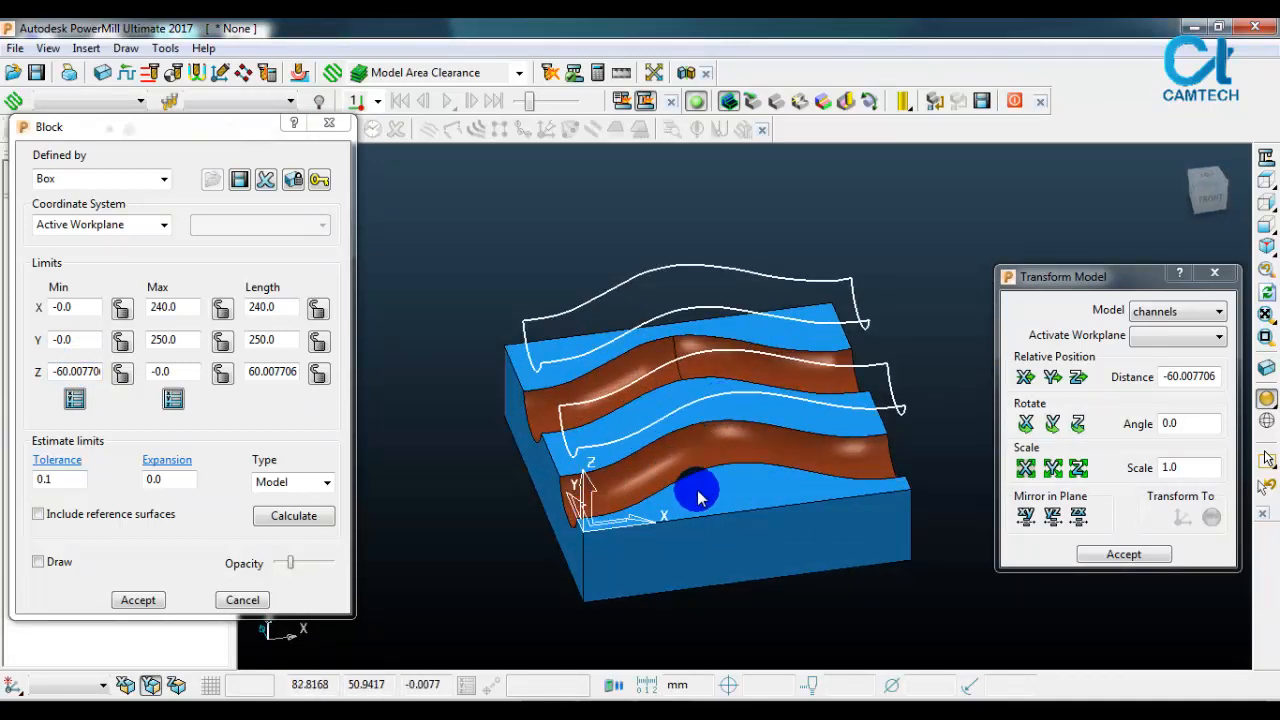
pyautogui.moveTo(691, 491); pyautogui.dragTo(694, 374, button='middle')
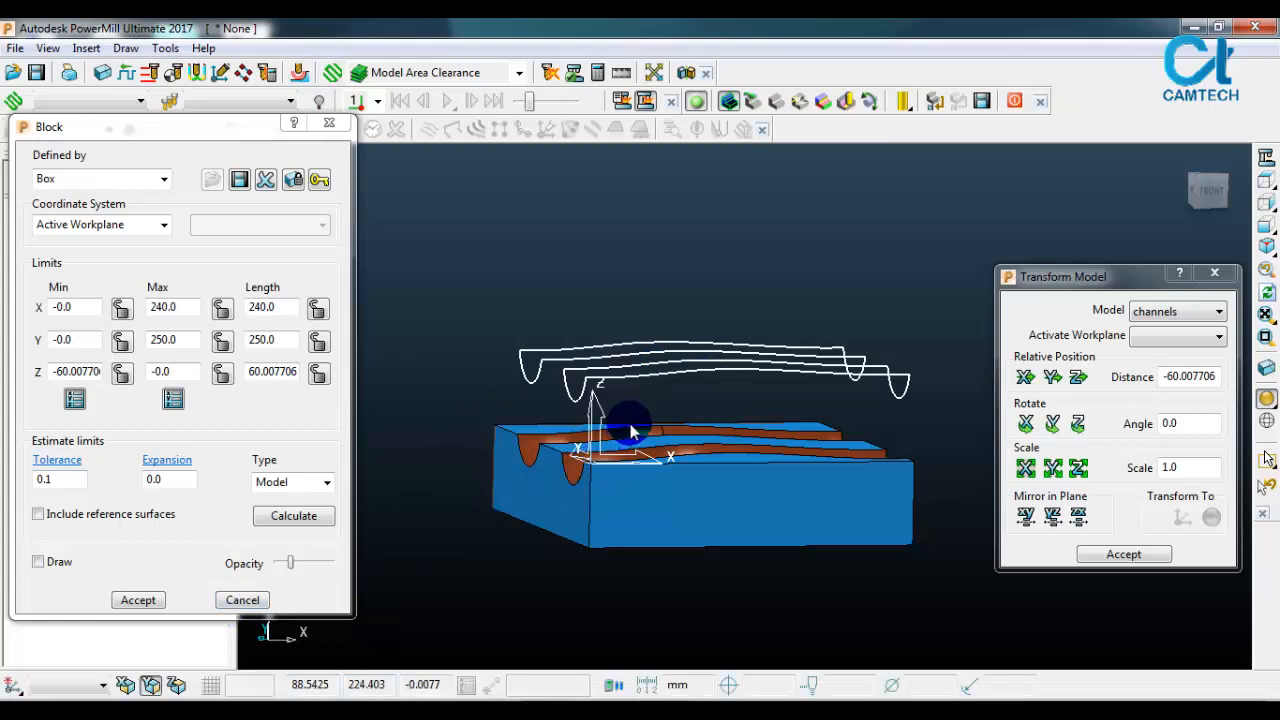
pyautogui.click(230, 598)
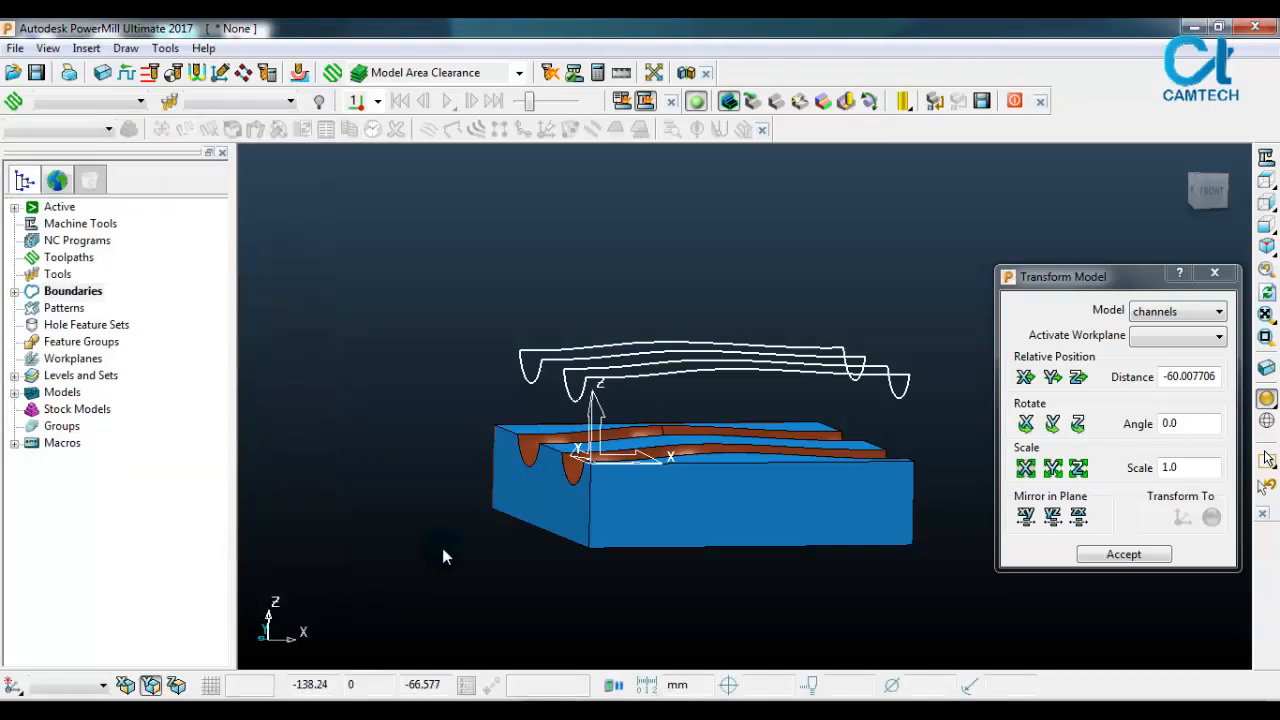
# Step: Delete the old boundary curves left floating above the moved model and accept the model transform
pyautogui.click(658, 378)
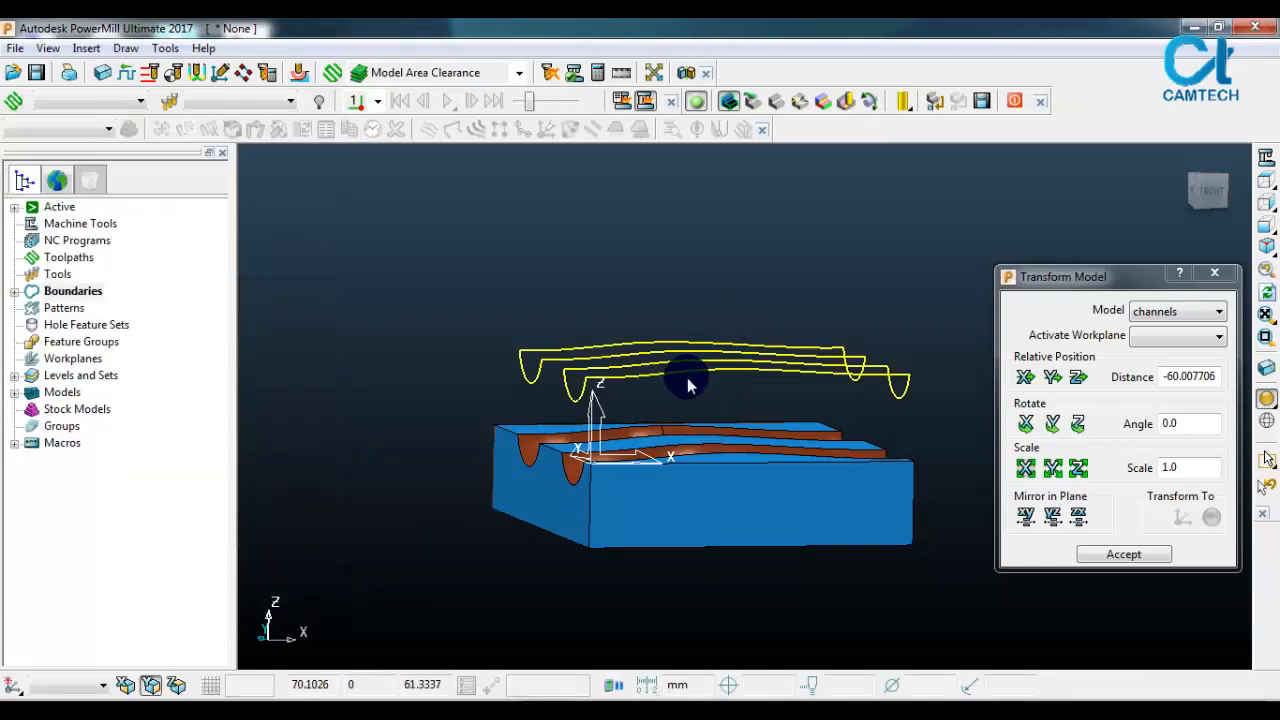
pyautogui.click(1123, 554)
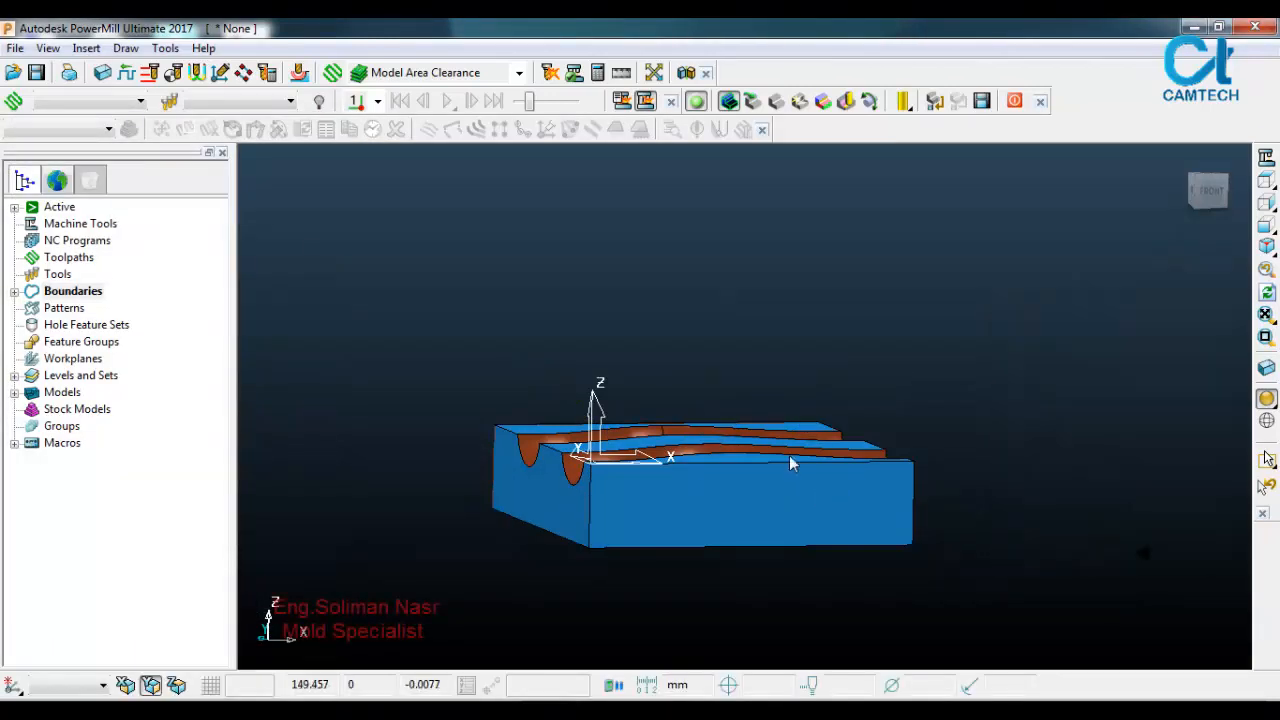
# Step: Create a new user defined boundary from the channel surfaces of the moved model, keeping the 0.1 model tolerance
pyautogui.moveTo(789, 455); pyautogui.dragTo(326, 340, button='middle')
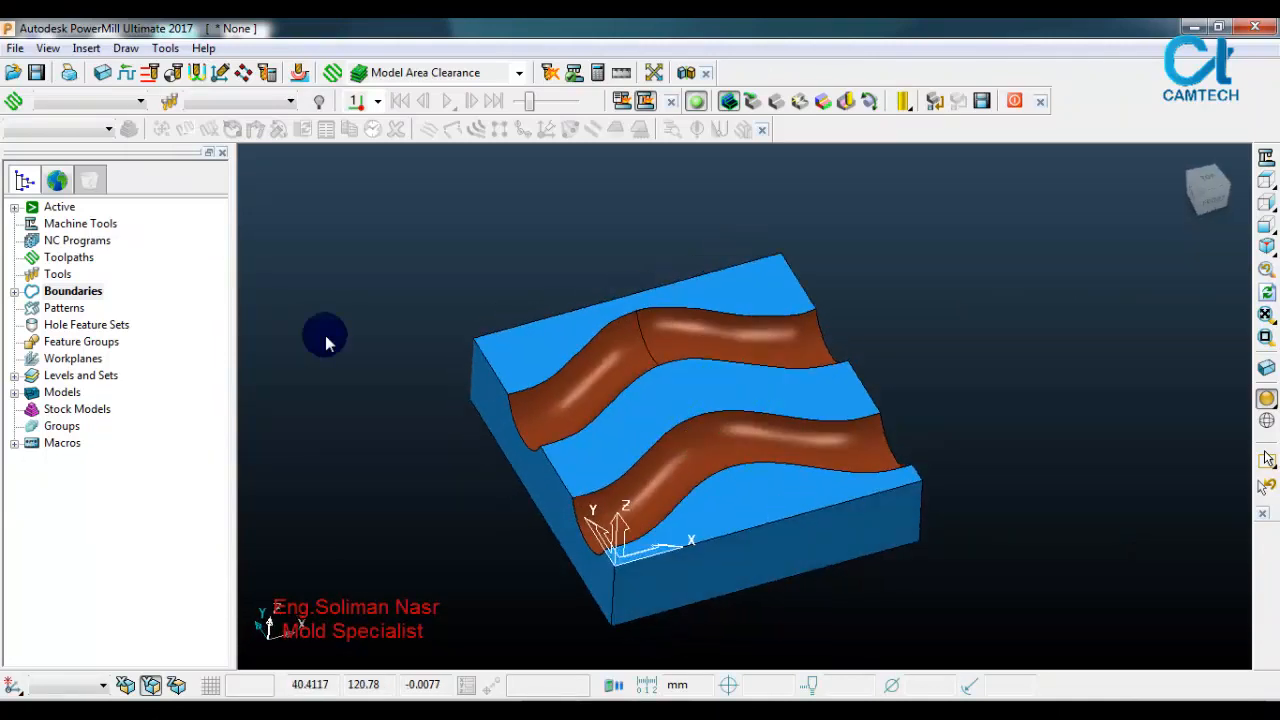
pyautogui.rightClick(75, 293)
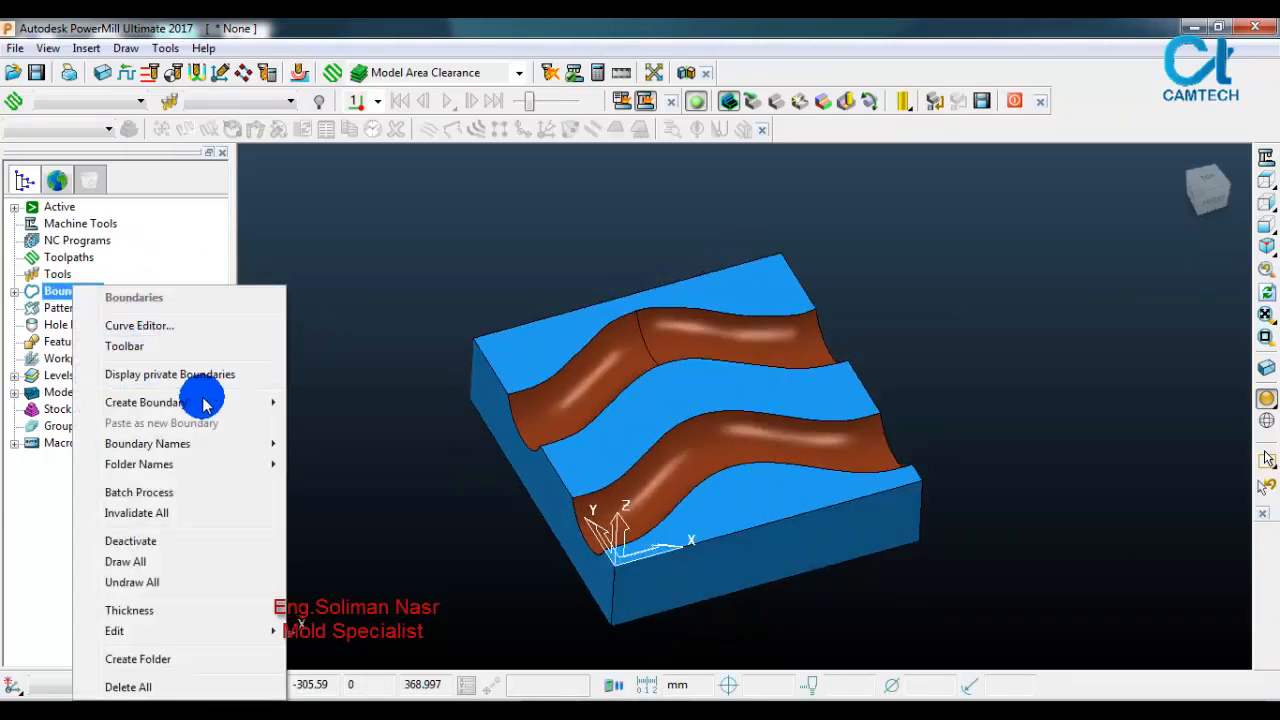
pyautogui.moveTo(229, 403)
pyautogui.click(360, 608)
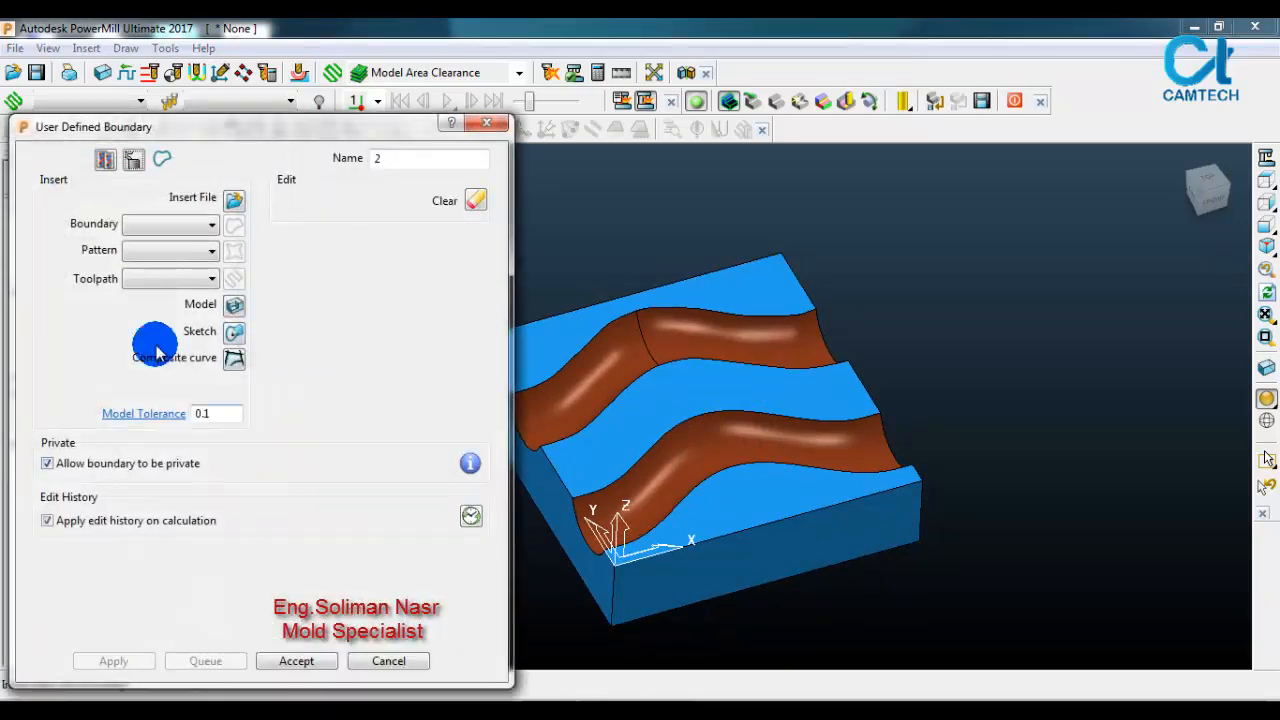
pyautogui.click(612, 372)
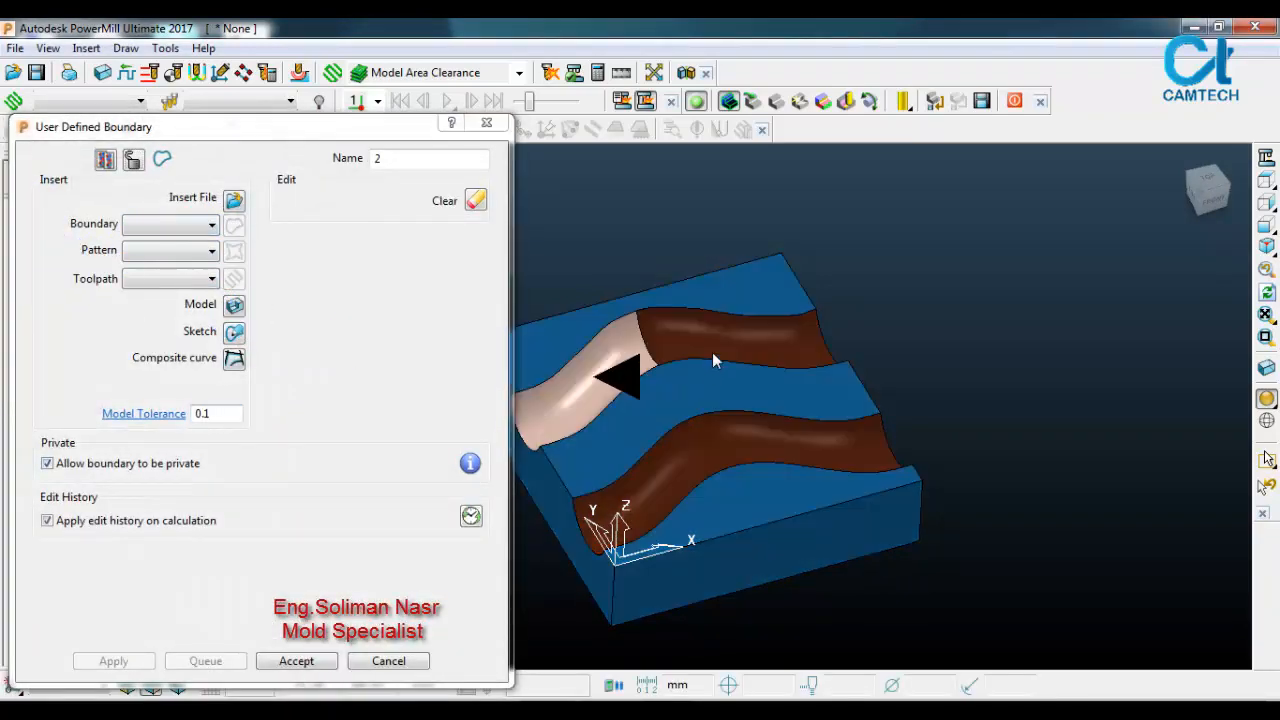
pyautogui.keyDown('shift'); pyautogui.click(743, 455); pyautogui.keyUp('shift')
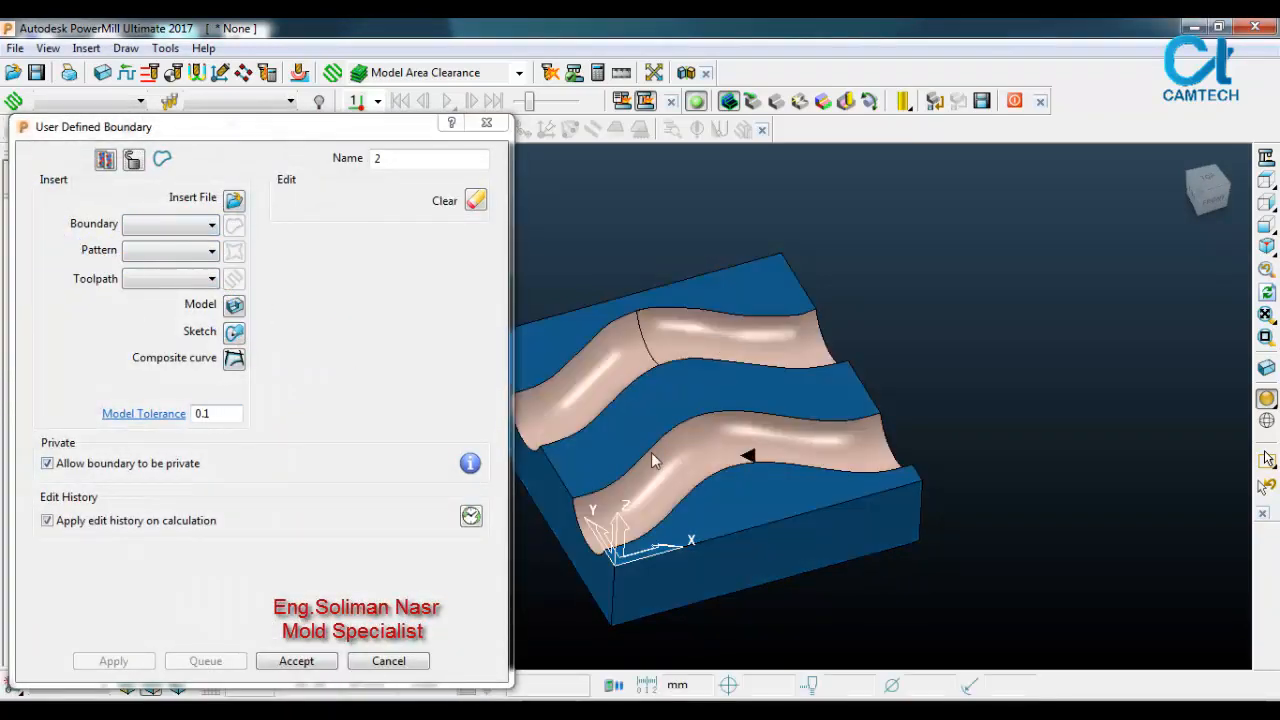
pyautogui.click(233, 305)
pyautogui.click(297, 661)
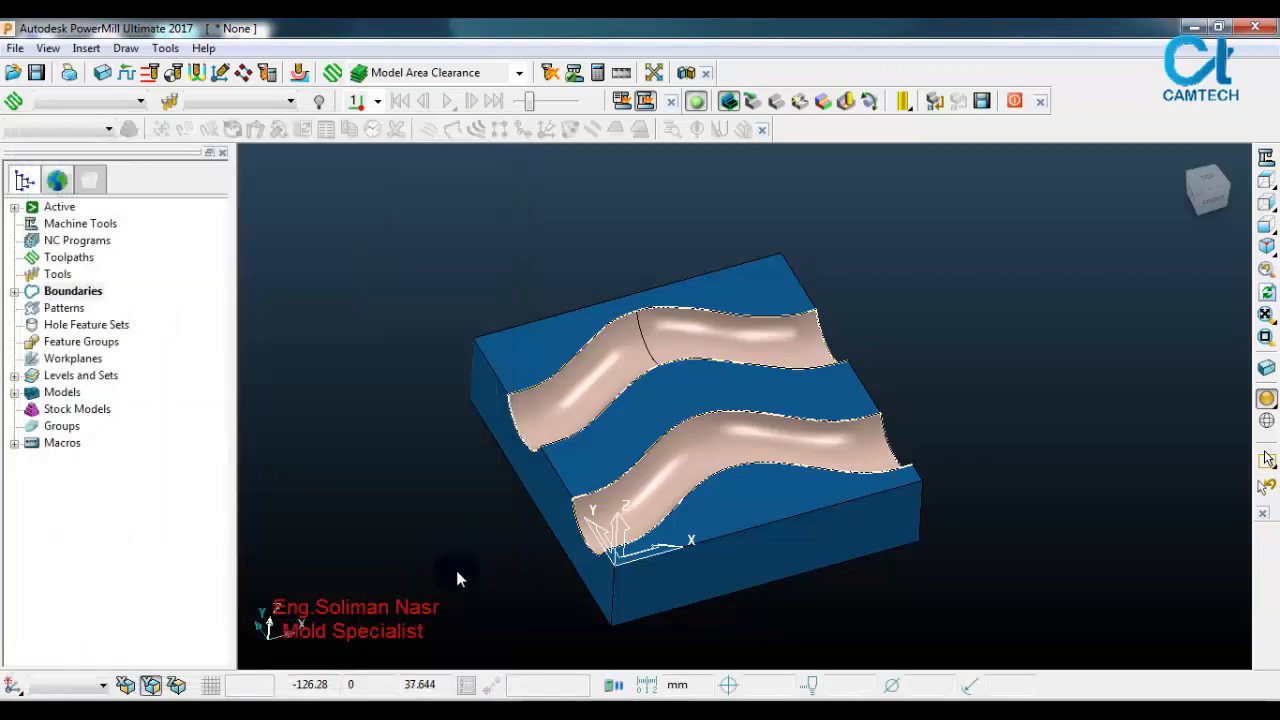
# Step: Clear the surface selection and start a Model Area Clearance toolpath from the 3D Area Clearance strategies
pyautogui.moveTo(491, 573); pyautogui.dragTo(690, 468, button='middle')
pyautogui.scroll(-3, 740, 448)
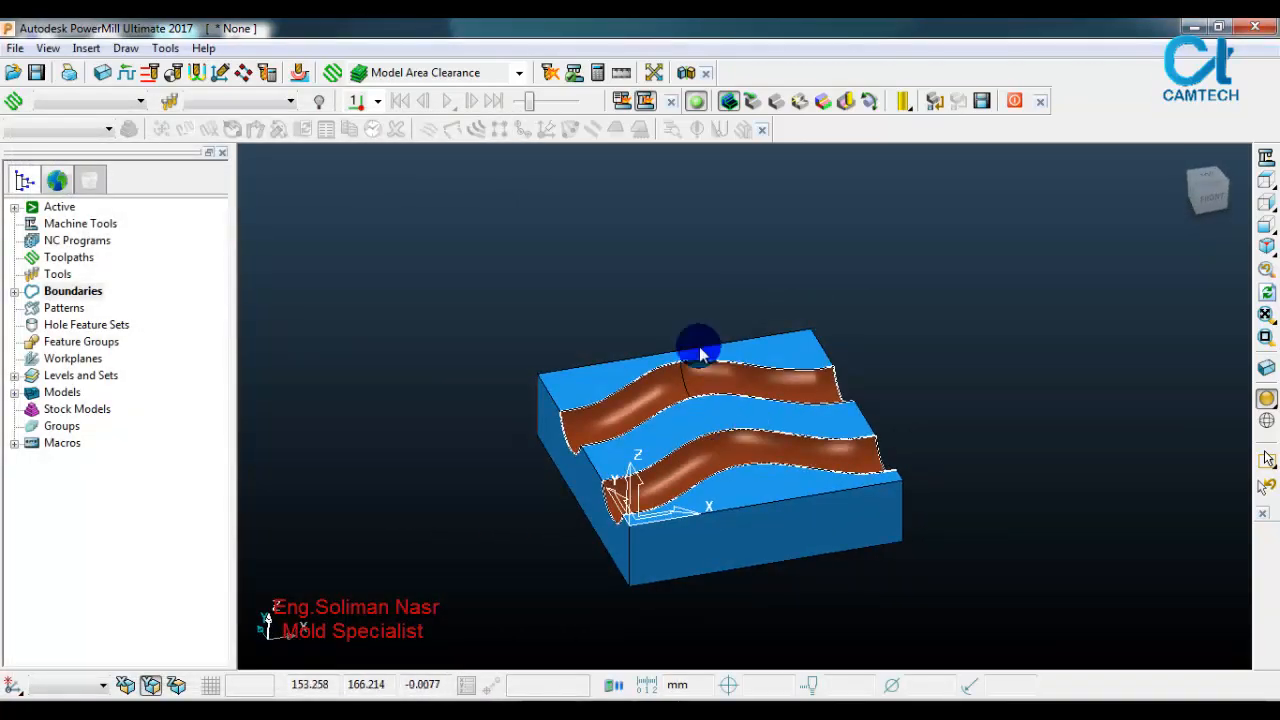
pyautogui.scroll(3, 753, 463)
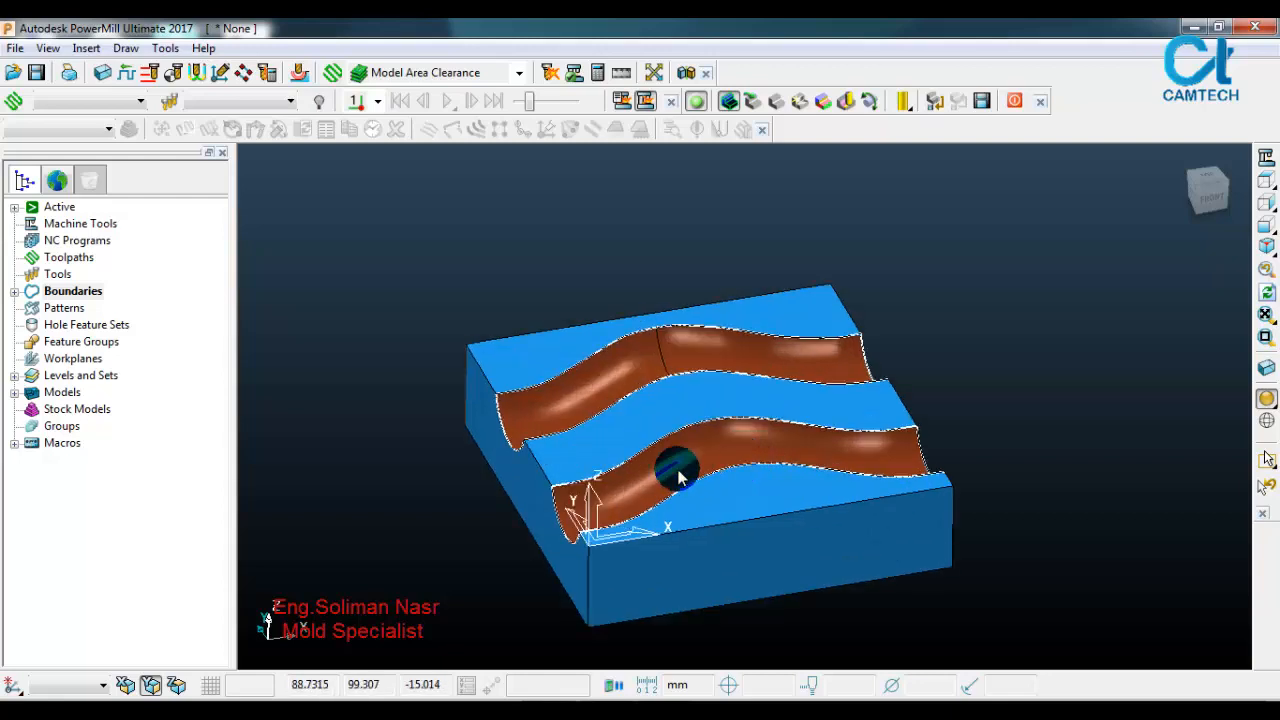
pyautogui.moveTo(678, 471); pyautogui.dragTo(664, 452, button='middle')
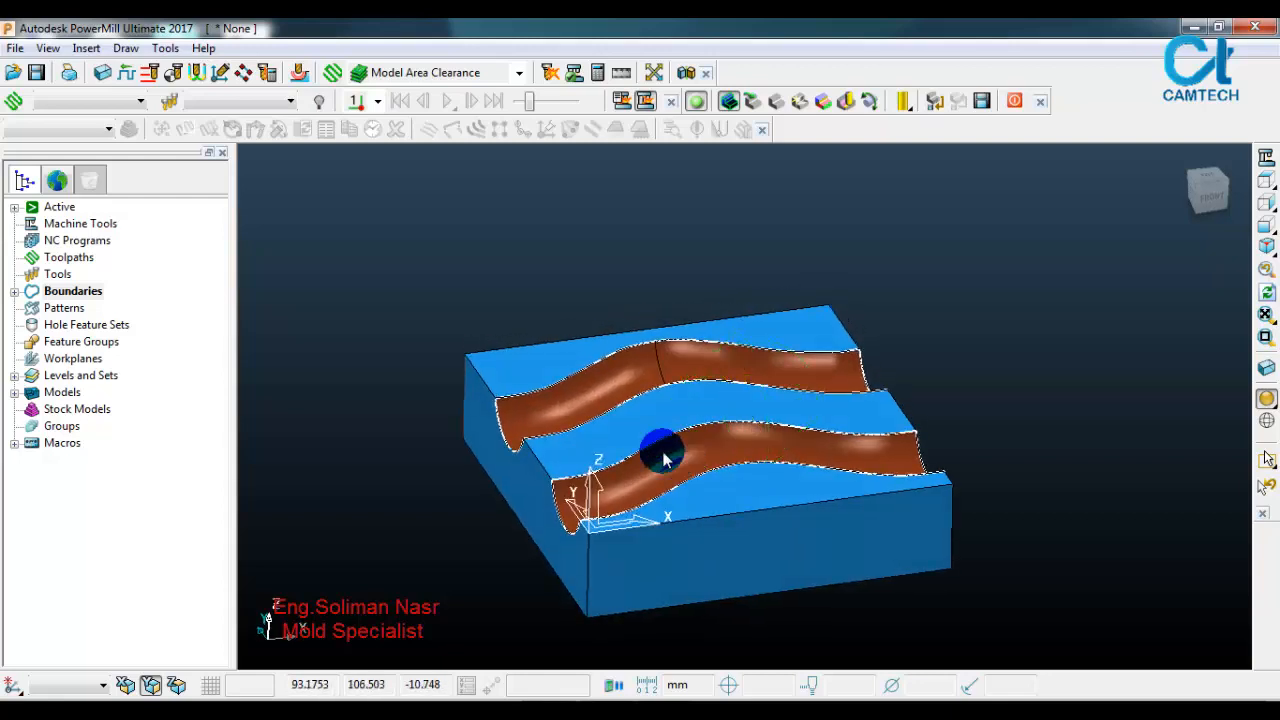
pyautogui.click(333, 75)
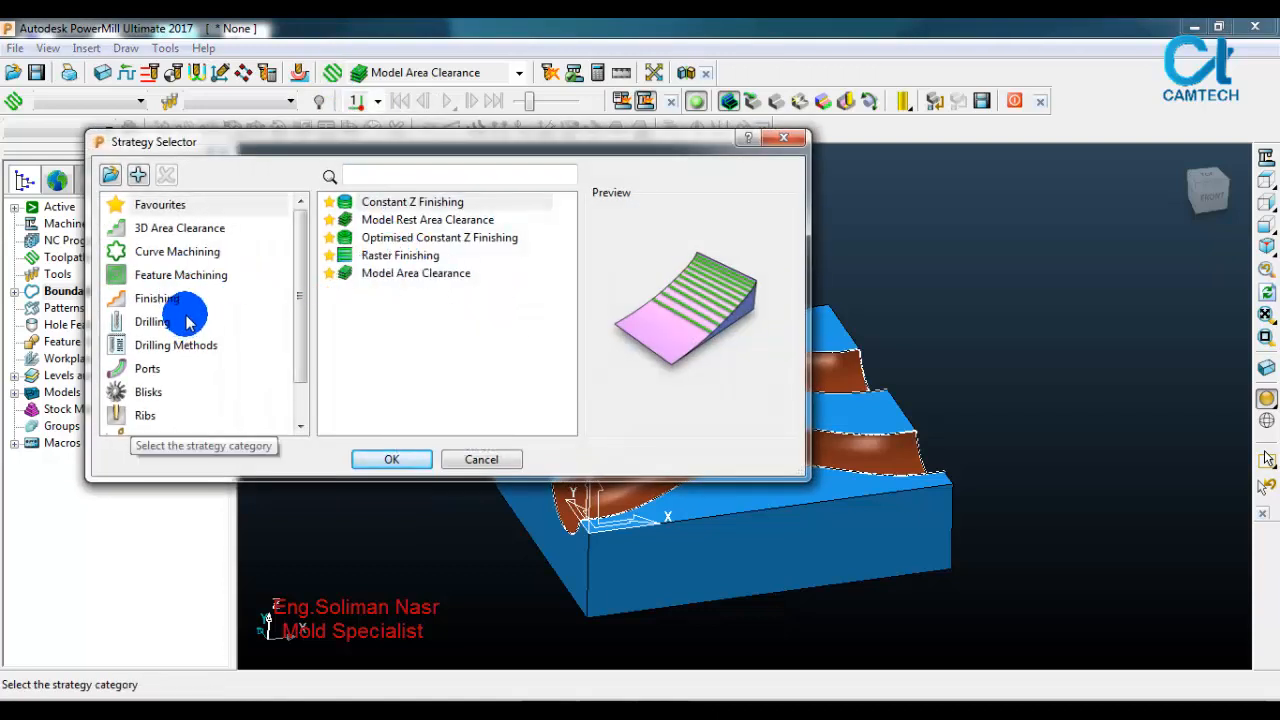
pyautogui.click(198, 232)
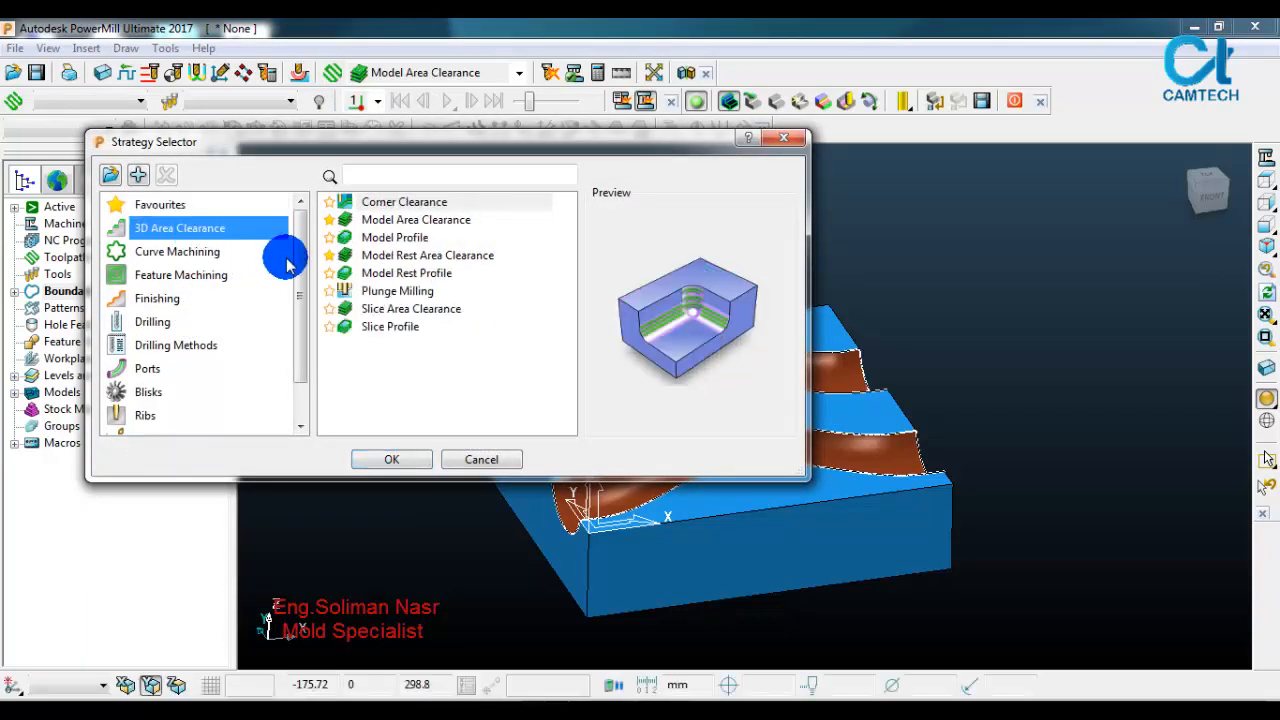
pyautogui.click(440, 226)
pyautogui.click(391, 463)
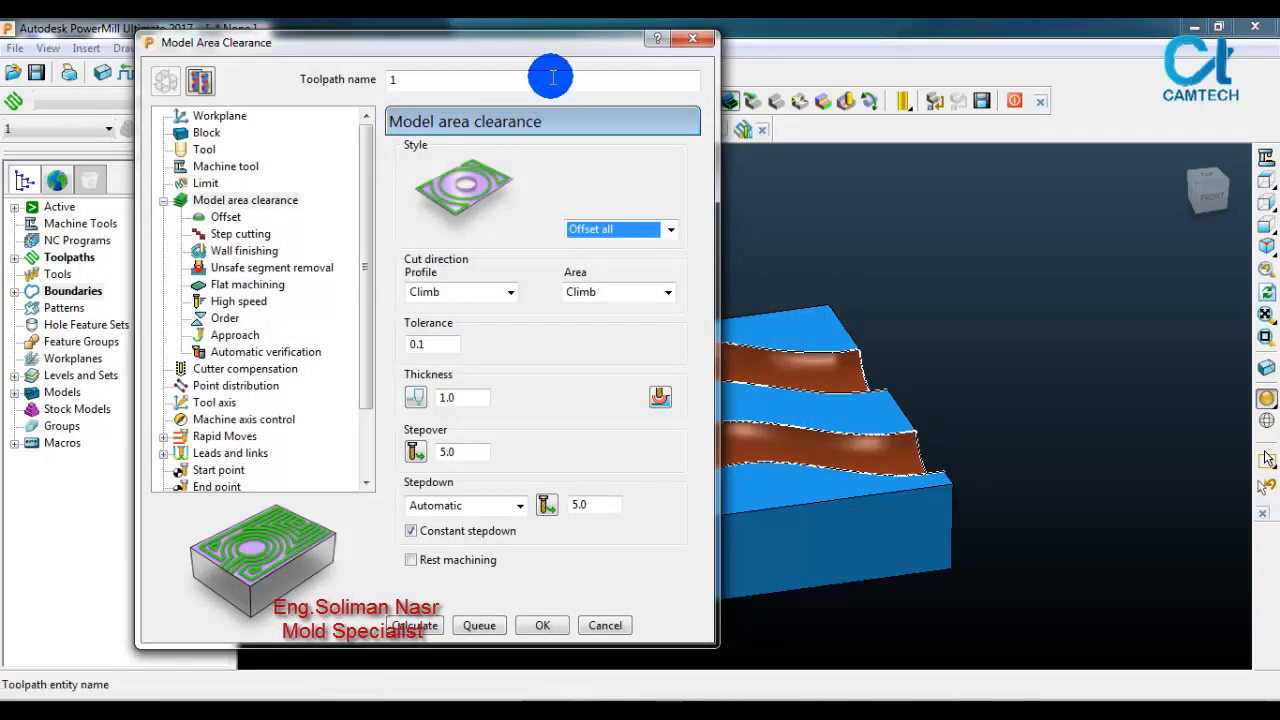
# Step: Try the Raster and Offset all styles for the model area clearance, and settle on the Offset model style
pyautogui.moveTo(560, 60); pyautogui.dragTo(476, 72)
pyautogui.click(586, 241)
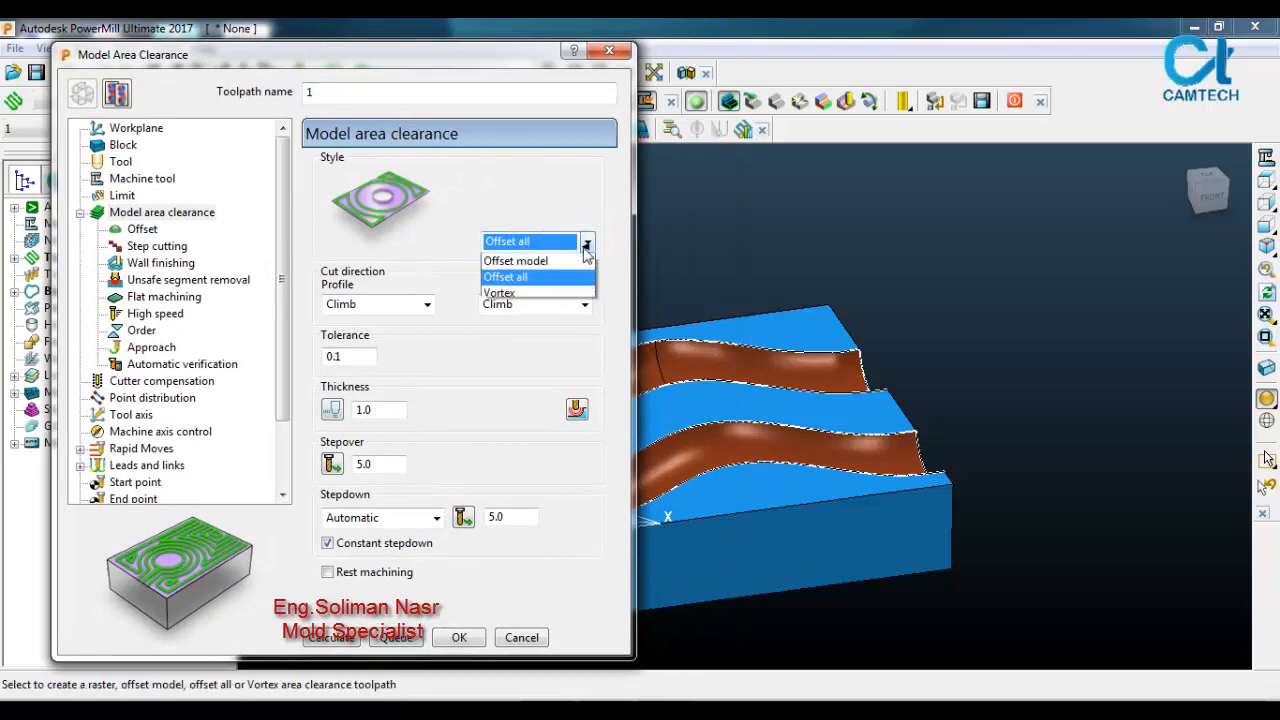
pyautogui.click(563, 262)
pyautogui.click(587, 243)
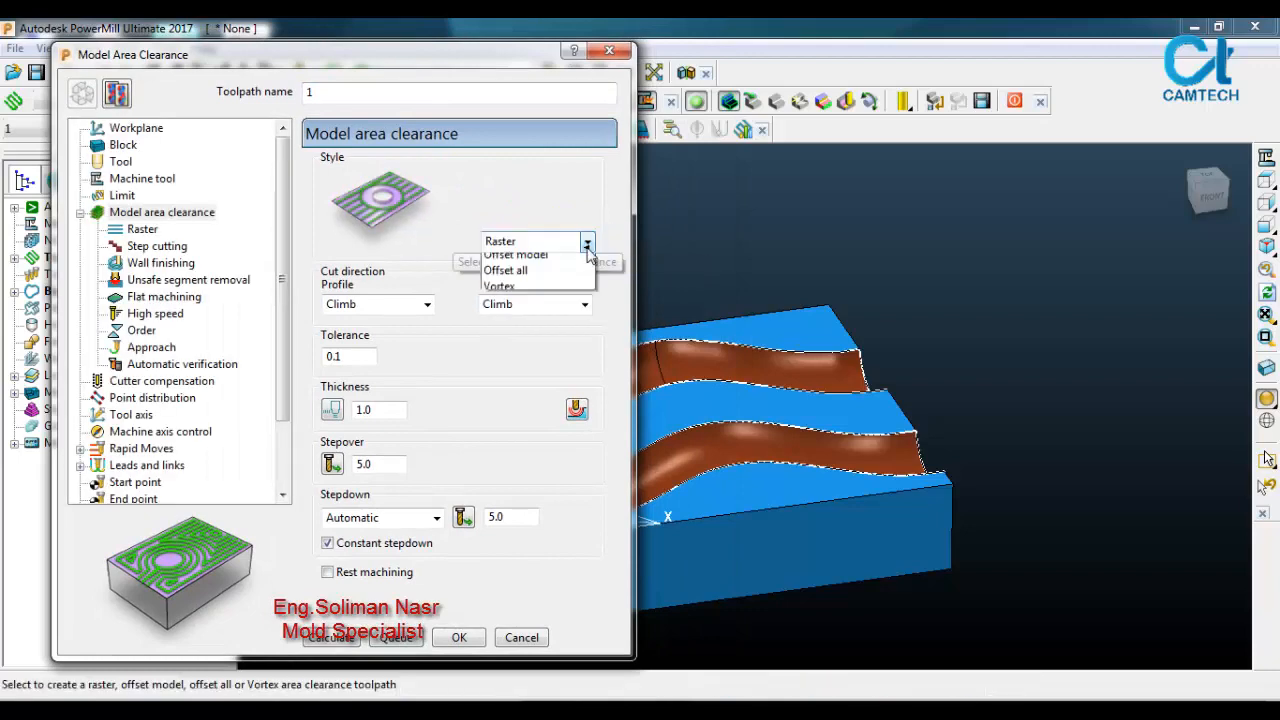
pyautogui.click(557, 277)
pyautogui.click(587, 242)
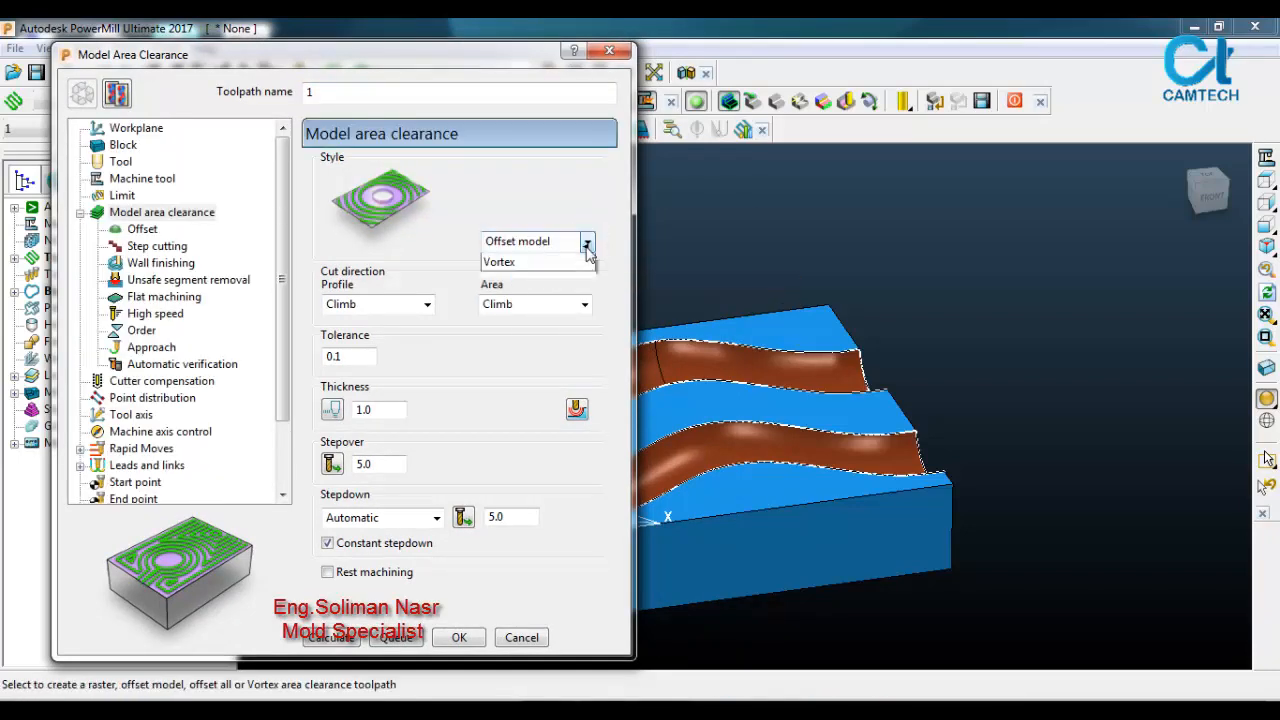
pyautogui.click(557, 293)
pyautogui.click(587, 242)
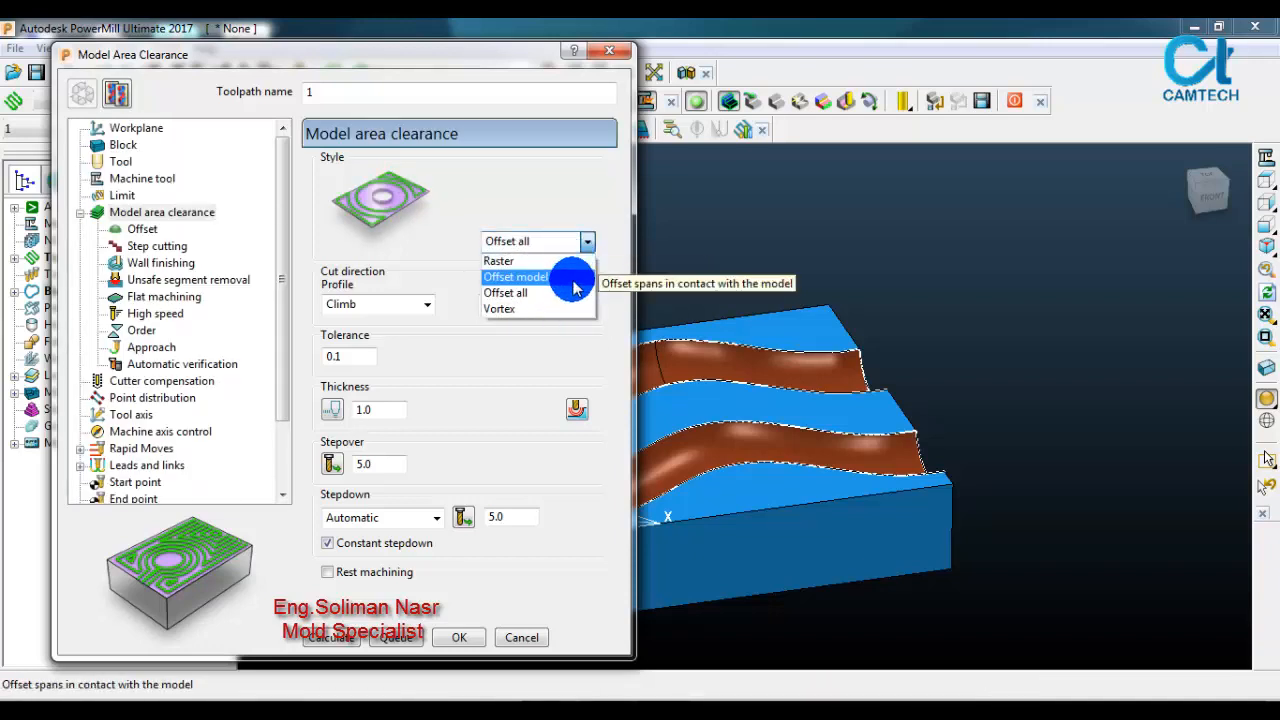
pyautogui.click(562, 277)
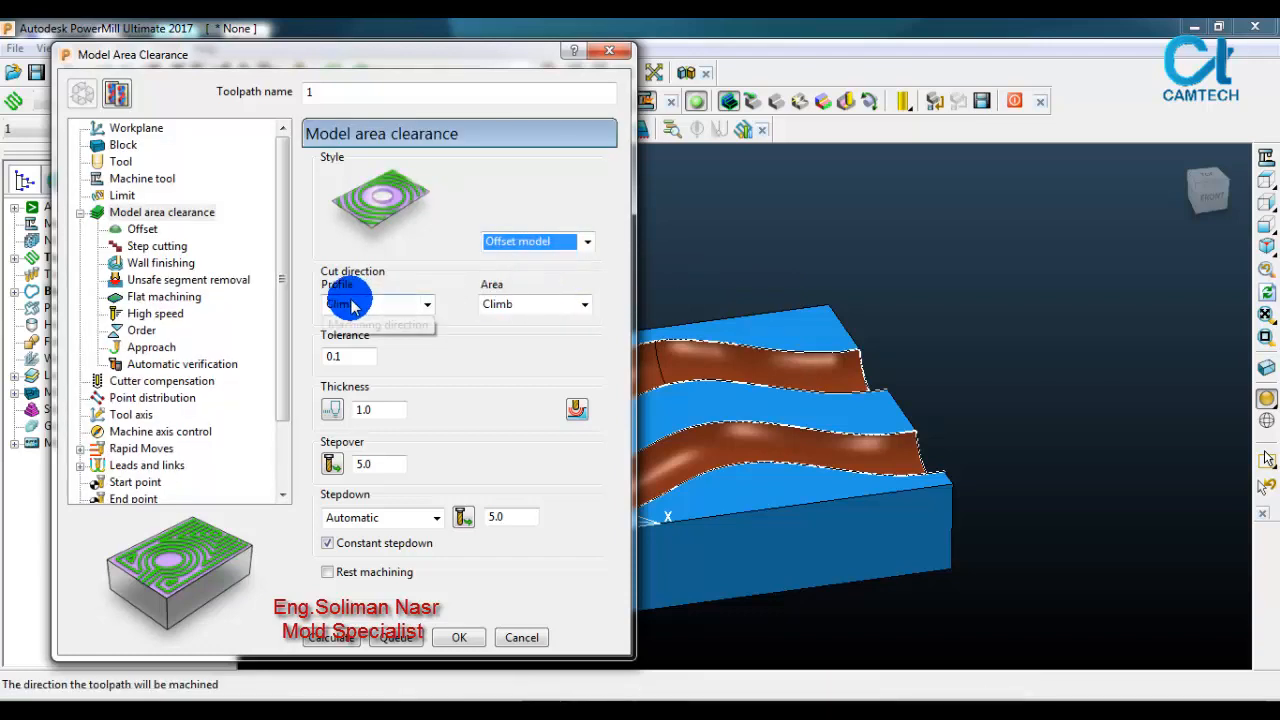
# Step: Set both the profile and the area cut direction of the area clearance to Any
pyautogui.click(430, 312)
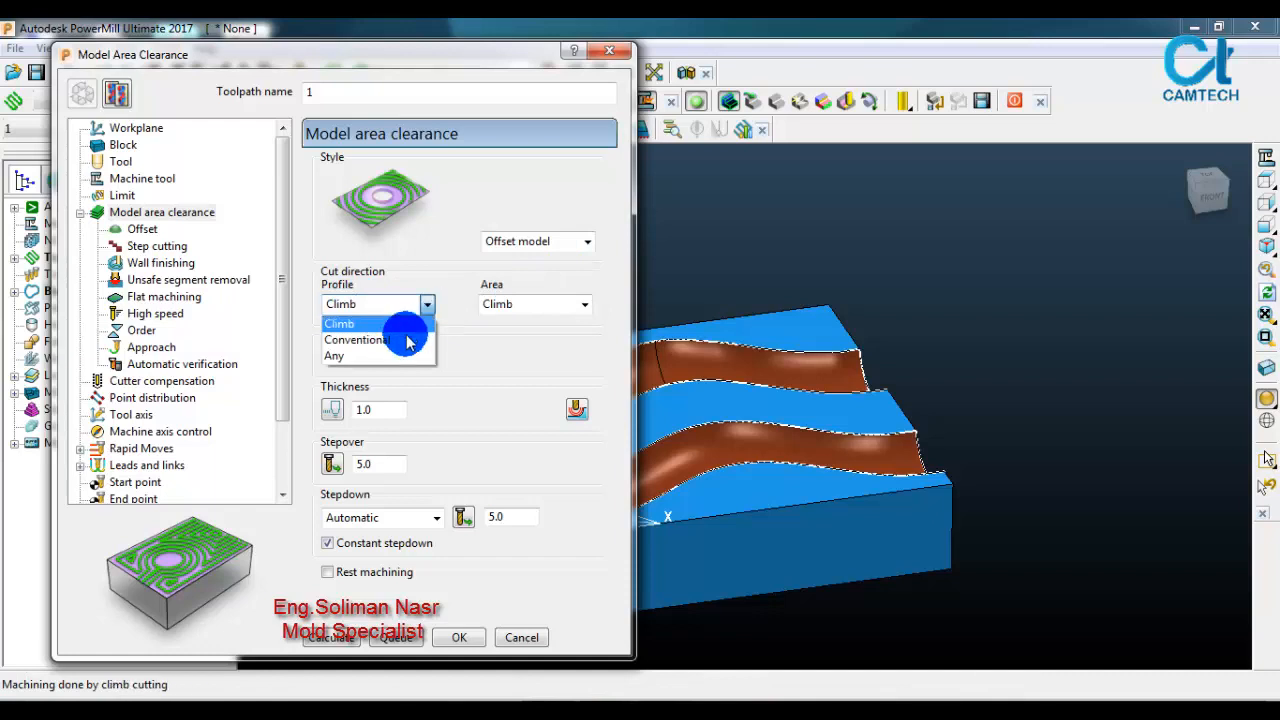
pyautogui.click(412, 352)
pyautogui.click(584, 304)
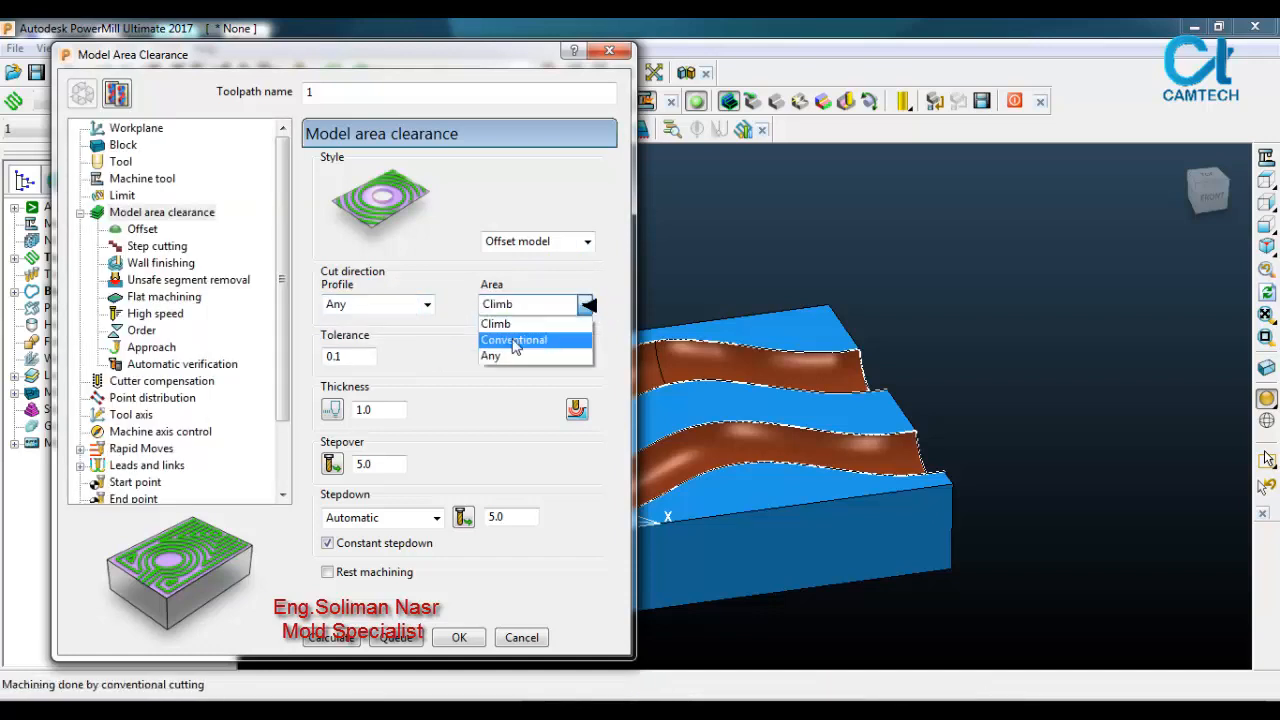
pyautogui.click(505, 353)
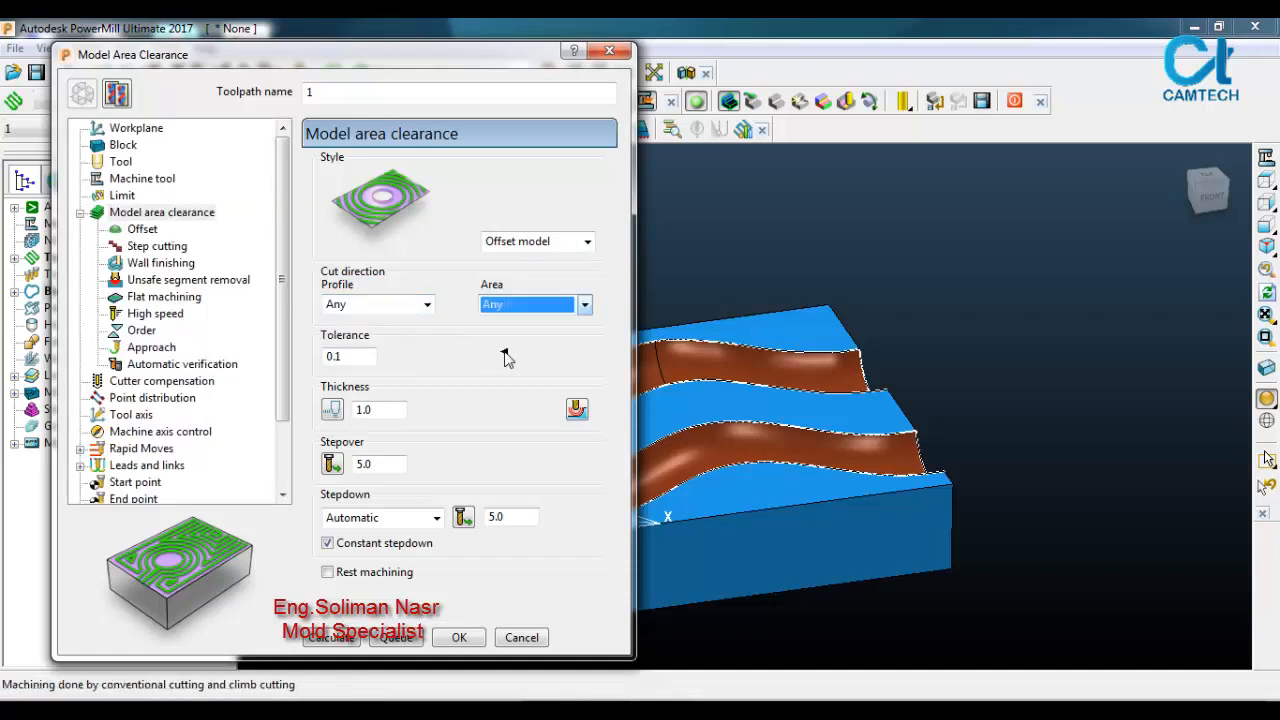
# Step: Set the stepover to 6 and the stepdown to 1, and enable Spiral in the advanced offset settings
pyautogui.doubleClick(370, 463)
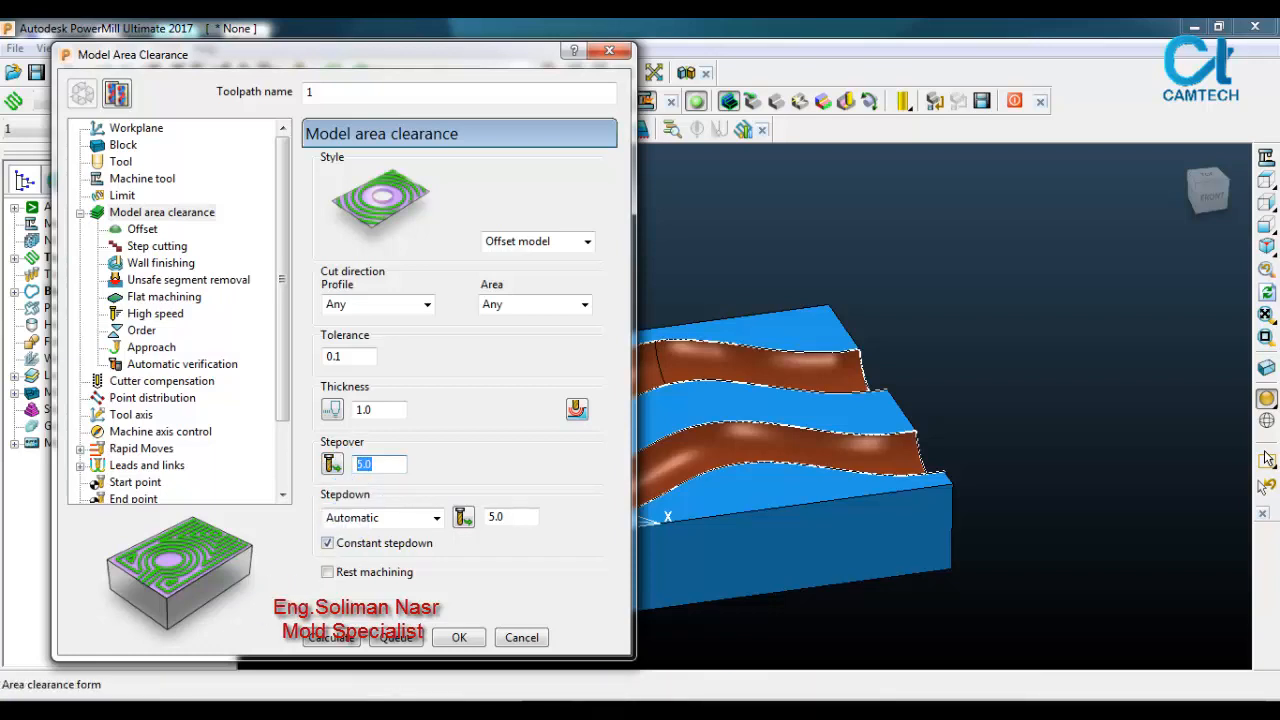
pyautogui.write('6')
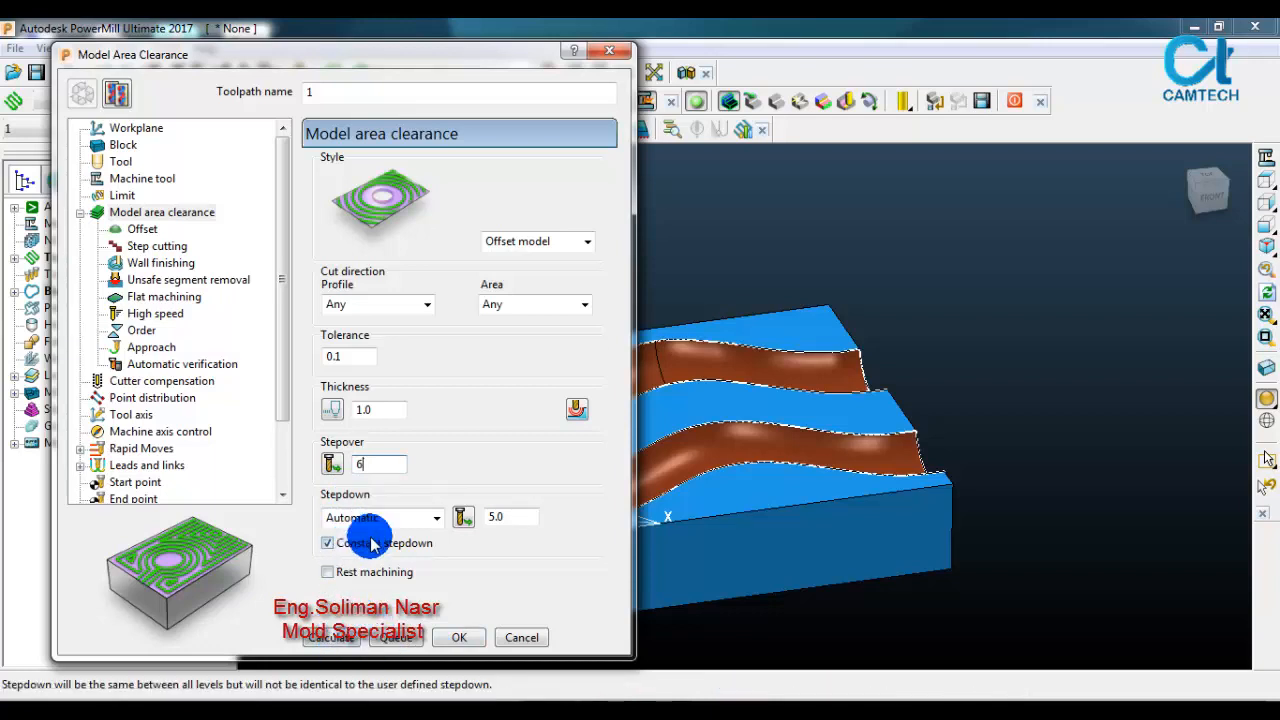
pyautogui.click(510, 516)
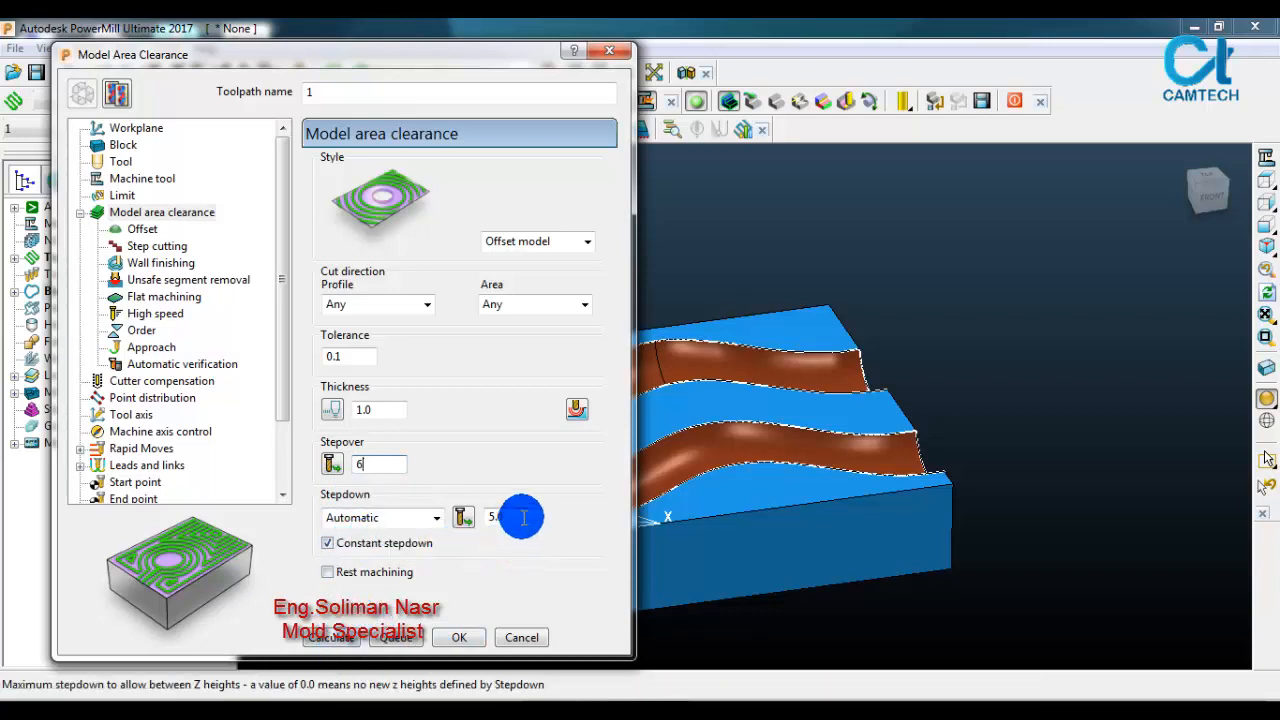
pyautogui.write('1')
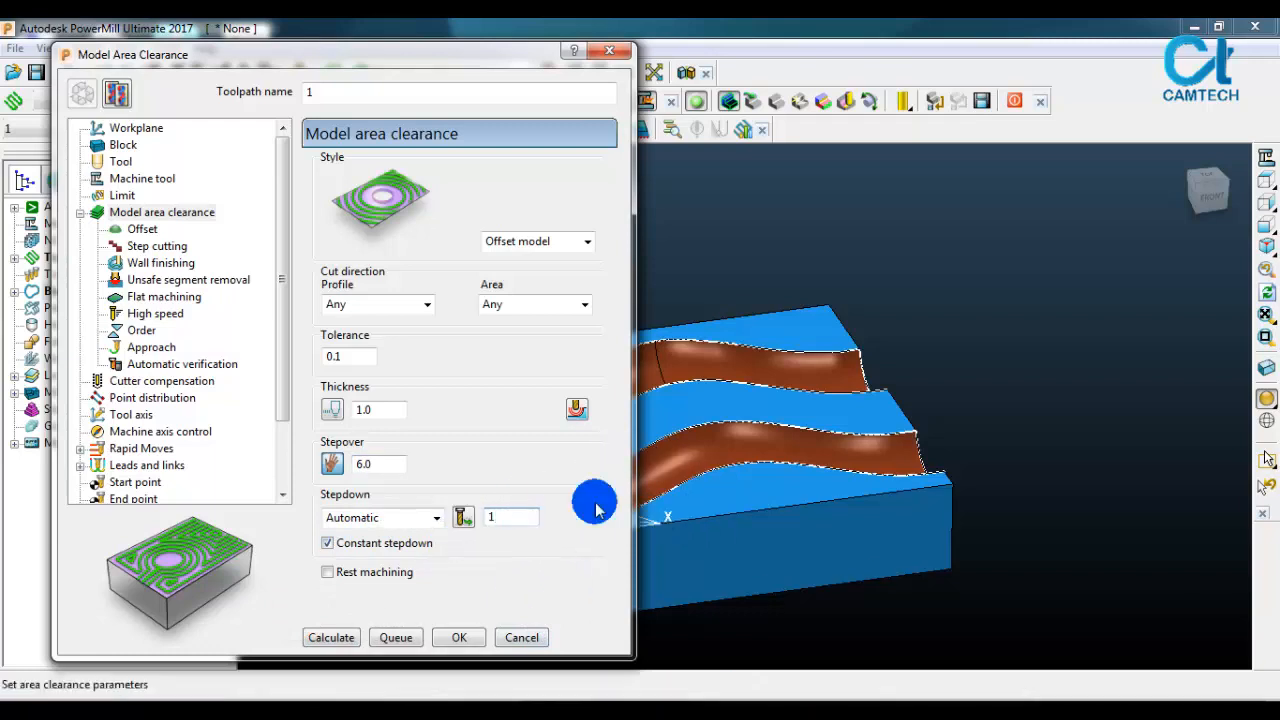
pyautogui.click(142, 230)
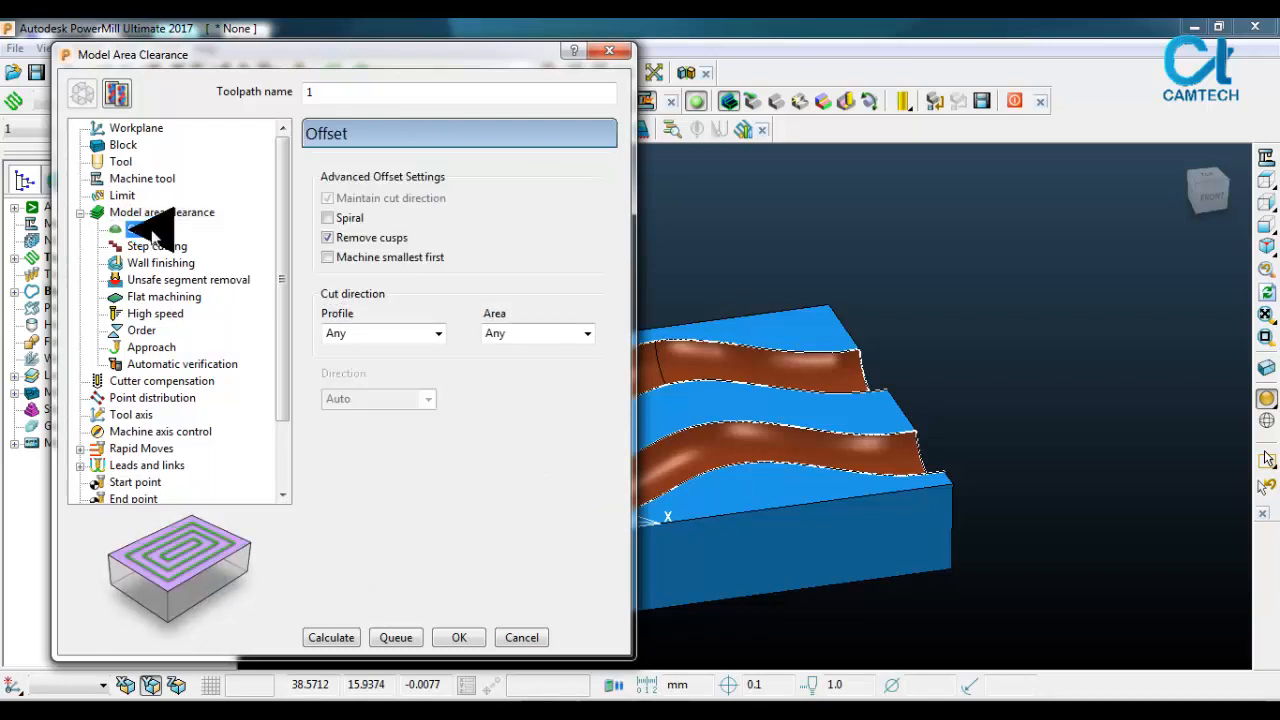
pyautogui.click(329, 219)
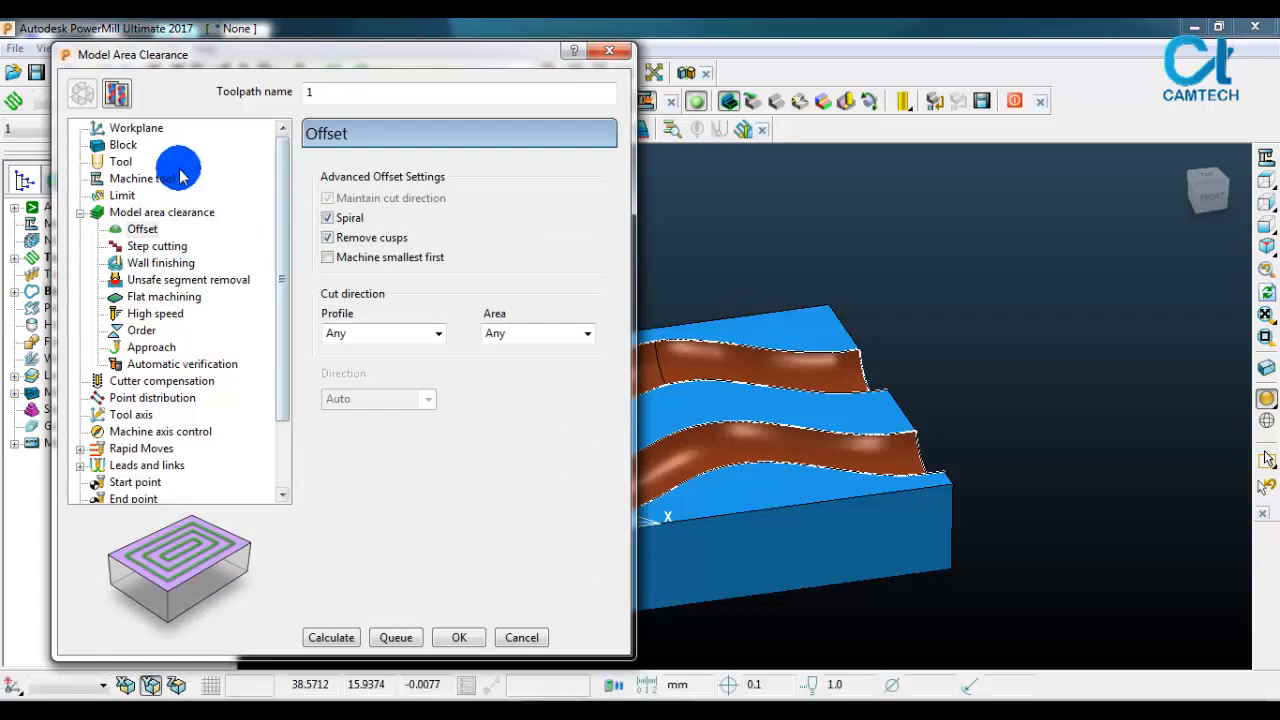
# Step: Create an end mill for the toolpath with a diameter of 10 mm
pyautogui.click(122, 163)
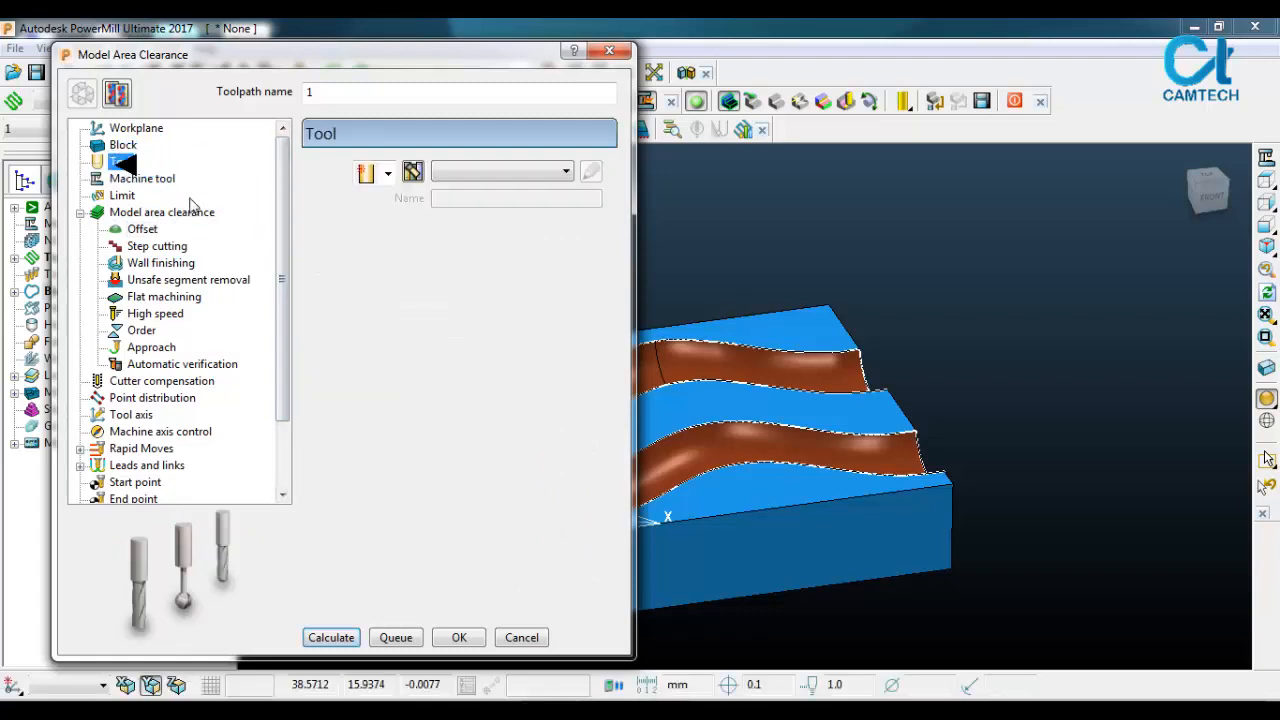
pyautogui.click(389, 174)
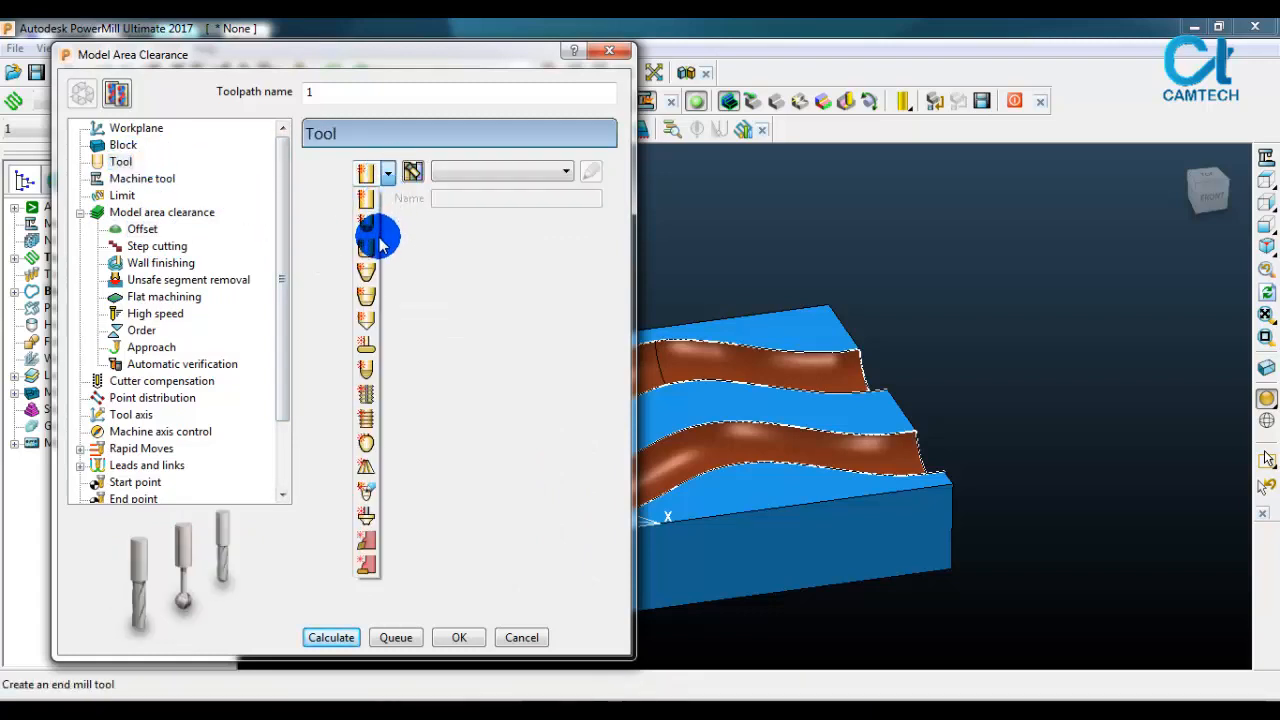
pyautogui.click(368, 203)
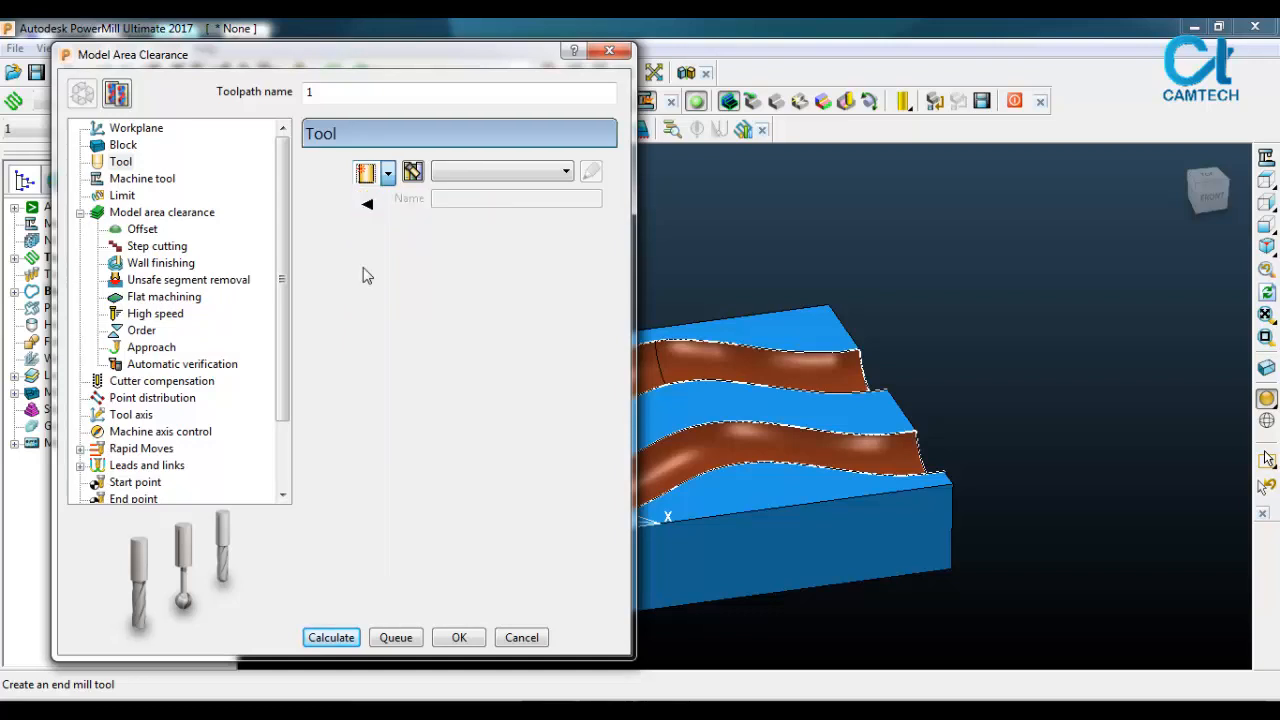
pyautogui.click(363, 266)
pyautogui.click(380, 328)
pyautogui.click(478, 416)
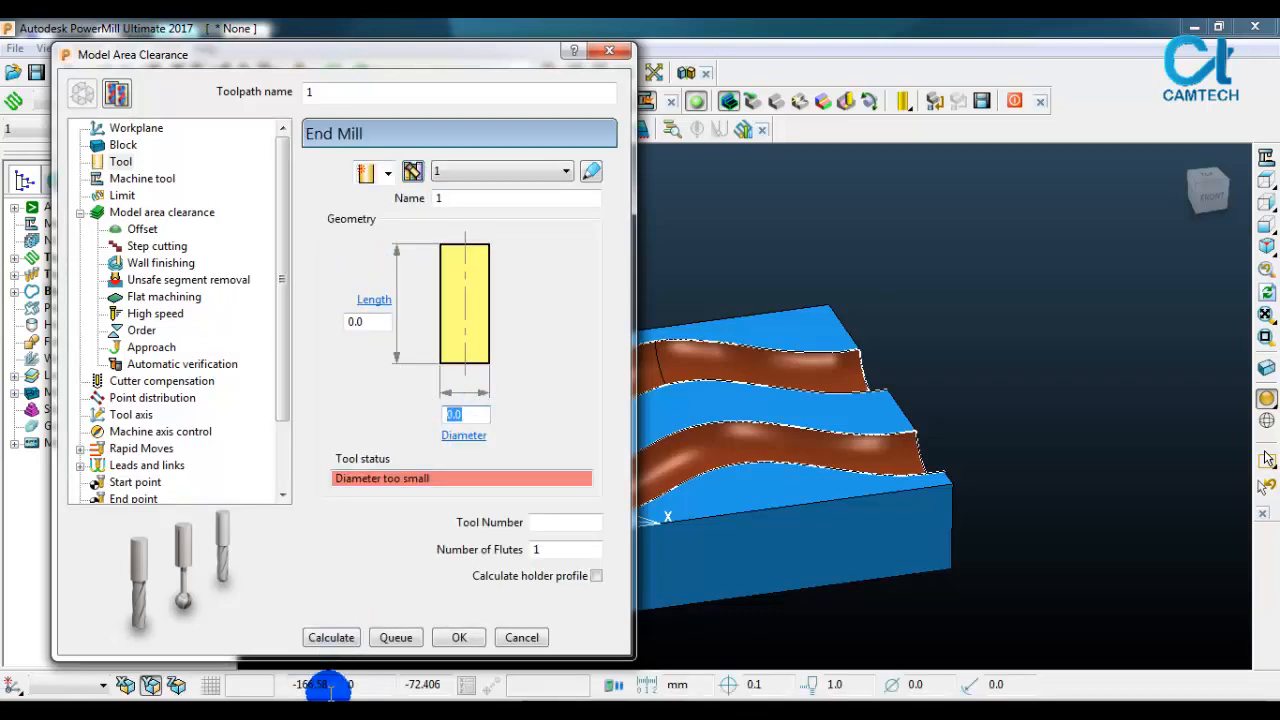
pyautogui.write('10')
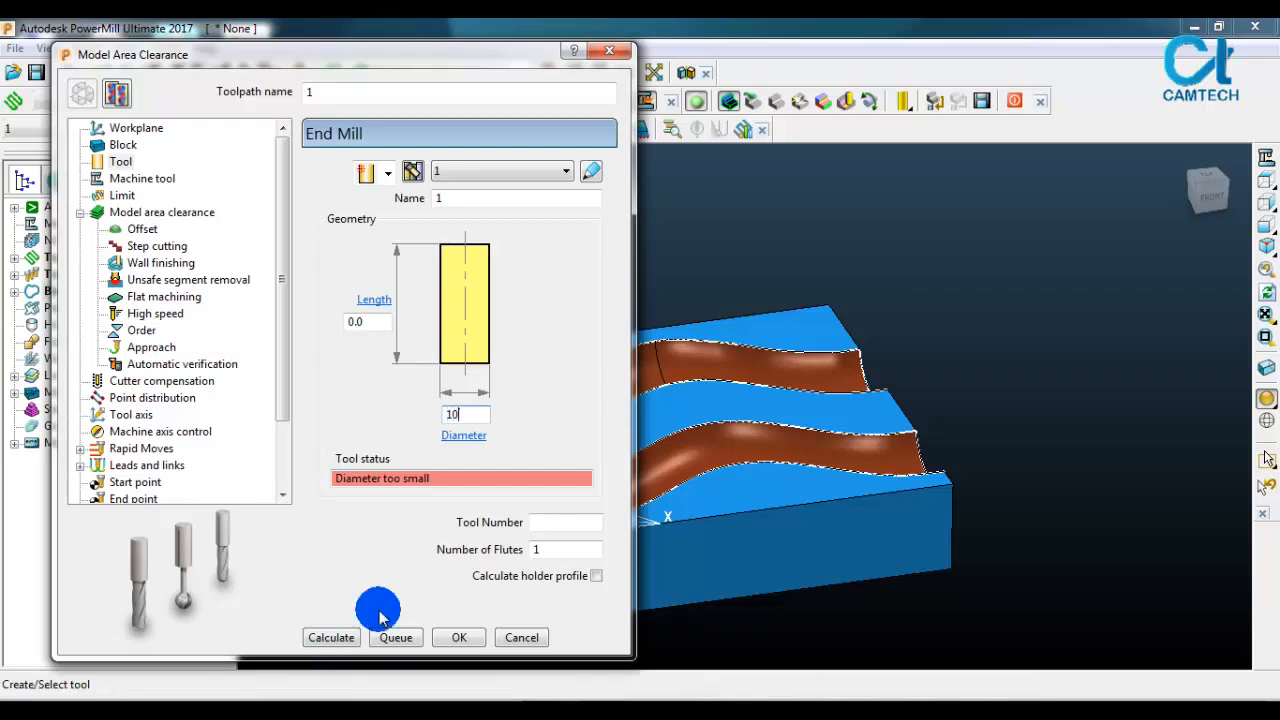
# Step: Assign tool number 1 to the end mill and name it E10
pyautogui.click(381, 320)
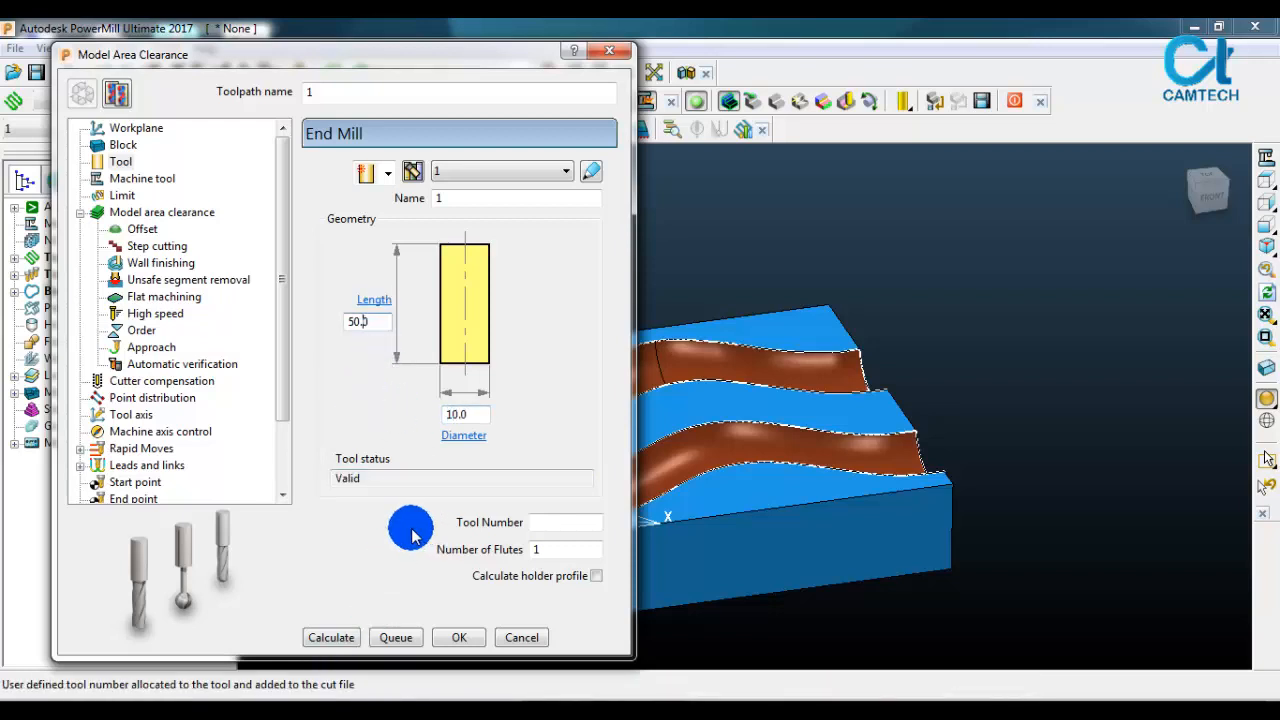
pyautogui.click(565, 530)
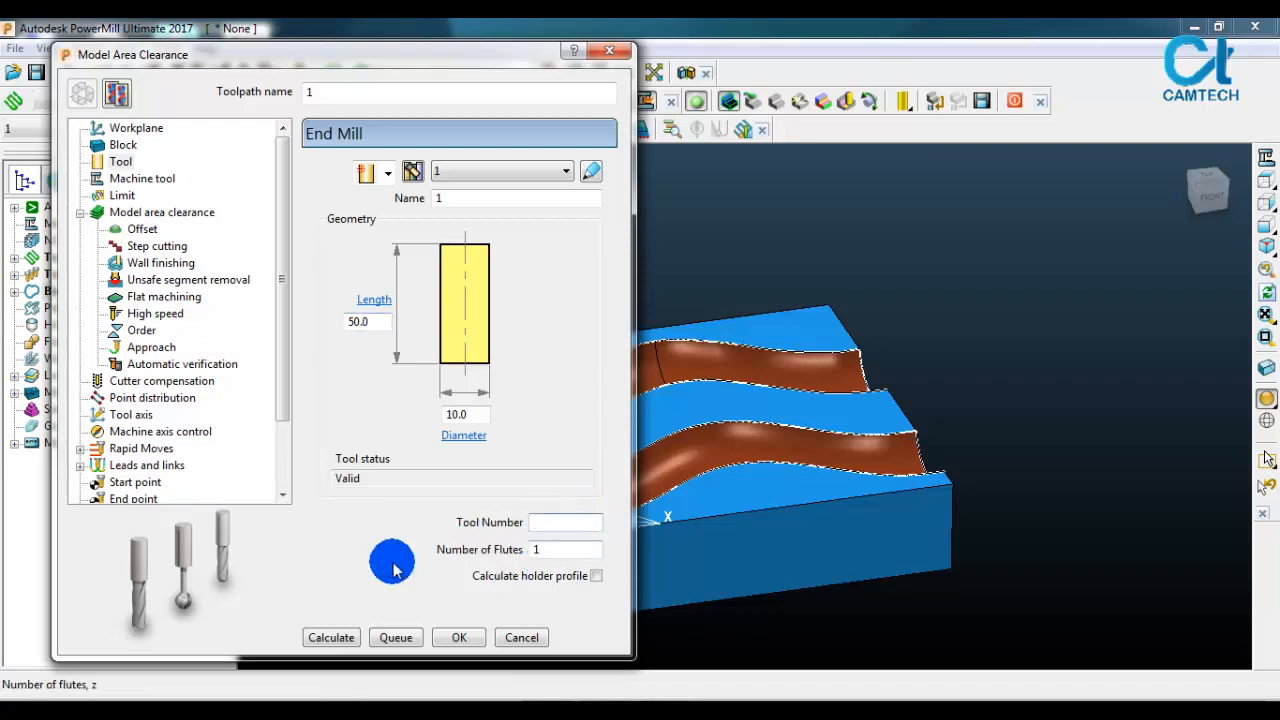
pyautogui.write('1')
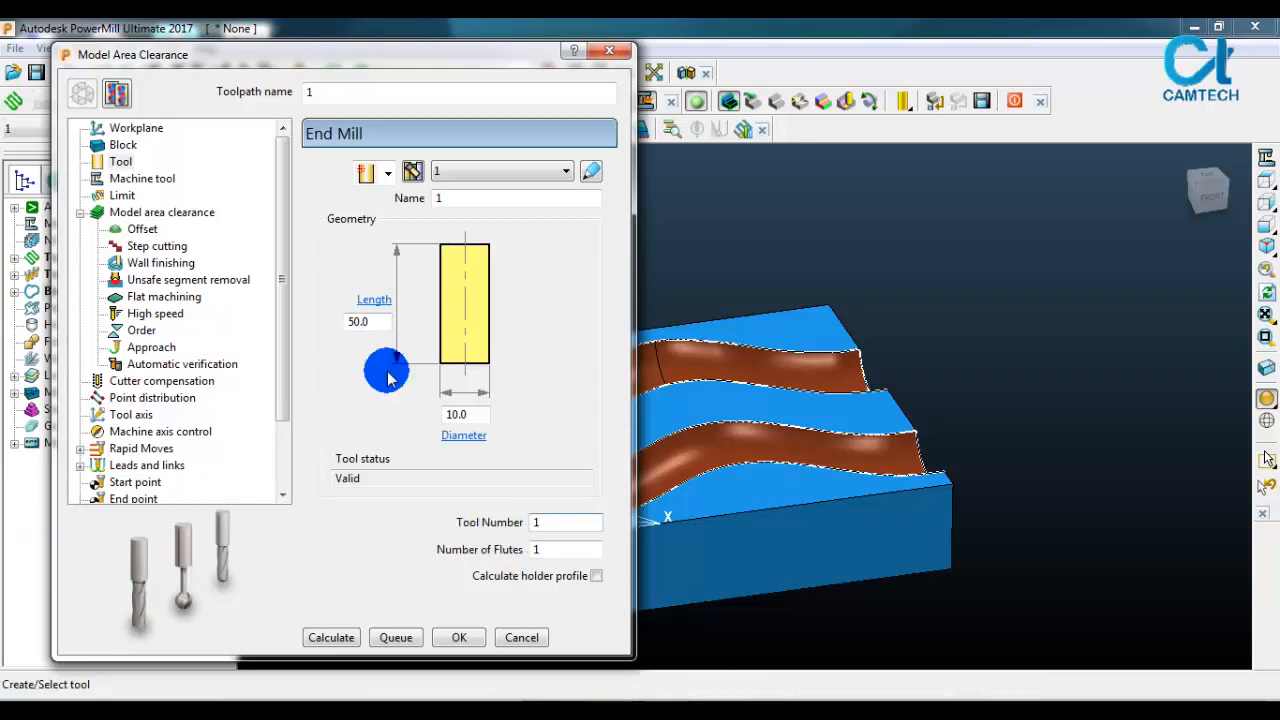
pyautogui.click(509, 197)
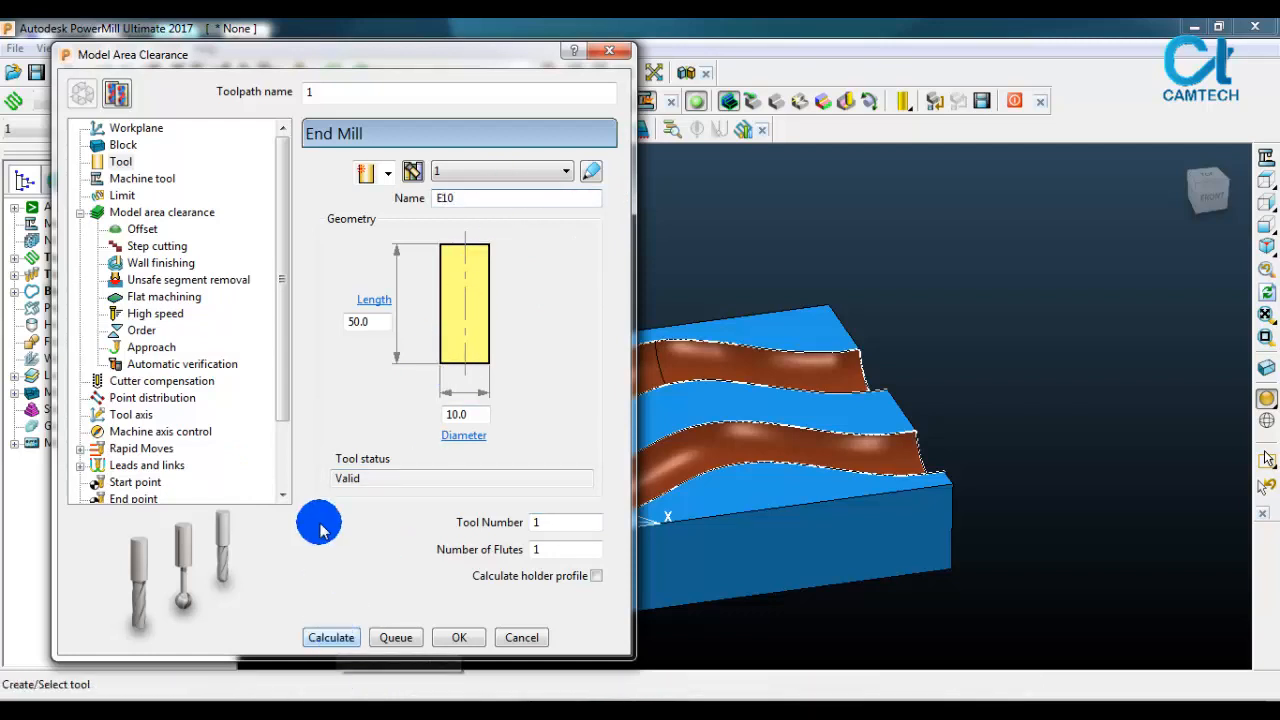
# Step: Set the model area clearance thickness to 0.1, and review the rapid move heights and clearances
pyautogui.click(117, 214)
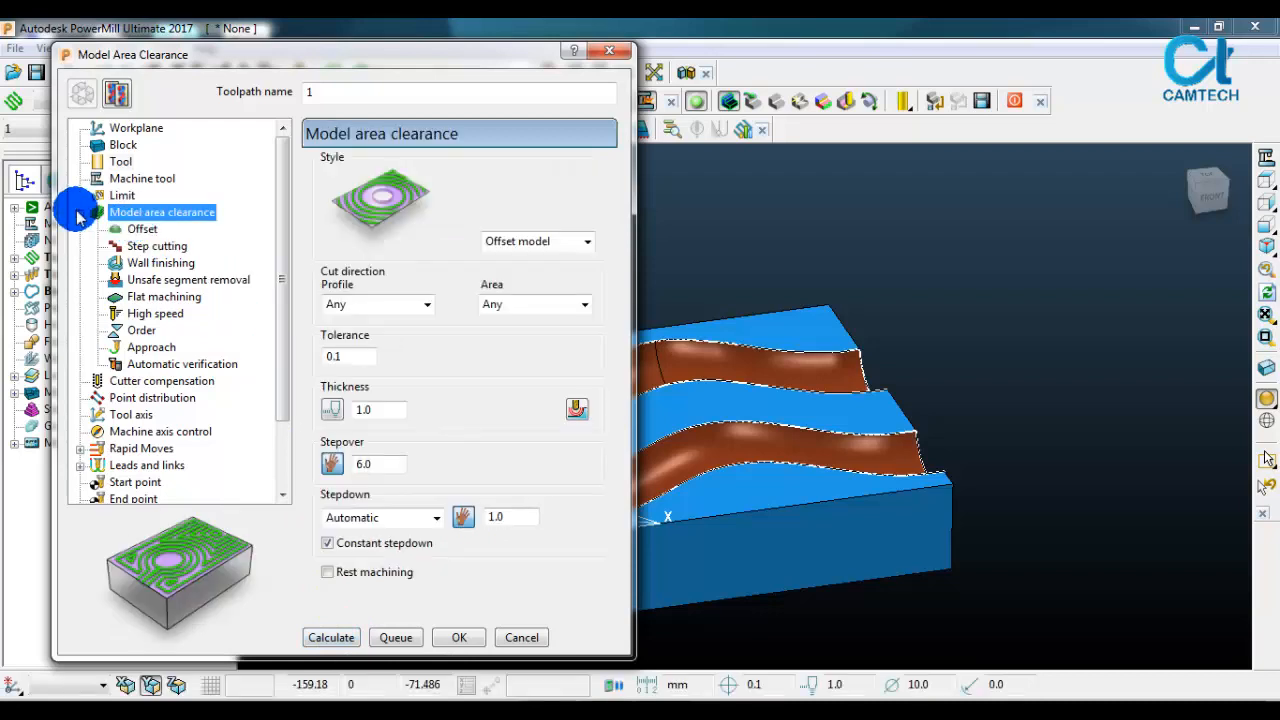
pyautogui.click(80, 213)
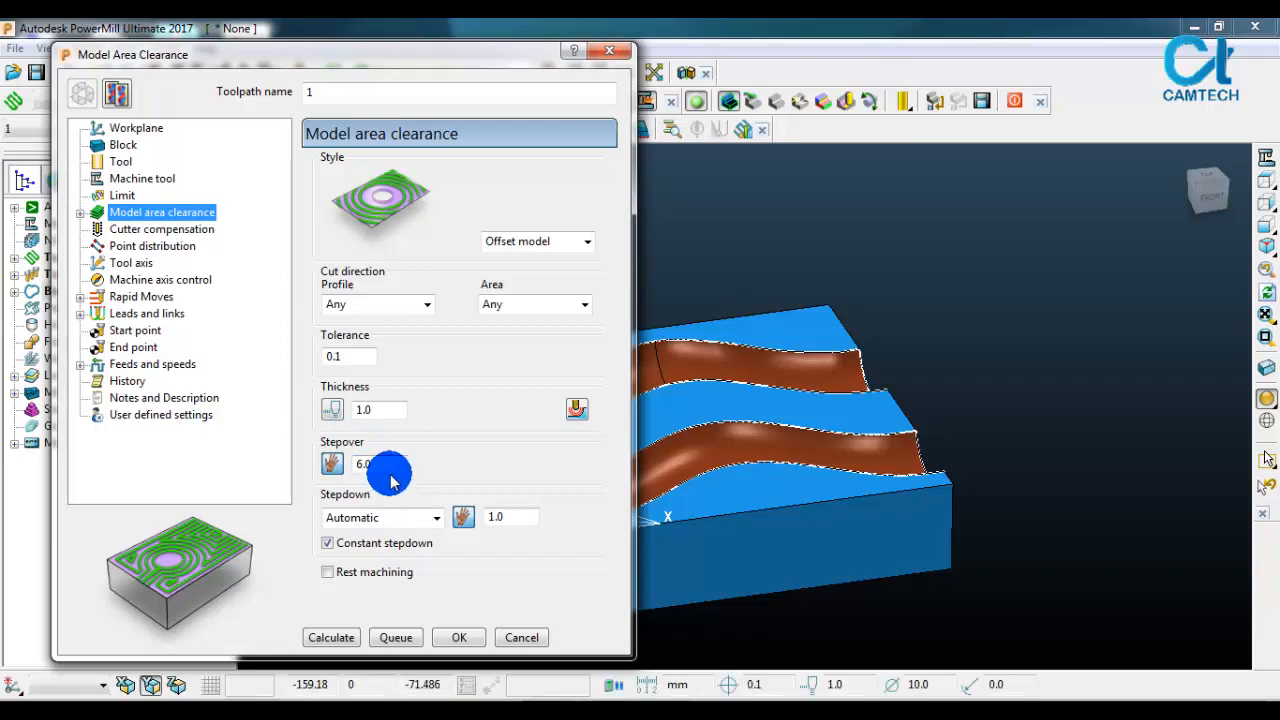
pyautogui.click(388, 411)
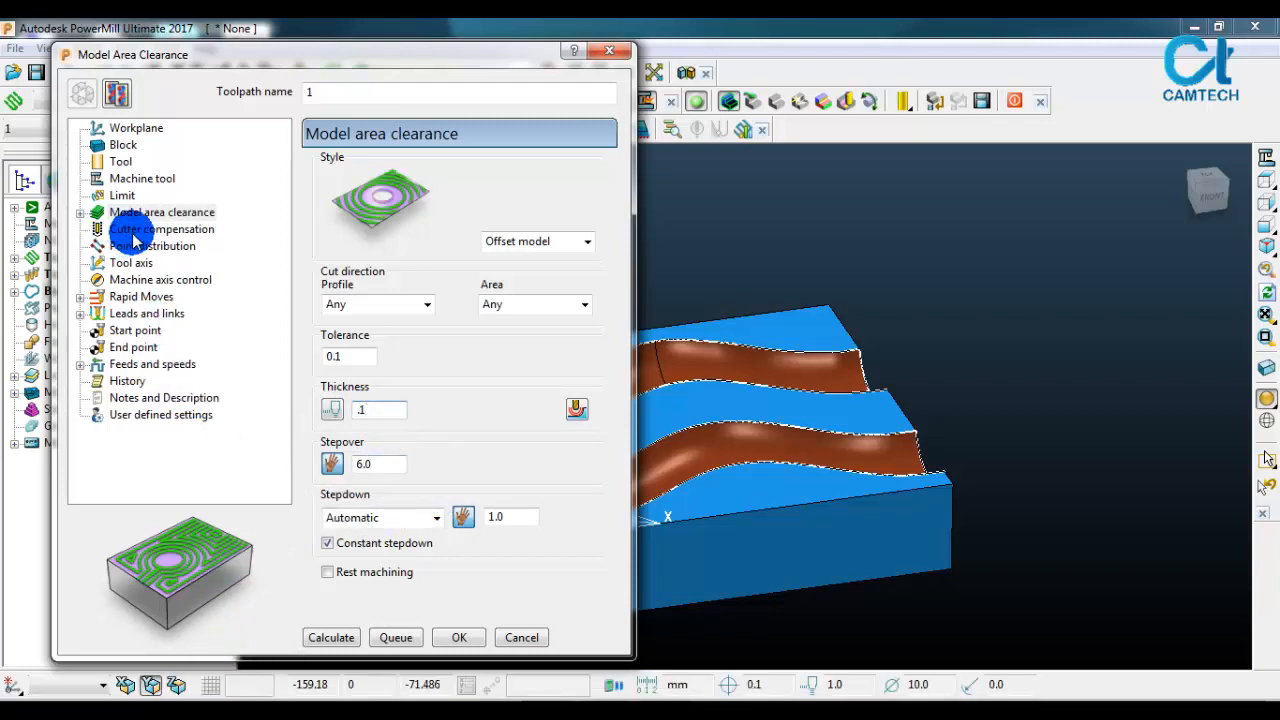
pyautogui.click(146, 299)
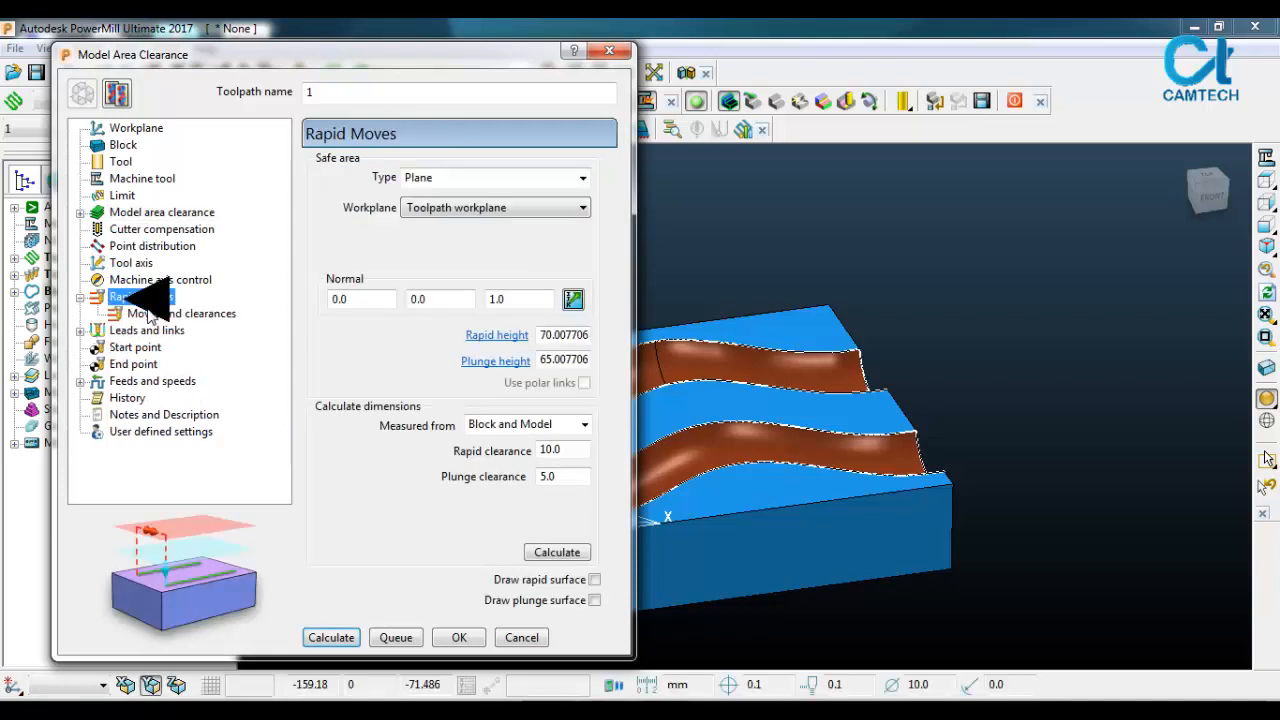
pyautogui.click(82, 298)
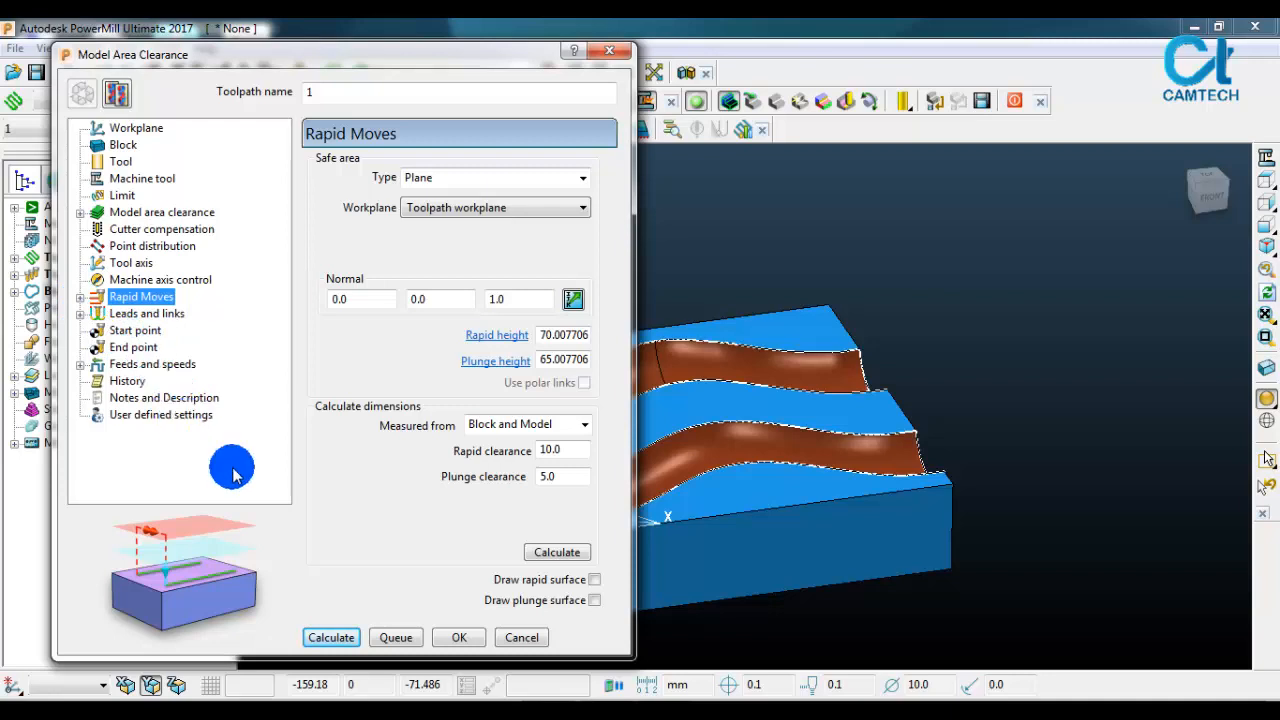
# Step: Set the spindle speed to 3000 rpm and the cutting feed rate to 700 mm/min in the feeds and speeds
pyautogui.click(174, 366)
pyautogui.doubleClick(362, 233)
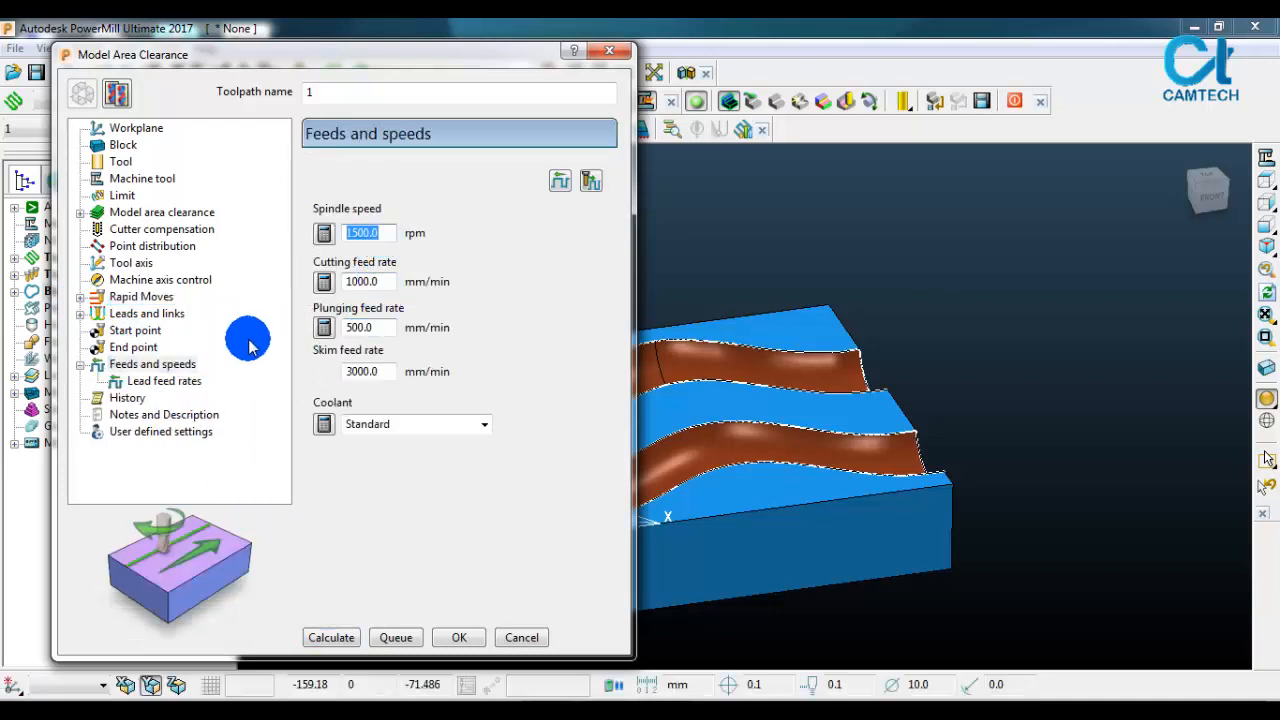
pyautogui.write('3000')
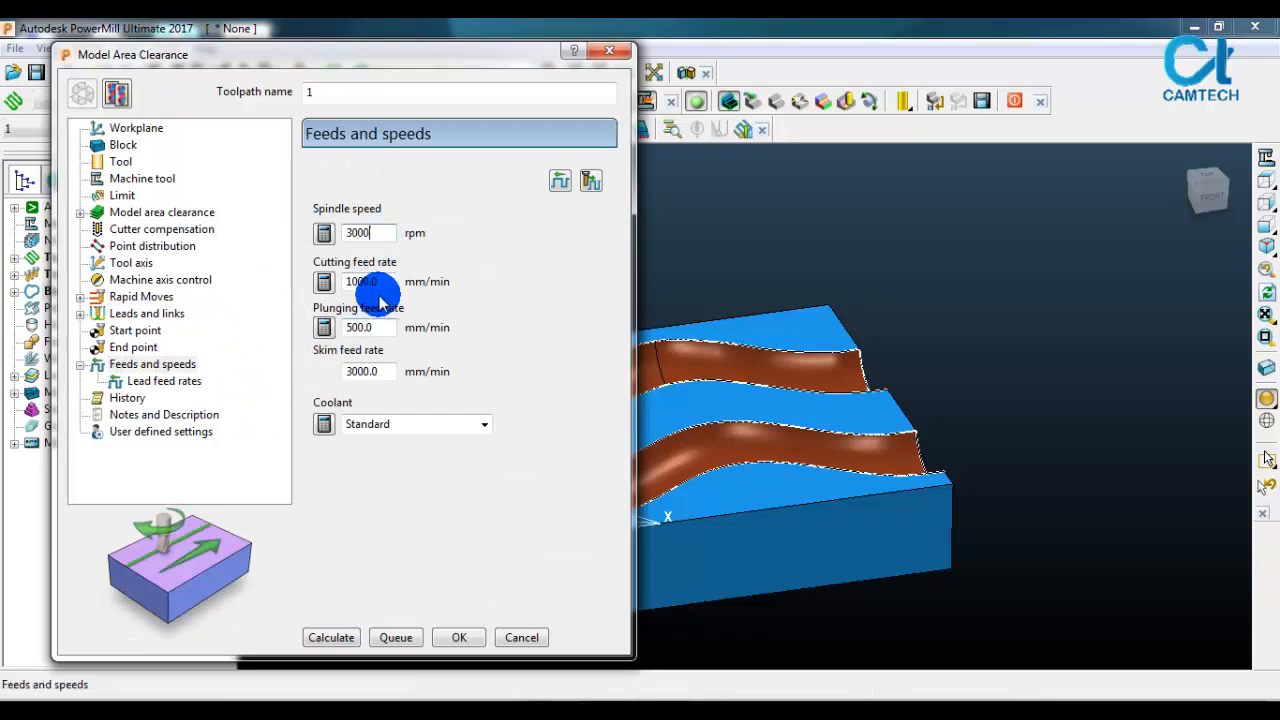
pyautogui.doubleClick(375, 282)
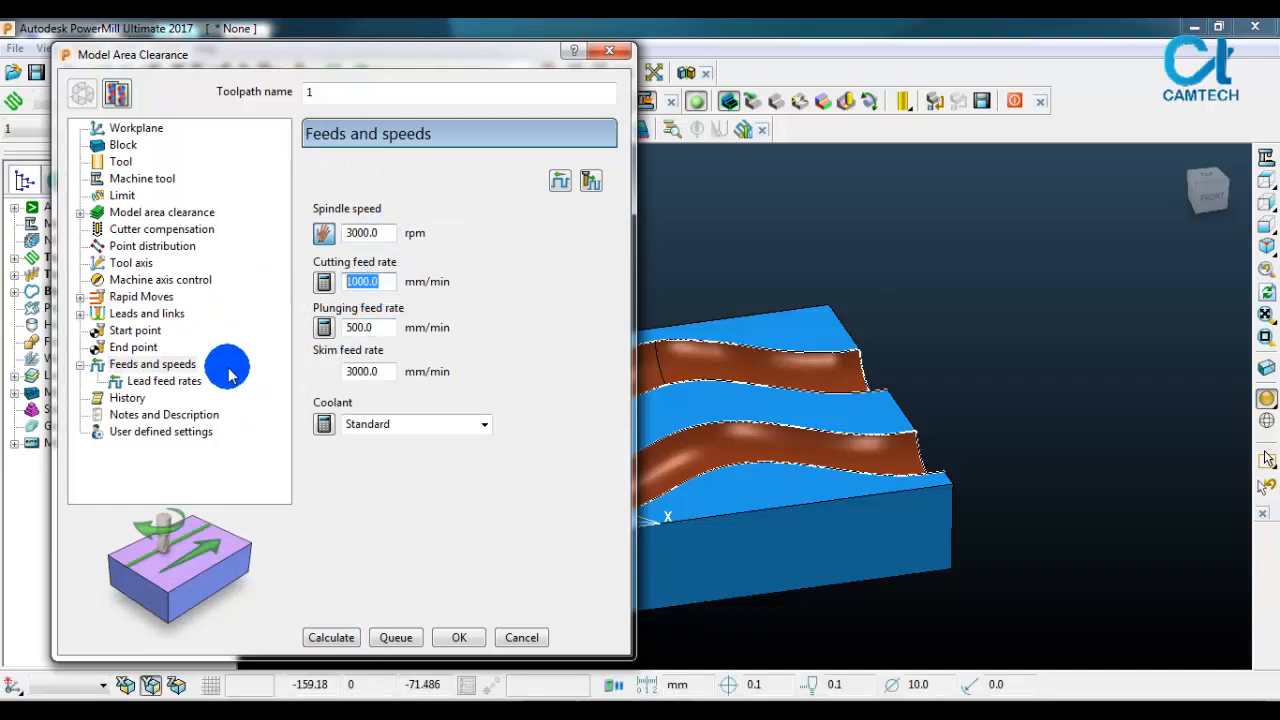
pyautogui.write('70')
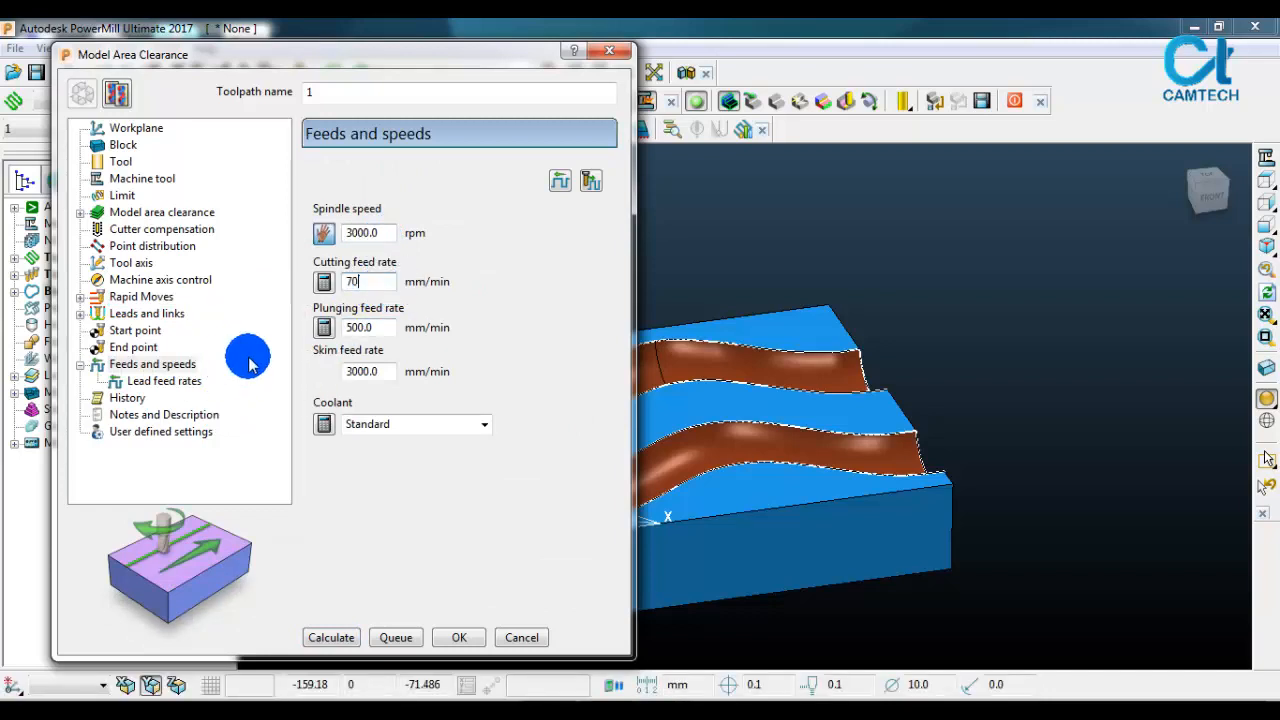
pyautogui.write('0')
pyautogui.click(380, 328)
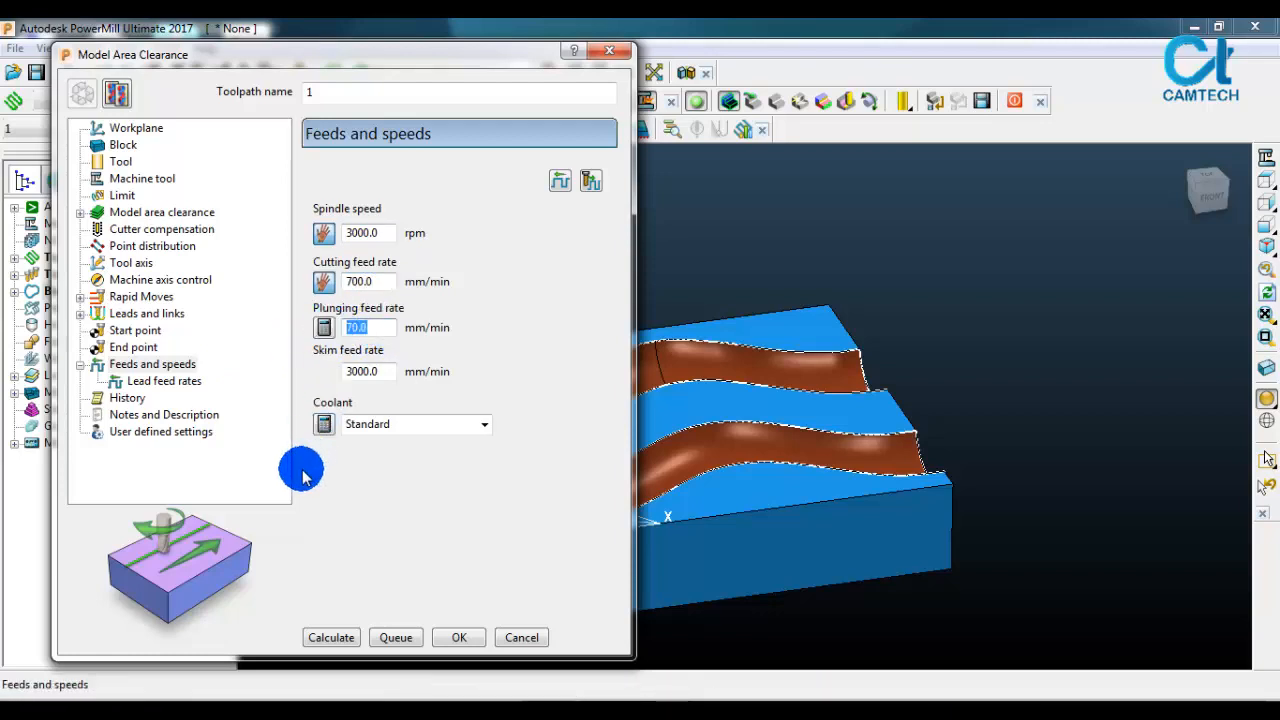
# Step: Calculate the Model Area Clearance toolpath, dismiss the plunge move warning and accept the strategy settings
pyautogui.click(331, 637)
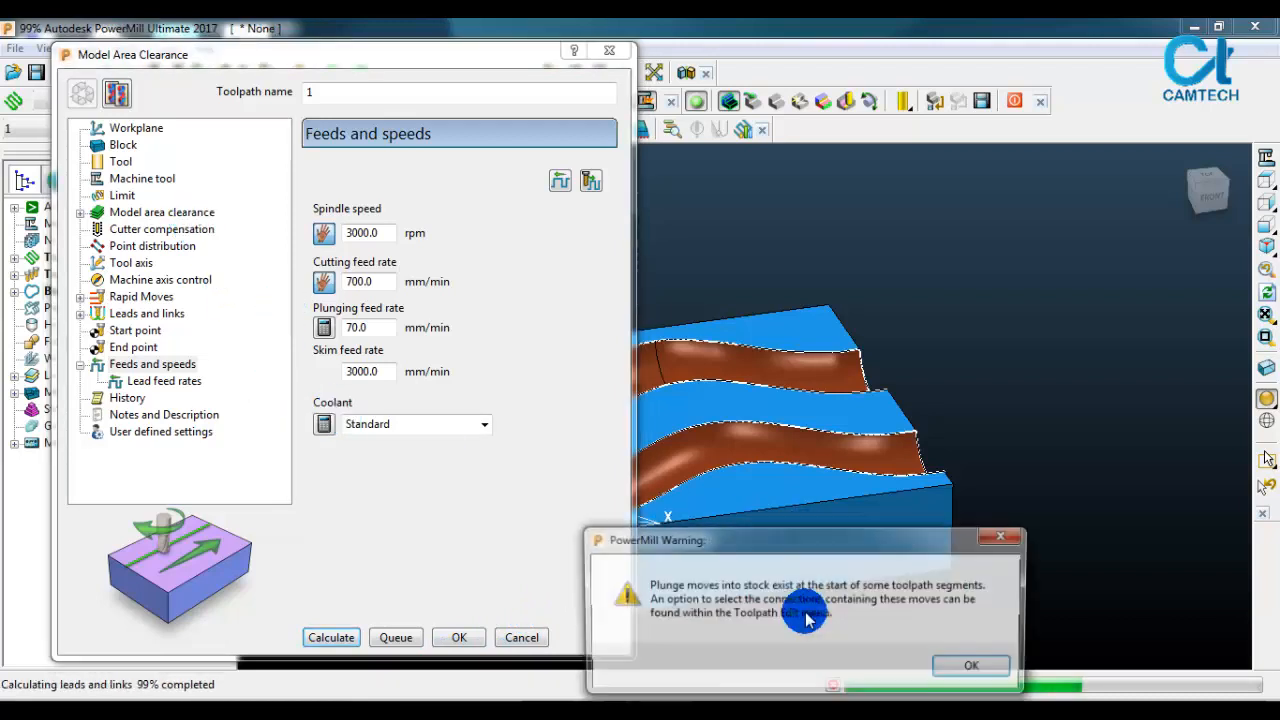
pyautogui.click(972, 670)
pyautogui.click(471, 636)
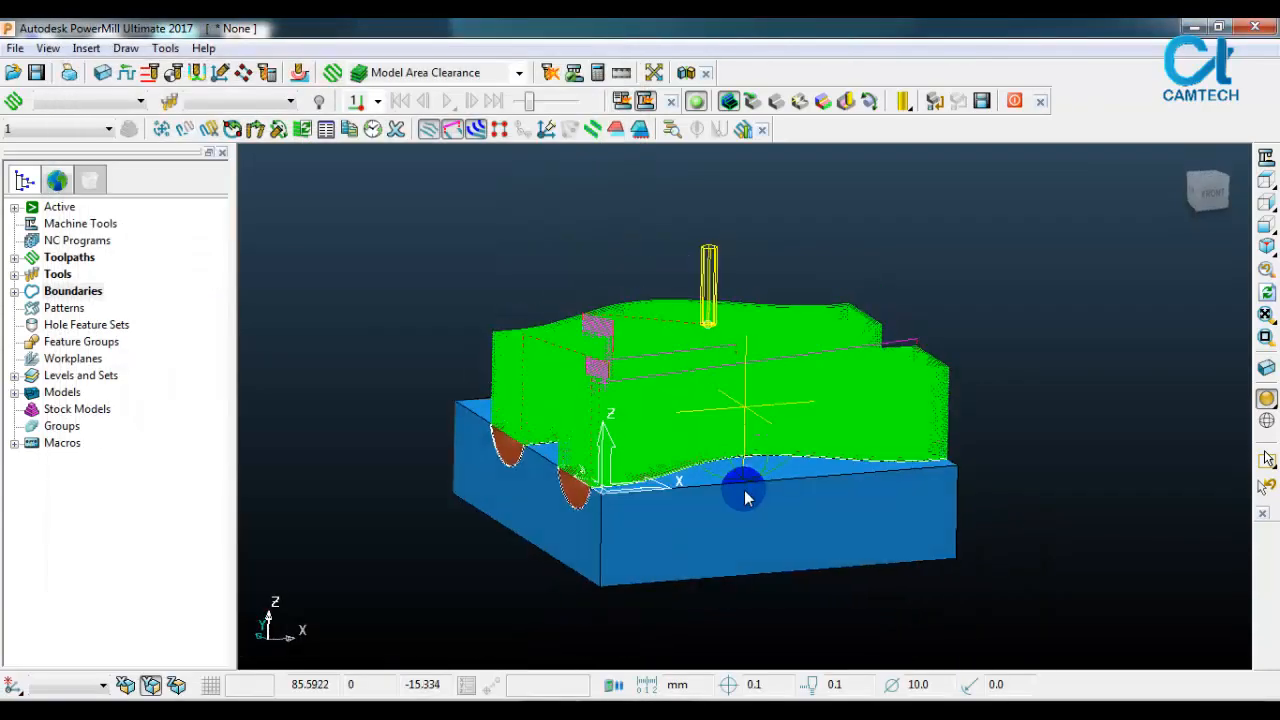
# Step: Reopen the Model Area Clearance settings of toolpath 1 and make them editable
pyautogui.moveTo(744, 490); pyautogui.dragTo(934, 493, button='middle')
pyautogui.moveTo(666, 458); pyautogui.dragTo(652, 398, button='middle')
pyautogui.scroll(4, 655, 397)
pyautogui.moveTo(783, 414); pyautogui.dragTo(547, 444, button='middle')
pyautogui.scroll(-4, 746, 531)
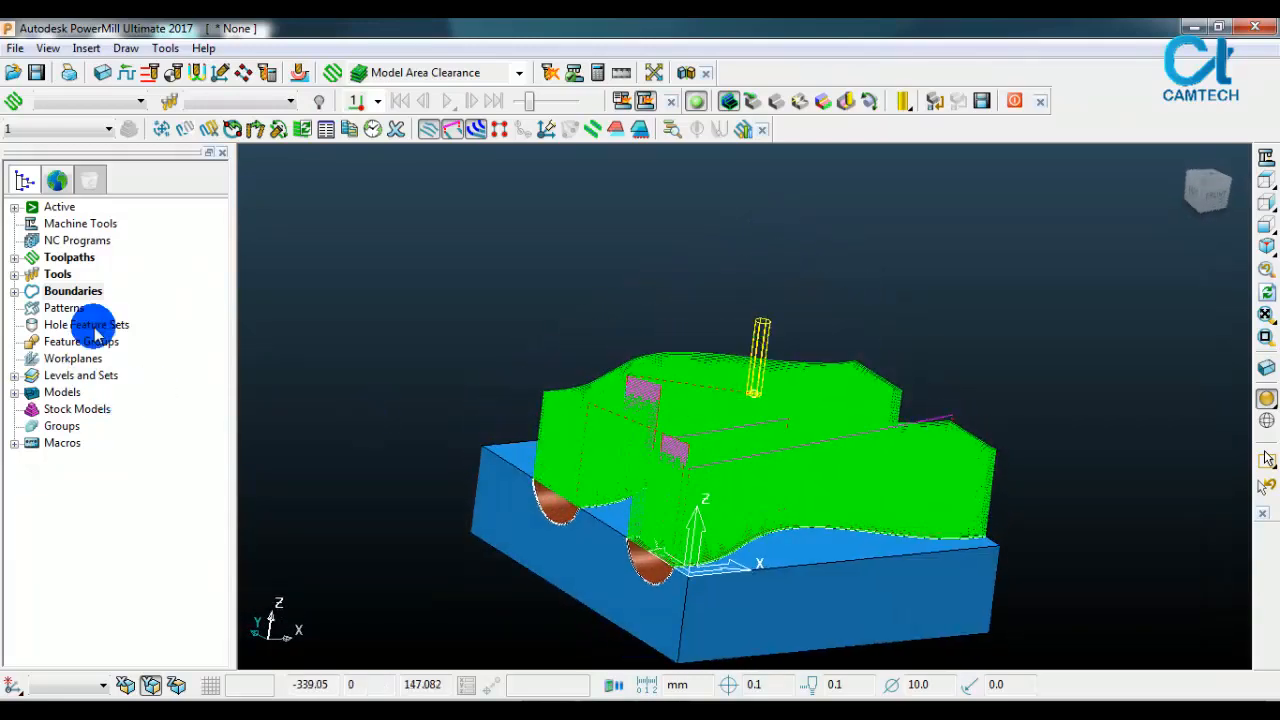
pyautogui.click(14, 257)
pyautogui.rightClick(88, 278)
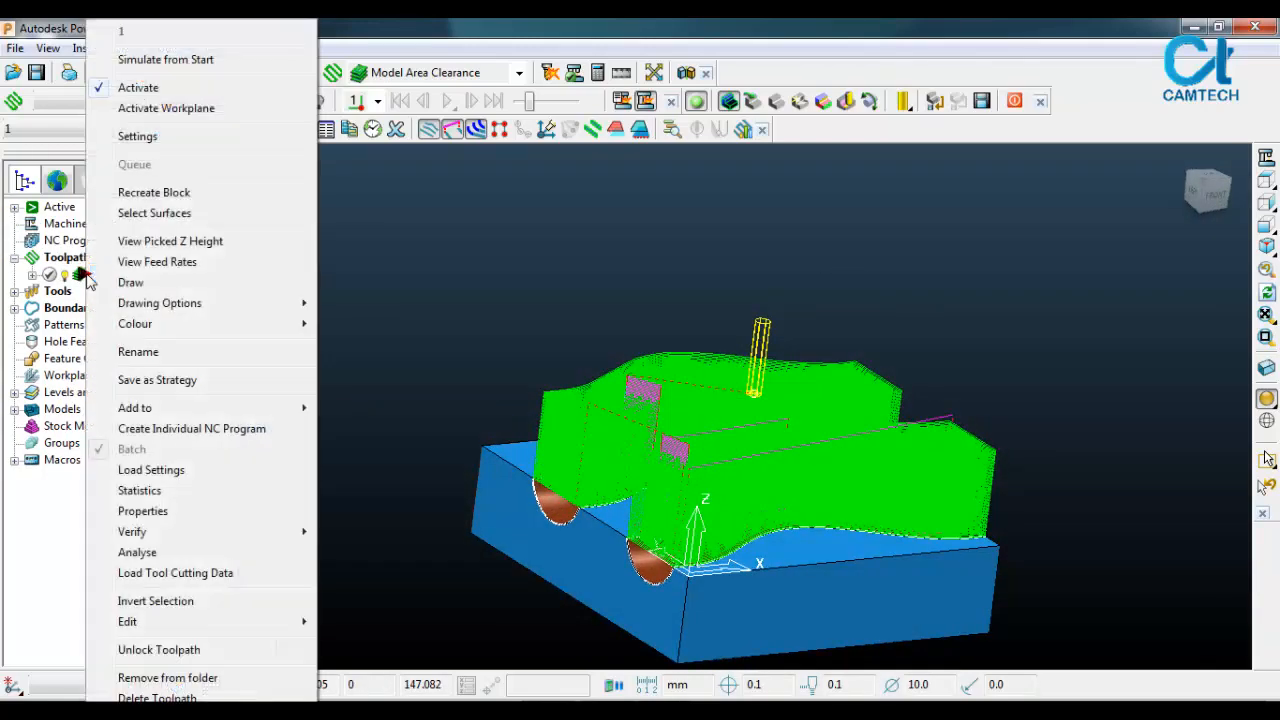
pyautogui.click(241, 146)
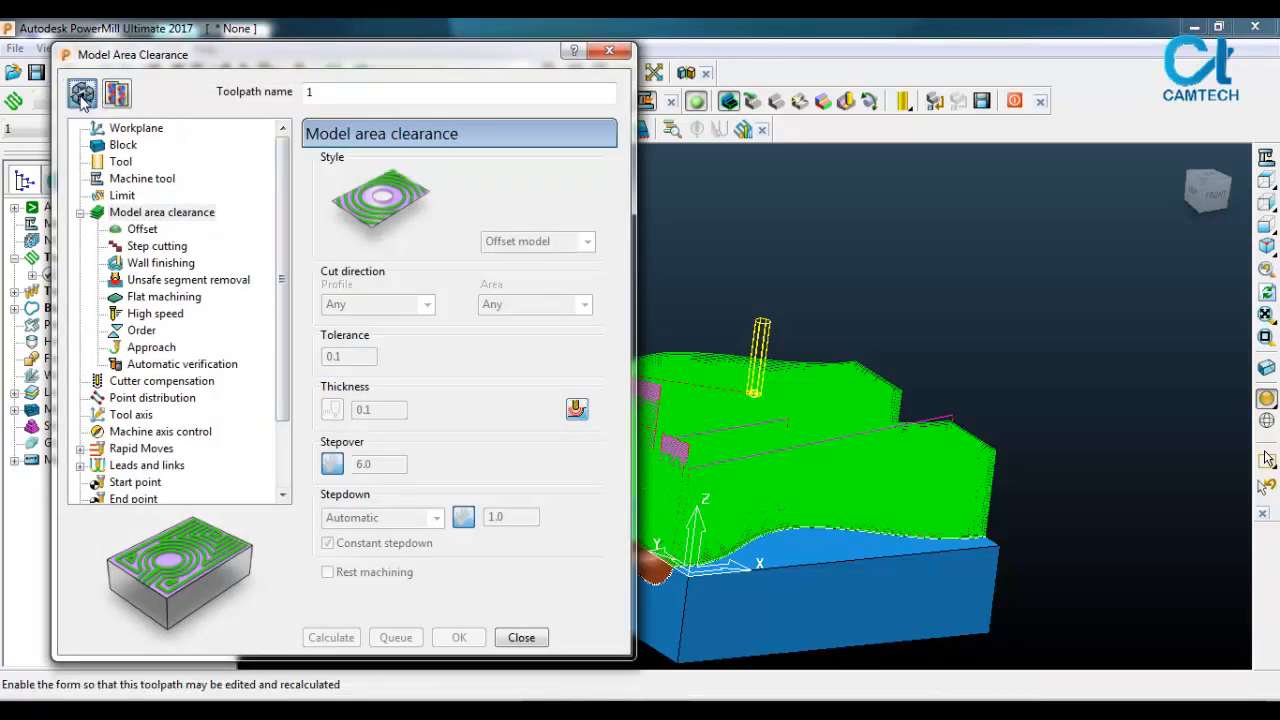
pyautogui.click(83, 100)
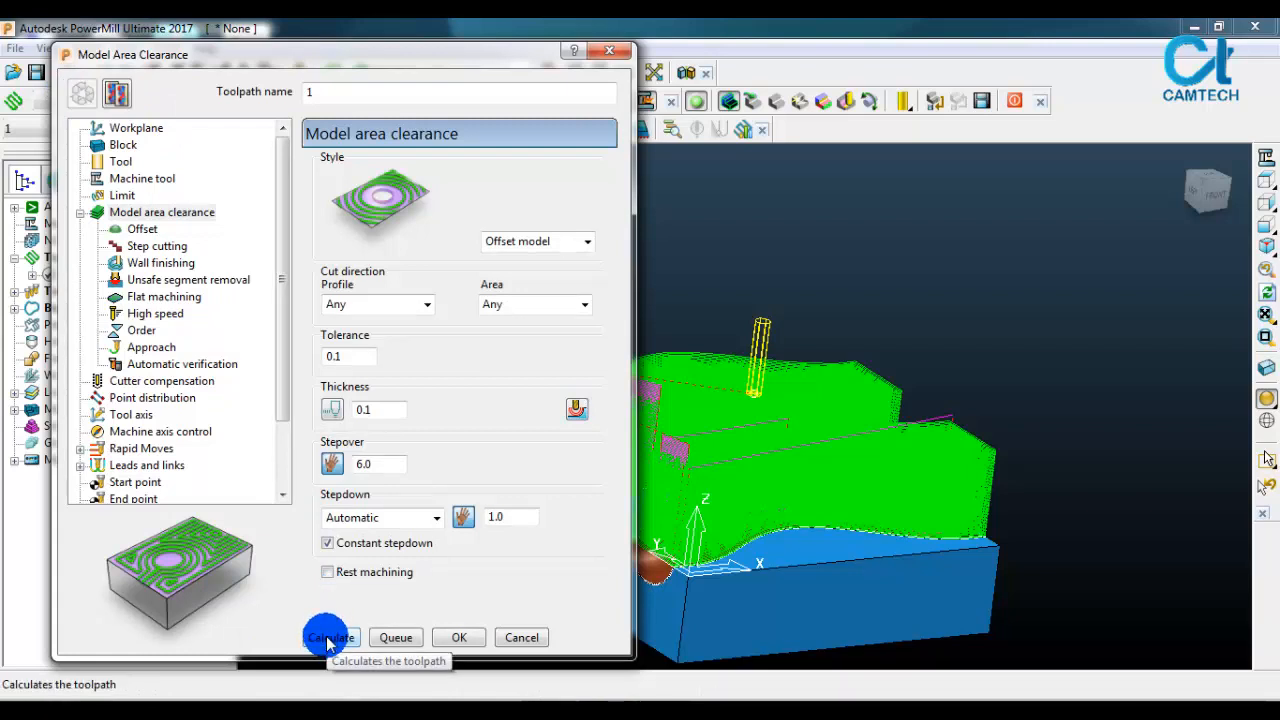
# Step: Review the links and the leads and links summary, try to recalculate toolpath 1, and accept the settings
pyautogui.click(134, 465)
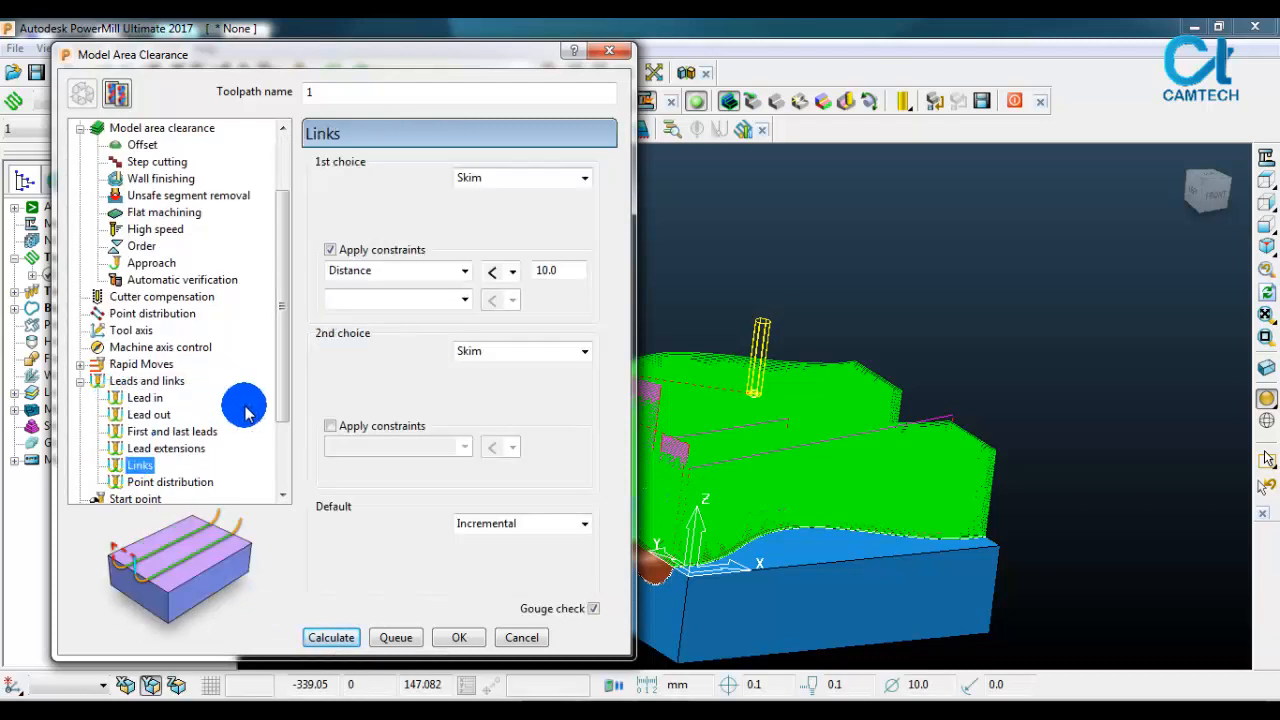
pyautogui.click(82, 386)
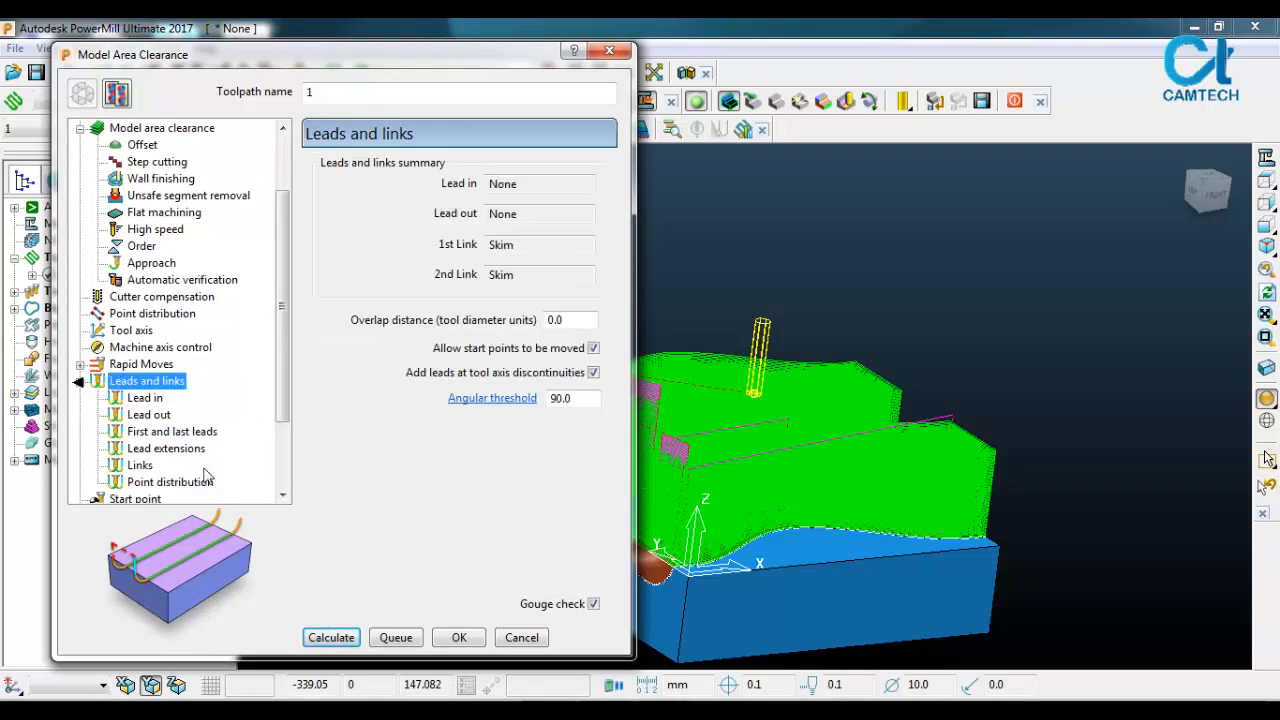
pyautogui.click(333, 637)
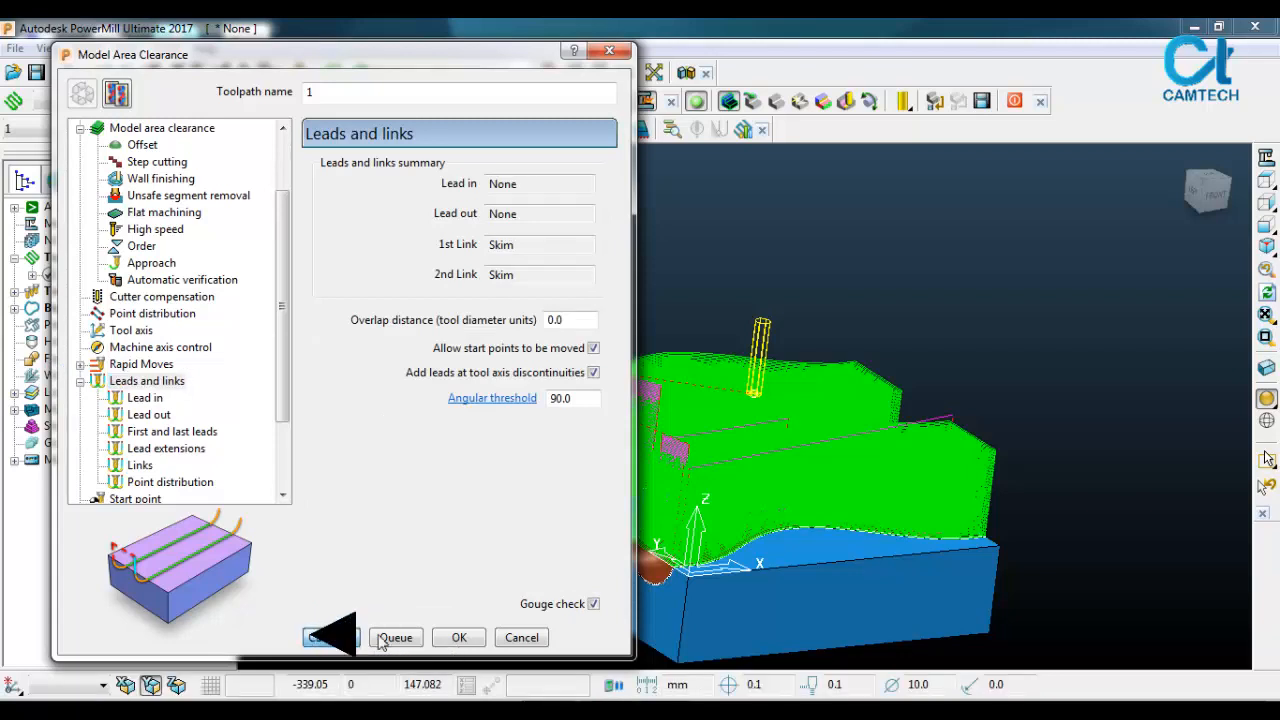
pyautogui.click(458, 637)
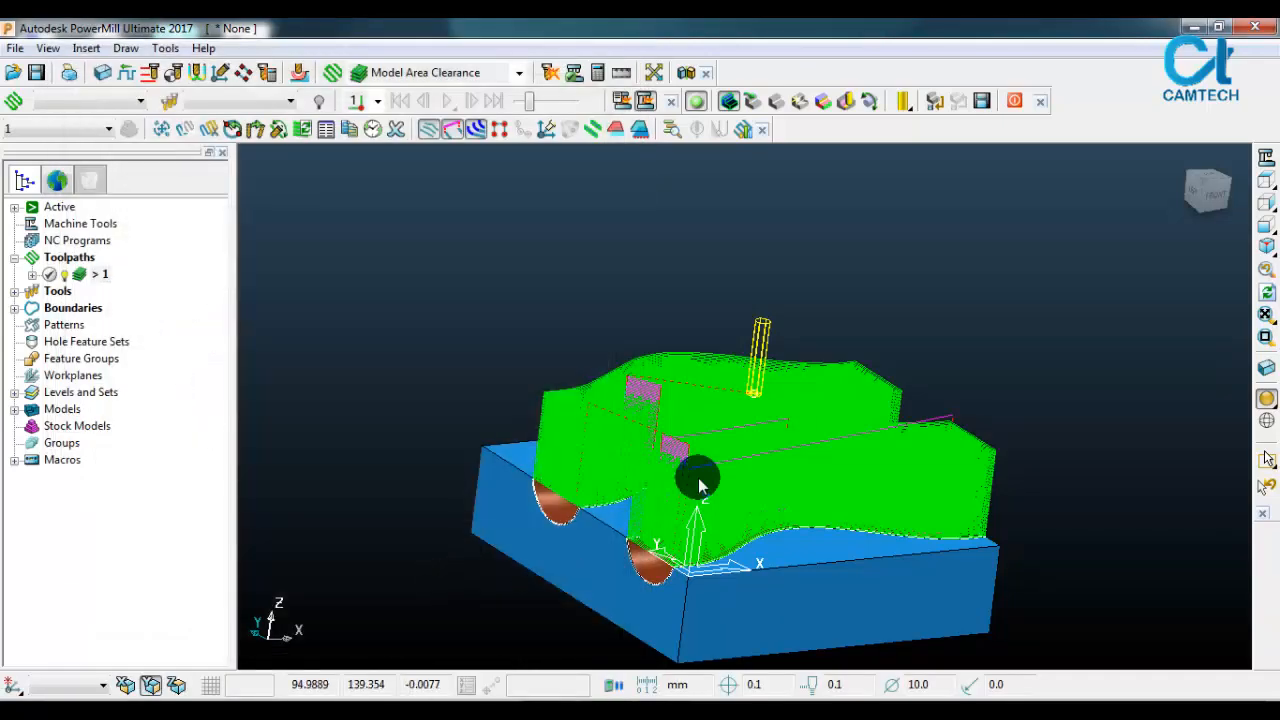
# Step: Display the block and examine its position and the roughing toolpath relative to the channels
pyautogui.moveTo(699, 481); pyautogui.dragTo(667, 468, button='middle')
pyautogui.scroll(5, 702, 515)
pyautogui.scroll(-2, 804, 443)
pyautogui.click(1270, 370)
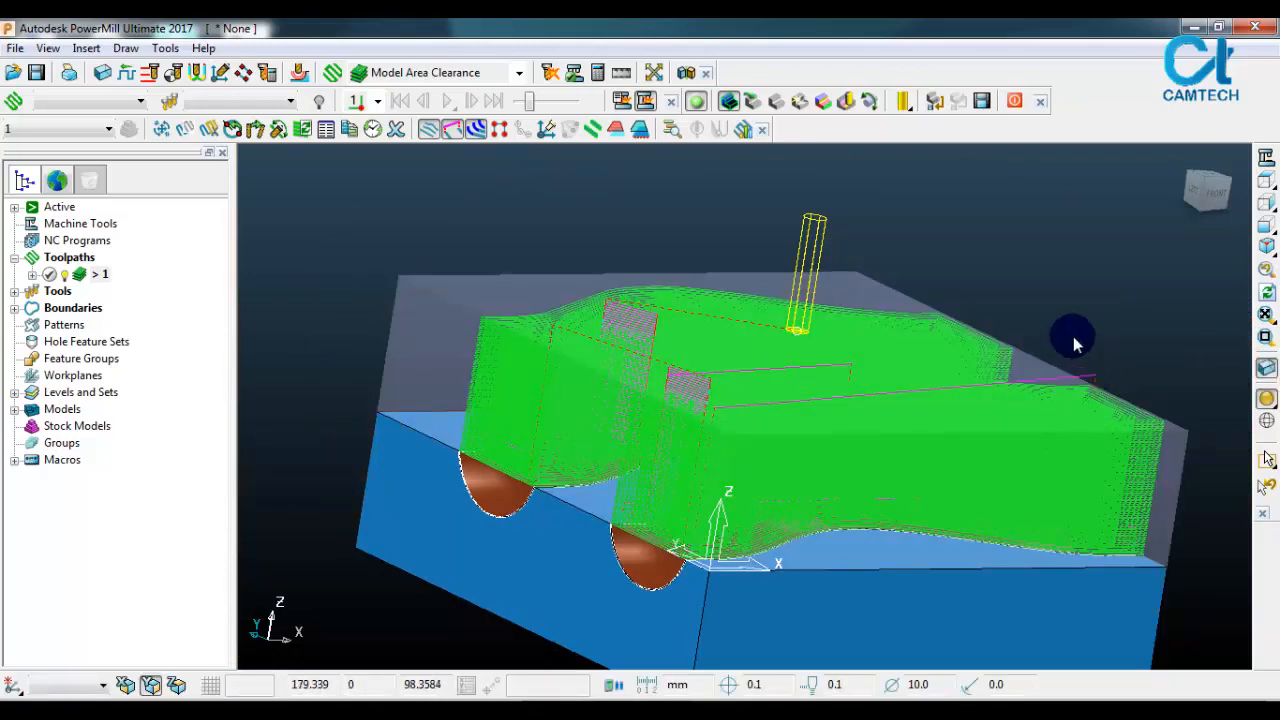
pyautogui.moveTo(866, 335); pyautogui.dragTo(776, 370, button='middle')
pyautogui.moveTo(983, 460); pyautogui.dragTo(930, 388, button='middle')
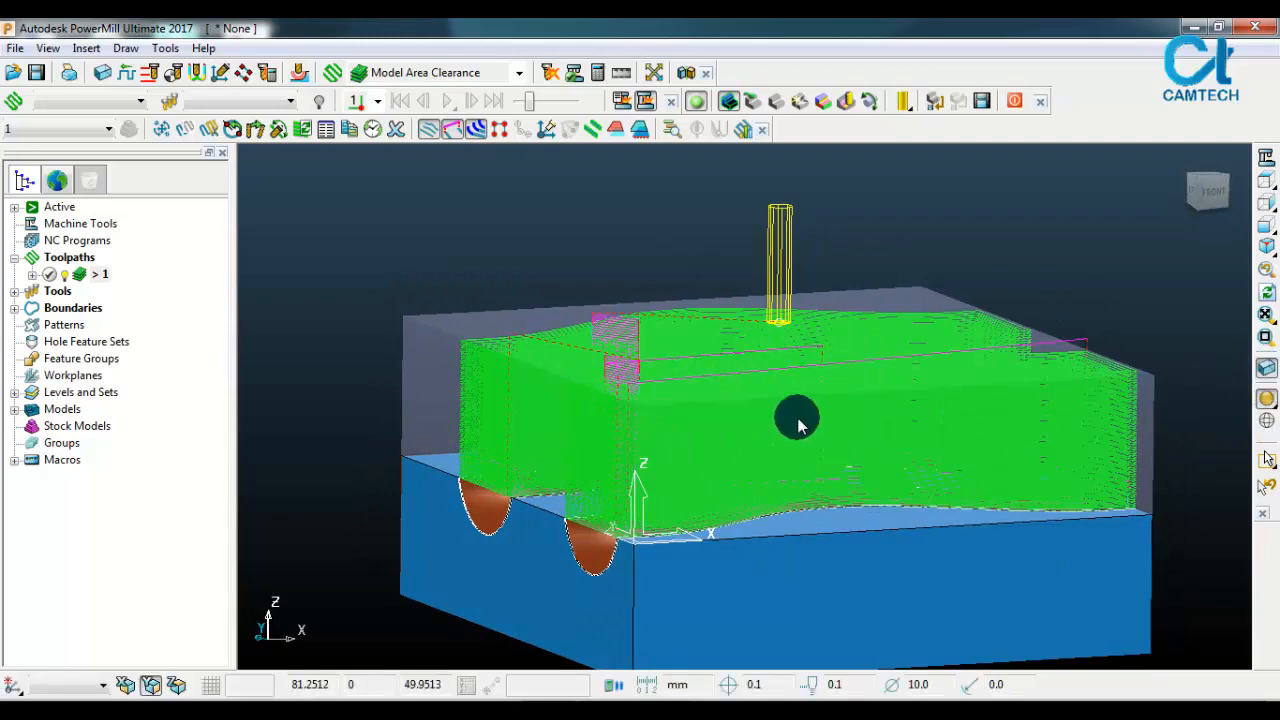
pyautogui.moveTo(797, 420); pyautogui.dragTo(815, 455, button='middle')
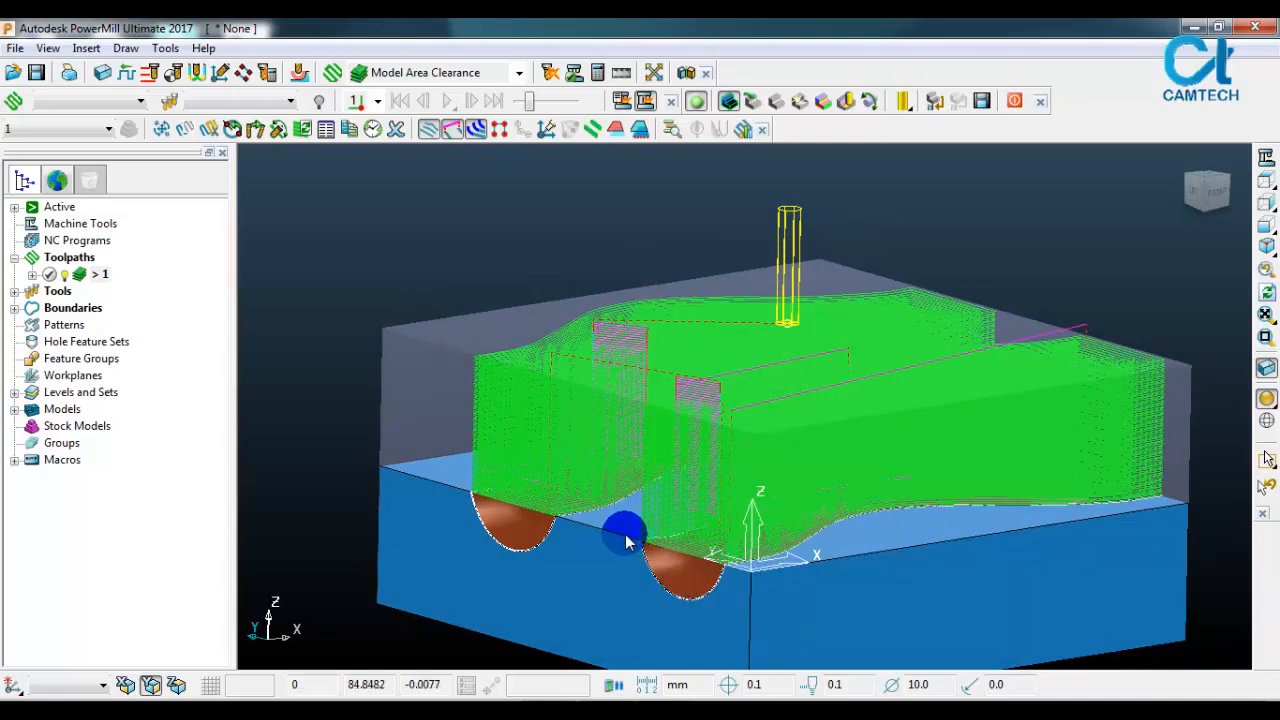
pyautogui.scroll(2, 625, 540)
pyautogui.moveTo(818, 545); pyautogui.dragTo(784, 500, button='middle')
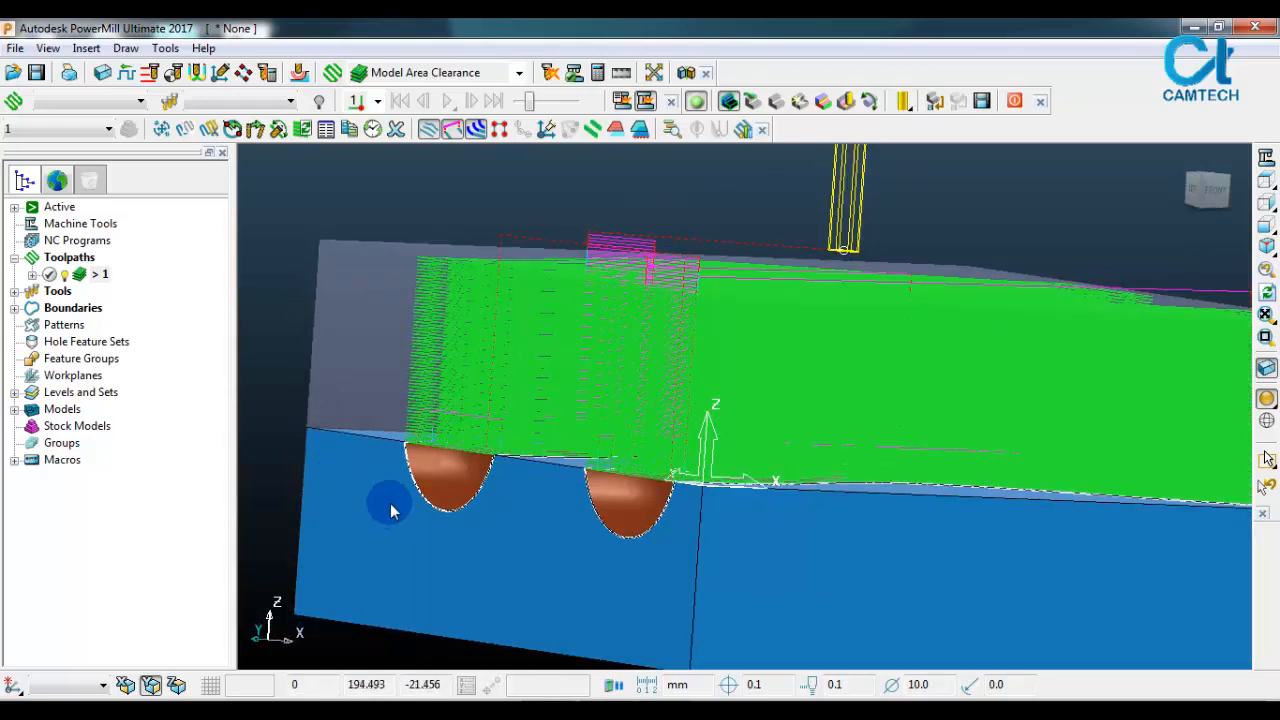
# Step: Reopen the settings of toolpath 1 and move the dialog clear of the block control
pyautogui.rightClick(82, 277)
pyautogui.click(155, 138)
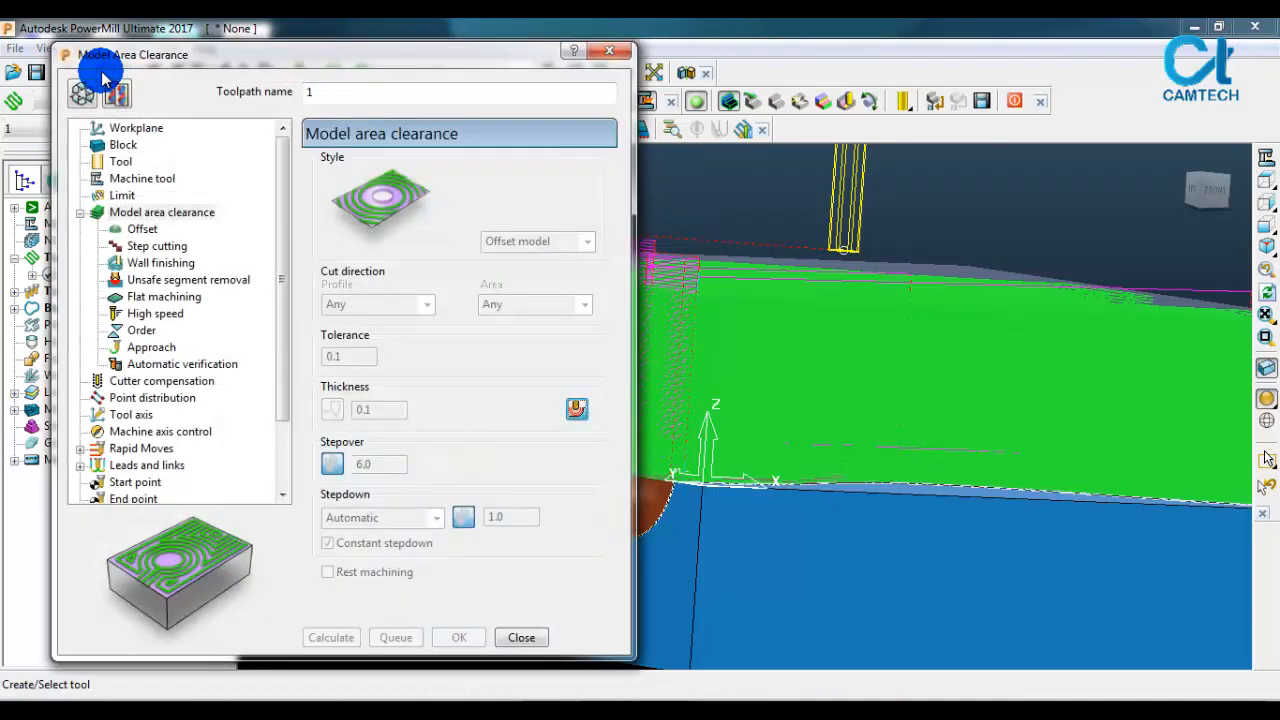
pyautogui.moveTo(111, 59); pyautogui.dragTo(266, 75)
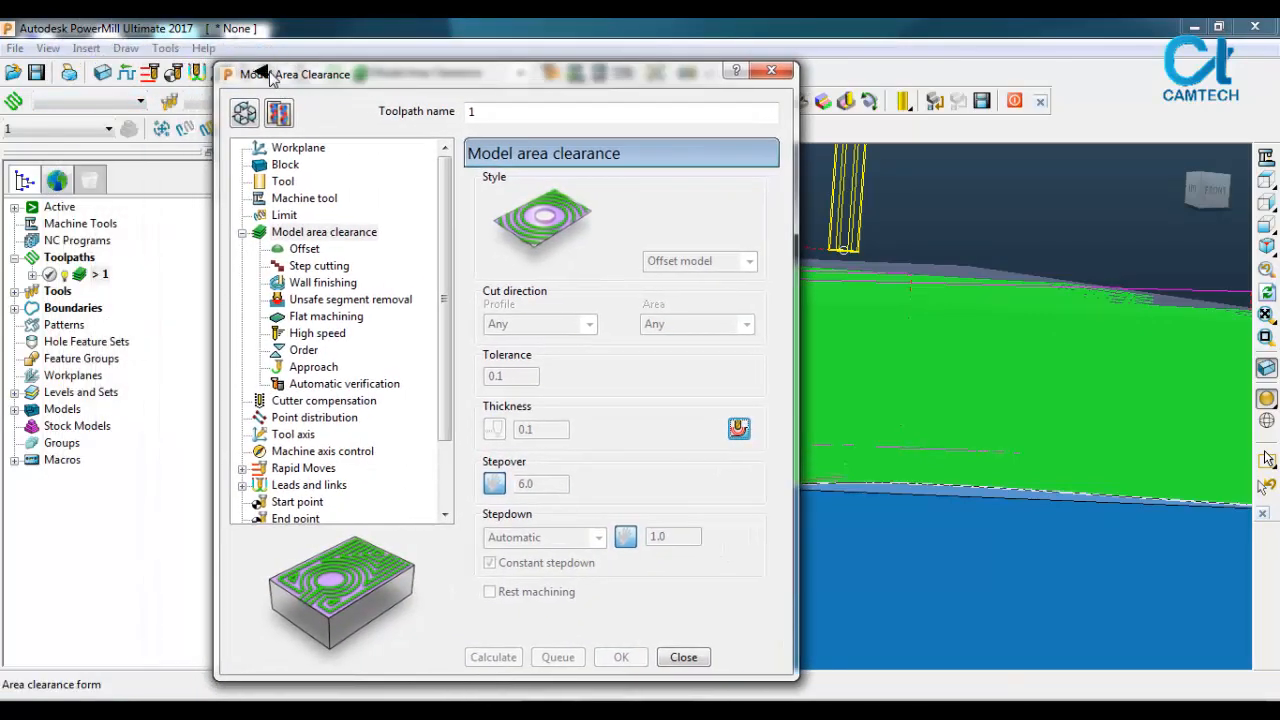
# Step: Recalculate the block as a box from the model limits, accept it, and toggle its display to check it
pyautogui.click(117, 76)
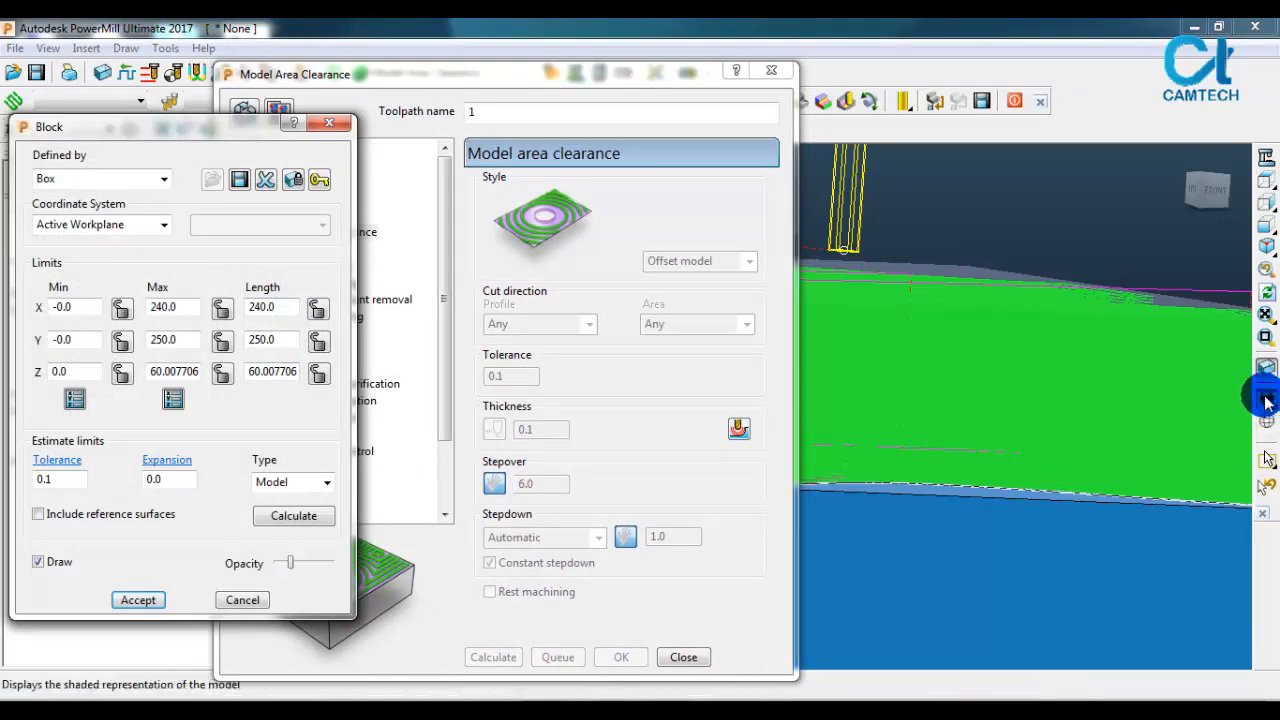
pyautogui.click(304, 516)
pyautogui.moveTo(1069, 502); pyautogui.dragTo(1192, 538, button='middle')
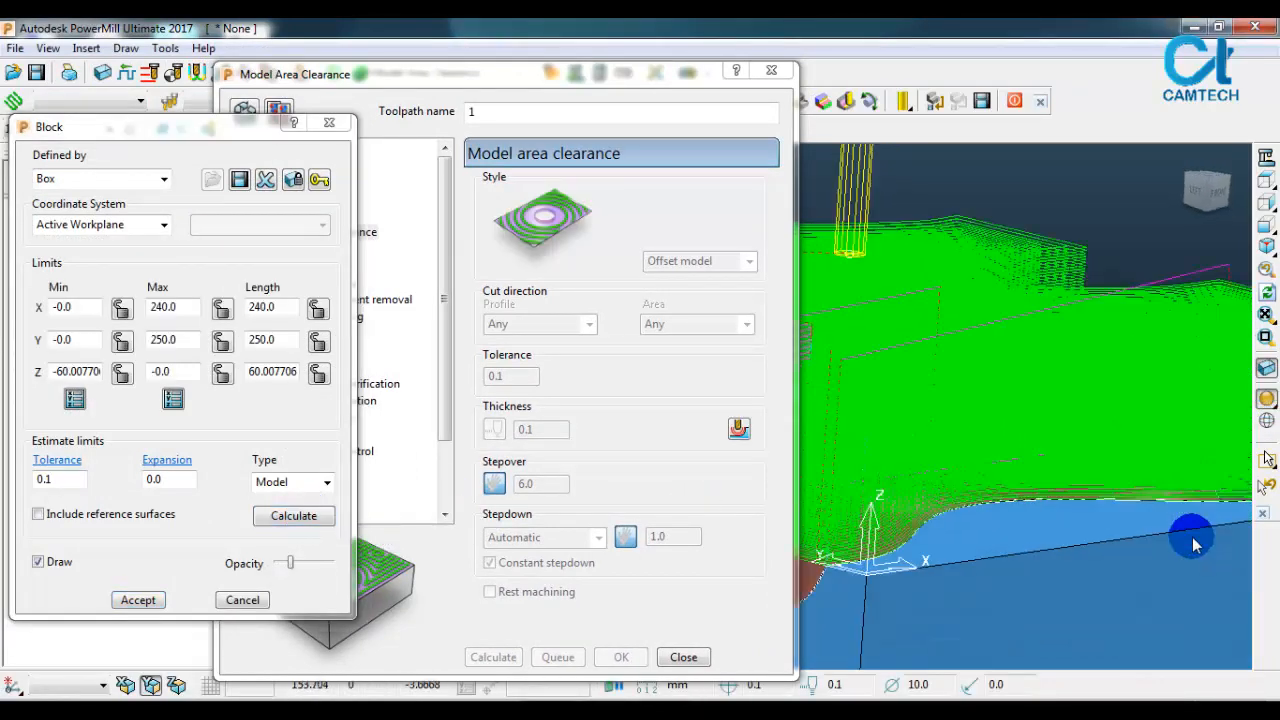
pyautogui.click(136, 600)
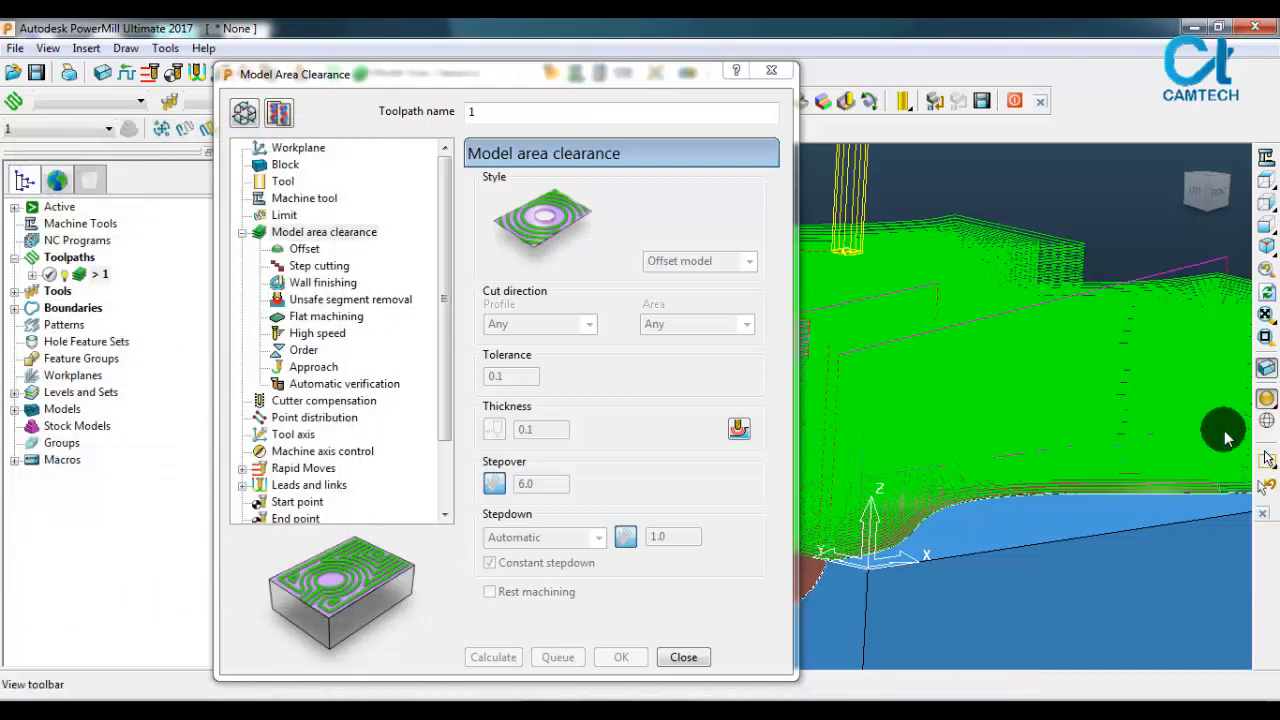
pyautogui.moveTo(1226, 437); pyautogui.dragTo(1019, 474, button='middle')
pyautogui.click(1269, 366)
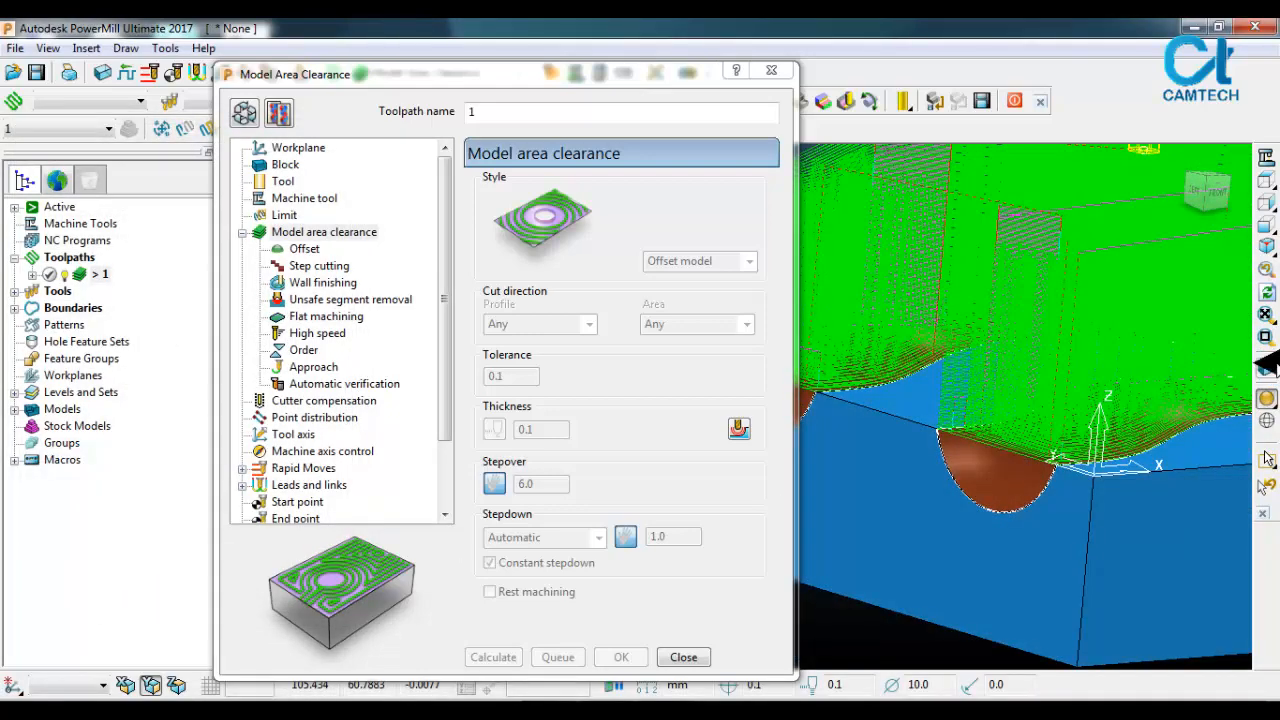
pyautogui.click(1269, 369)
pyautogui.click(1269, 369)
pyautogui.click(1269, 369)
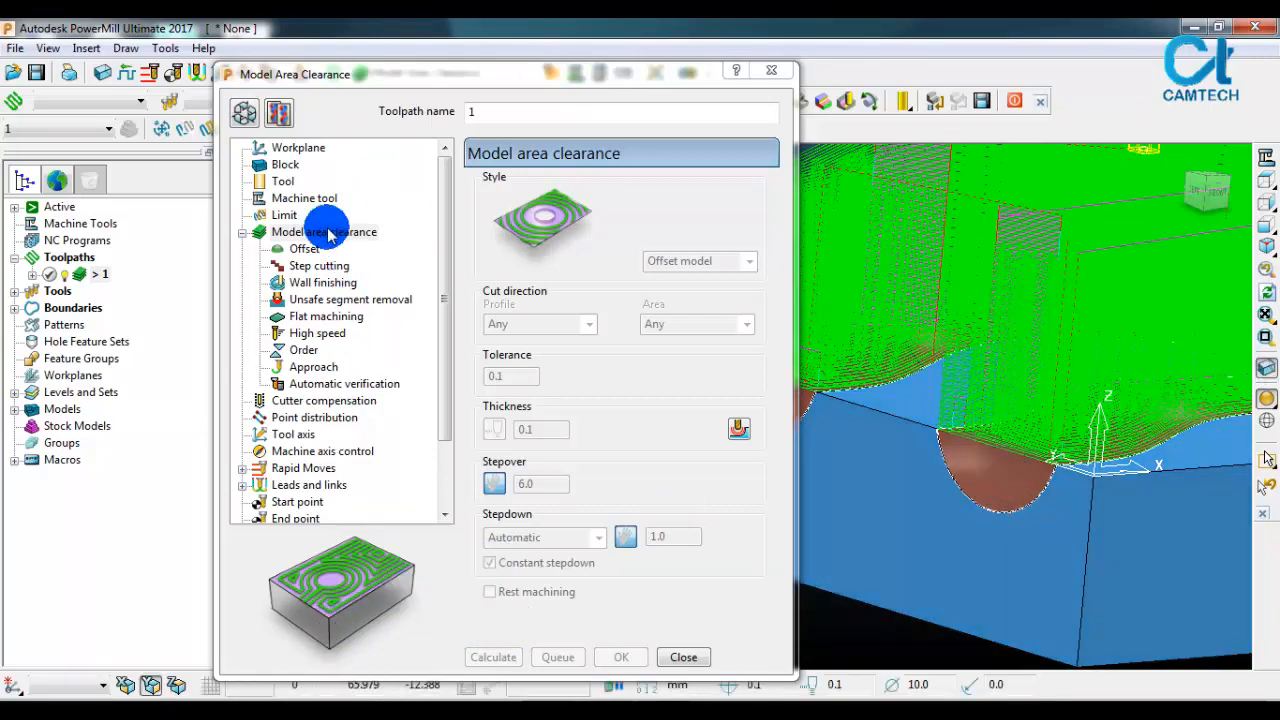
# Step: Make toolpath 1 editable and try to recalculate it with constant stepdown kept on
pyautogui.click(244, 112)
pyautogui.click(489, 564)
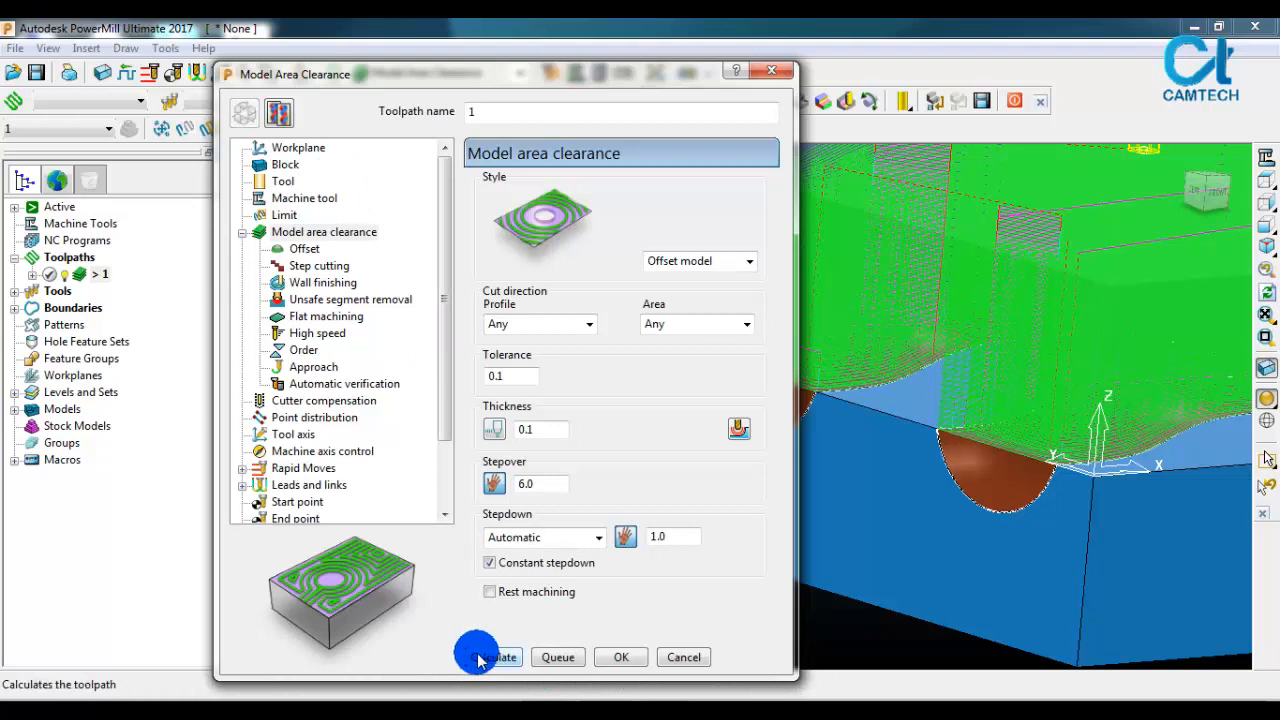
pyautogui.click(493, 657)
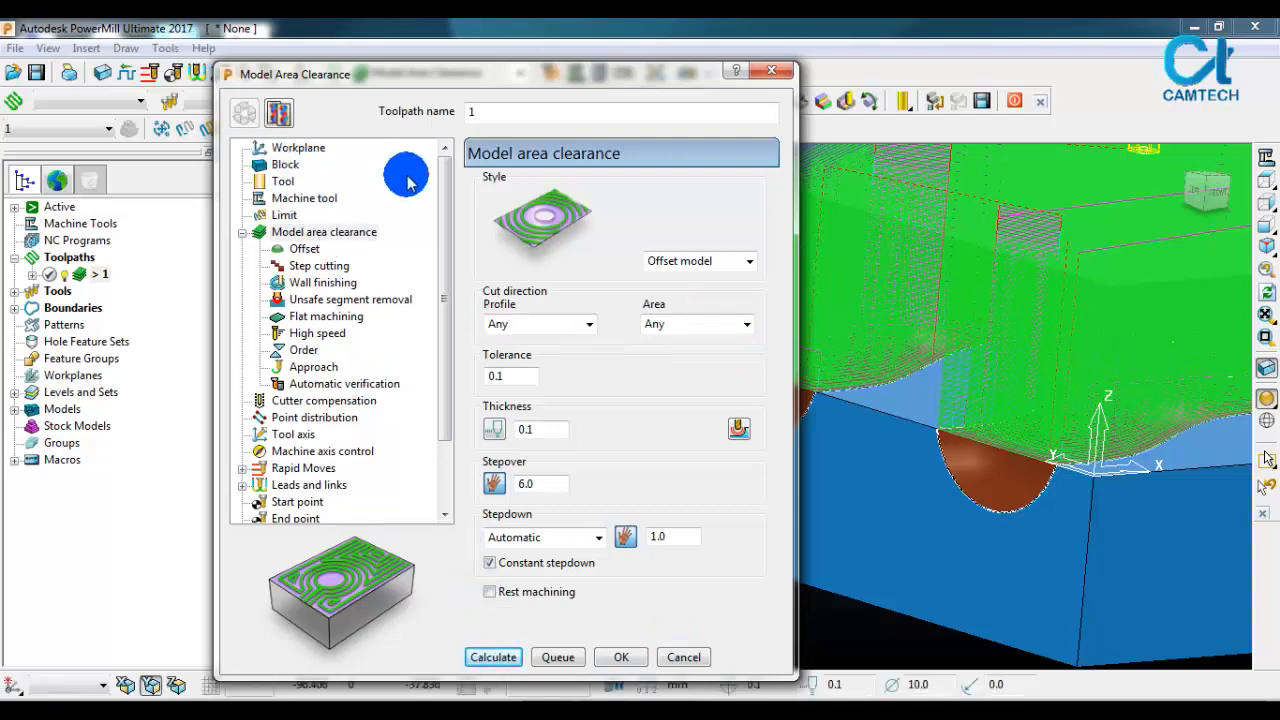
pyautogui.moveTo(981, 377); pyautogui.dragTo(980, 339, button='middle')
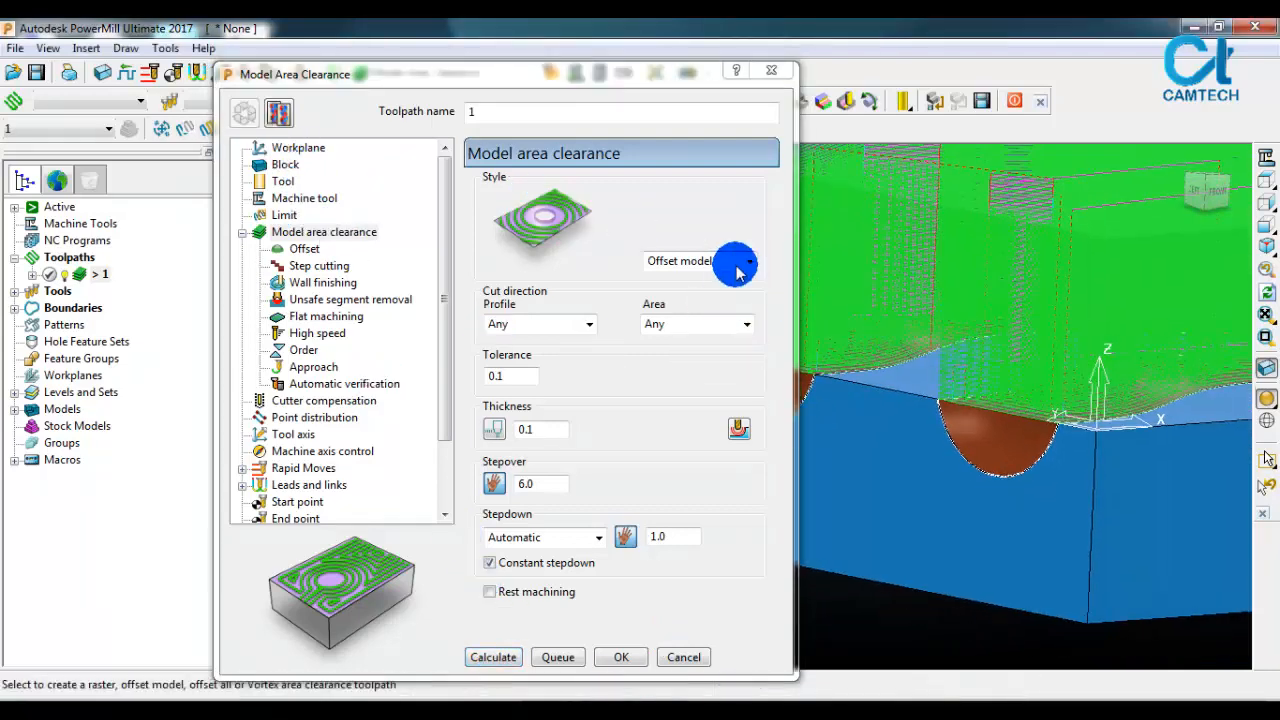
pyautogui.click(245, 116)
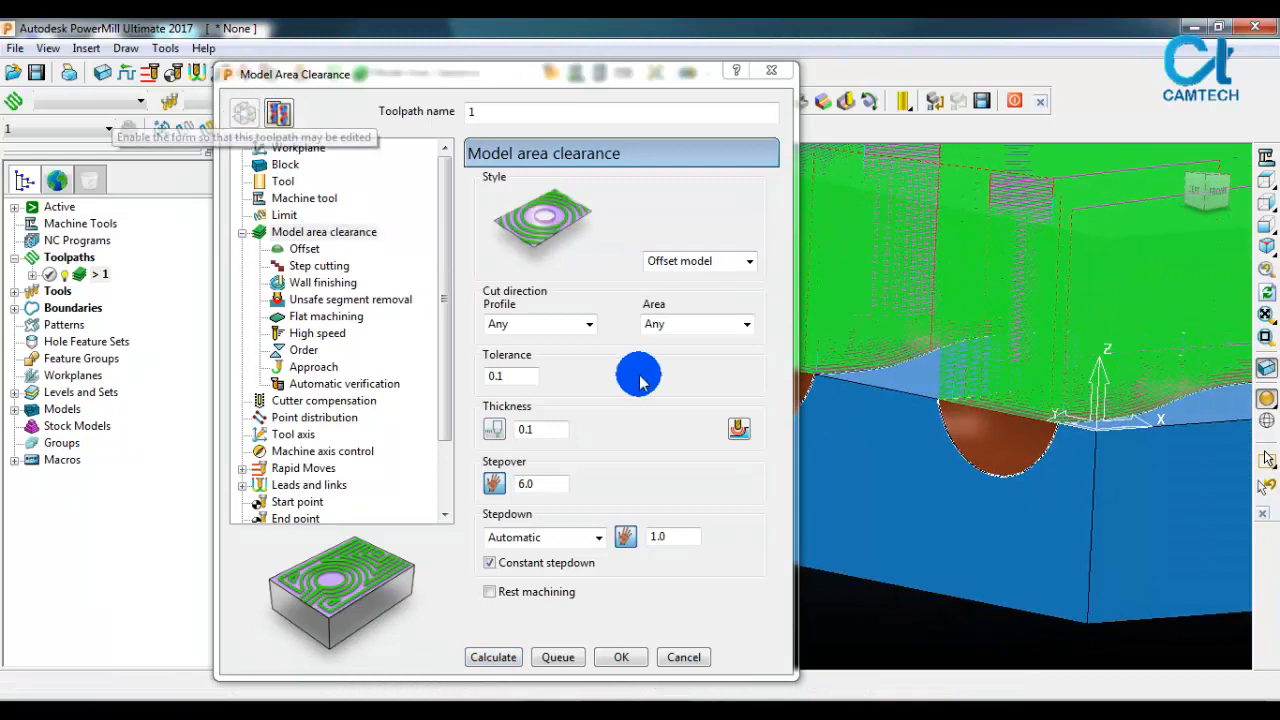
# Step: Recalculate the box block from the model limits while toolpath 1 is editable, and accept it
pyautogui.click(100, 75)
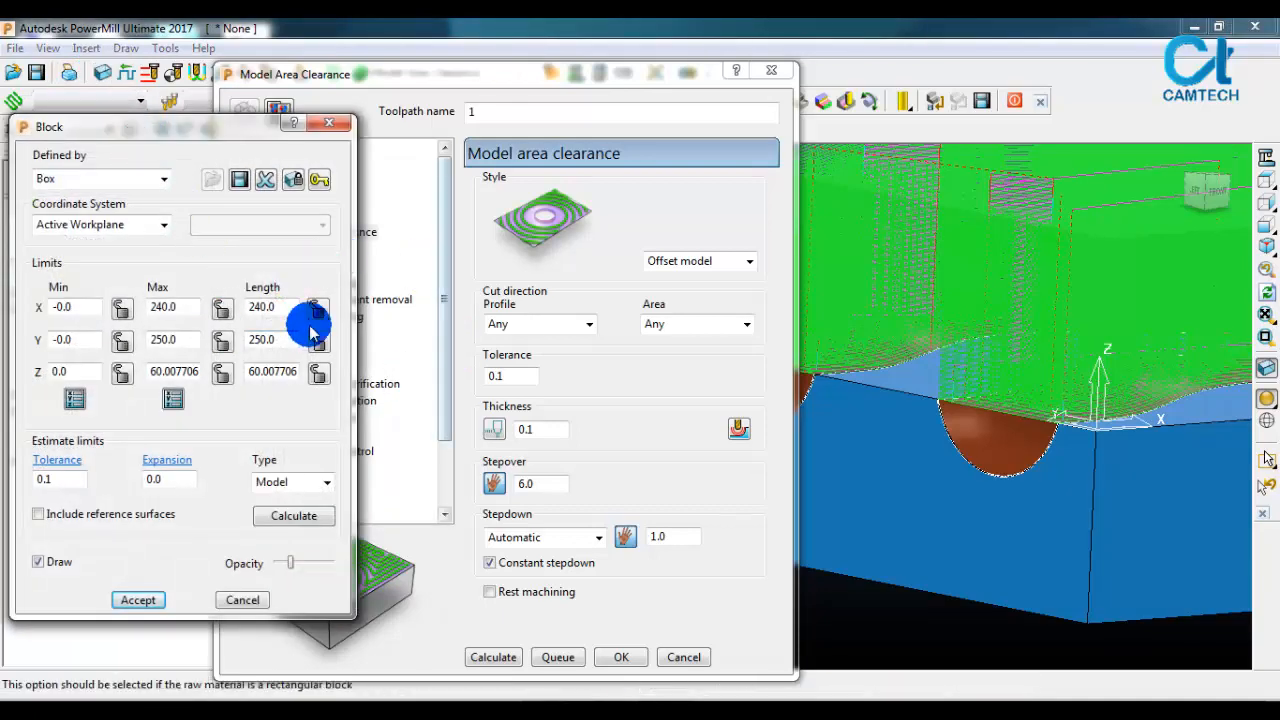
pyautogui.click(293, 515)
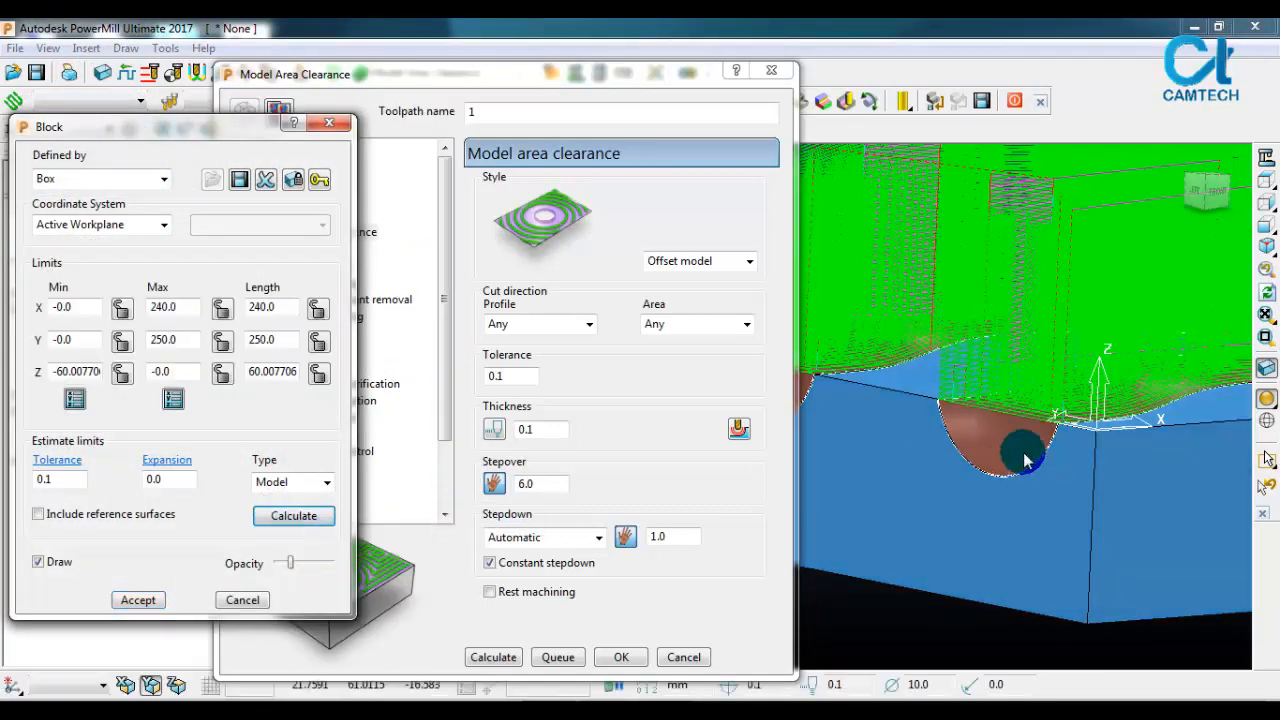
pyautogui.click(140, 600)
# Step: Recalculate the Model Area Clearance toolpath with the new block, dismiss the plunge move warning, and close the settings
pyautogui.click(495, 660)
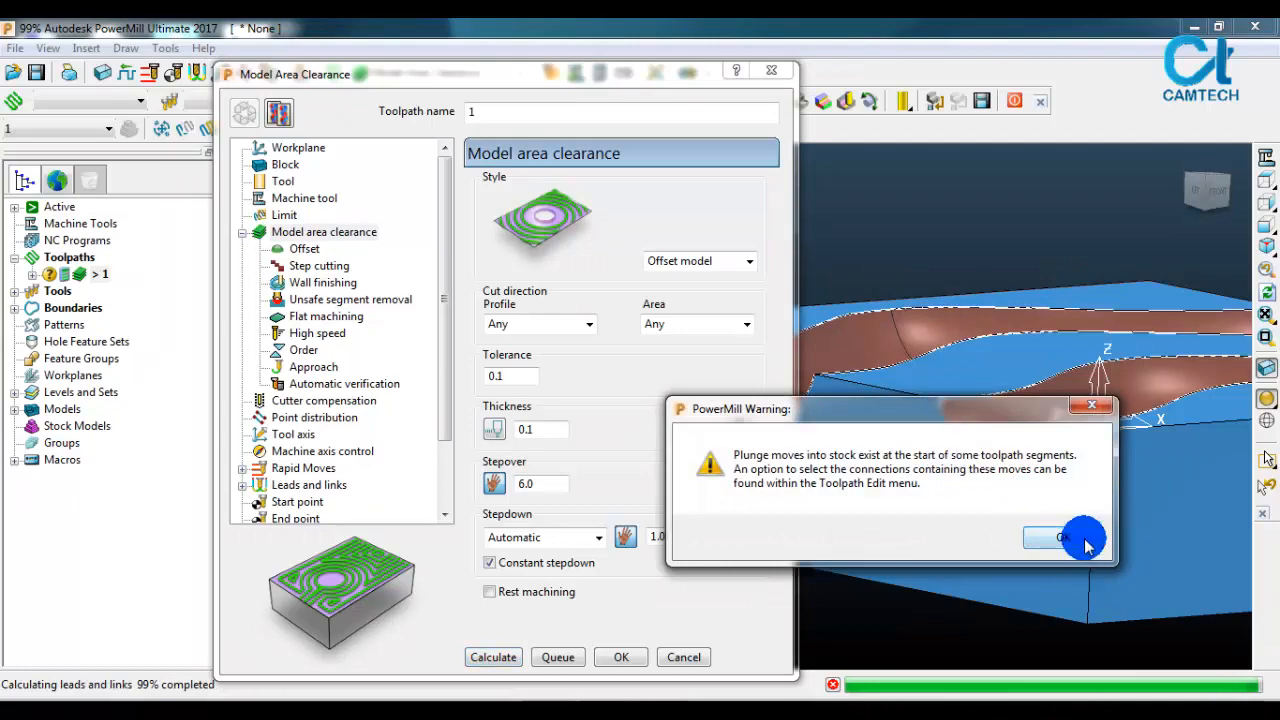
pyautogui.click(1063, 538)
pyautogui.scroll(5, 960, 457)
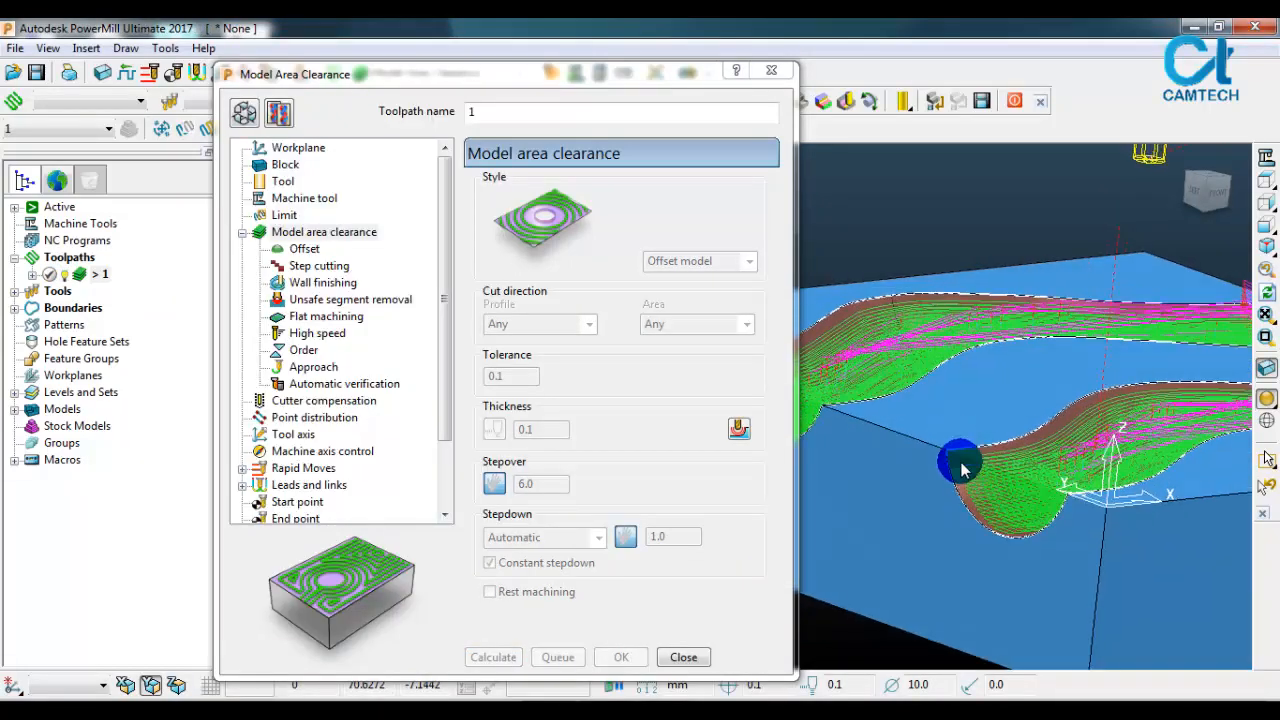
pyautogui.moveTo(1008, 484); pyautogui.dragTo(1040, 420, button='middle')
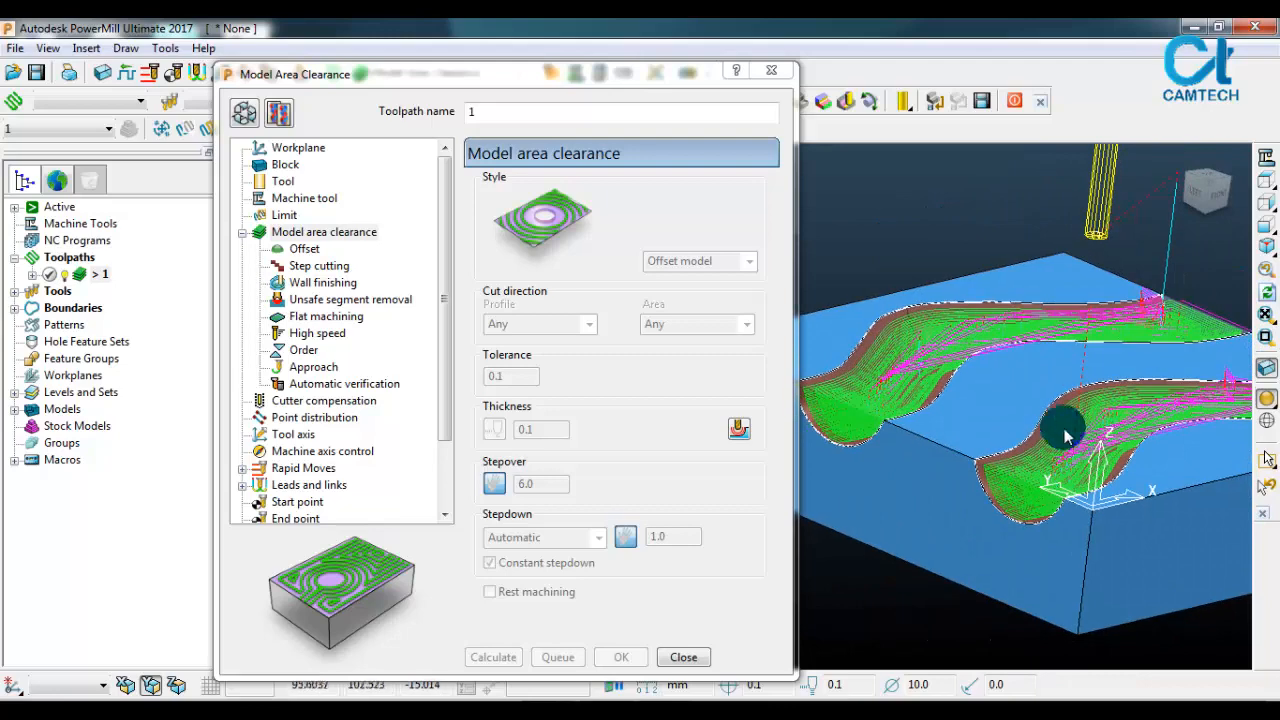
pyautogui.click(690, 658)
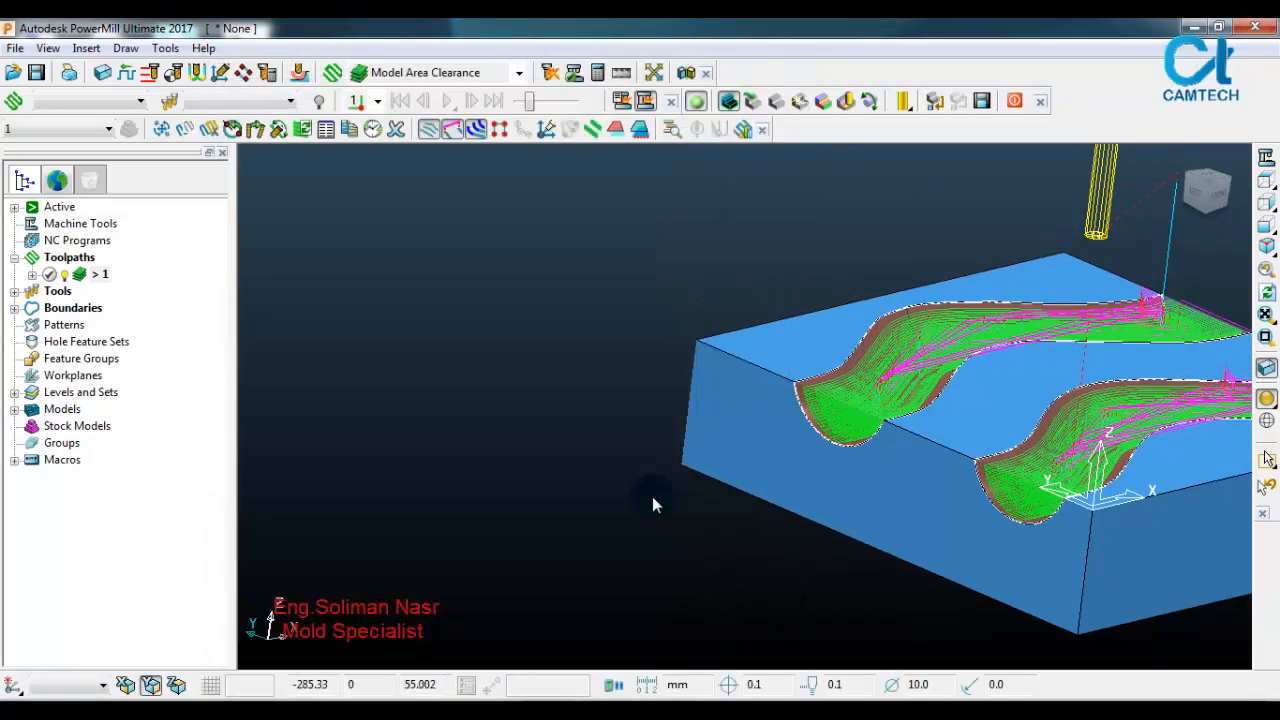
# Step: Examine the recalculated roughing passes and link moves inside both channels
pyautogui.scroll(-3, 765, 505)
pyautogui.scroll(3, 1037, 575)
pyautogui.moveTo(1037, 575); pyautogui.dragTo(740, 355, button='middle')
pyautogui.scroll(5, 740, 355)
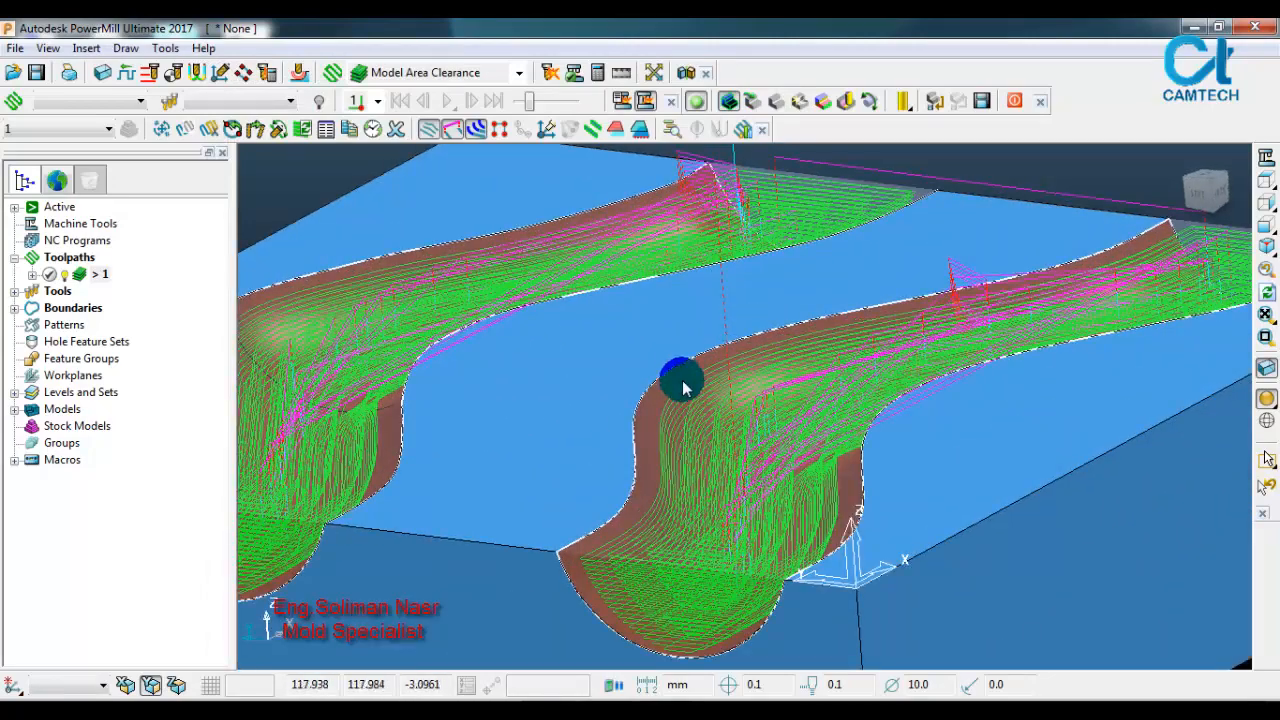
pyautogui.scroll(-4, 677, 392)
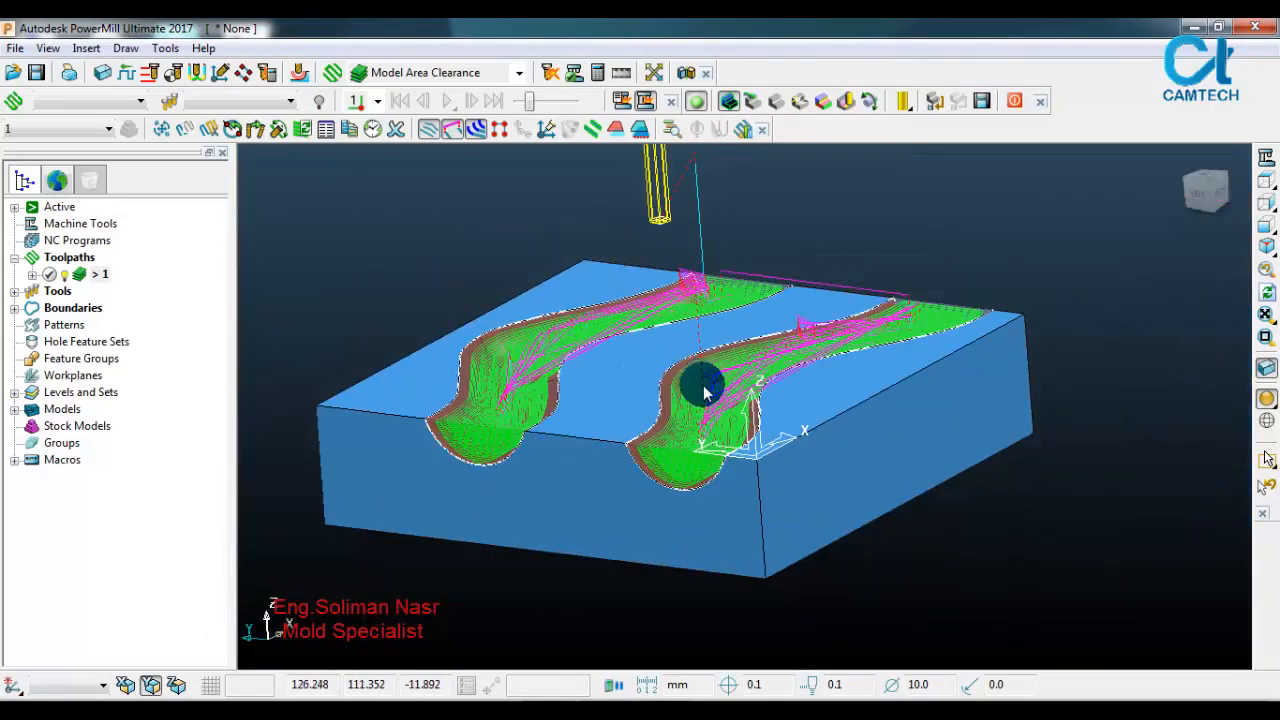
pyautogui.scroll(6, 494, 398)
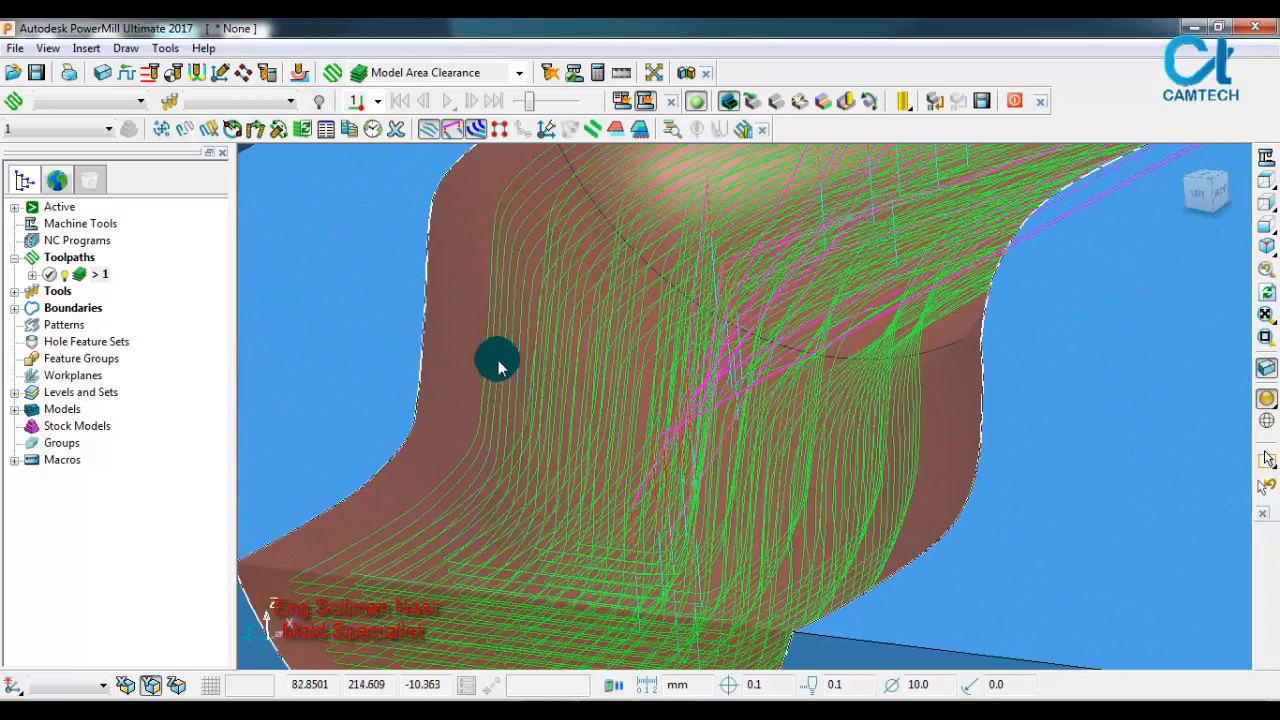
pyautogui.scroll(-5, 505, 367)
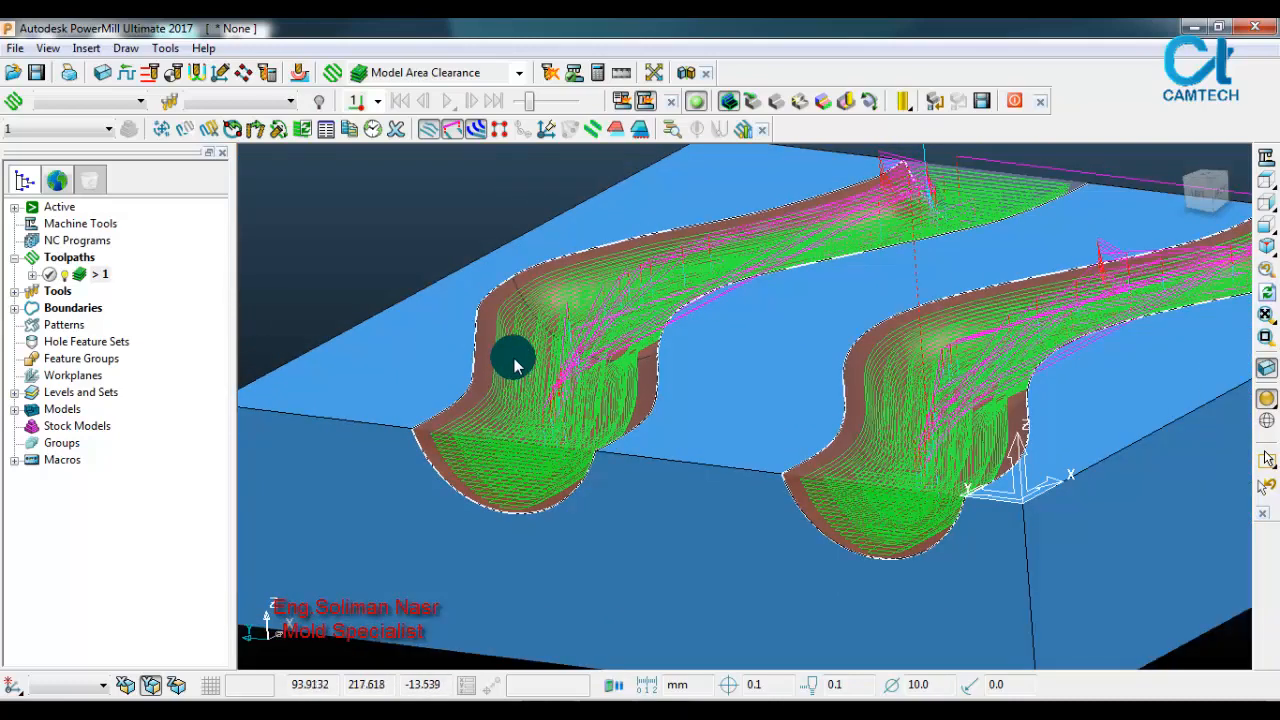
# Step: Review the spindle speed and the cutting, plunging and skim feed rates of toolpath 1 against its moves in the model
pyautogui.click(125, 74)
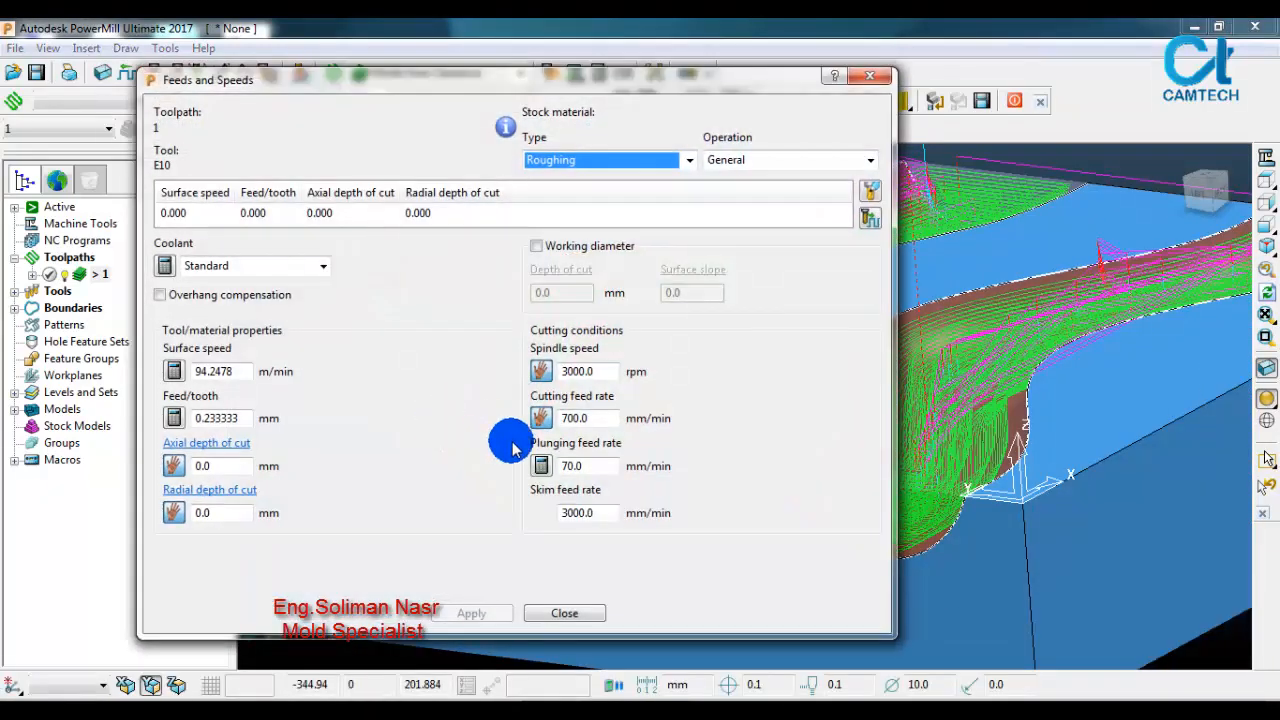
pyautogui.click(596, 430)
pyautogui.click(578, 466)
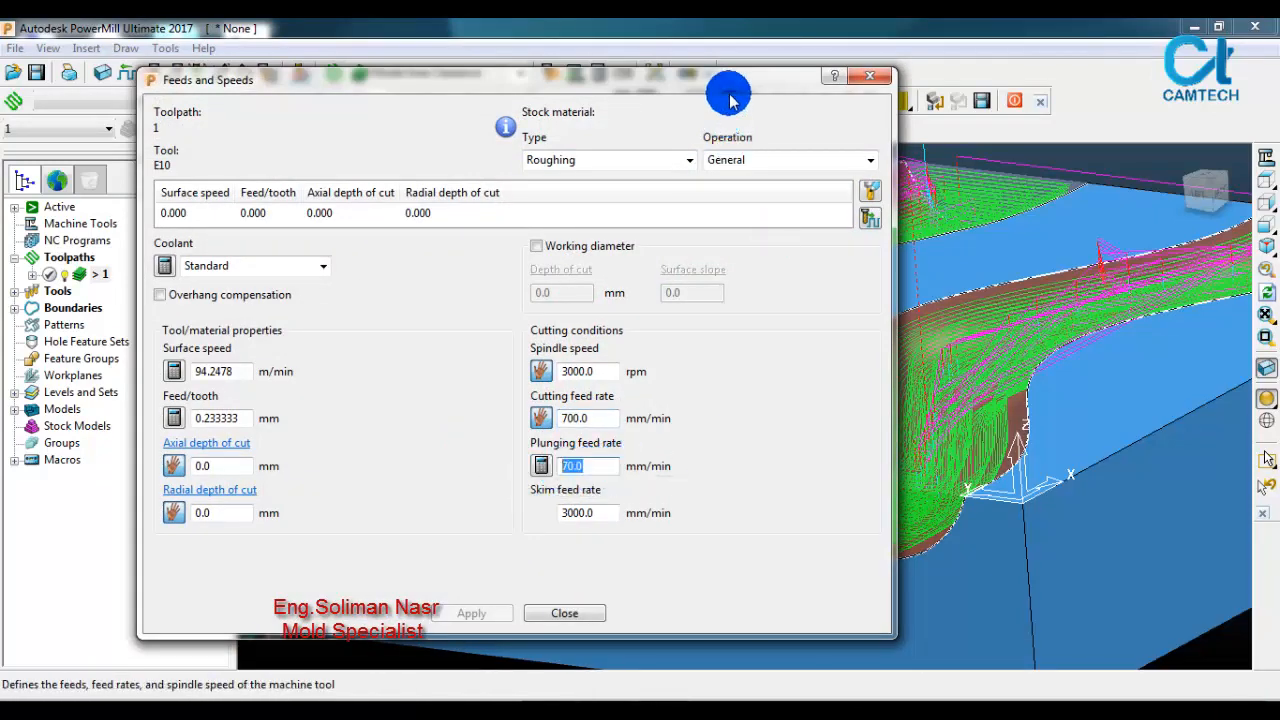
pyautogui.moveTo(730, 94); pyautogui.dragTo(548, 77)
pyautogui.scroll(8, 963, 206)
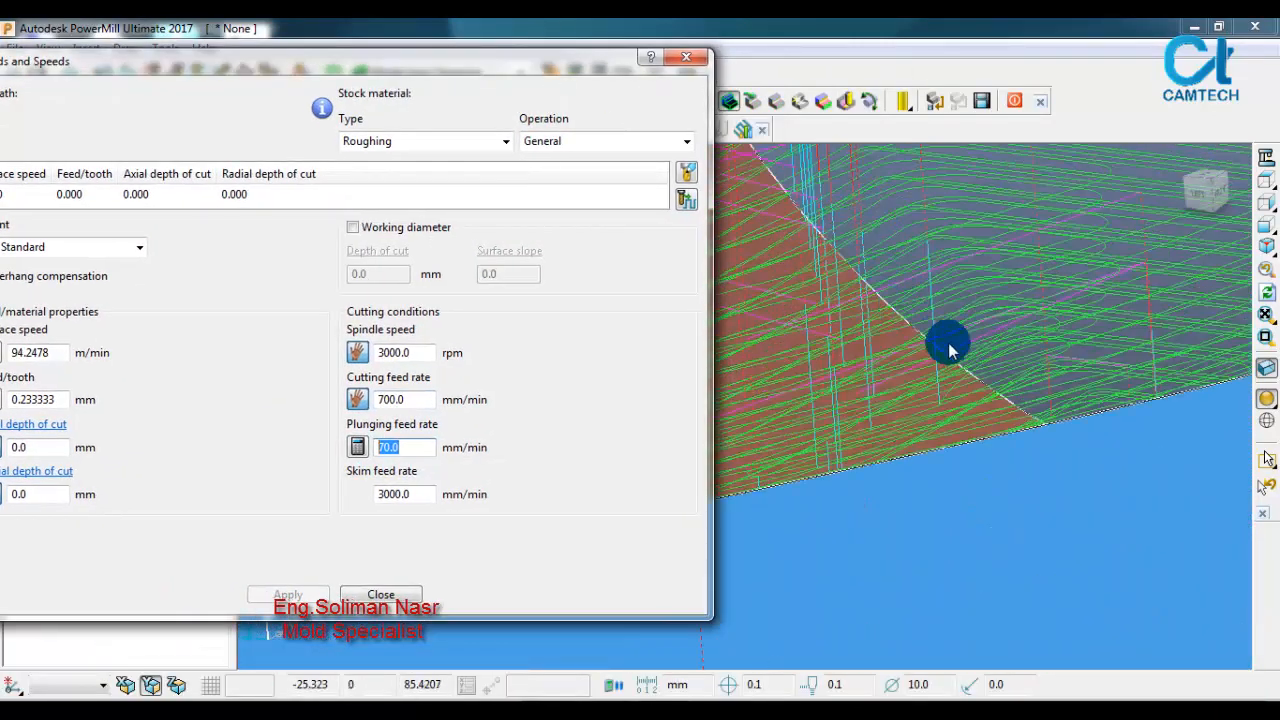
pyautogui.moveTo(943, 362); pyautogui.dragTo(830, 375, button='middle')
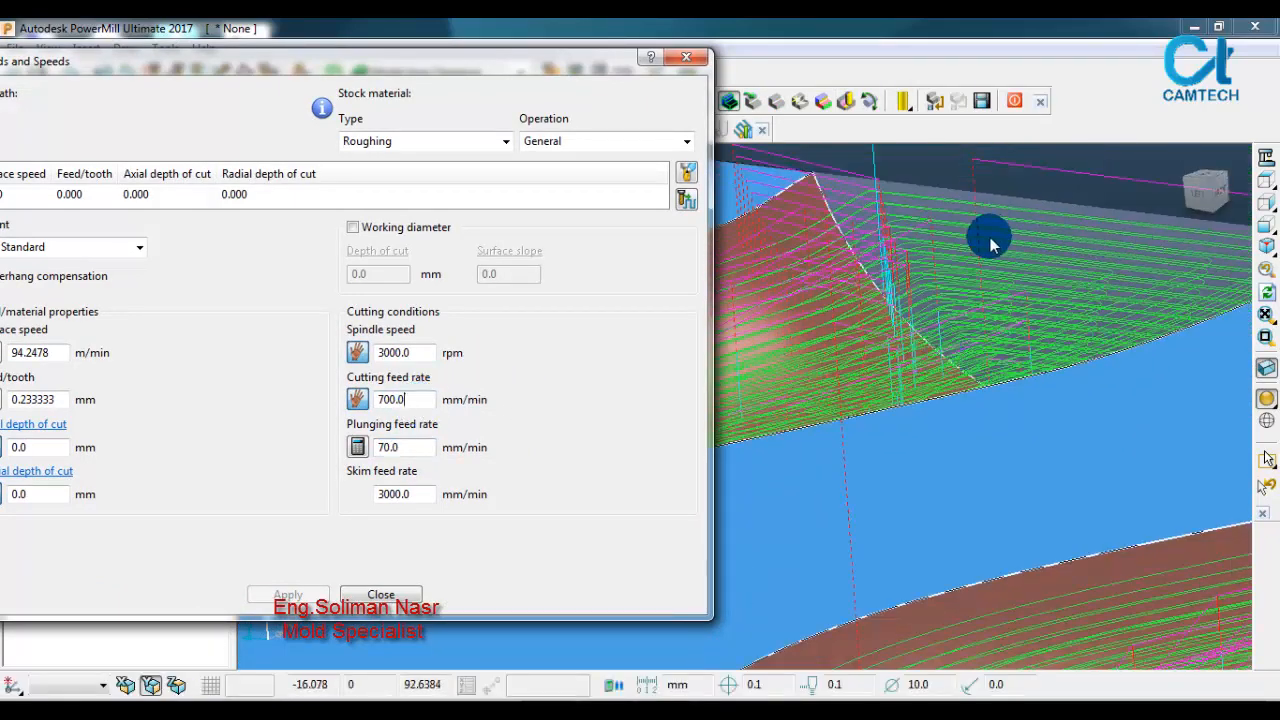
pyautogui.moveTo(990, 245)
pyautogui.mouseDown(button='middle')
pyautogui.moveTo(952, 246)
pyautogui.moveTo(965, 250)
pyautogui.mouseUp(button='middle')
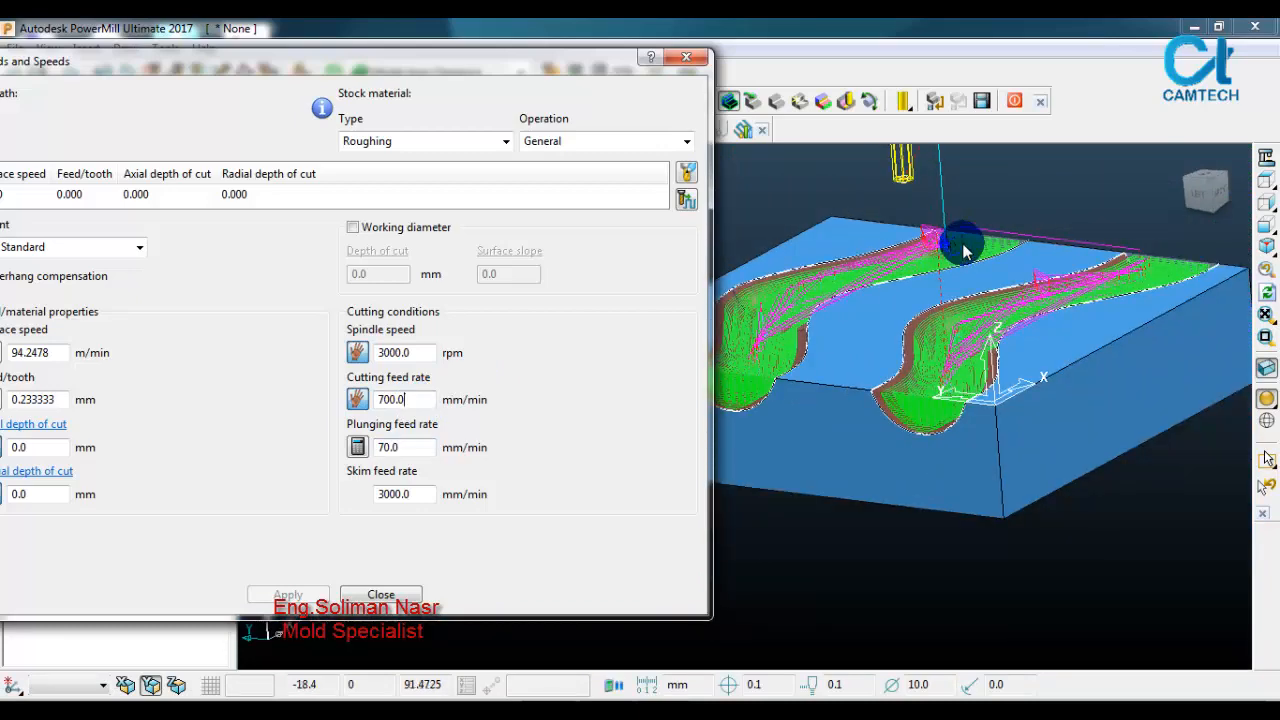
pyautogui.moveTo(1143, 263); pyautogui.dragTo(1134, 271, button='middle')
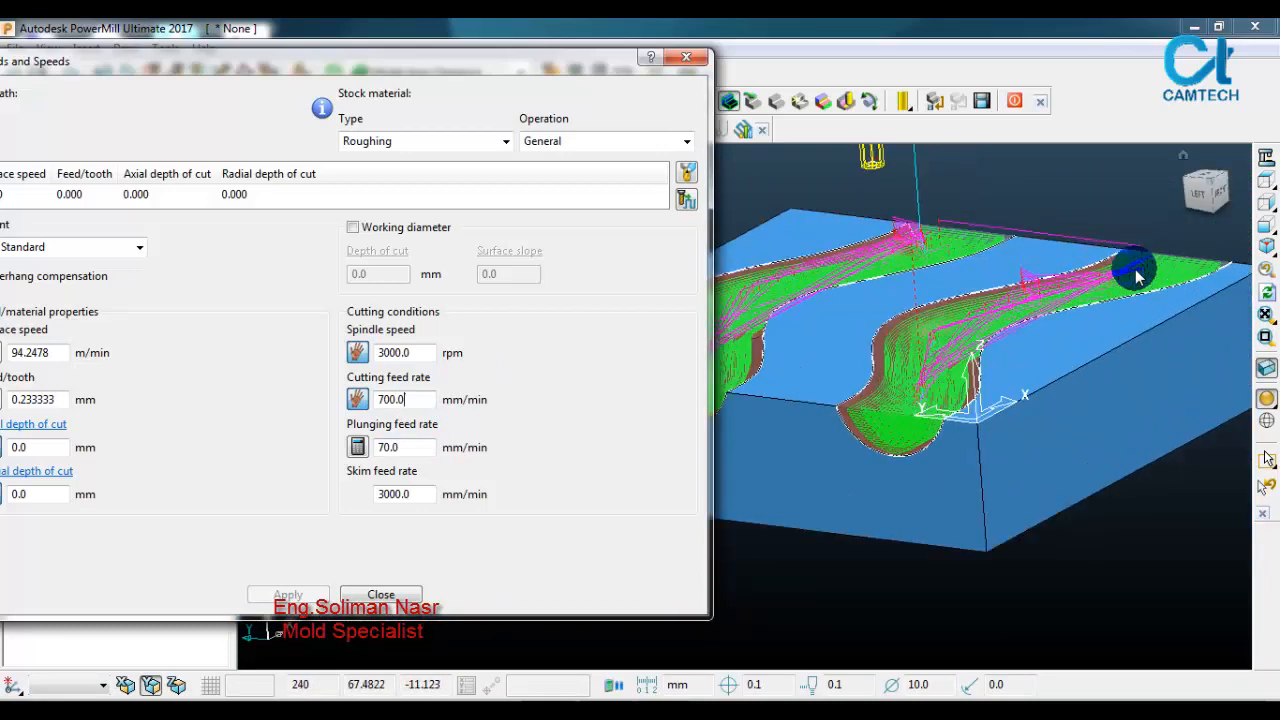
pyautogui.click(402, 494)
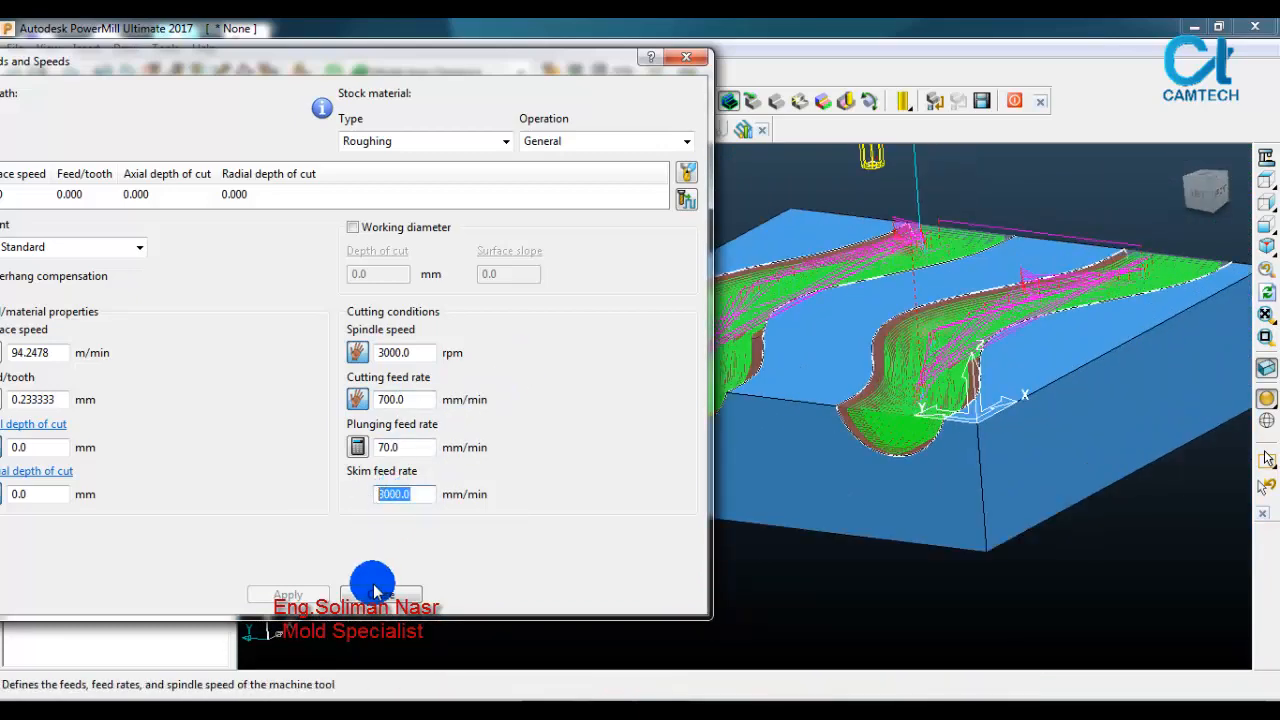
pyautogui.click(384, 597)
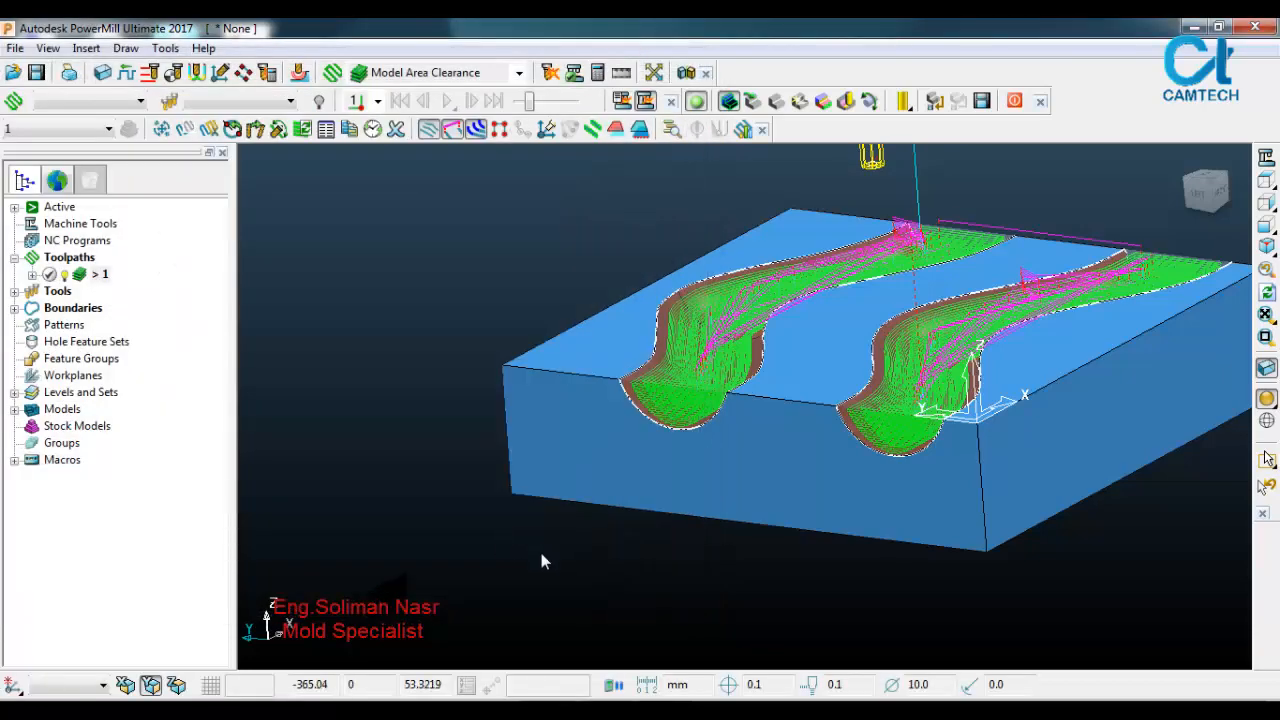
# Step: Examine the roughing passes and link moves of toolpath 1 across both channels from several angles
pyautogui.scroll(-4, 622, 445)
pyautogui.scroll(2, 853, 284)
pyautogui.moveTo(783, 302); pyautogui.dragTo(603, 521, button='middle')
pyautogui.keyDown('shift'); pyautogui.moveTo(717, 534); pyautogui.dragTo(755, 410, button='middle'); pyautogui.keyUp('shift')
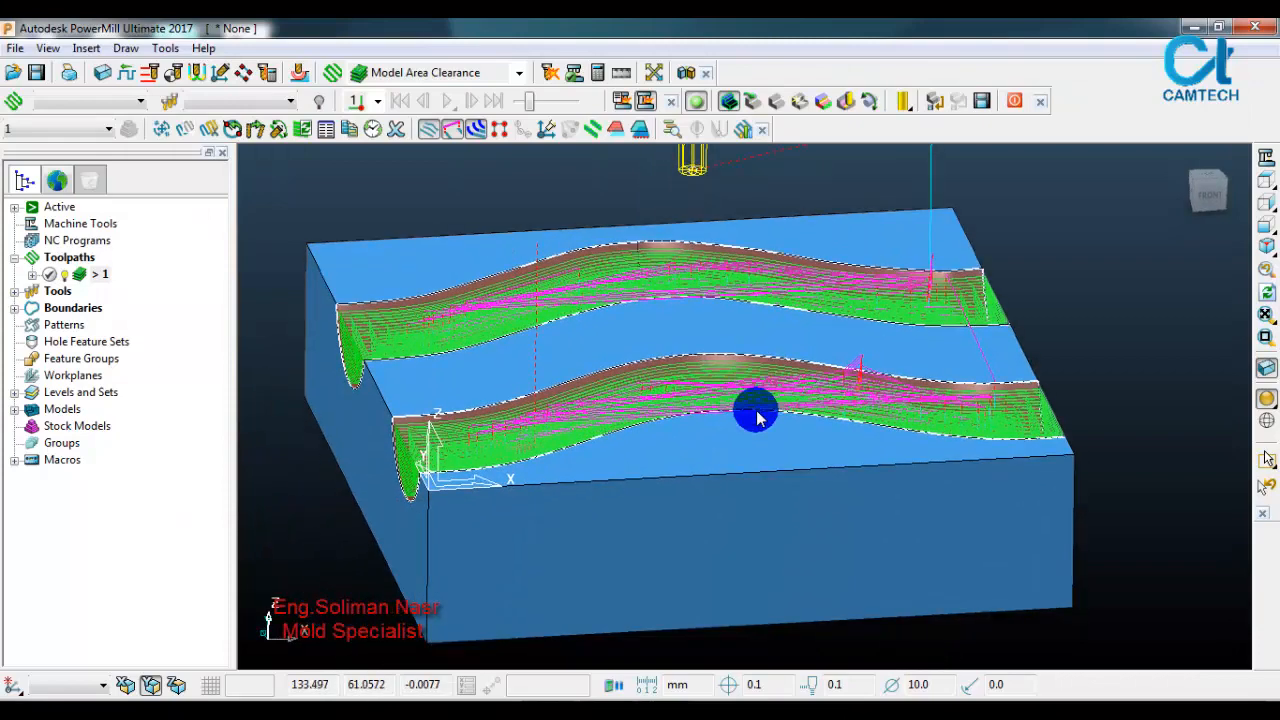
pyautogui.scroll(3, 755, 410)
pyautogui.scroll(-6, 746, 411)
pyautogui.moveTo(686, 432); pyautogui.dragTo(788, 407, button='middle')
pyautogui.scroll(2, 785, 402)
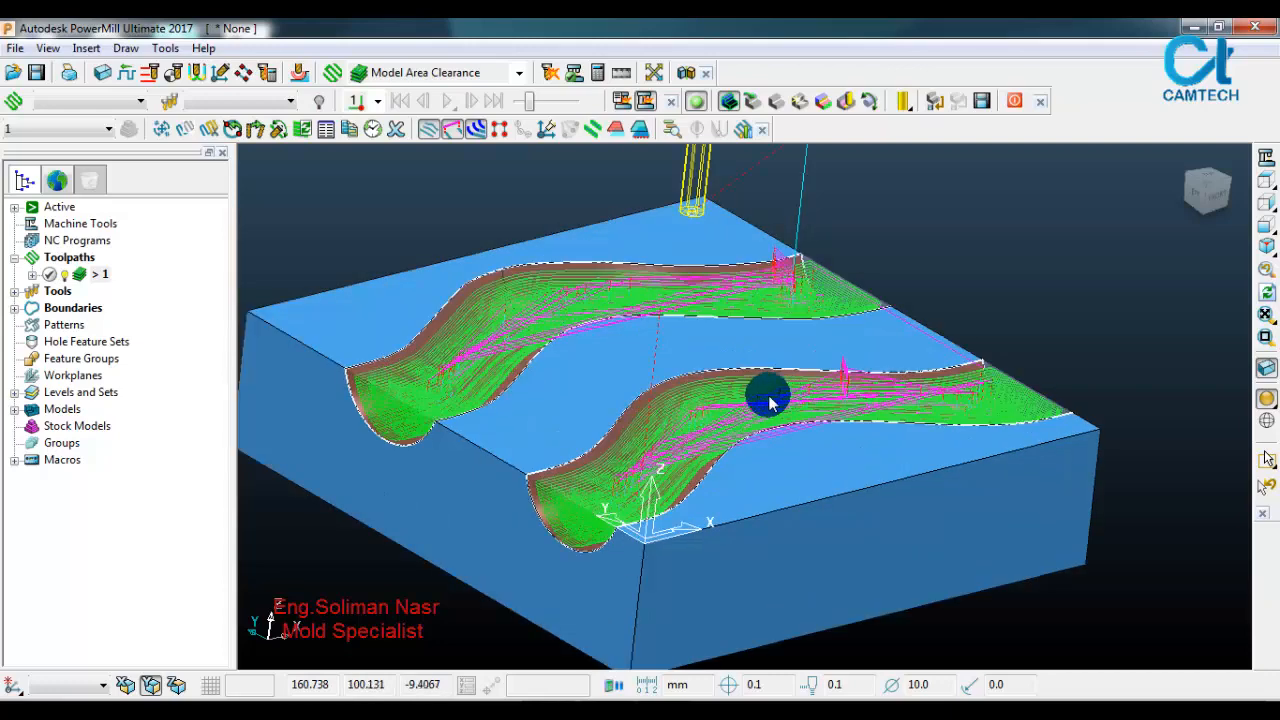
pyautogui.moveTo(568, 418)
pyautogui.mouseDown(button='middle')
pyautogui.moveTo(609, 471)
pyautogui.moveTo(789, 366)
pyautogui.moveTo(557, 436)
pyautogui.mouseUp(button='middle')
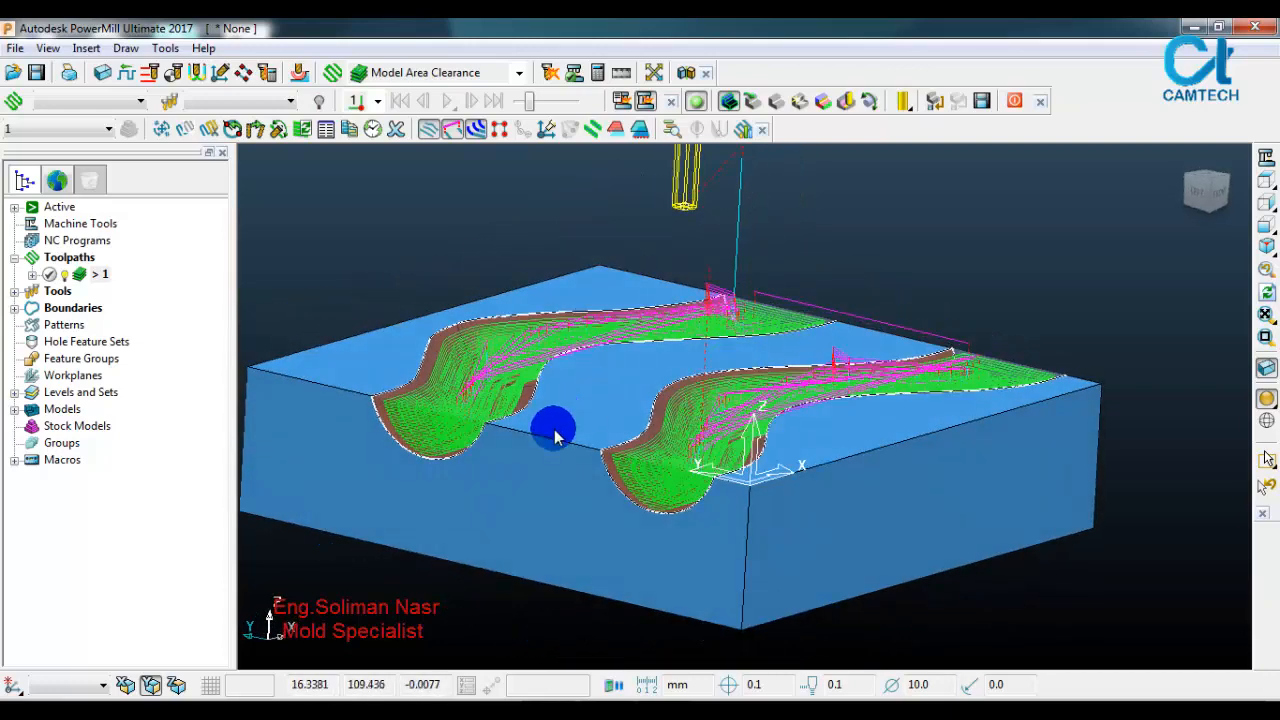
# Step: End the current ViewMill session and set up a new shaded one to simulate toolpath 1 from its start
pyautogui.click(1014, 100)
pyautogui.click(982, 155)
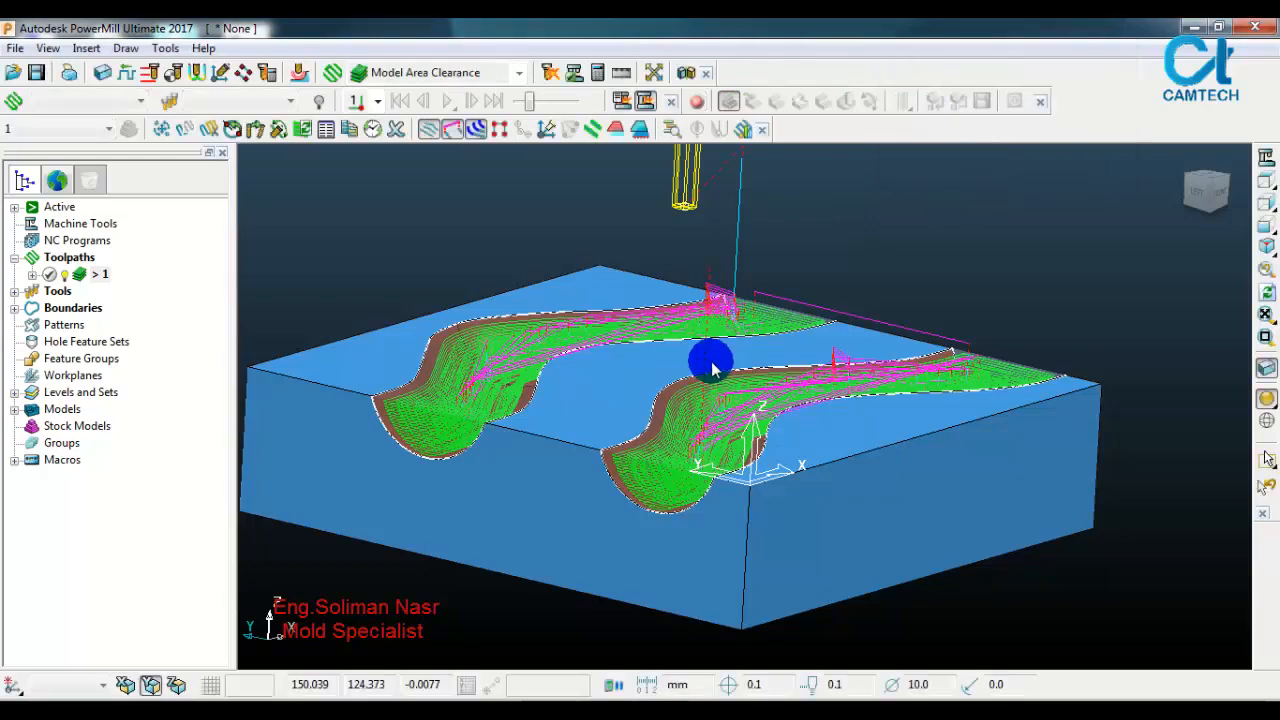
pyautogui.moveTo(709, 357); pyautogui.dragTo(727, 452, button='middle')
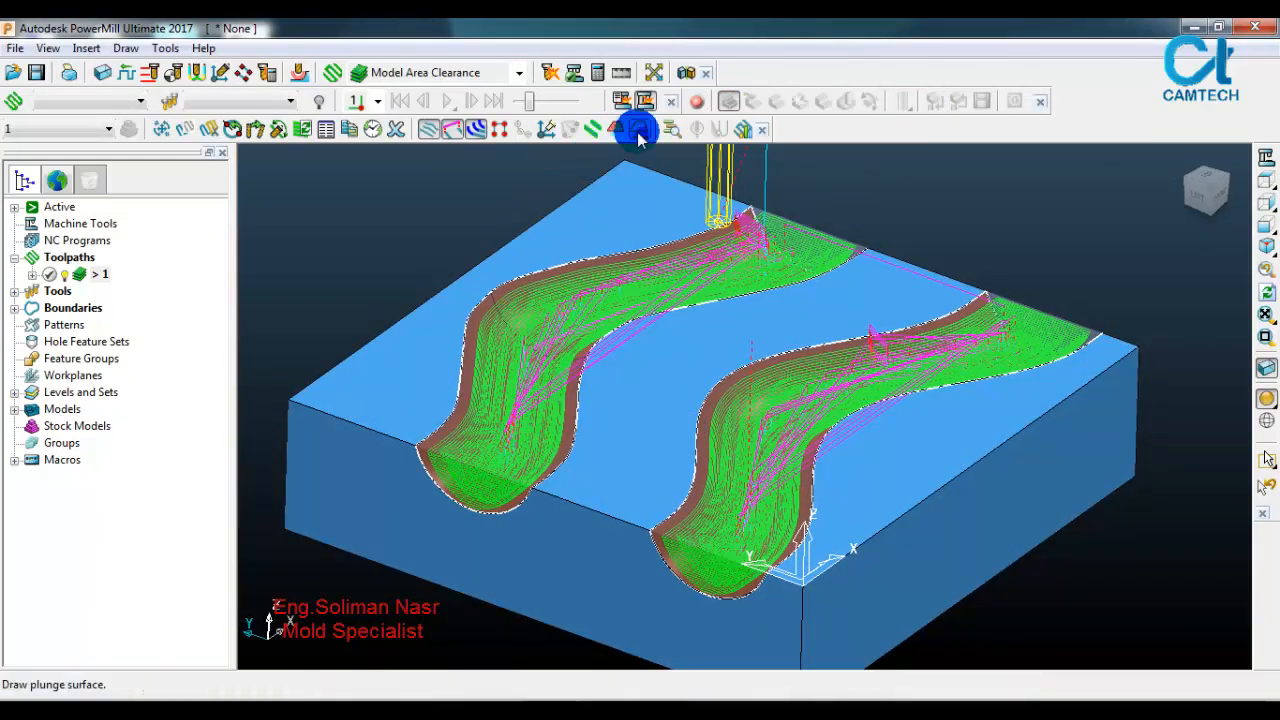
pyautogui.rightClick(97, 279)
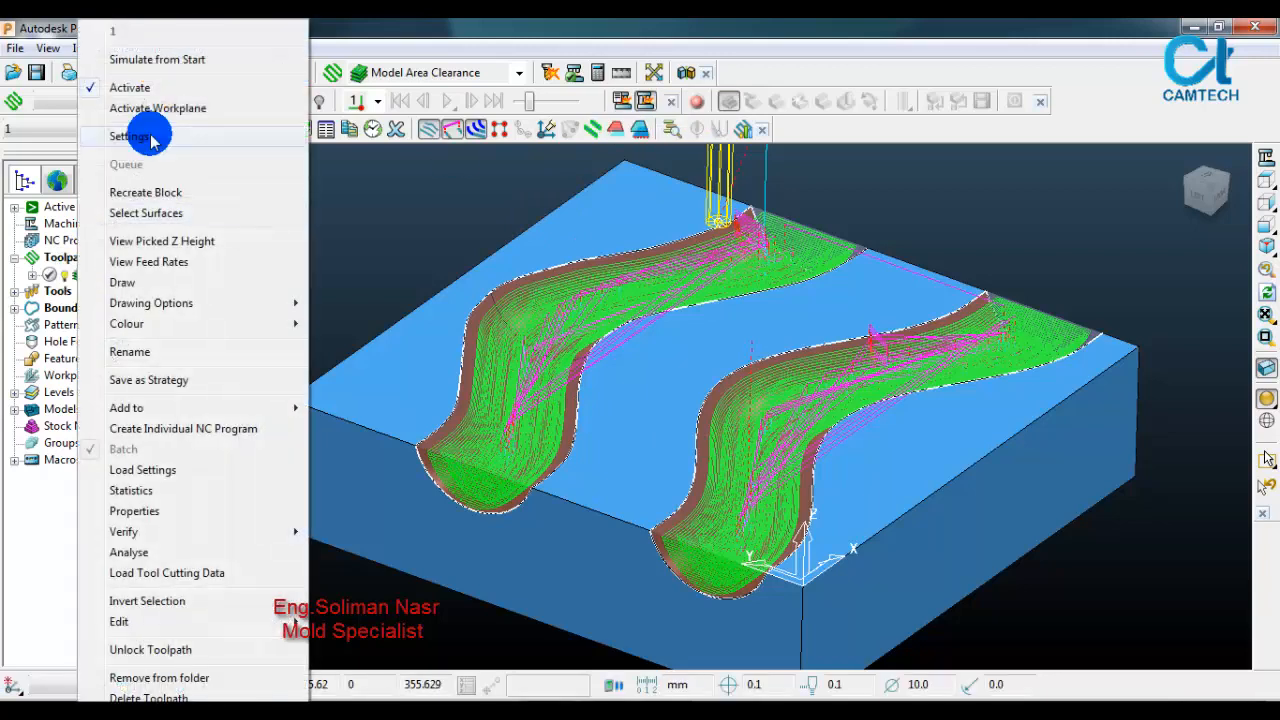
pyautogui.click(166, 58)
pyautogui.click(697, 102)
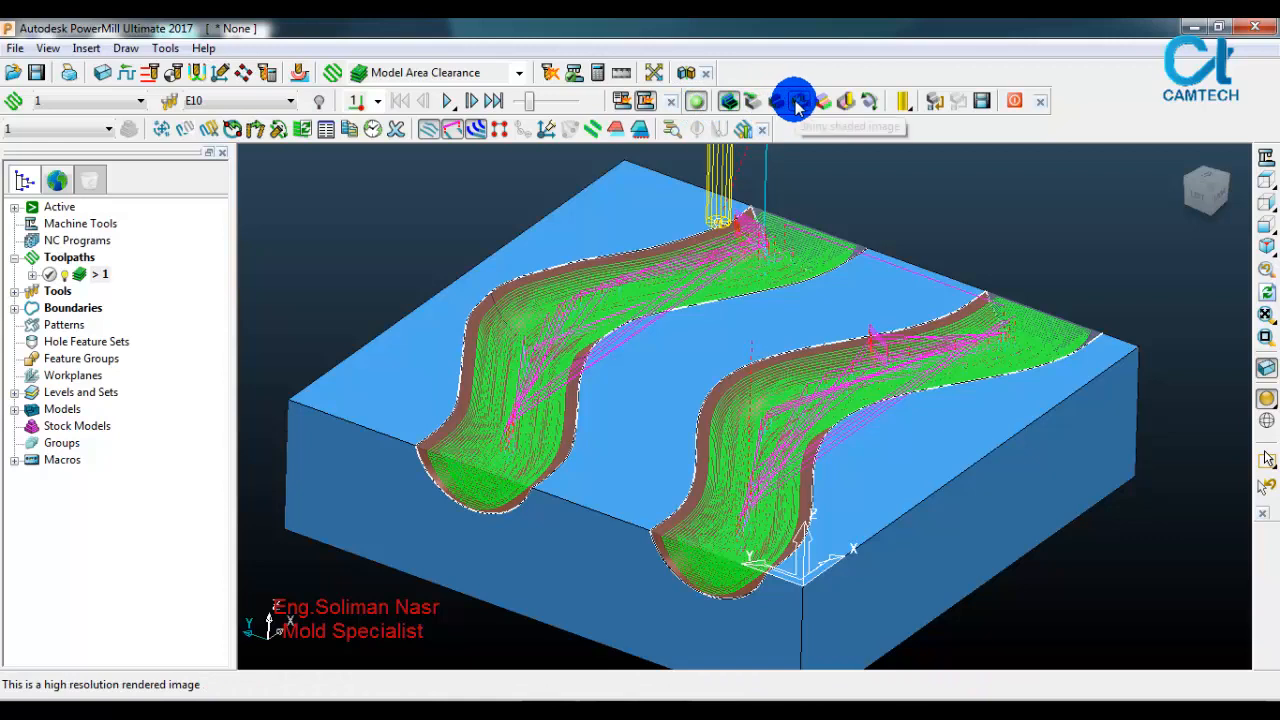
pyautogui.click(787, 104)
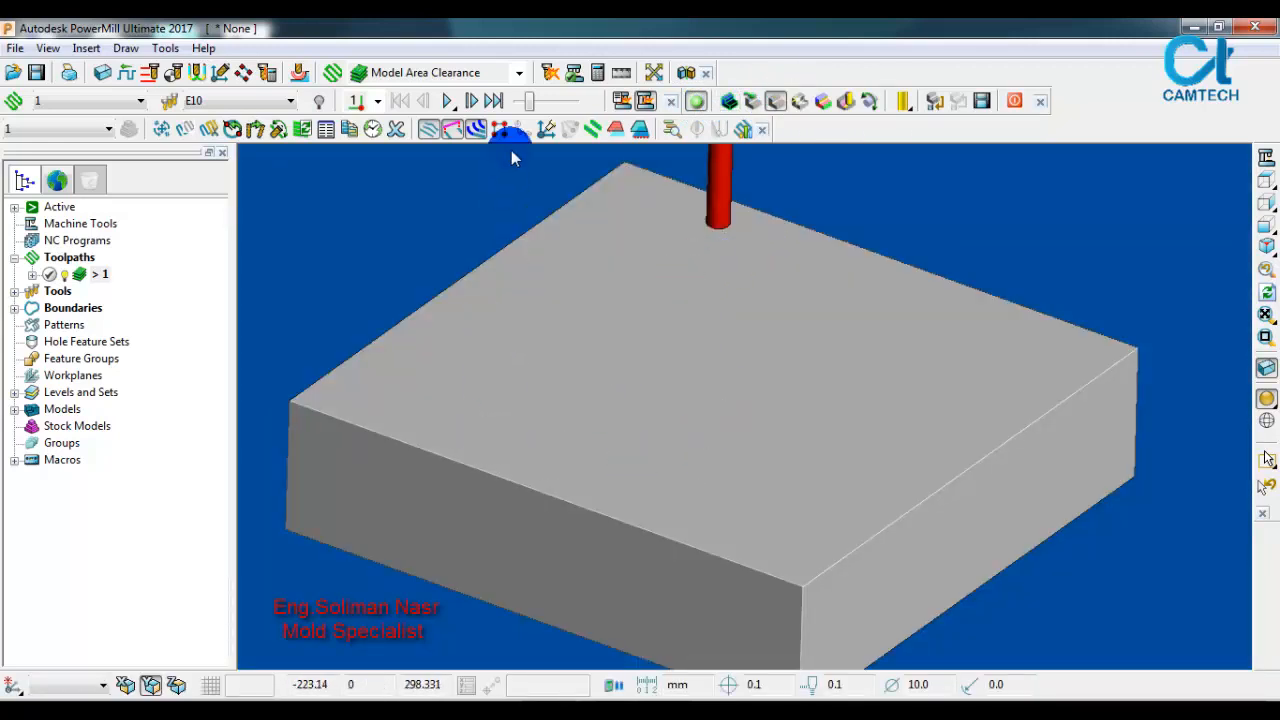
# Step: Run the material removal simulation of toolpath 1 to its end, raising the playback speed to the maximum
pyautogui.click(445, 101)
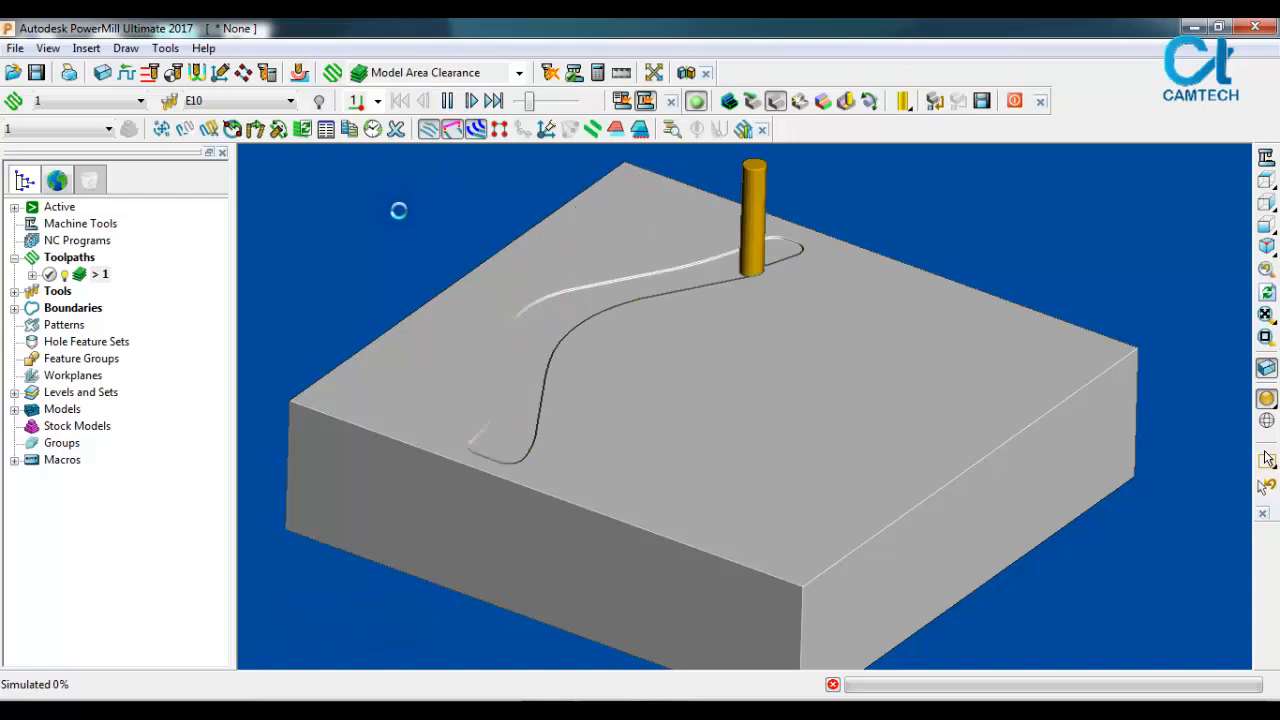
pyautogui.click(447, 101)
pyautogui.click(527, 102)
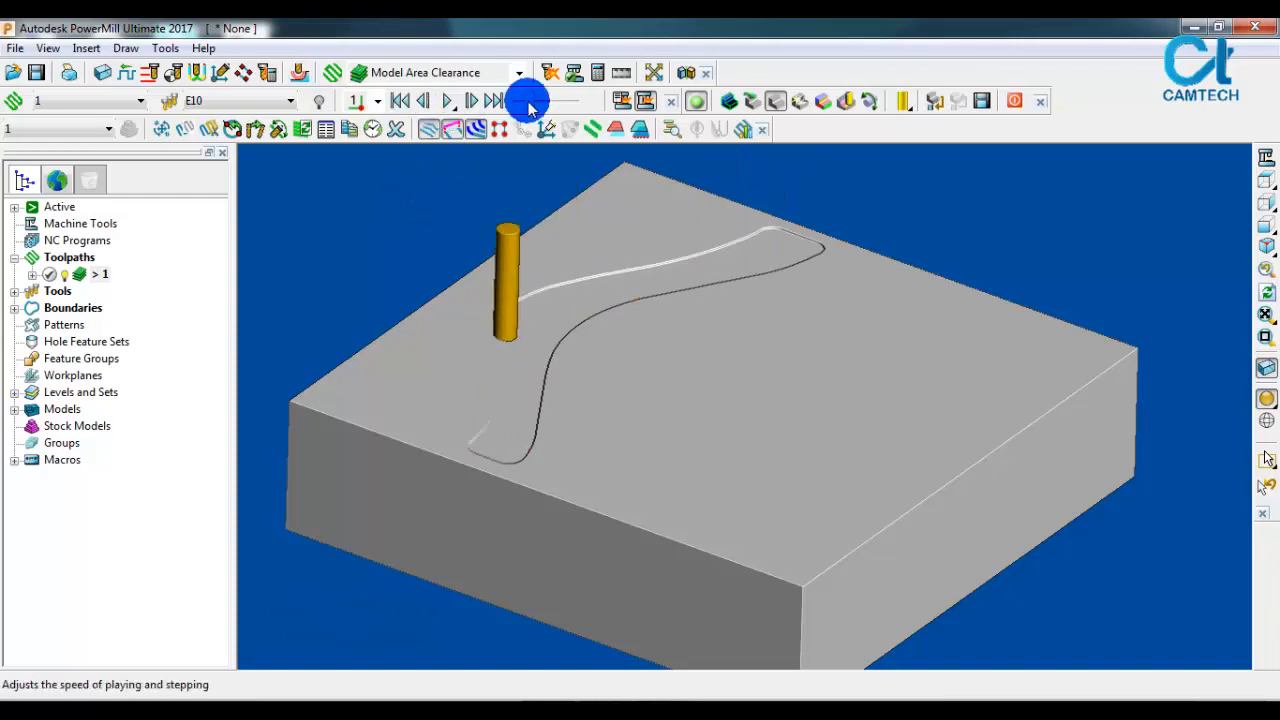
pyautogui.click(447, 101)
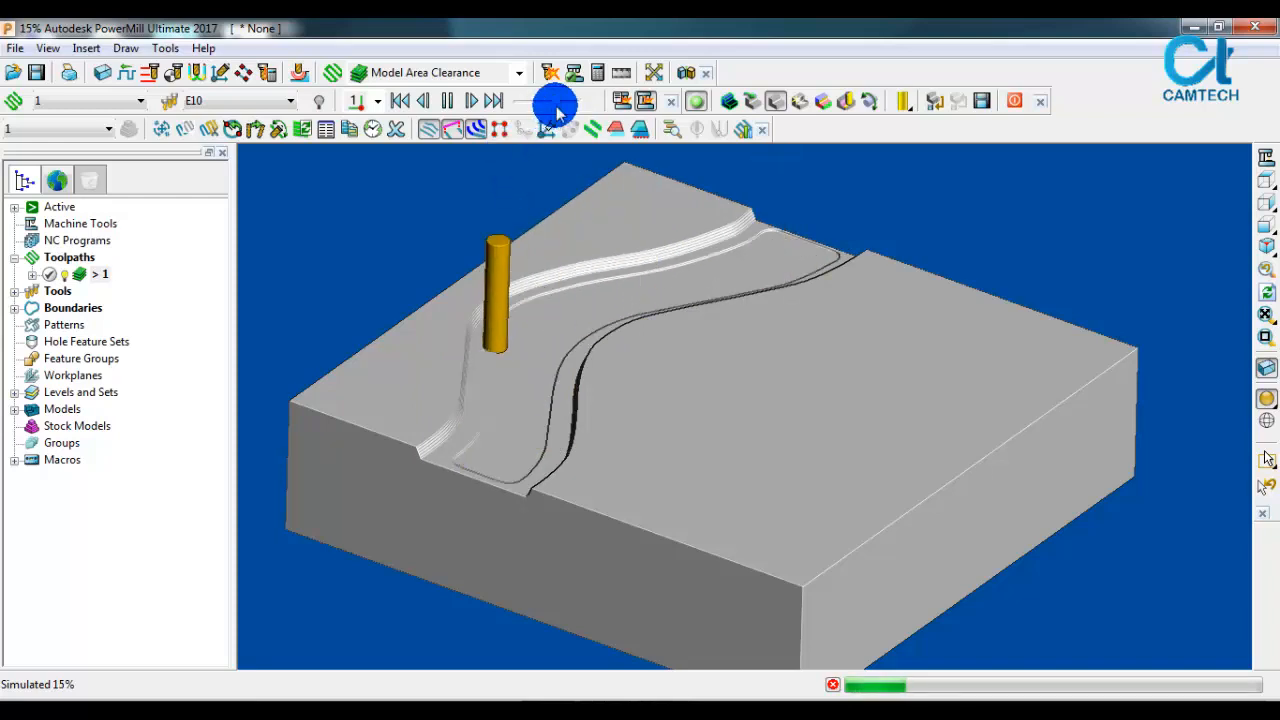
pyautogui.moveTo(555, 103); pyautogui.dragTo(583, 107)
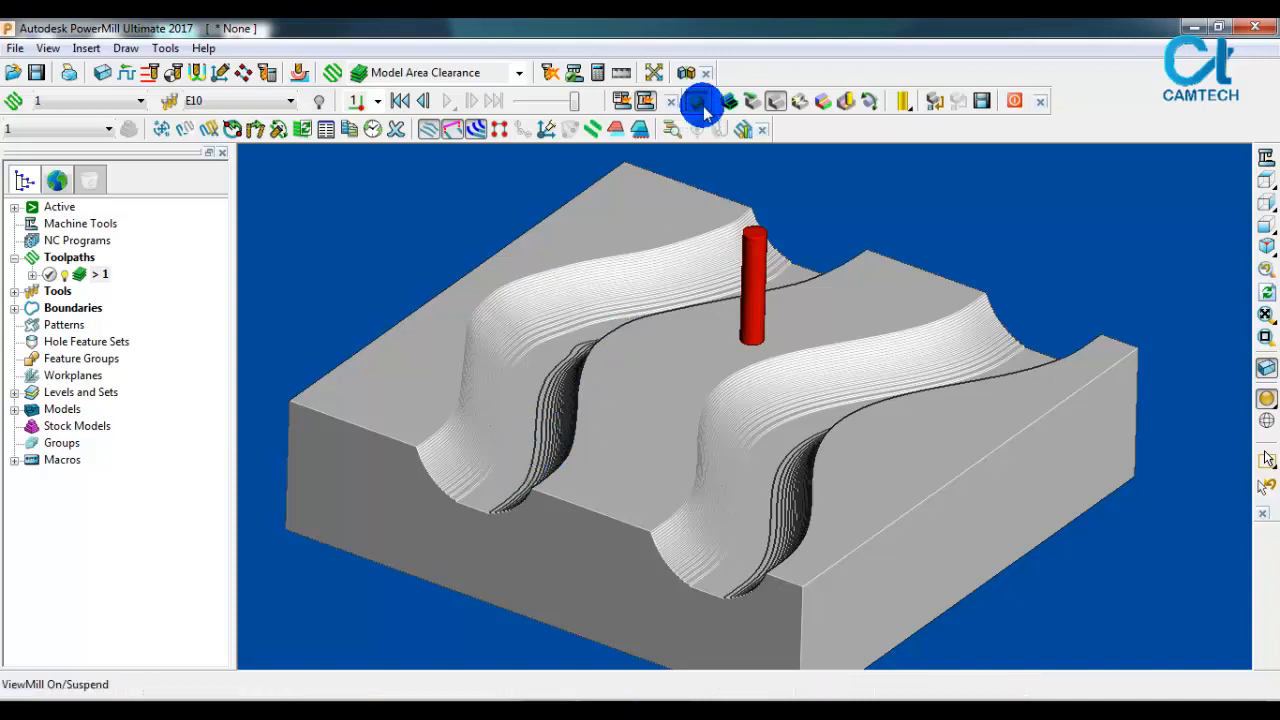
# Step: Return from the simulation image to the model view, hide the block and deactivate toolpath 1
pyautogui.click(753, 104)
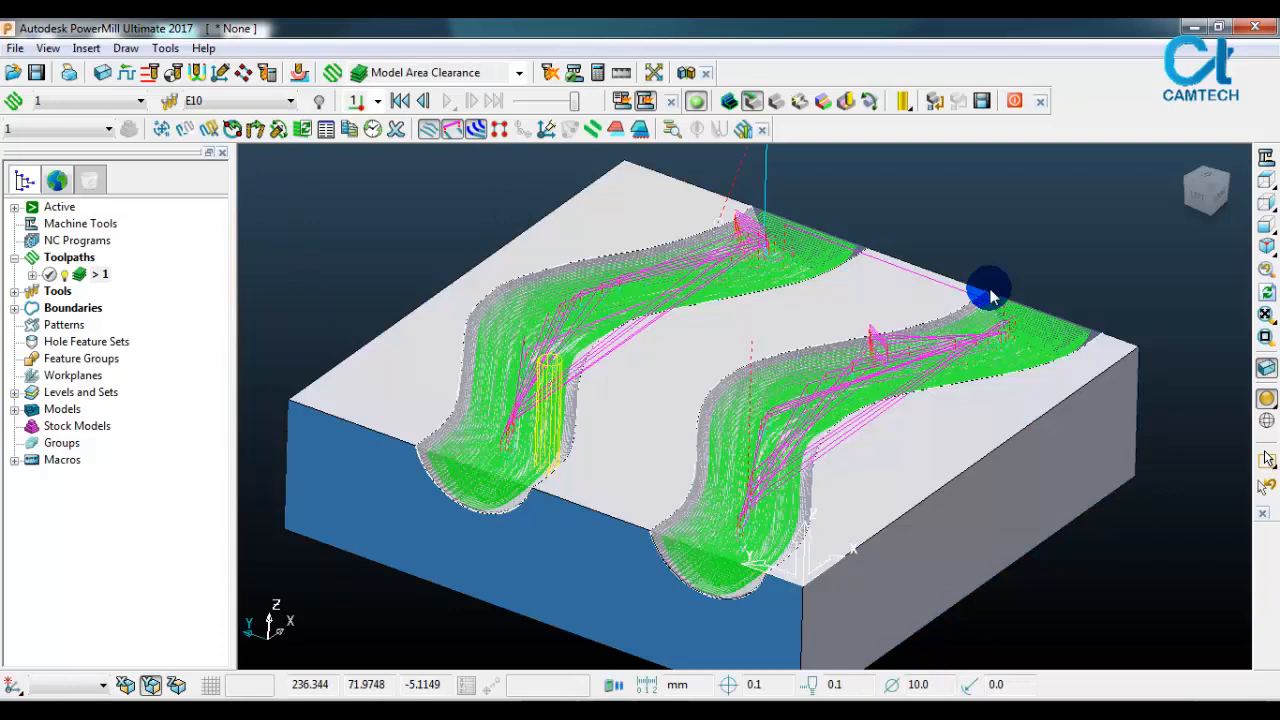
pyautogui.click(729, 101)
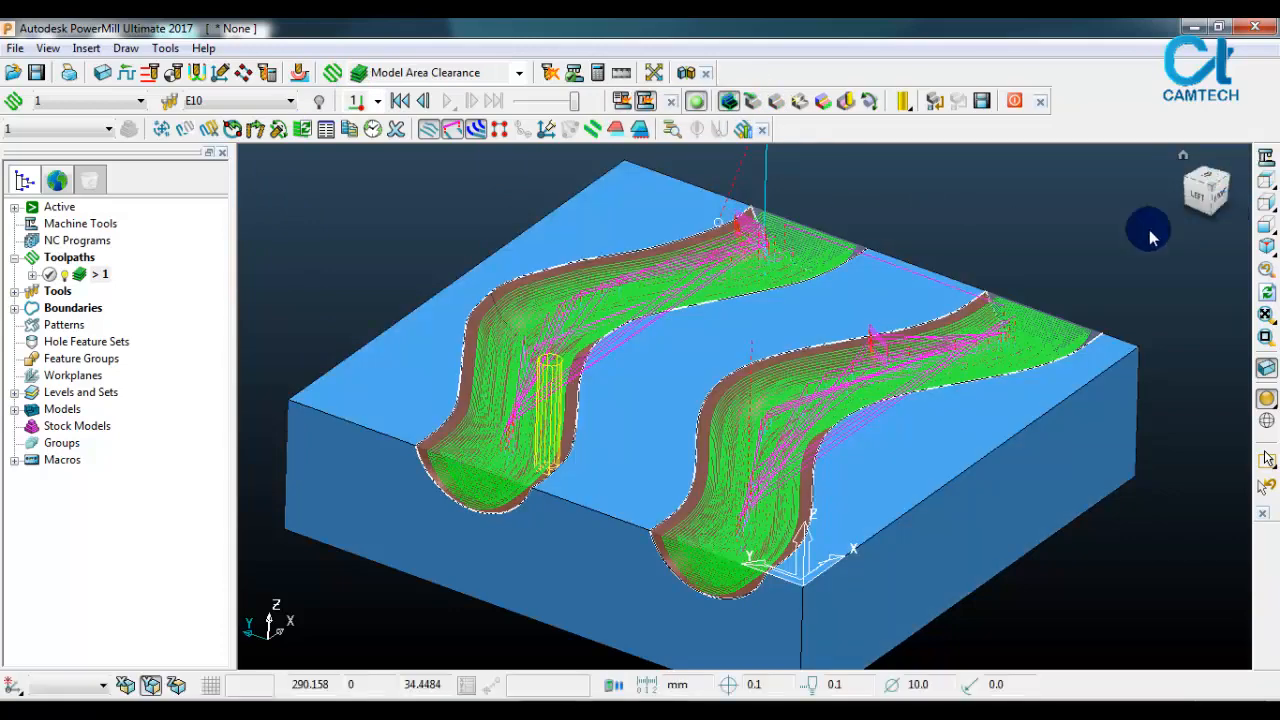
pyautogui.click(1266, 370)
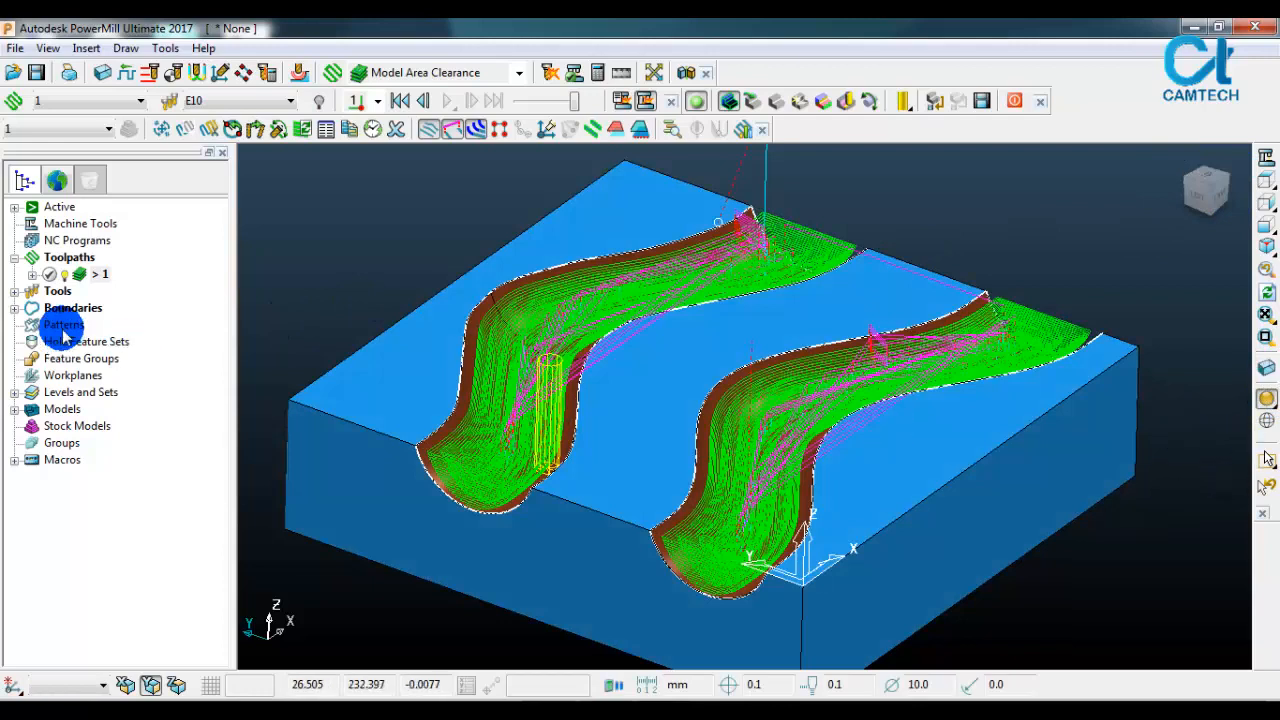
pyautogui.doubleClick(88, 274)
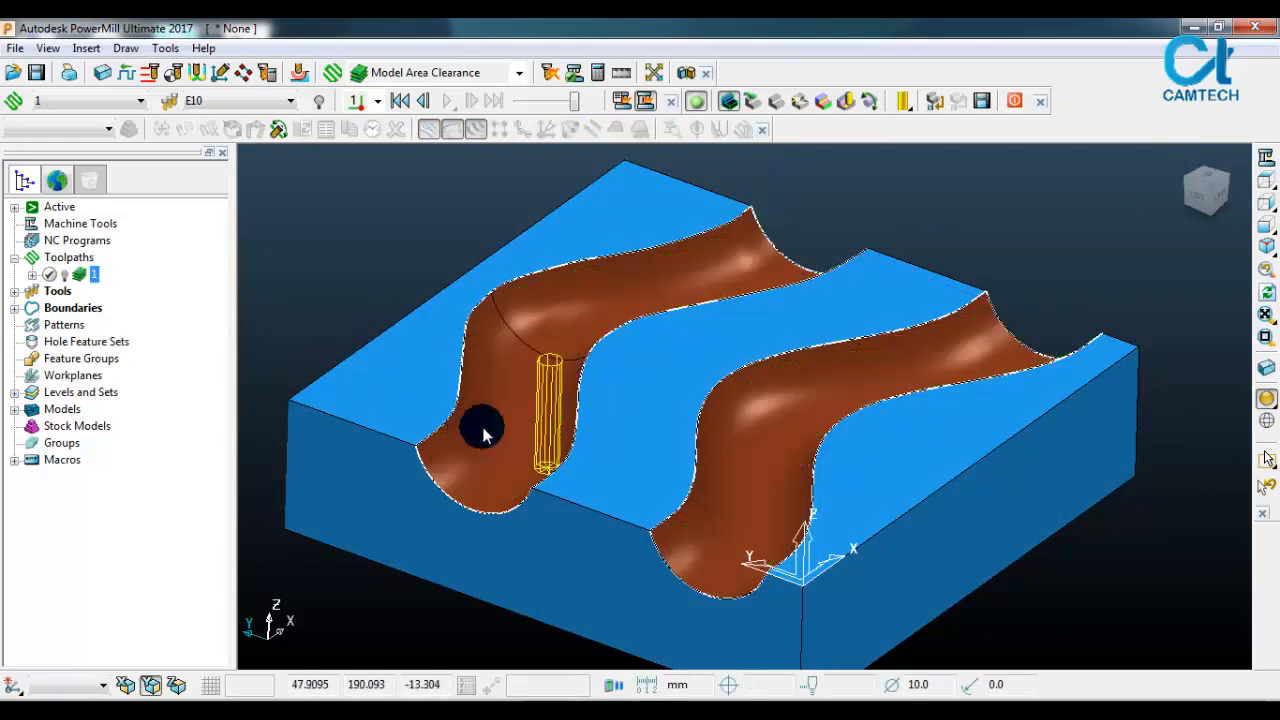
# Step: Select the surfaces of both channels and begin a Selected Surface boundary from them
pyautogui.click(571, 312)
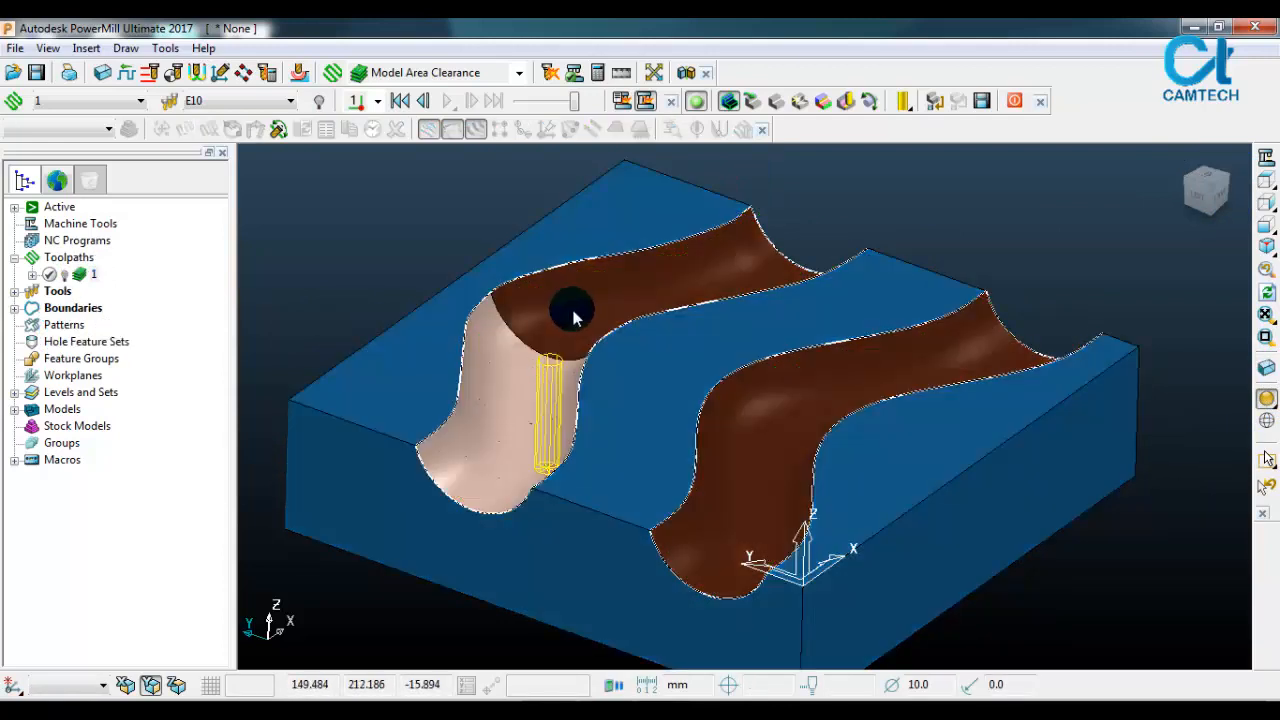
pyautogui.click(766, 394)
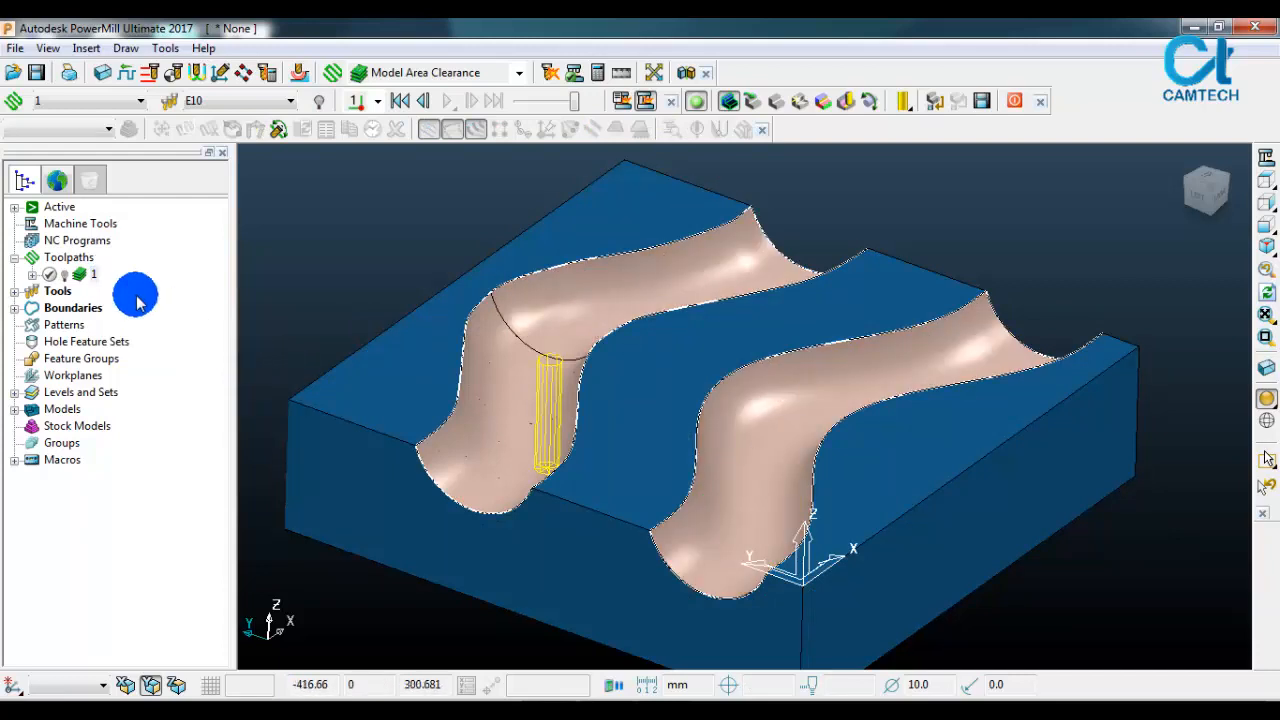
pyautogui.rightClick(50, 308)
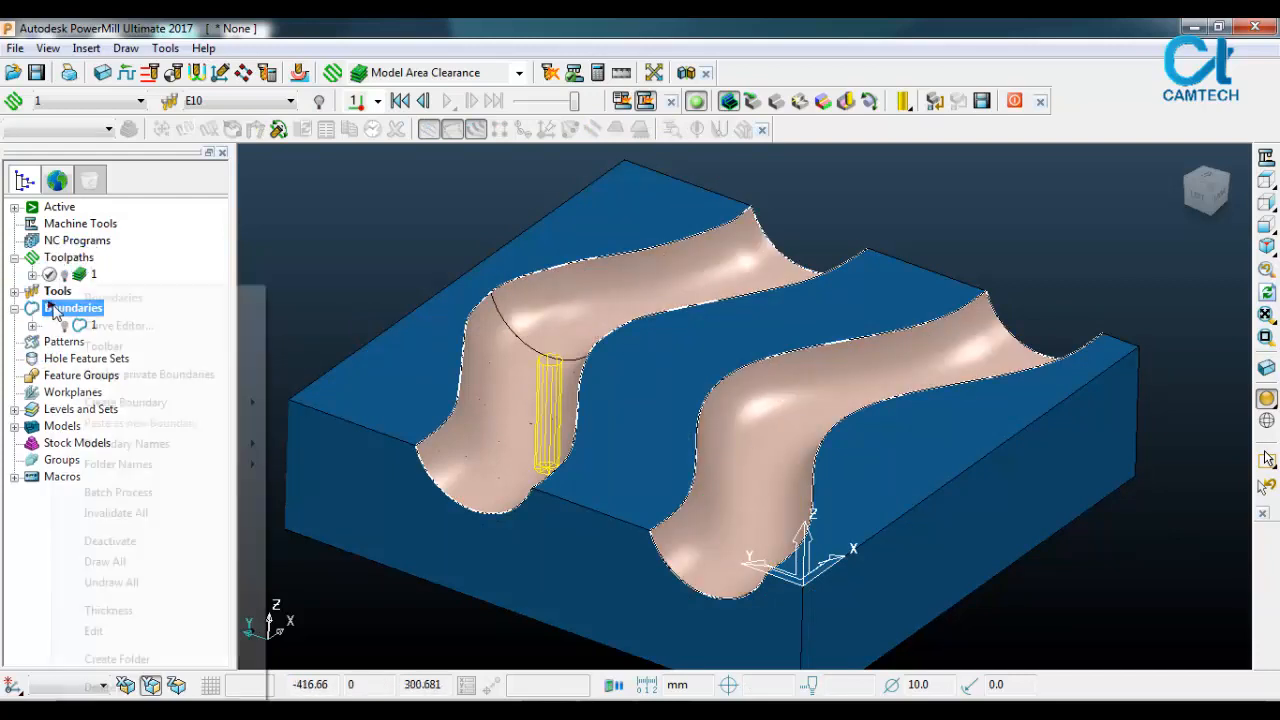
pyautogui.moveTo(236, 402)
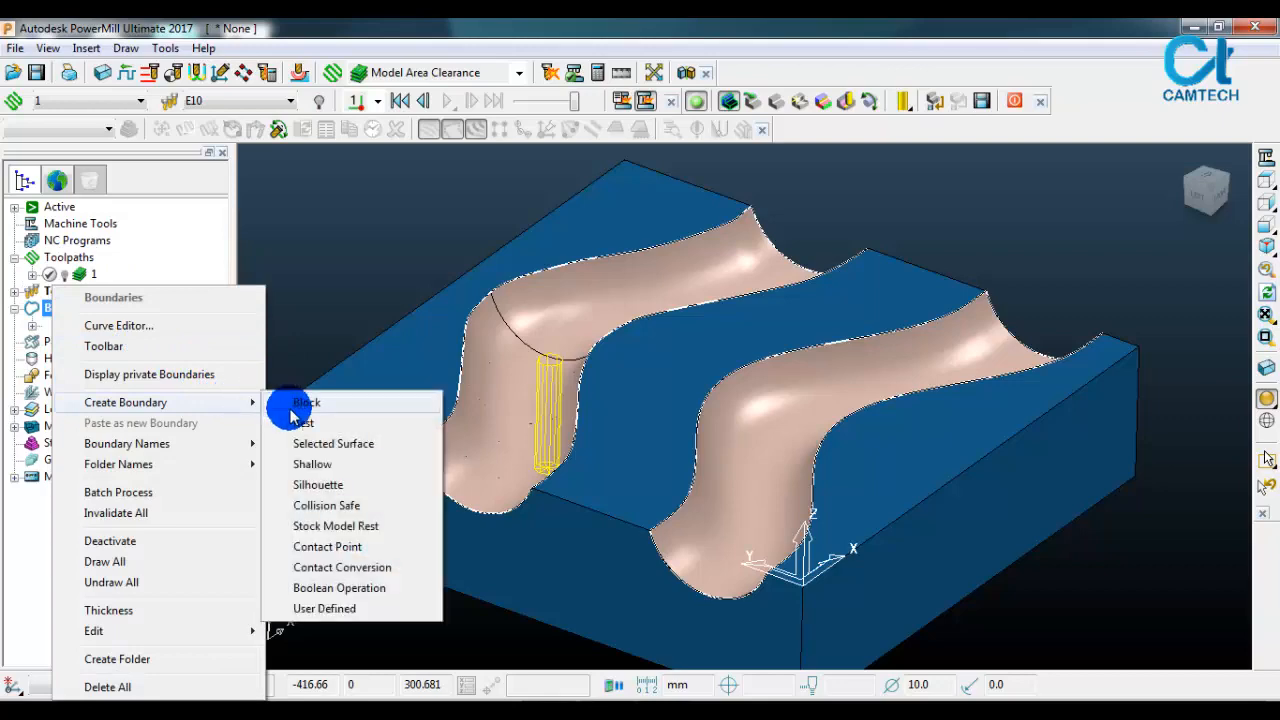
pyautogui.click(368, 448)
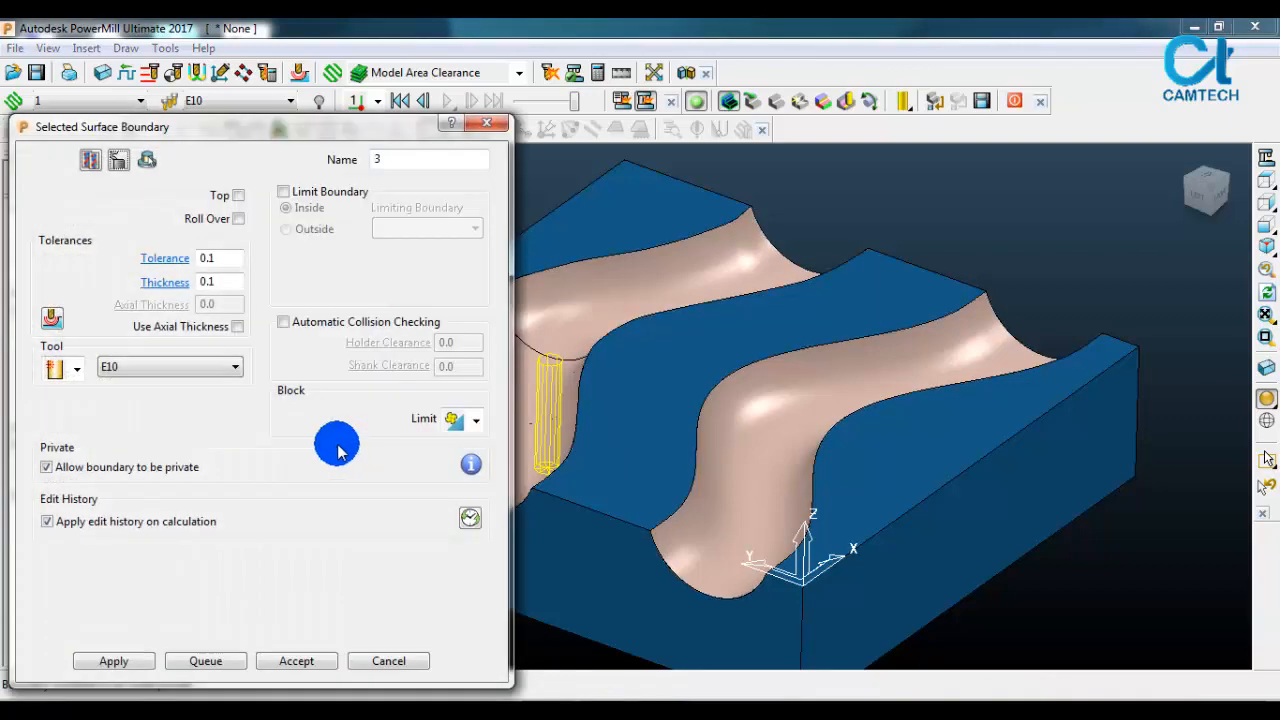
# Step: Create a ball nosed tool with a 10 mm diameter, named B10, for the boundary
pyautogui.click(77, 372)
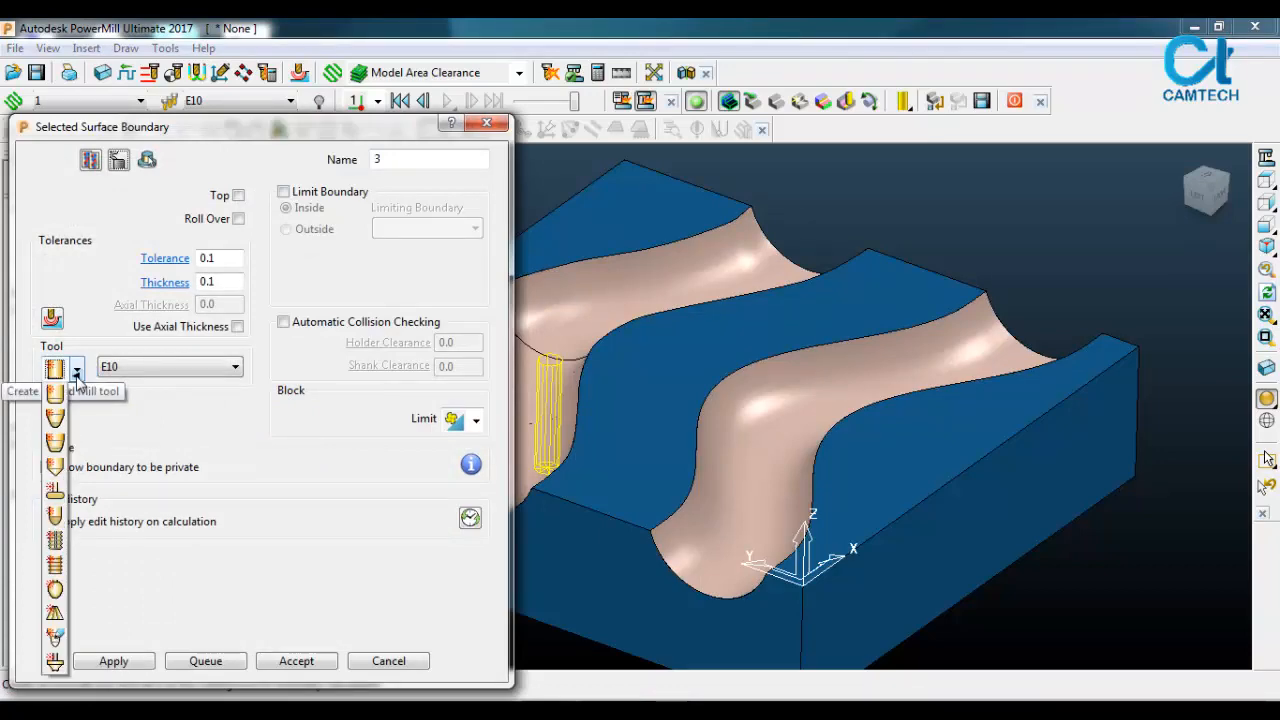
pyautogui.click(53, 425)
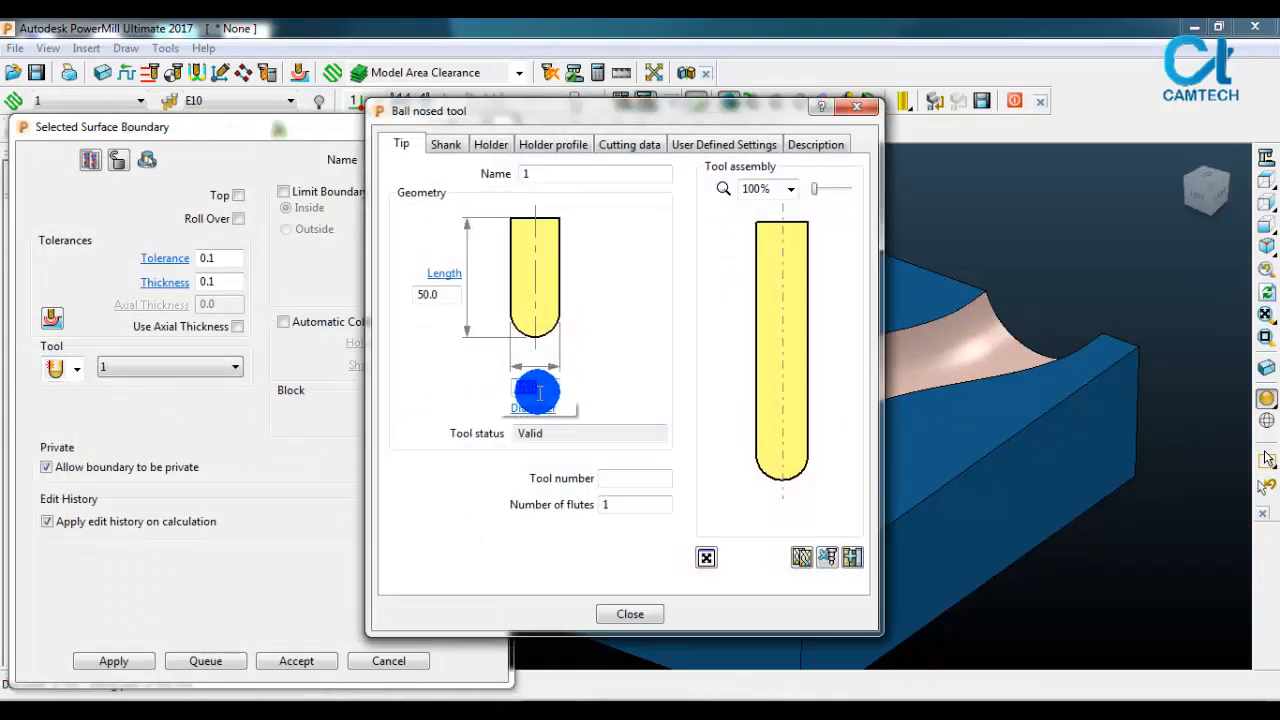
pyautogui.click(557, 176)
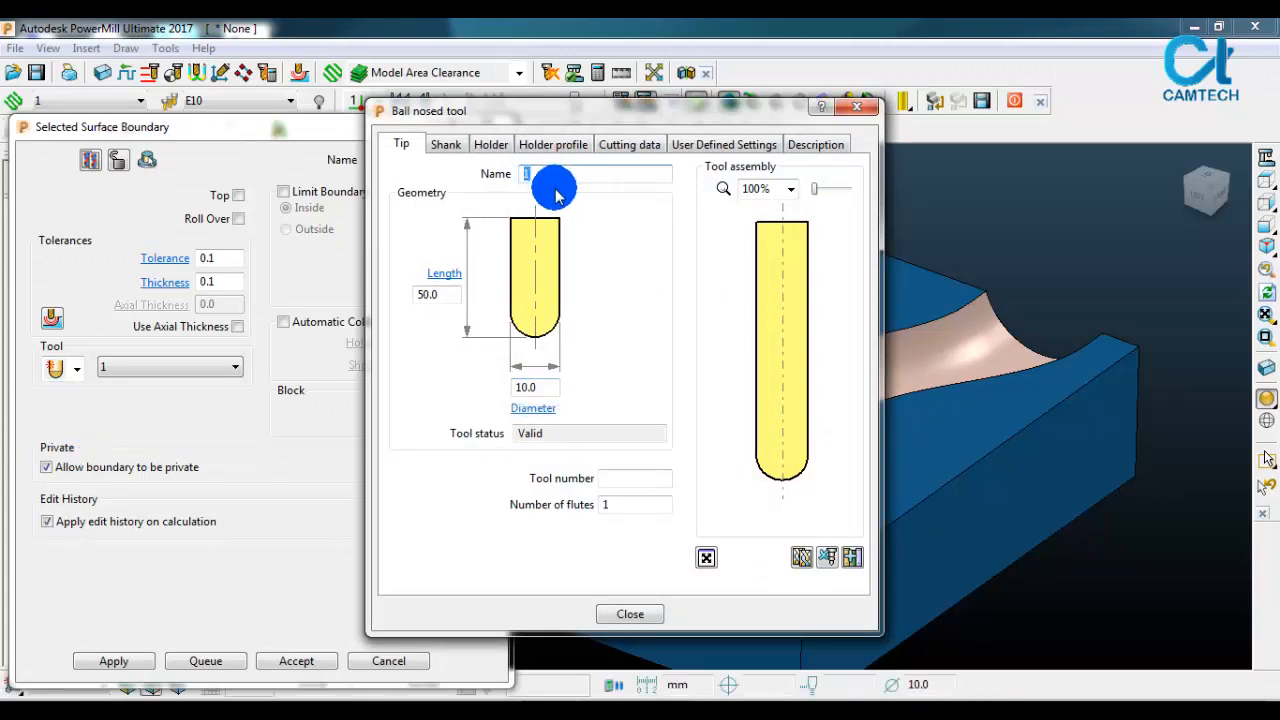
pyautogui.write('B10')
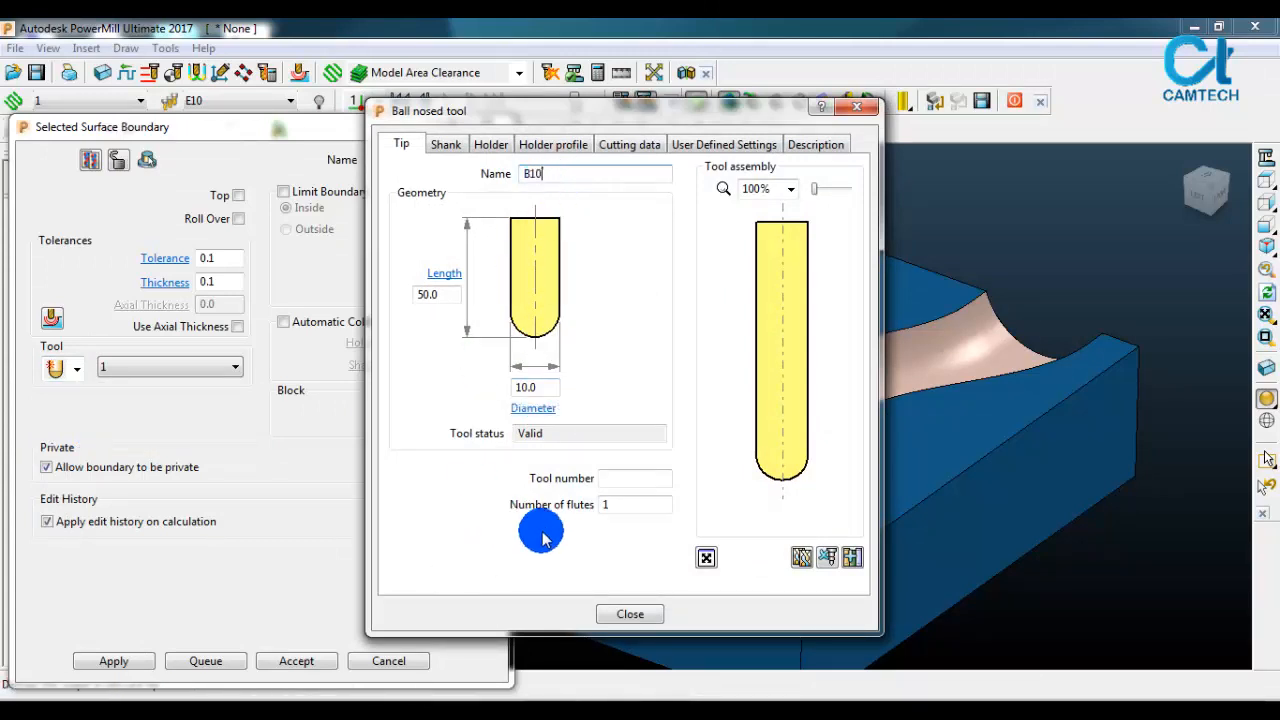
pyautogui.click(643, 618)
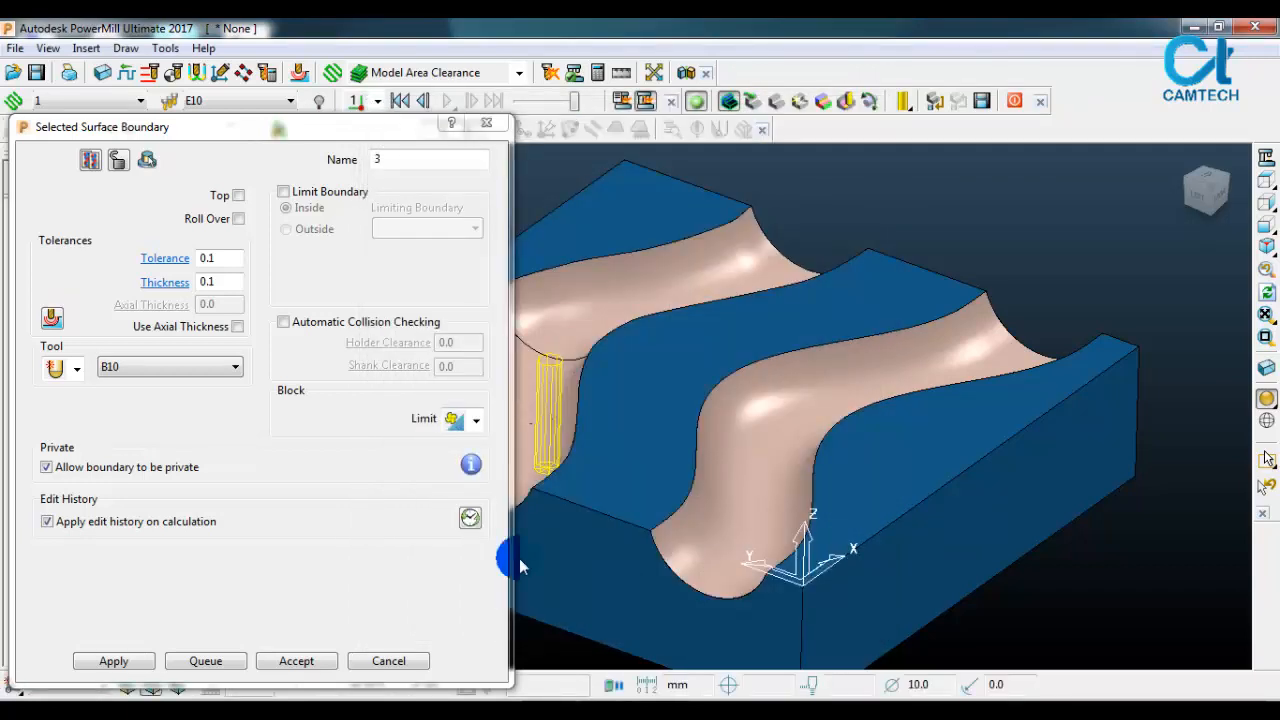
# Step: Calculate the boundary with a tolerance of 0.01, a thickness of 0.2 and the Top option enabled
pyautogui.doubleClick(232, 258)
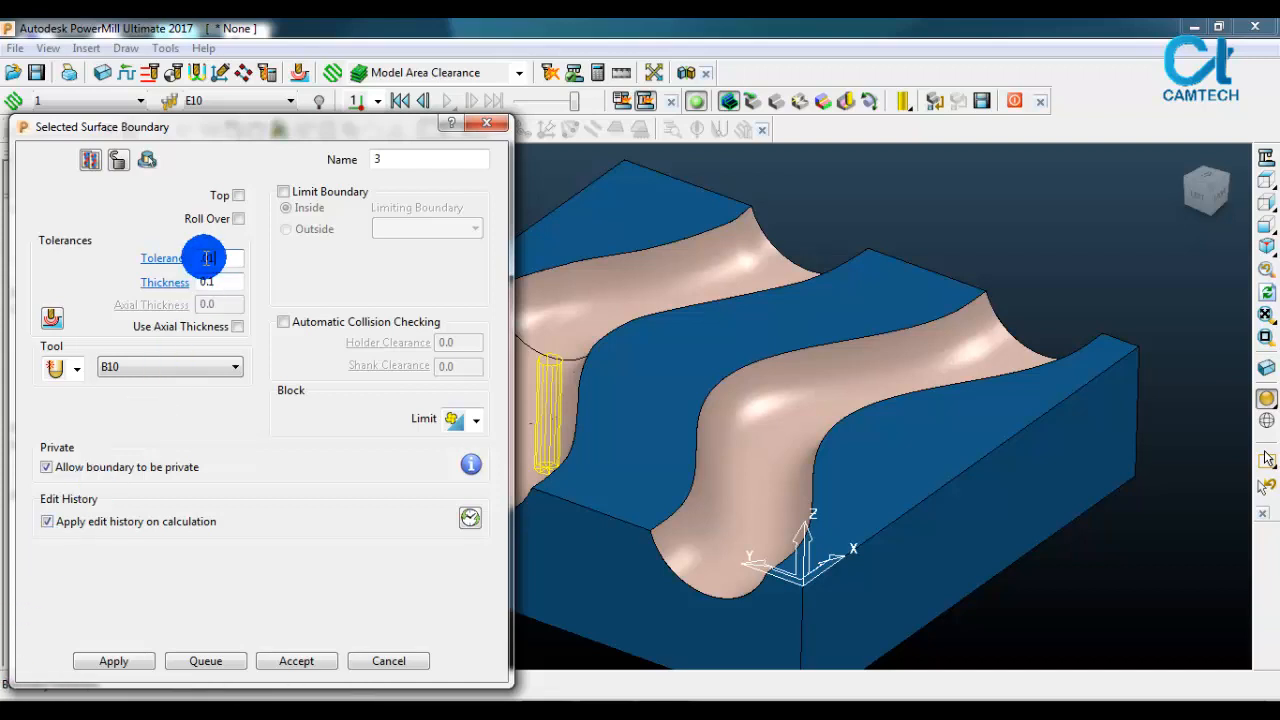
pyautogui.click(238, 195)
pyautogui.doubleClick(220, 283)
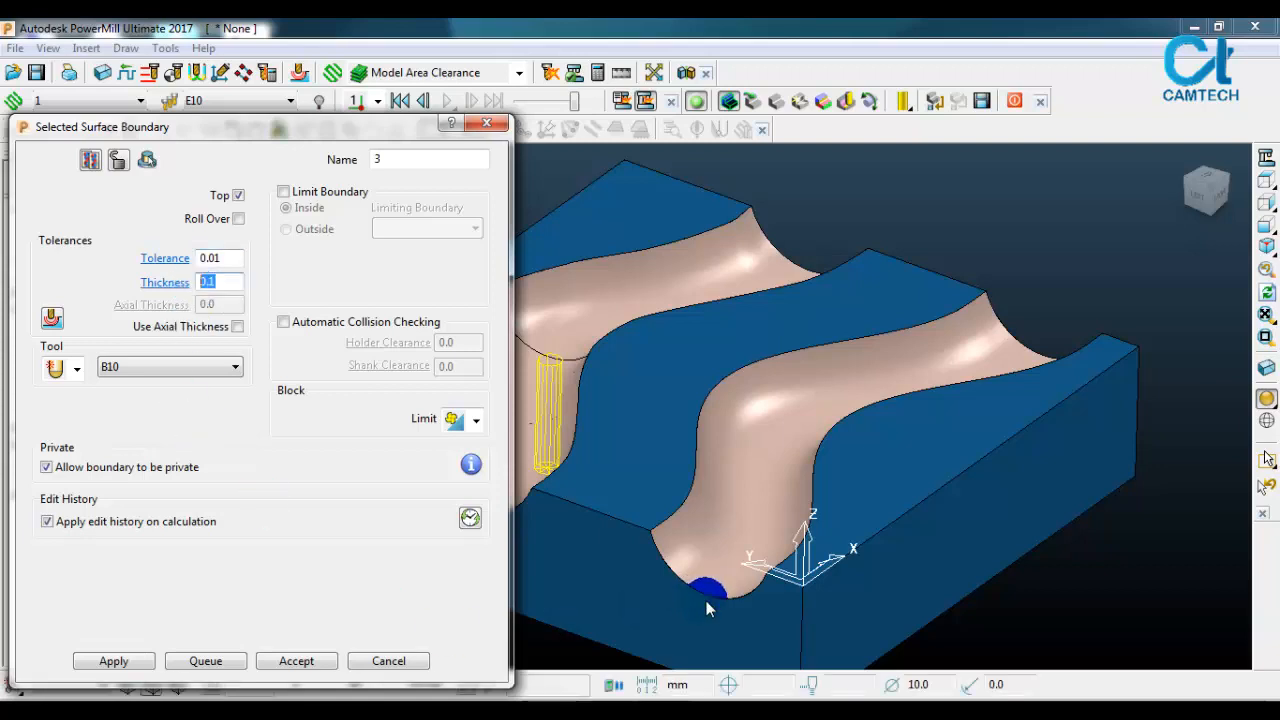
pyautogui.write('.3')
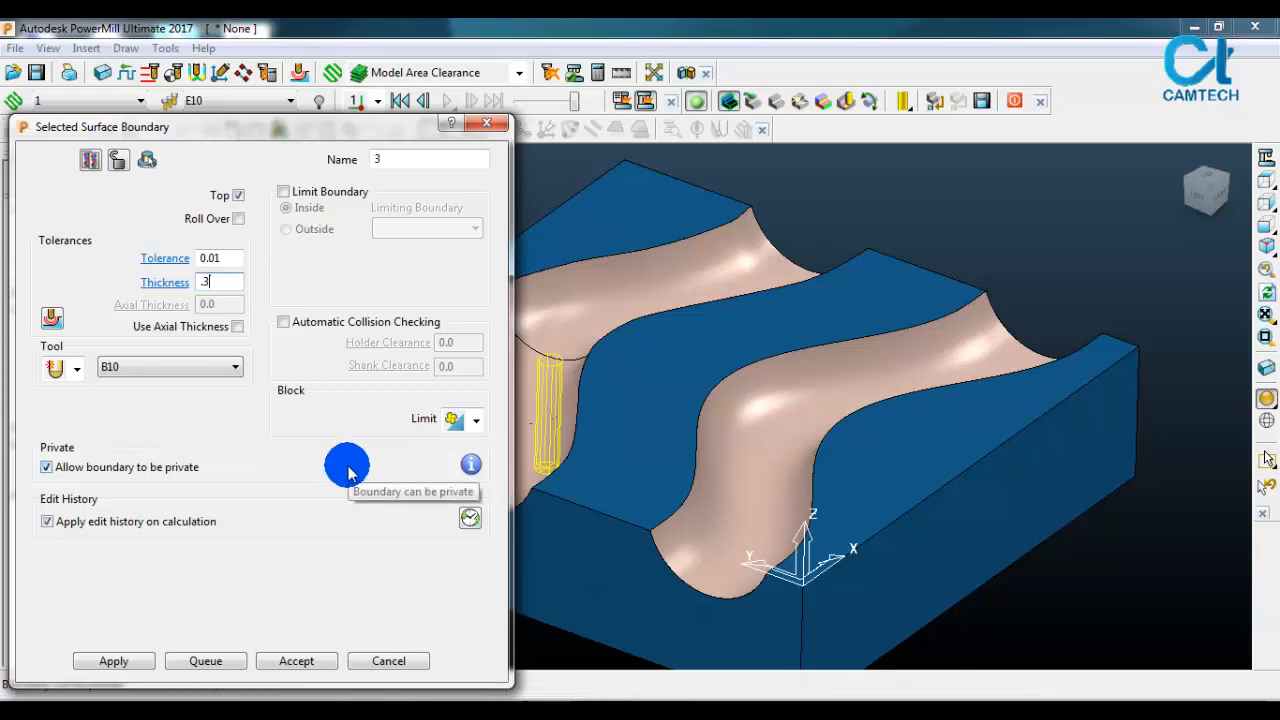
pyautogui.press('BackSpace')
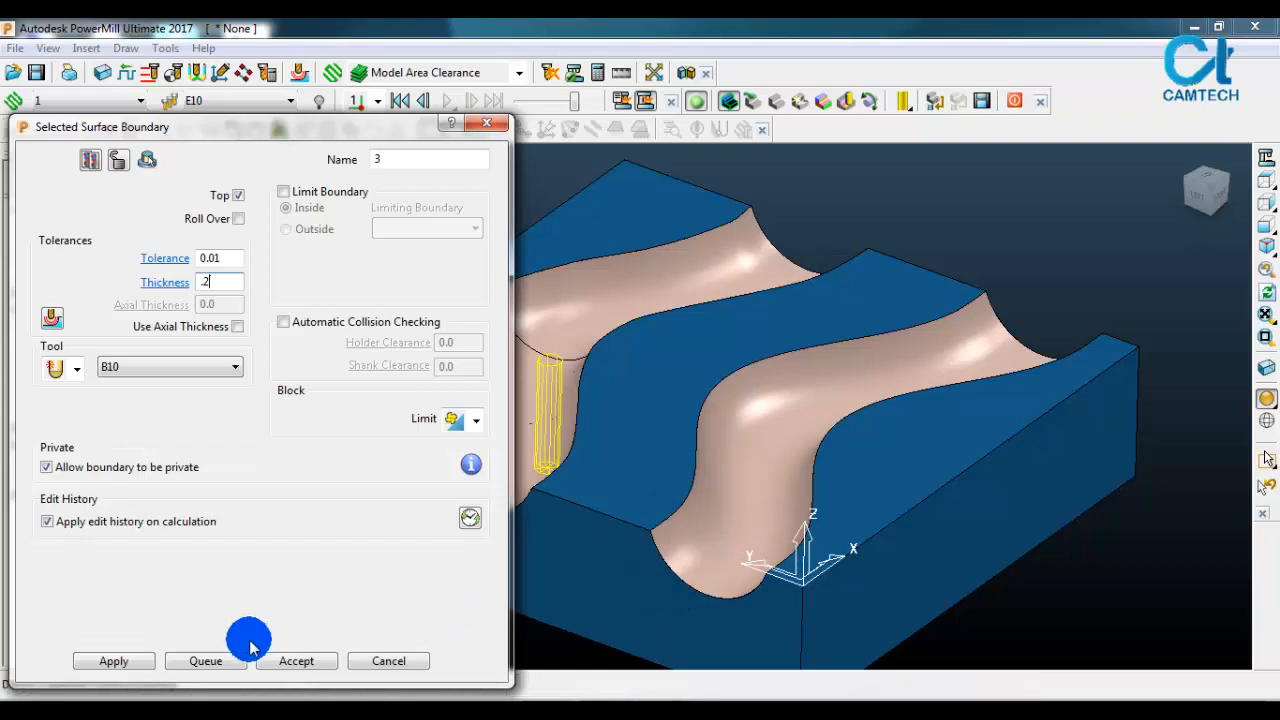
pyautogui.click(143, 665)
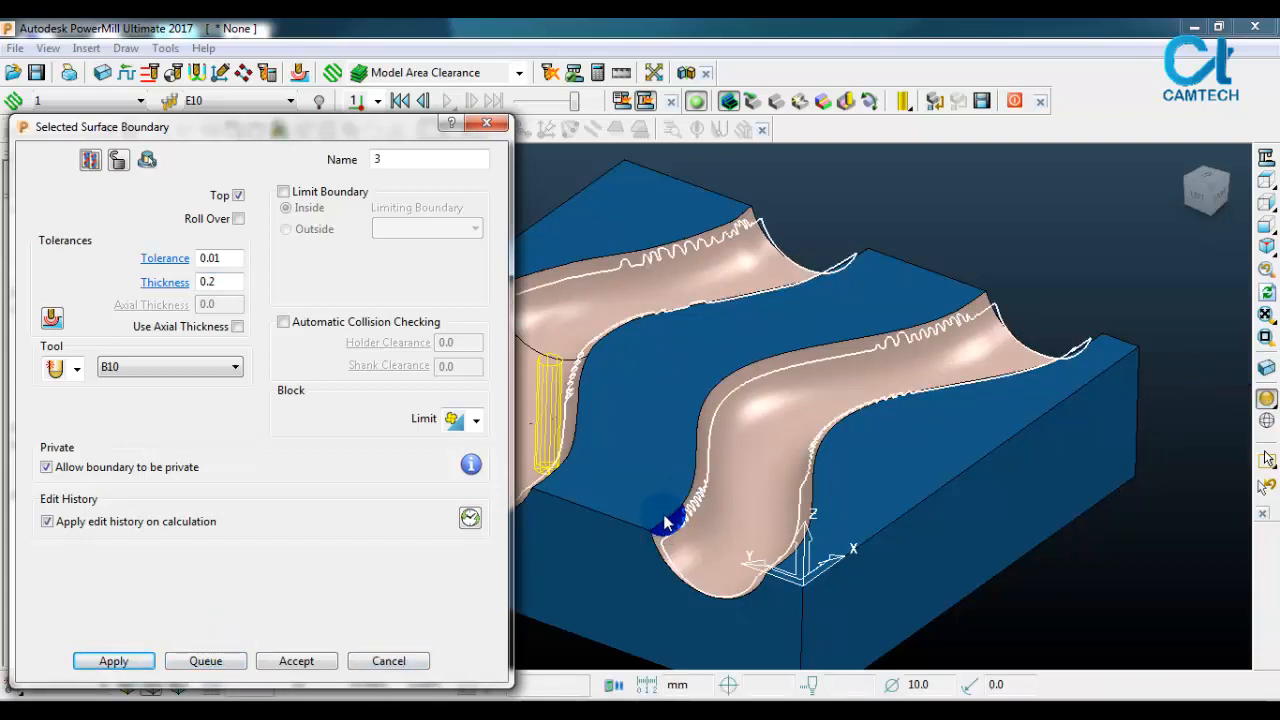
pyautogui.scroll(3, 716, 488)
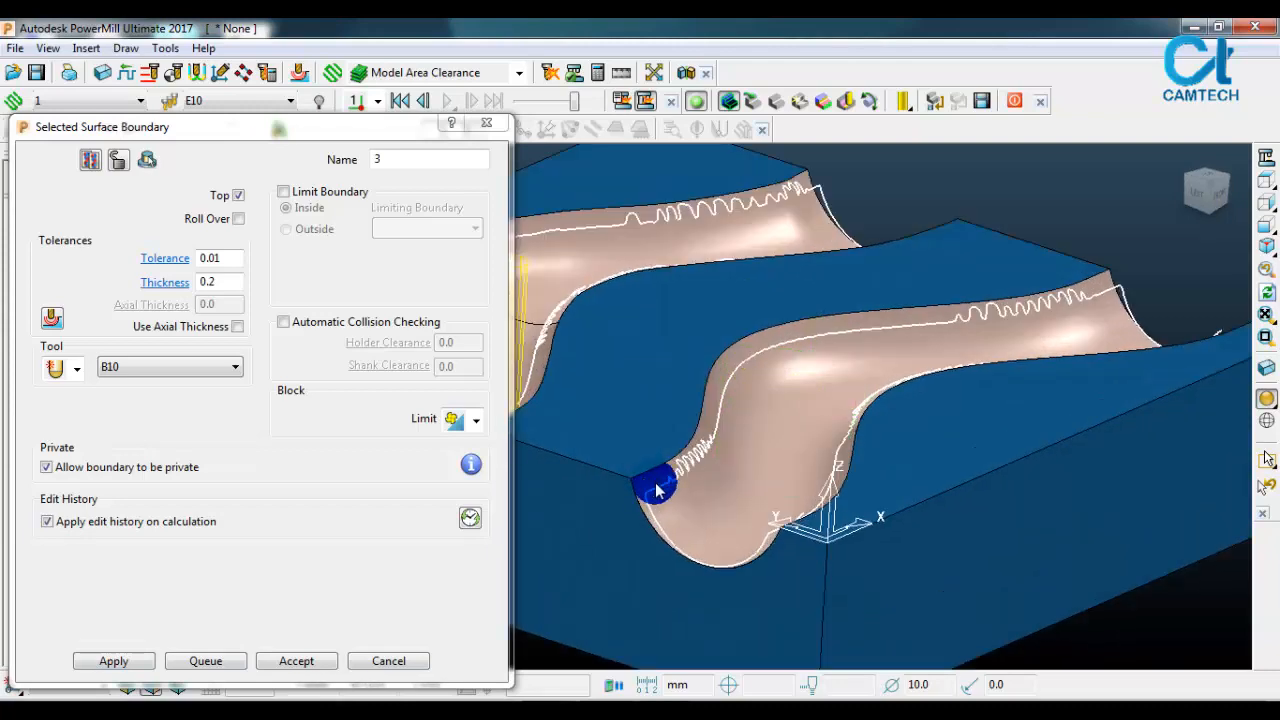
pyautogui.scroll(-5, 716, 488)
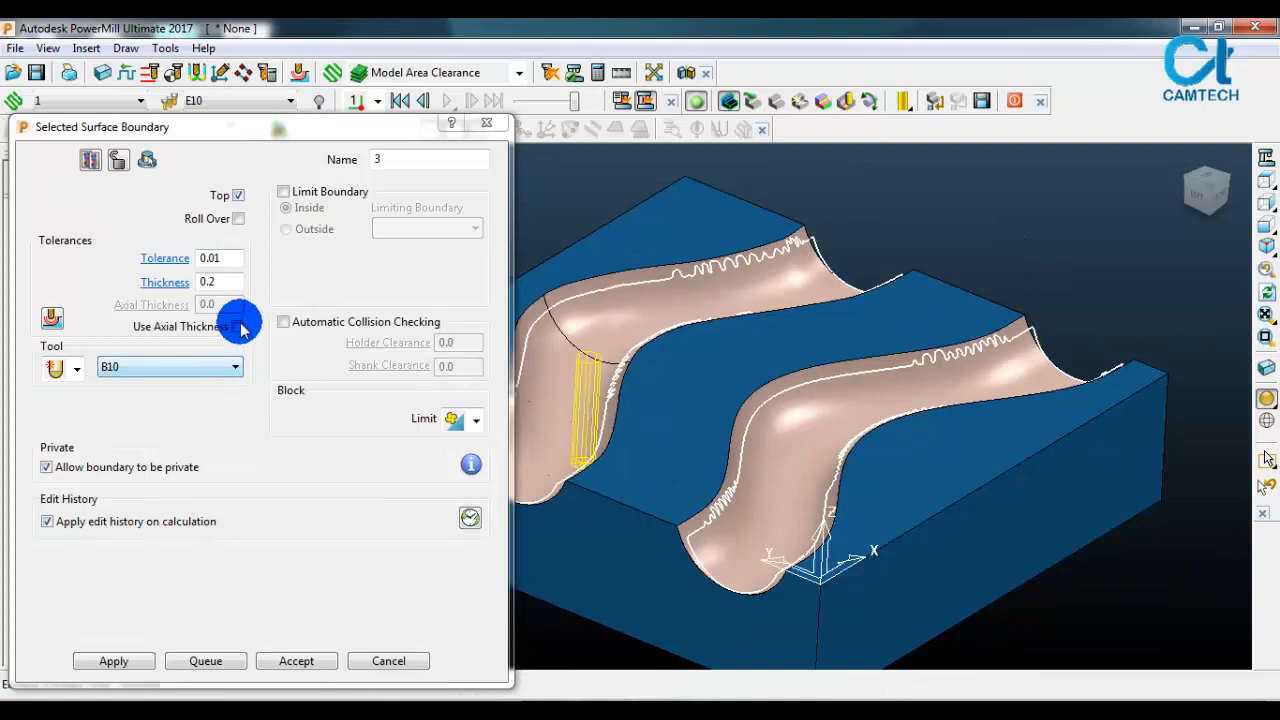
# Step: Disable the boundary's Top option and recalculate it
pyautogui.click(206, 661)
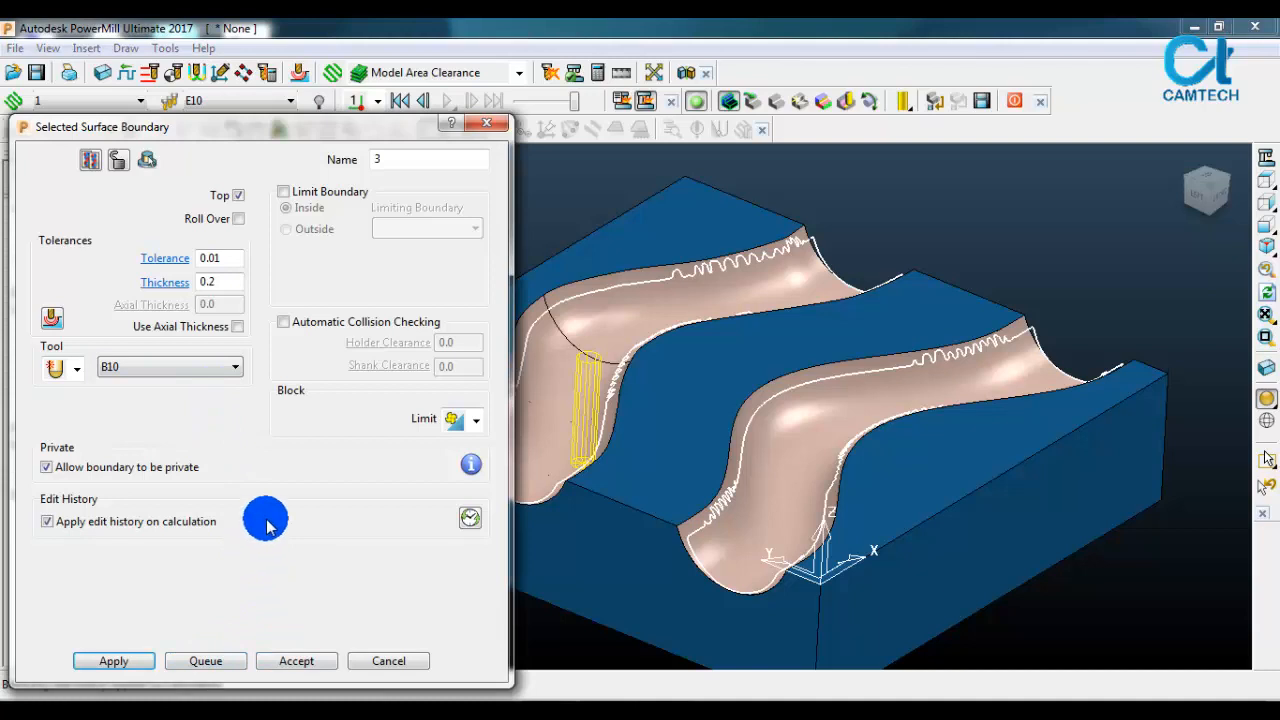
pyautogui.click(239, 196)
pyautogui.click(128, 661)
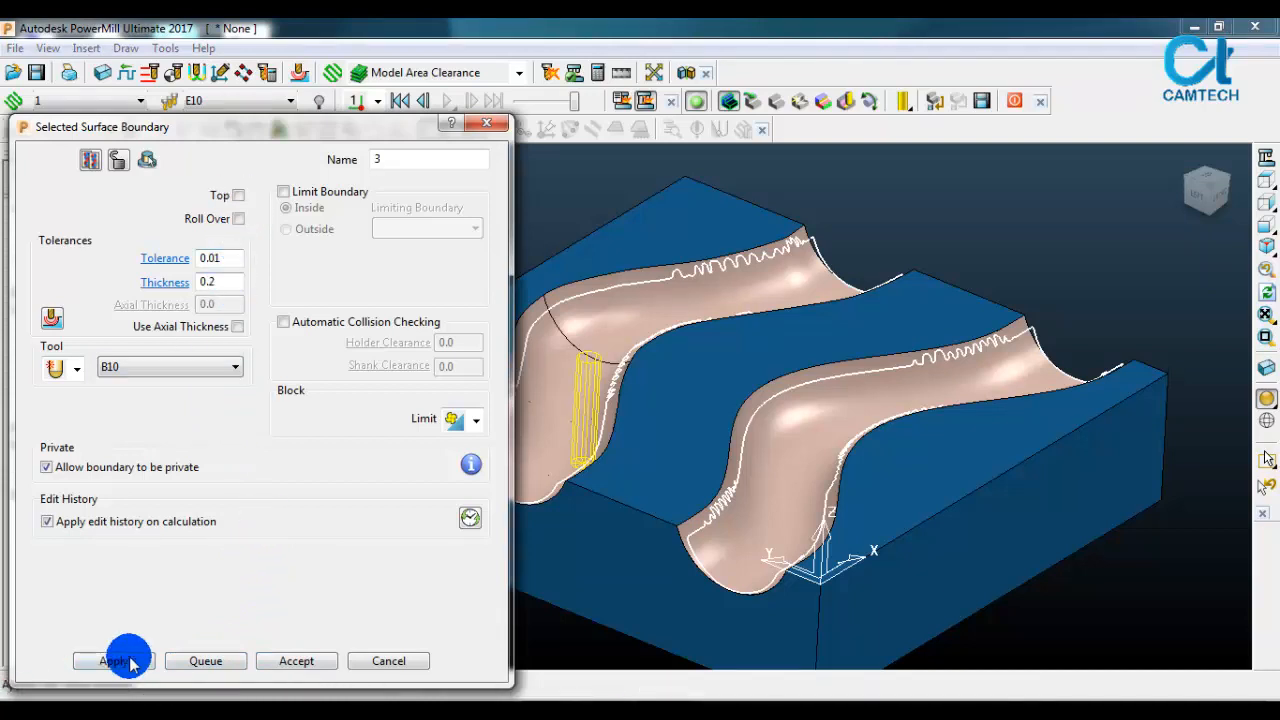
pyautogui.click(154, 661)
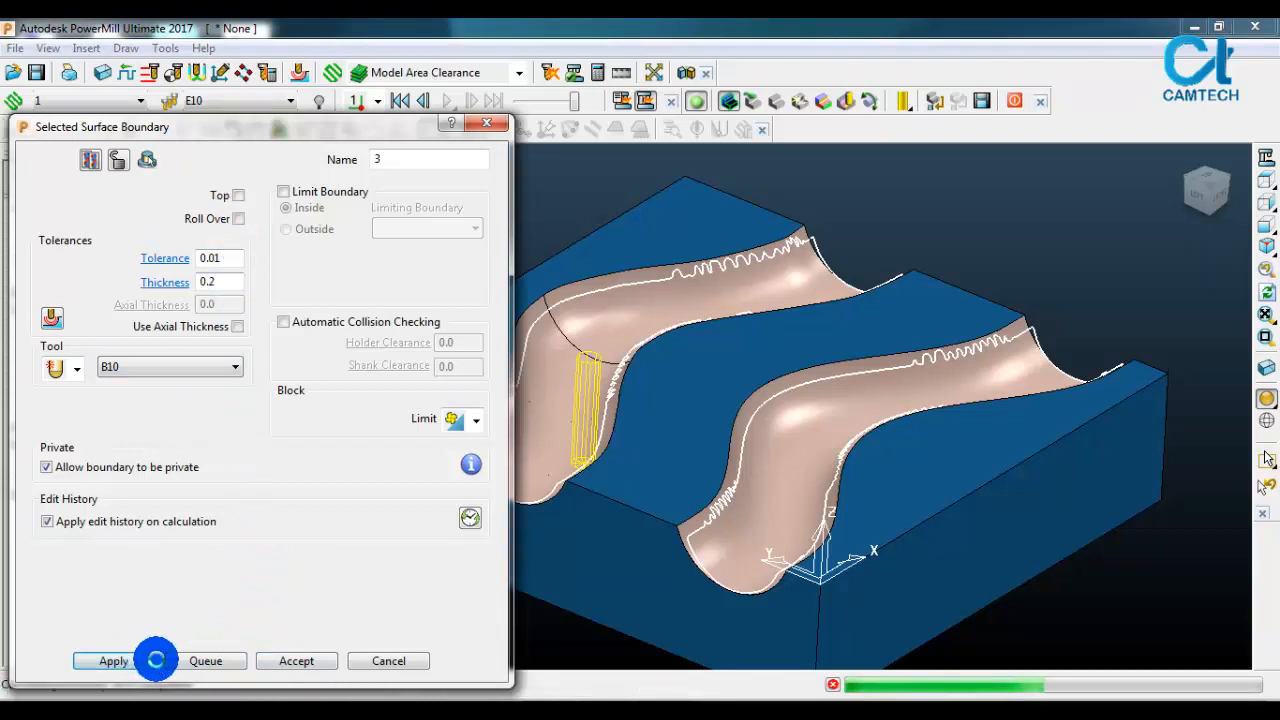
pyautogui.click(827, 452)
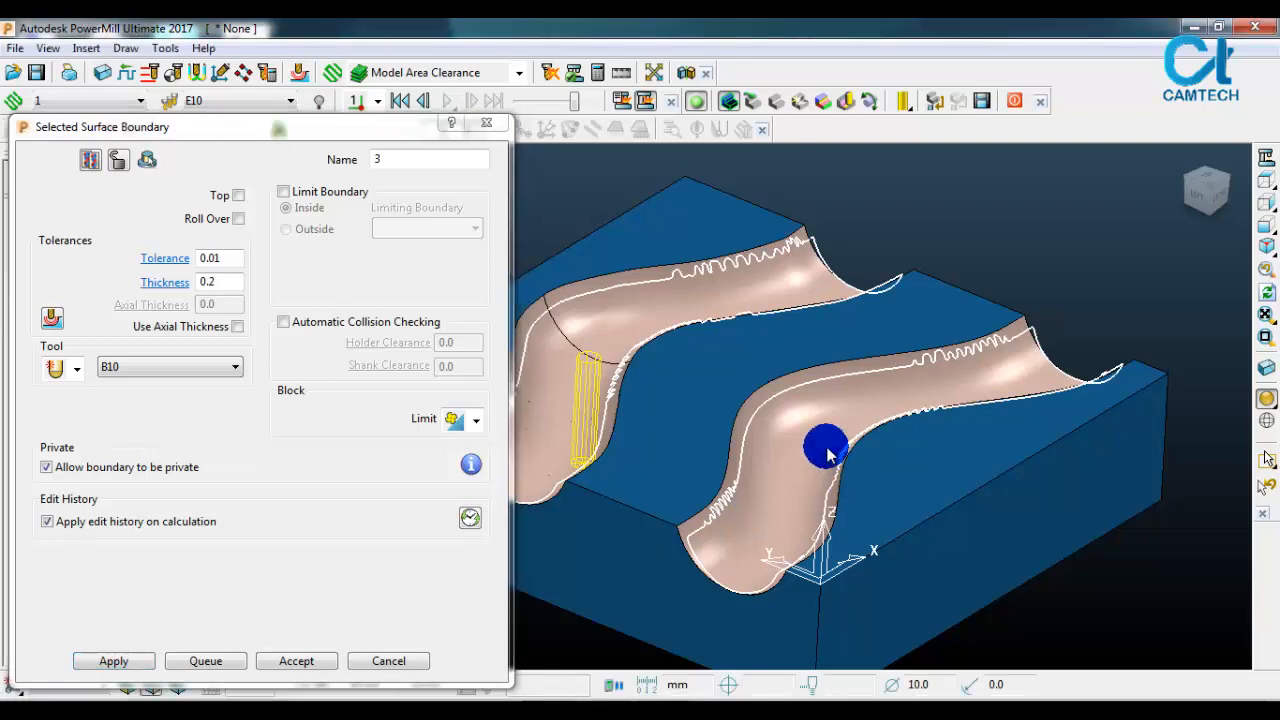
# Step: Set the boundary thickness to 0 and recalculate it on the channel surfaces
pyautogui.click(220, 265)
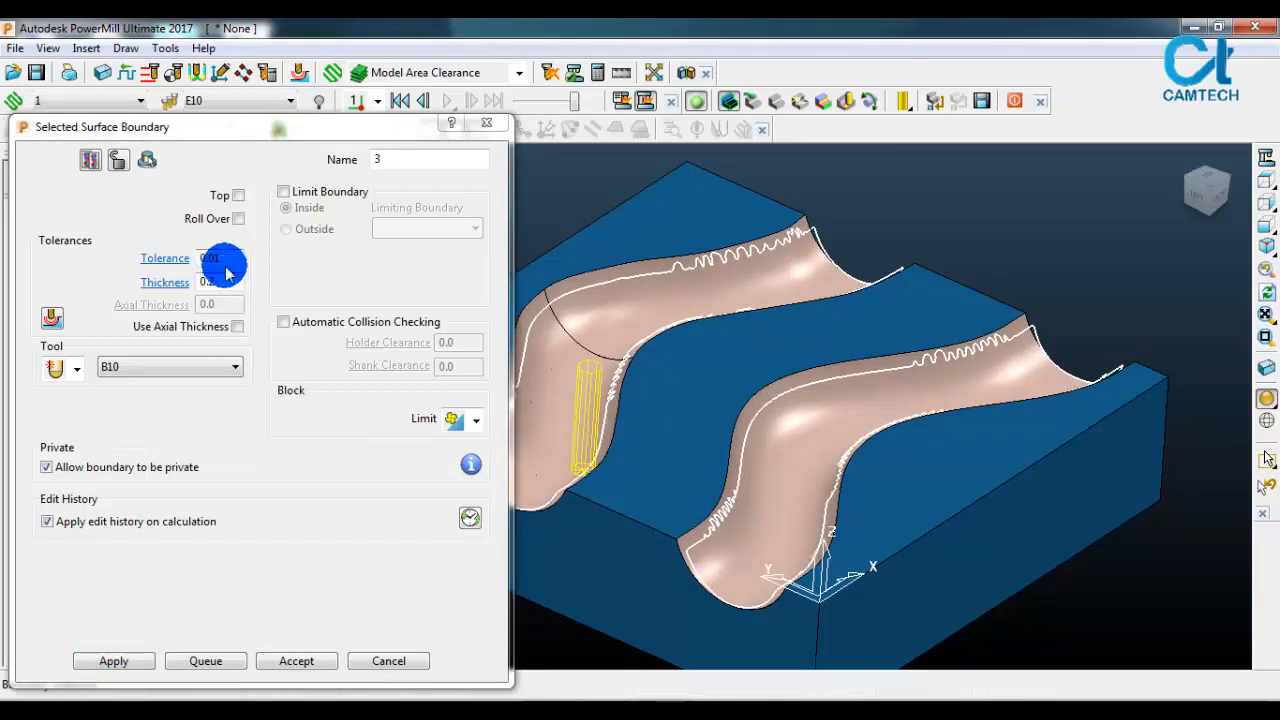
pyautogui.doubleClick(228, 281)
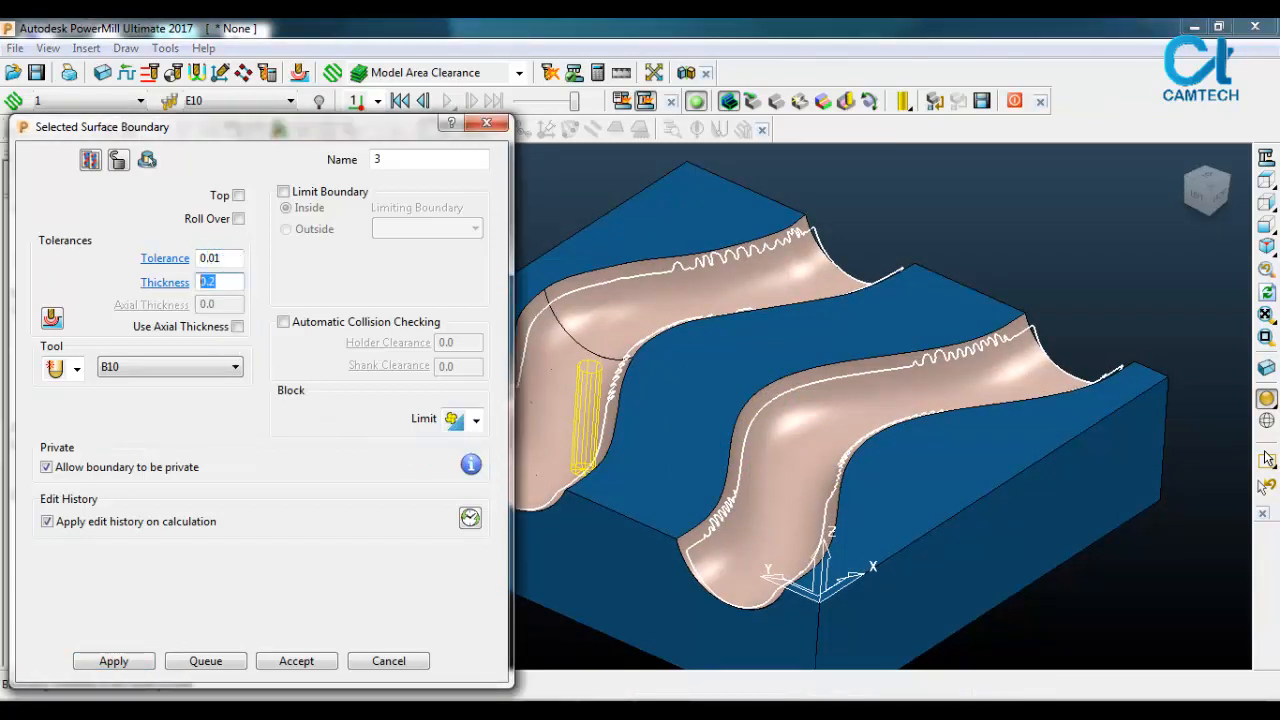
pyautogui.write('0')
pyautogui.click(118, 660)
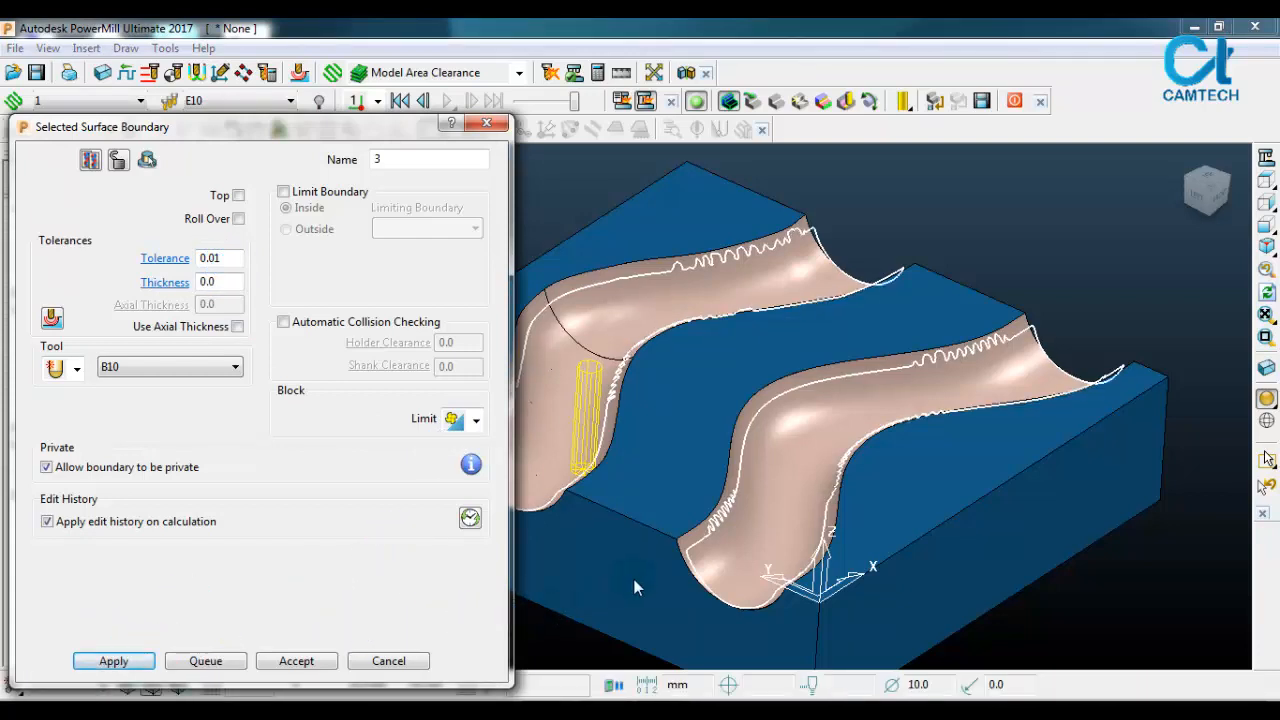
pyautogui.moveTo(680, 557); pyautogui.dragTo(666, 526, button='middle')
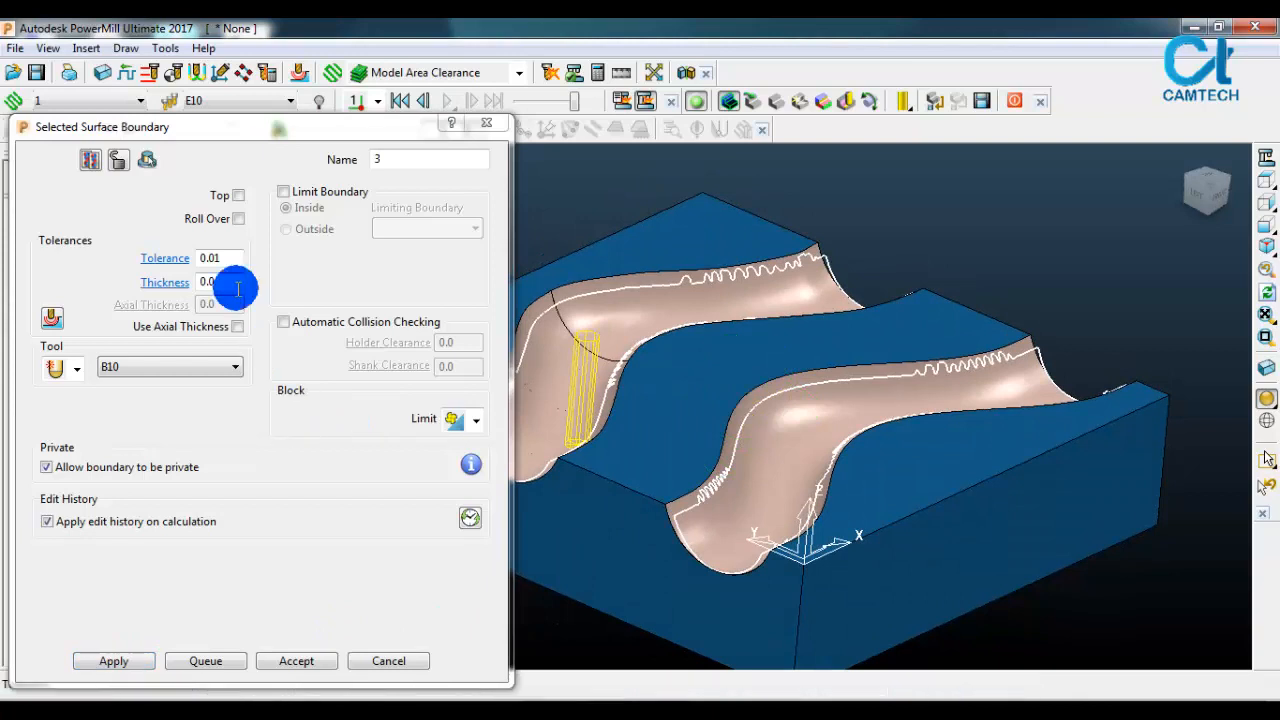
# Step: Set the boundary tolerance to 0.1, enable Top and recalculate the boundary
pyautogui.click(224, 258)
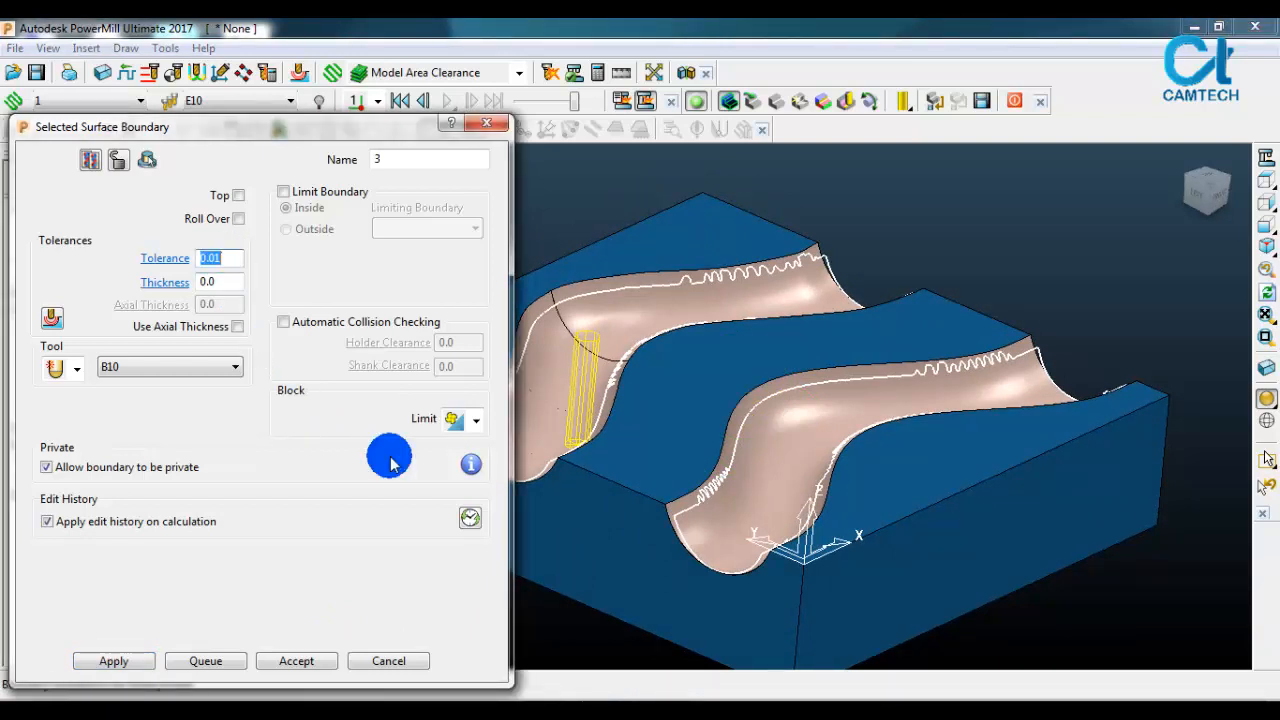
pyautogui.click(100, 662)
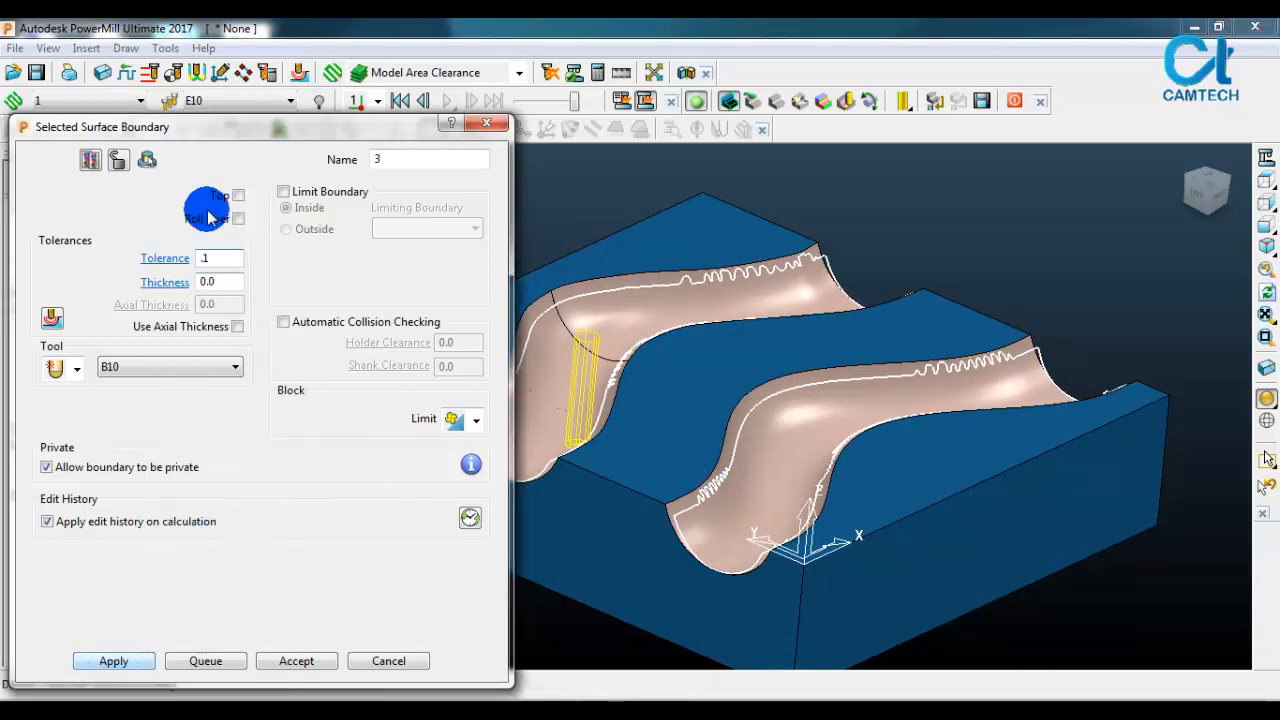
pyautogui.click(142, 667)
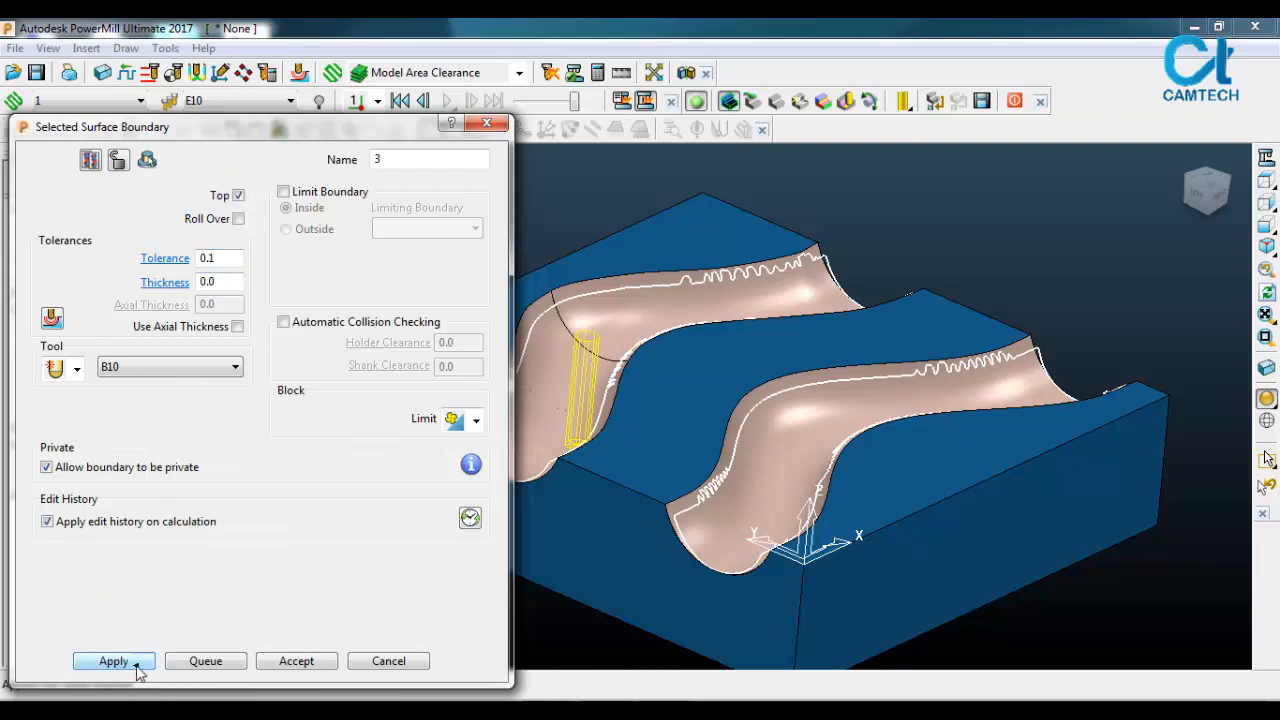
pyautogui.click(141, 665)
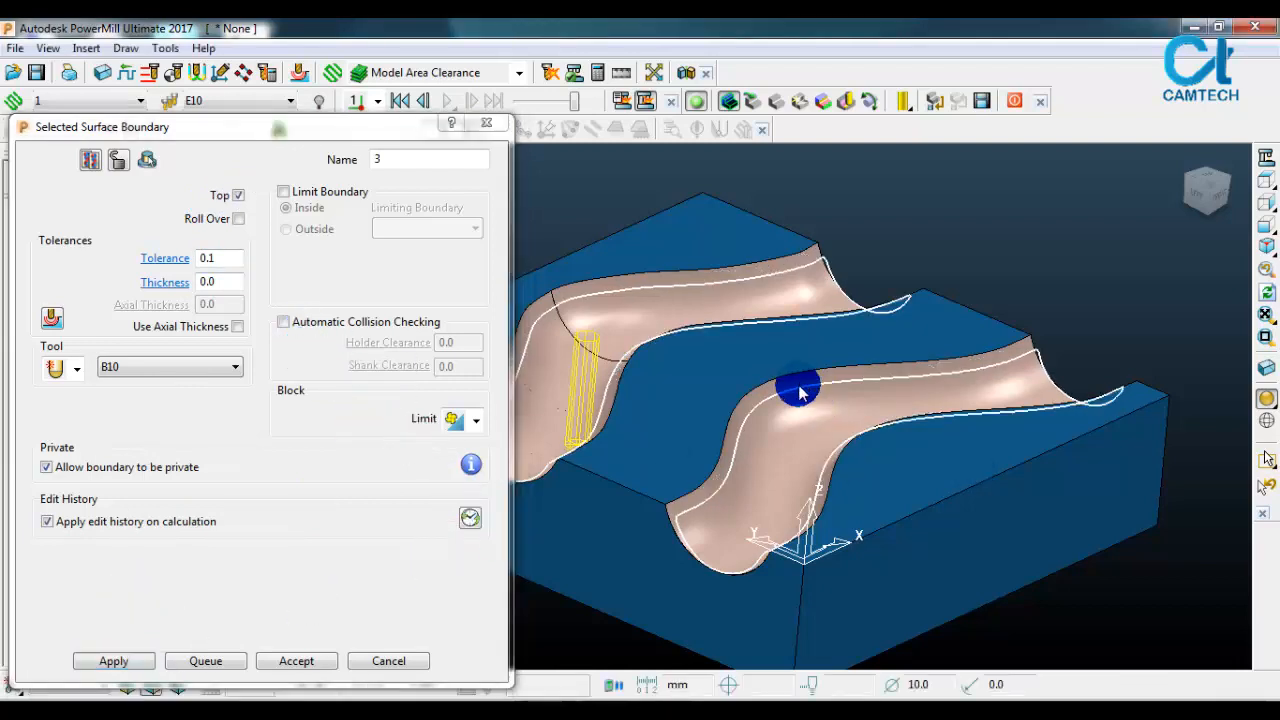
# Step: Inspect the boundary along the channel edges up close and accept the Selected Surface boundary
pyautogui.moveTo(866, 391)
pyautogui.mouseDown(button='middle')
pyautogui.moveTo(950, 410)
pyautogui.moveTo(951, 449)
pyautogui.moveTo(849, 406)
pyautogui.moveTo(706, 394)
pyautogui.moveTo(643, 422)
pyautogui.moveTo(649, 472)
pyautogui.moveTo(736, 493)
pyautogui.moveTo(753, 474)
pyautogui.moveTo(657, 468)
pyautogui.mouseUp(button='middle')
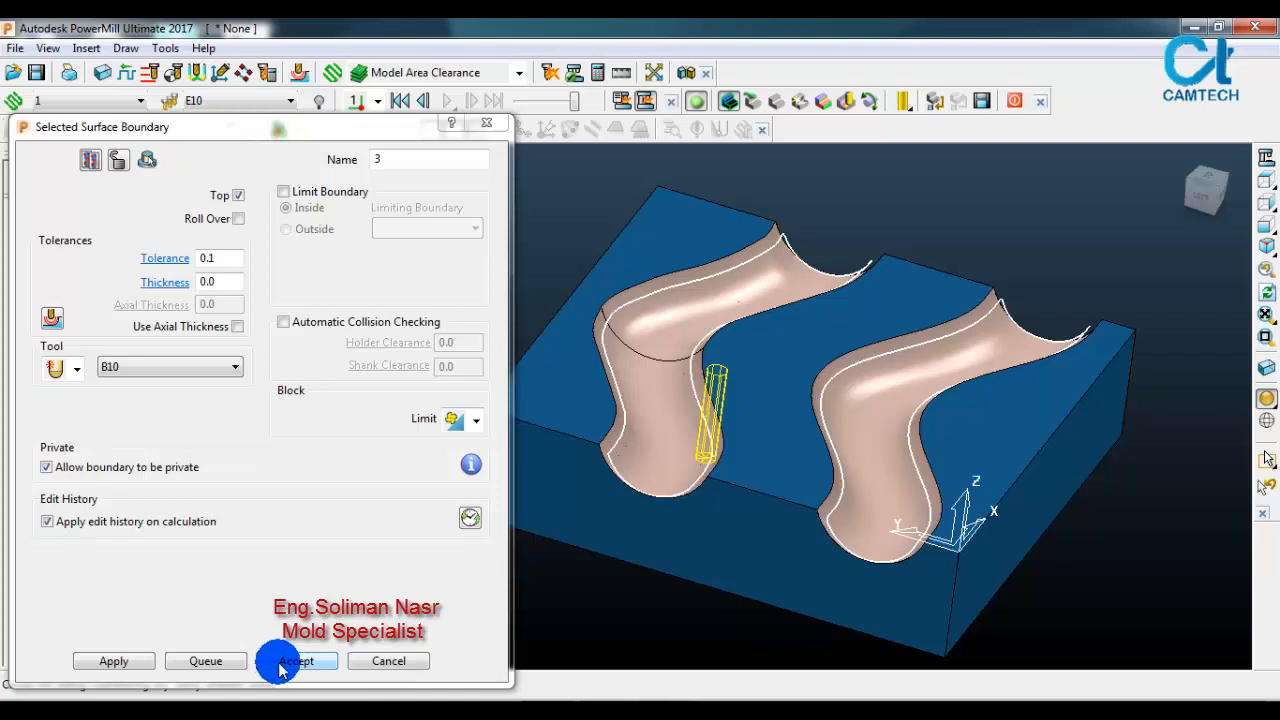
pyautogui.scroll(5, 620, 432)
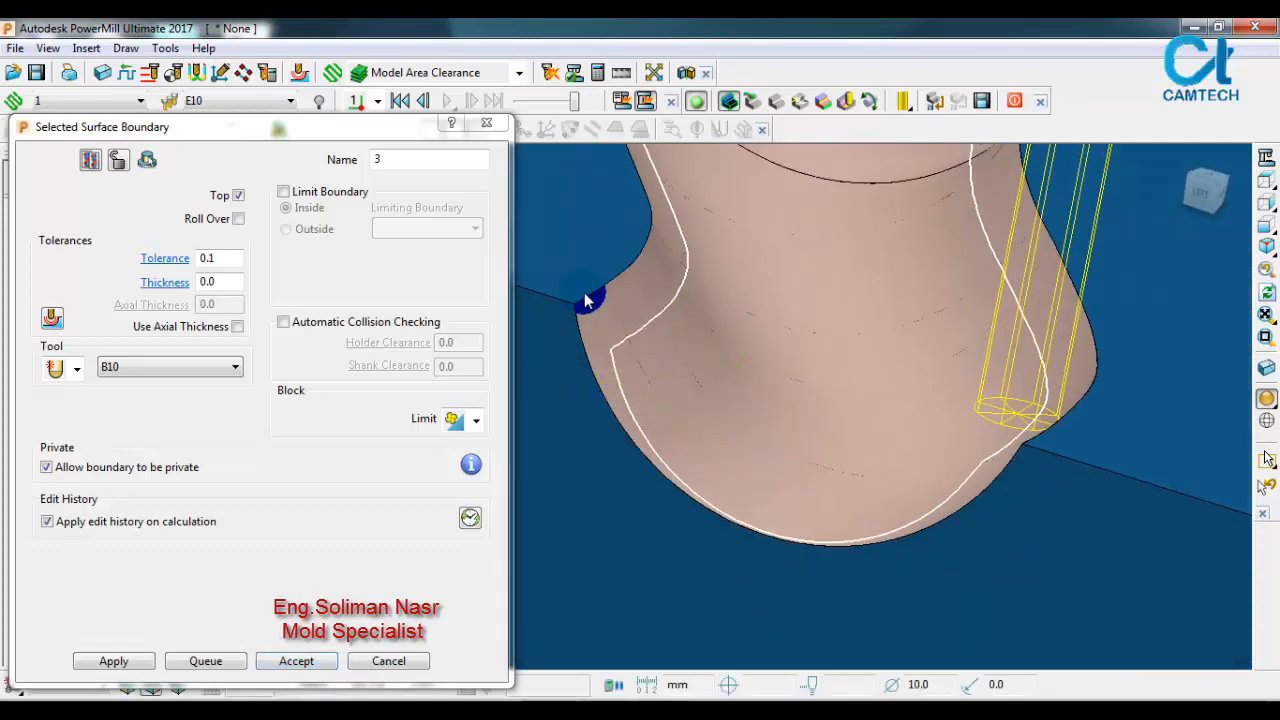
pyautogui.scroll(4, 588, 300)
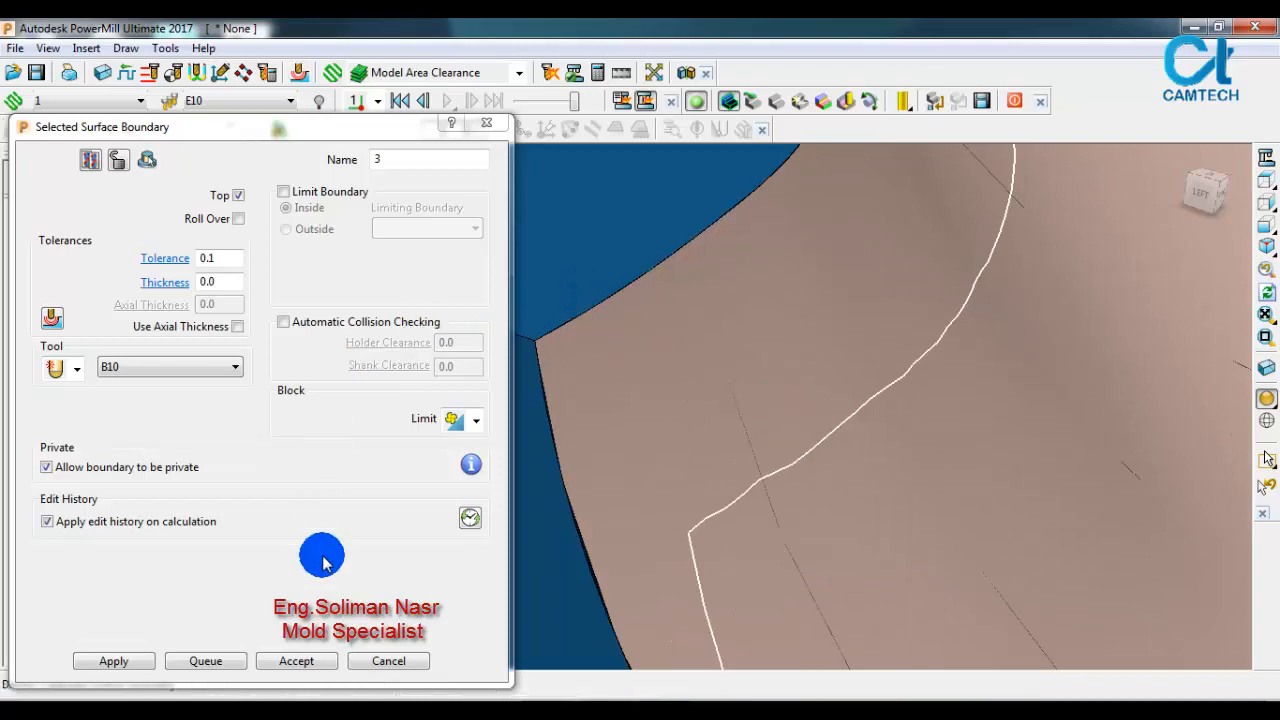
pyautogui.click(300, 661)
pyautogui.scroll(-5, 455, 431)
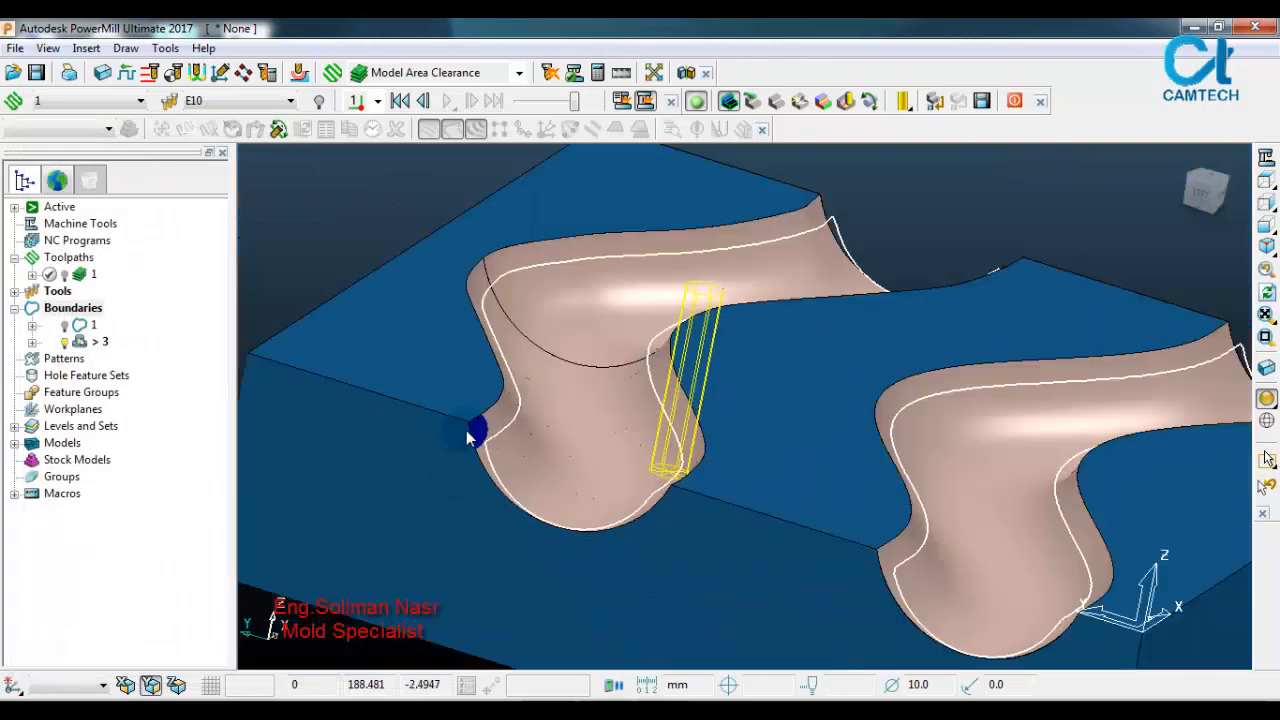
pyautogui.scroll(-3, 468, 432)
pyautogui.moveTo(652, 413); pyautogui.dragTo(592, 440, button='middle')
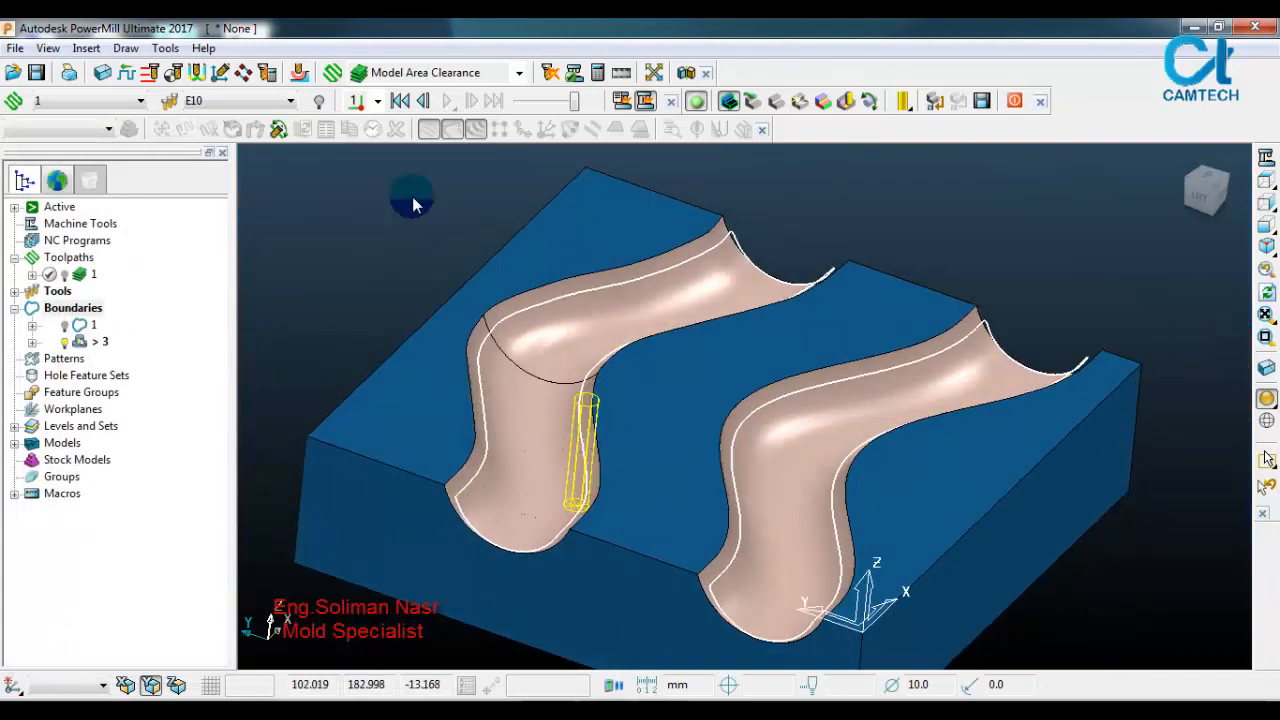
# Step: Open the Finishing strategies for a new toolpath and preview Constant Z Finishing and Optimised Constant Z Finishing
pyautogui.click(333, 73)
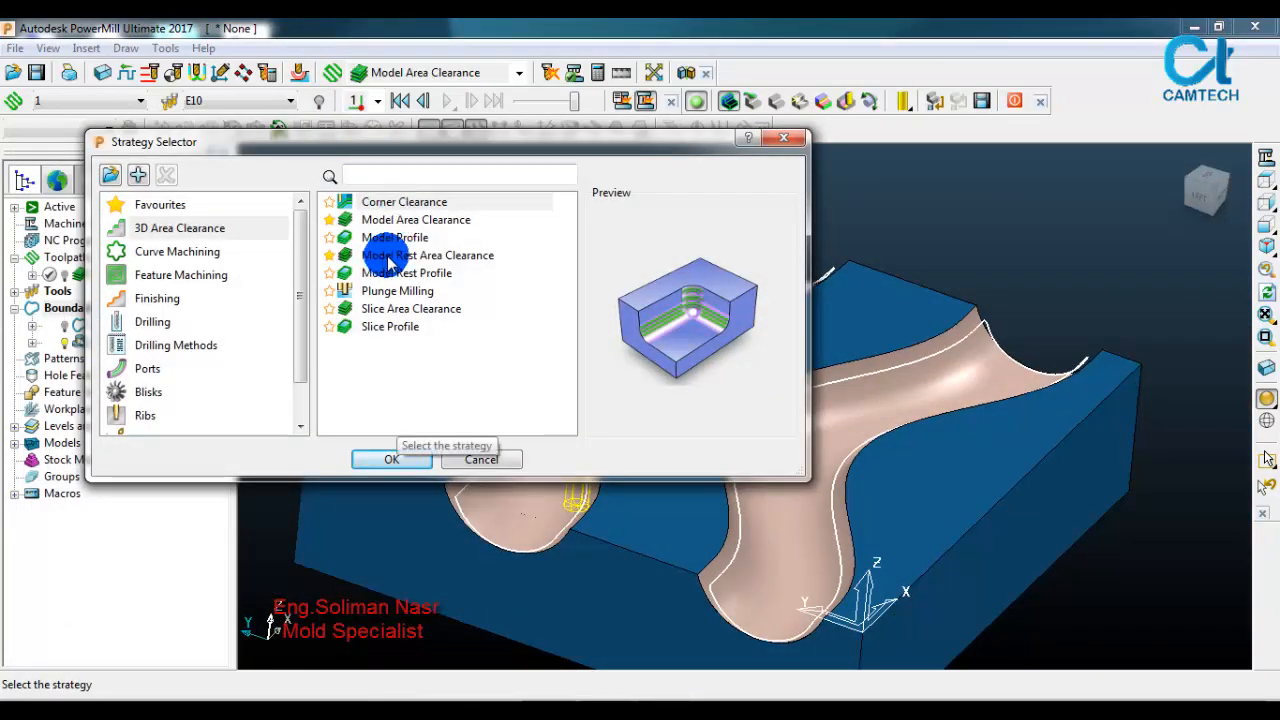
pyautogui.click(168, 300)
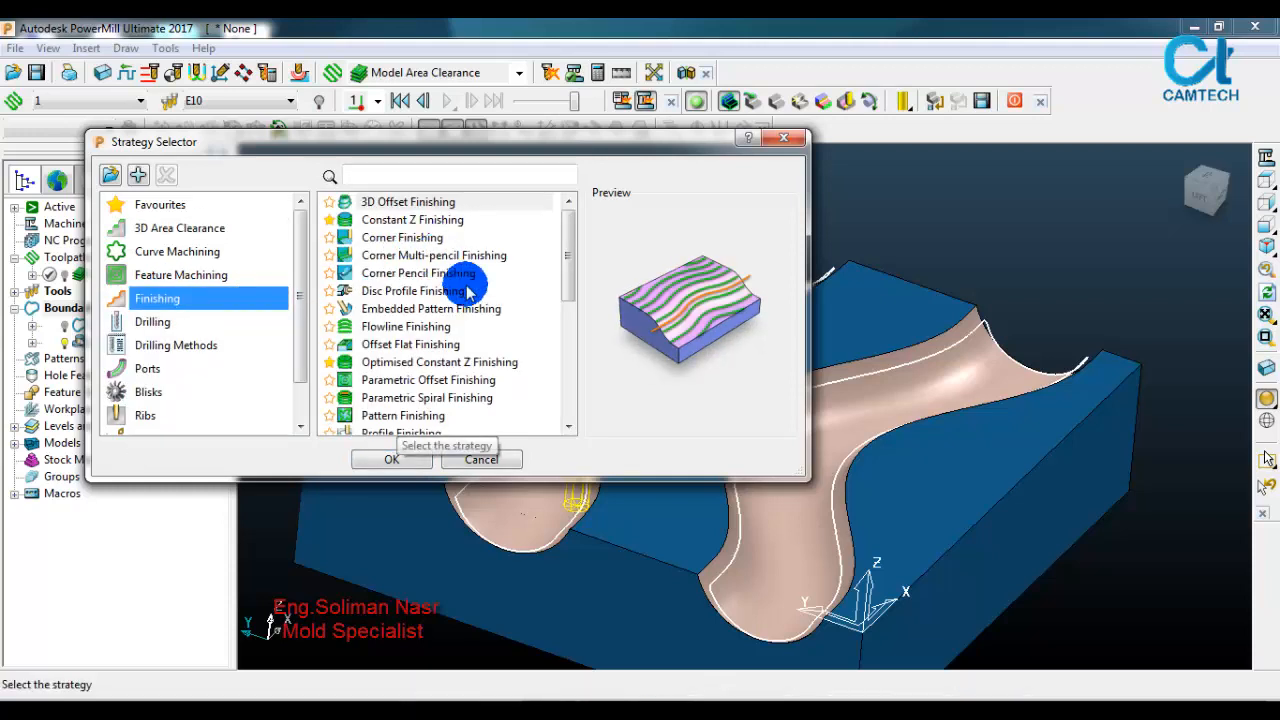
pyautogui.click(455, 224)
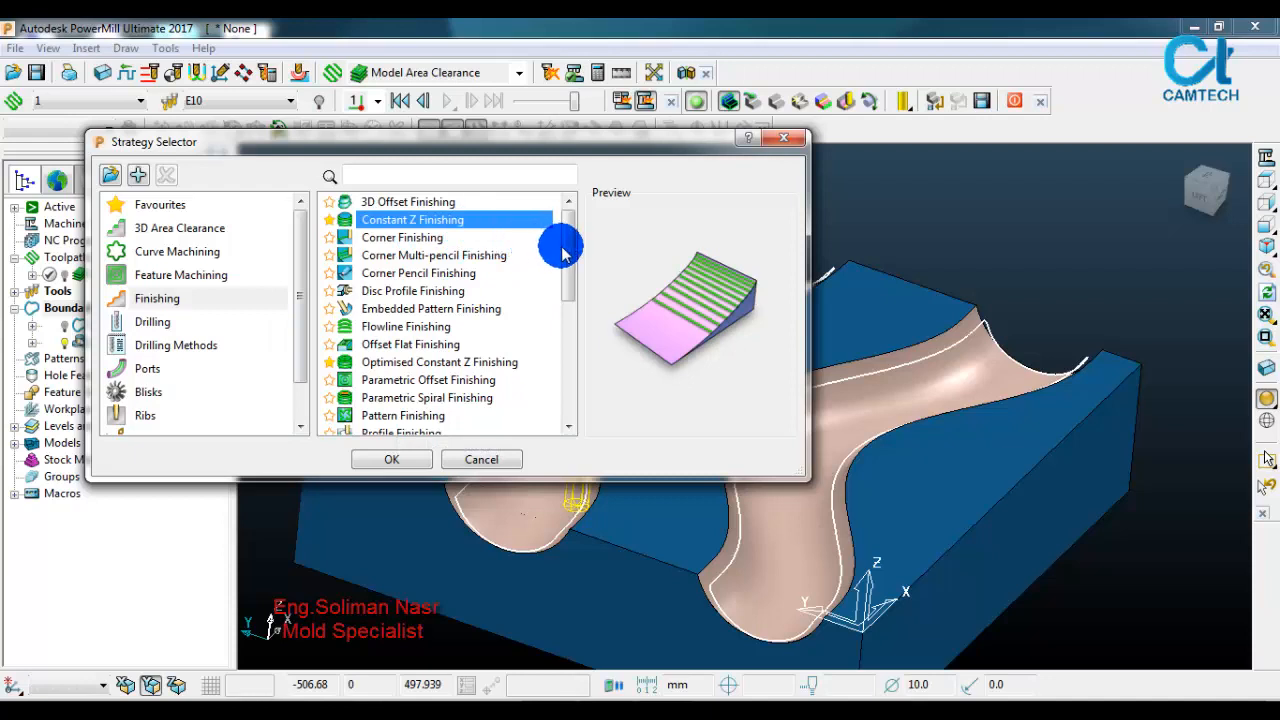
pyautogui.moveTo(567, 279); pyautogui.dragTo(567, 280)
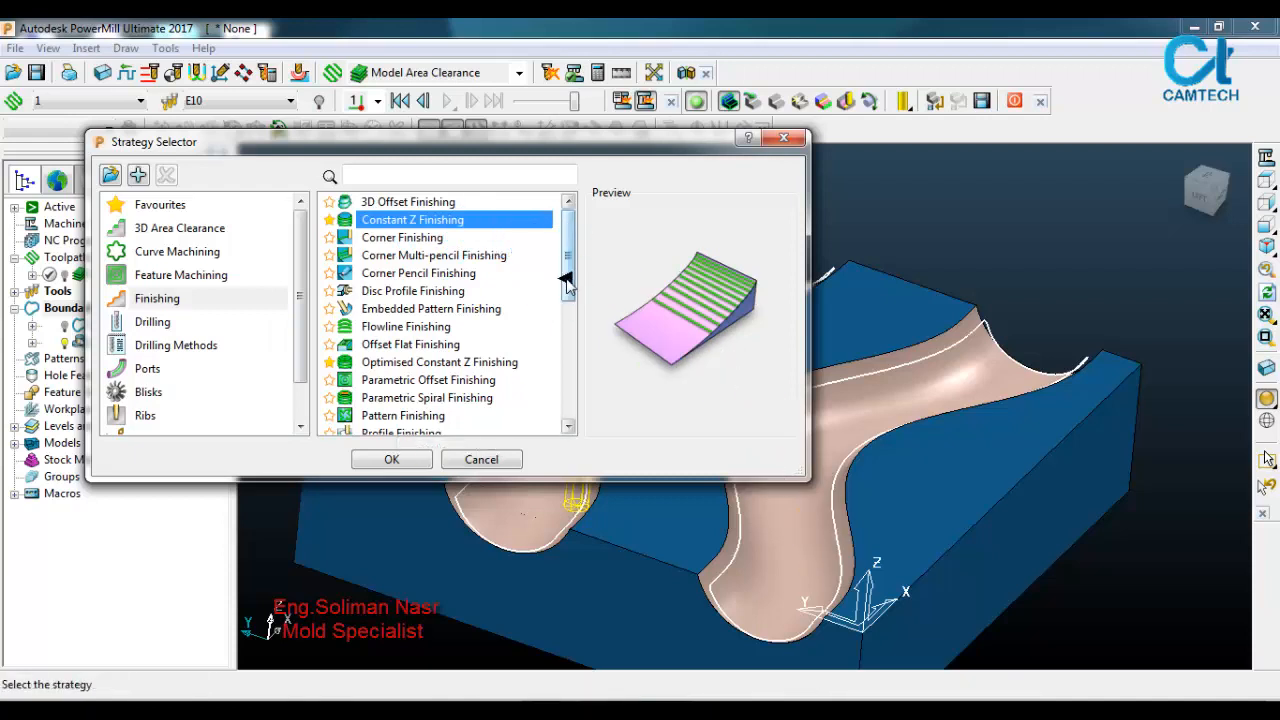
pyautogui.scroll(-1, 567, 287)
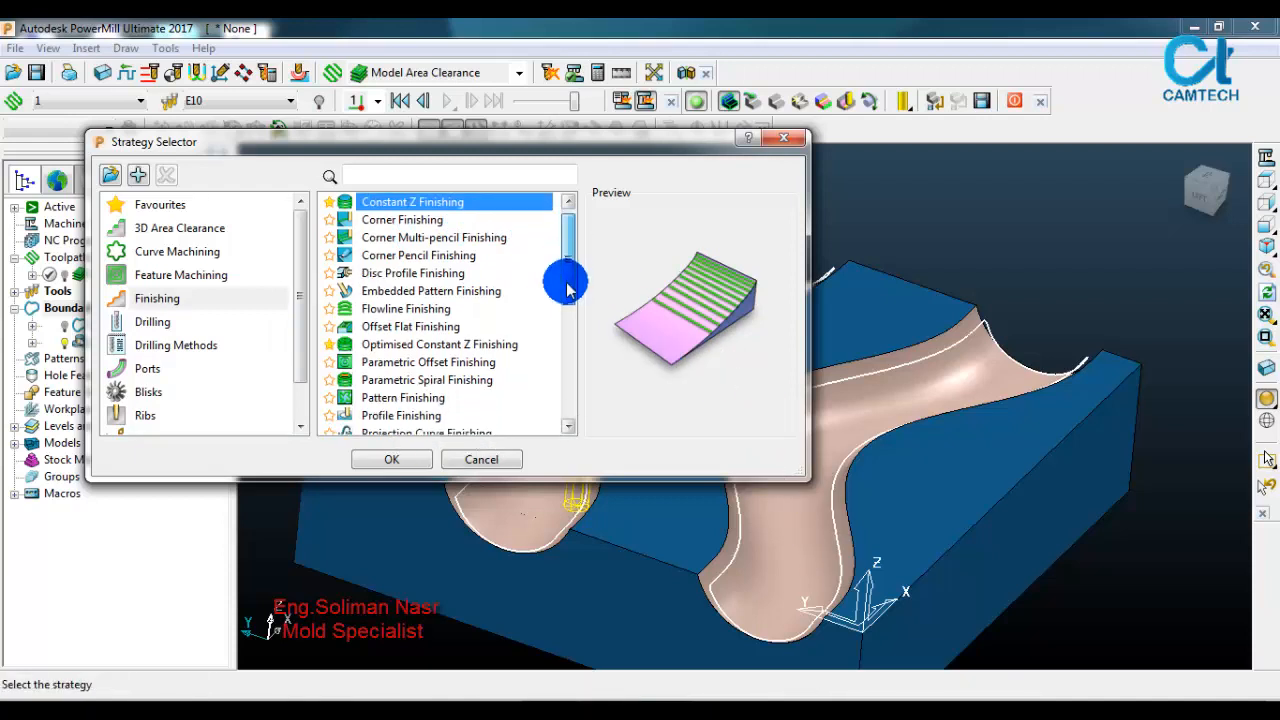
pyautogui.click(498, 345)
pyautogui.scroll(1, 562, 300)
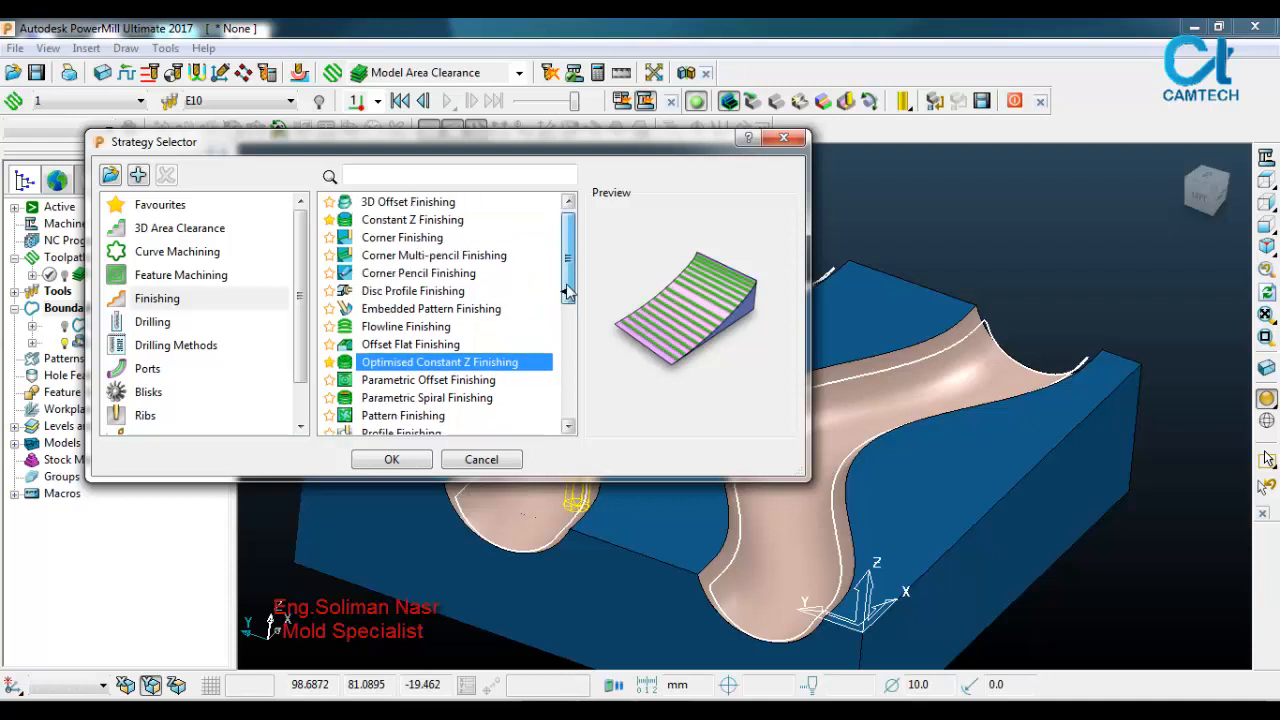
# Step: Preview the 3D Offset and Raster Finishing strategies, and start the new toolpath with Optimised Constant Z Finishing
pyautogui.click(405, 205)
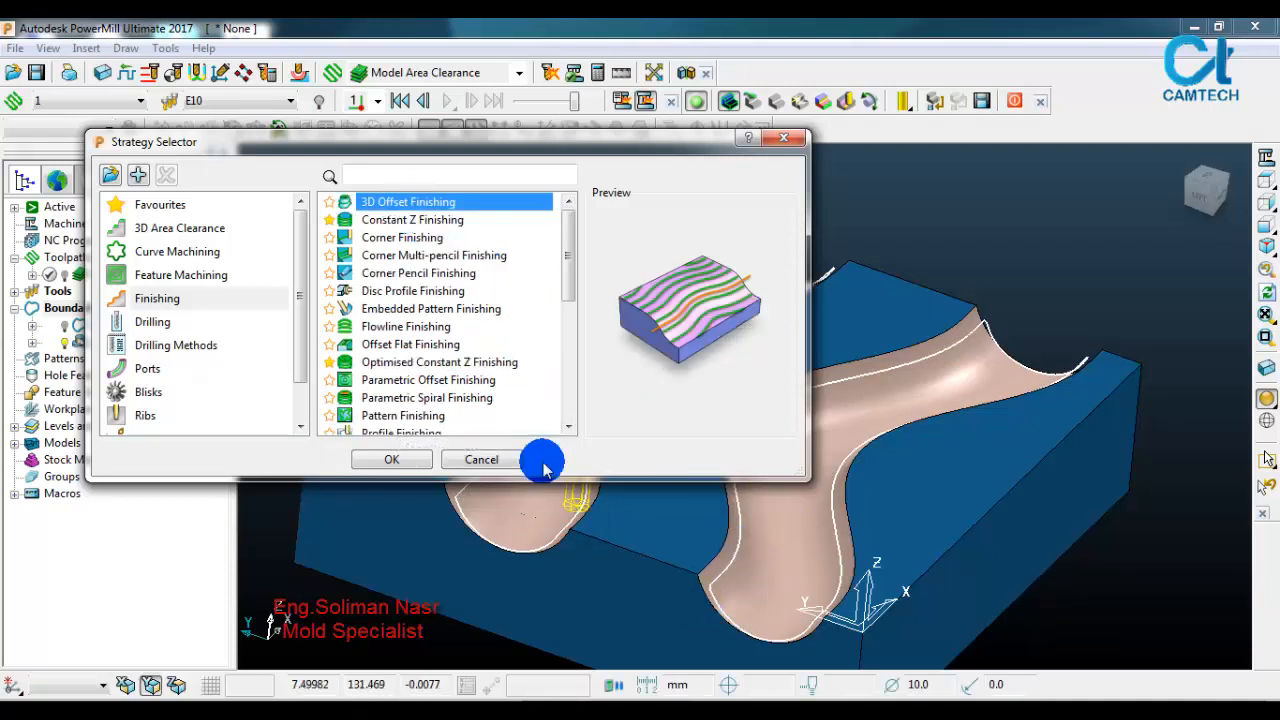
pyautogui.click(443, 364)
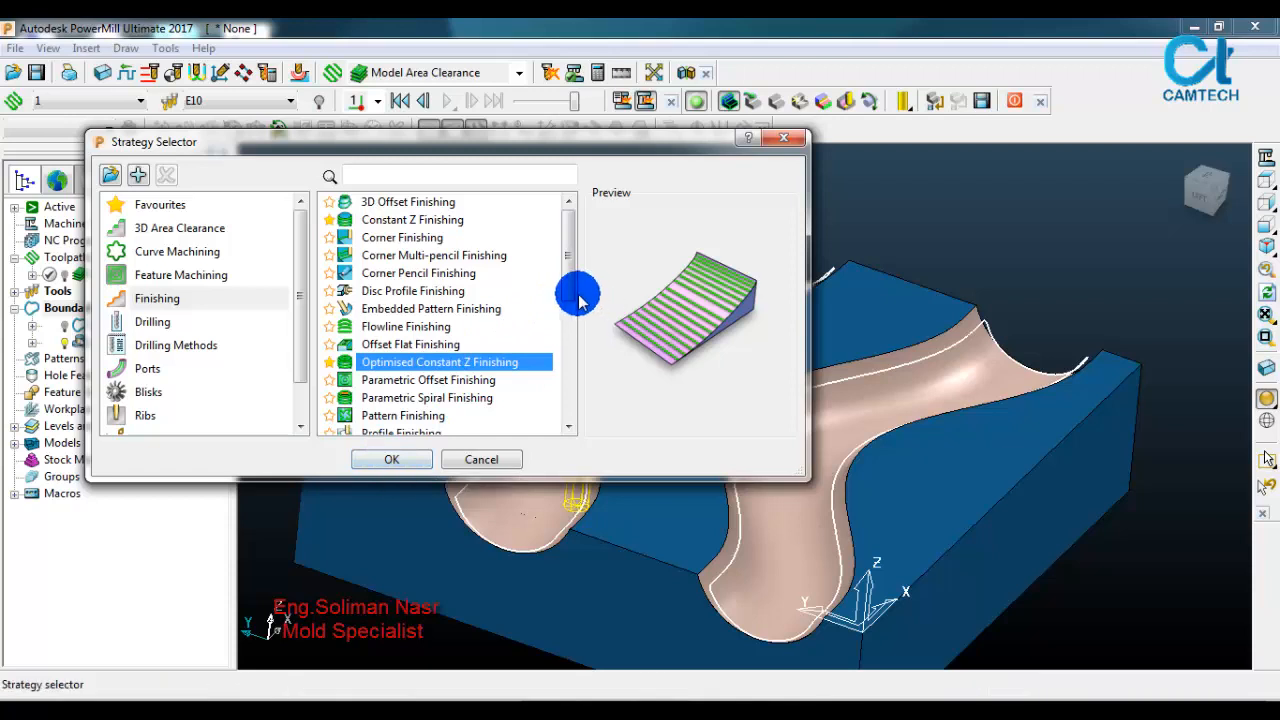
pyautogui.moveTo(573, 297); pyautogui.dragTo(567, 372)
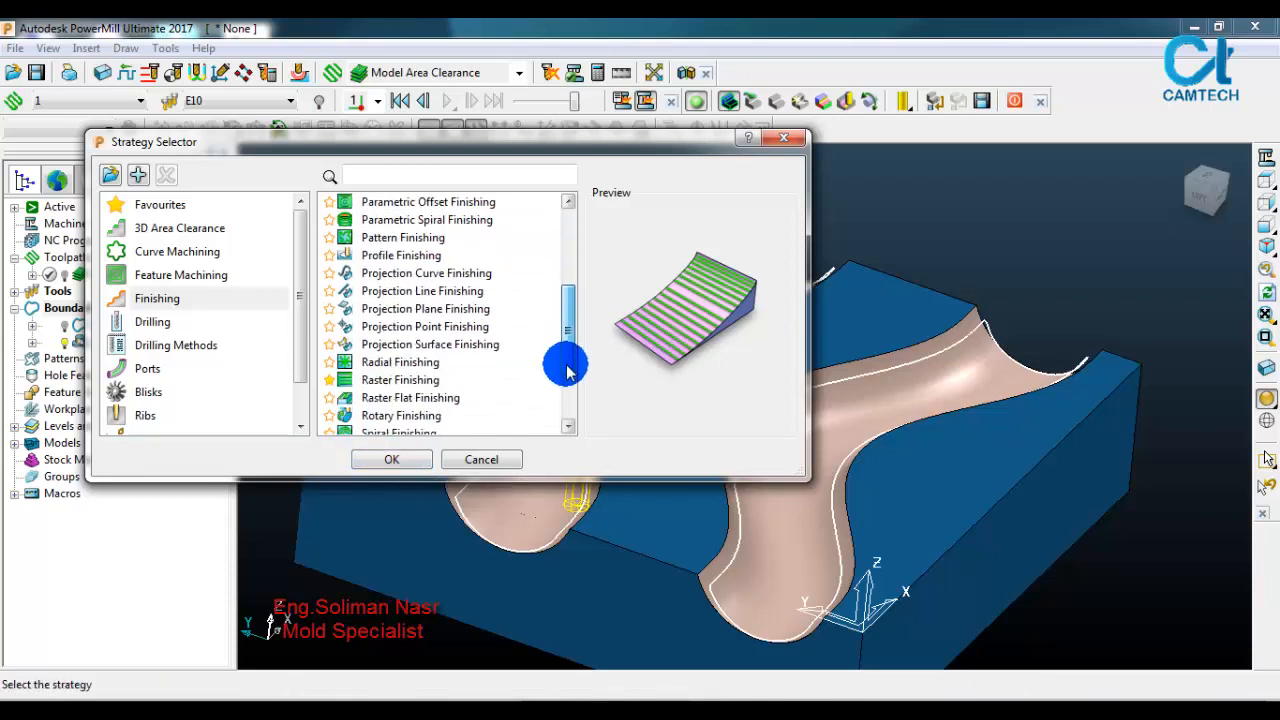
pyautogui.click(390, 379)
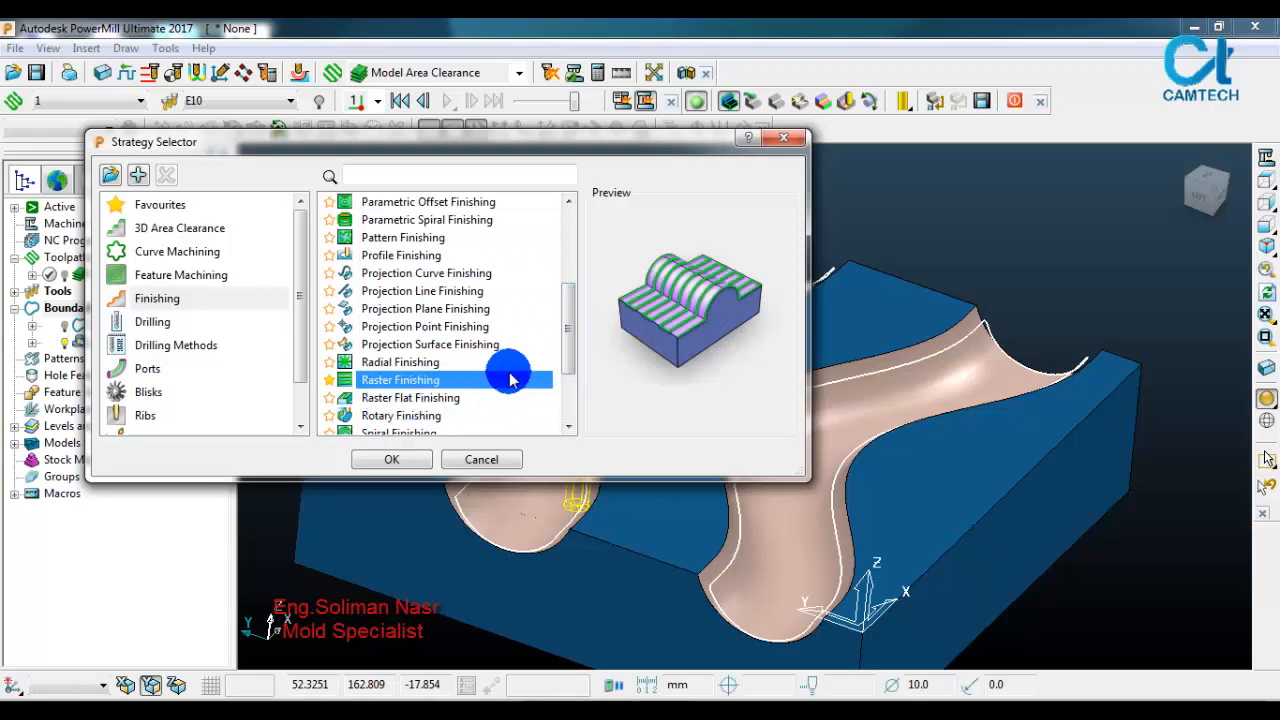
pyautogui.moveTo(566, 338); pyautogui.dragTo(569, 298)
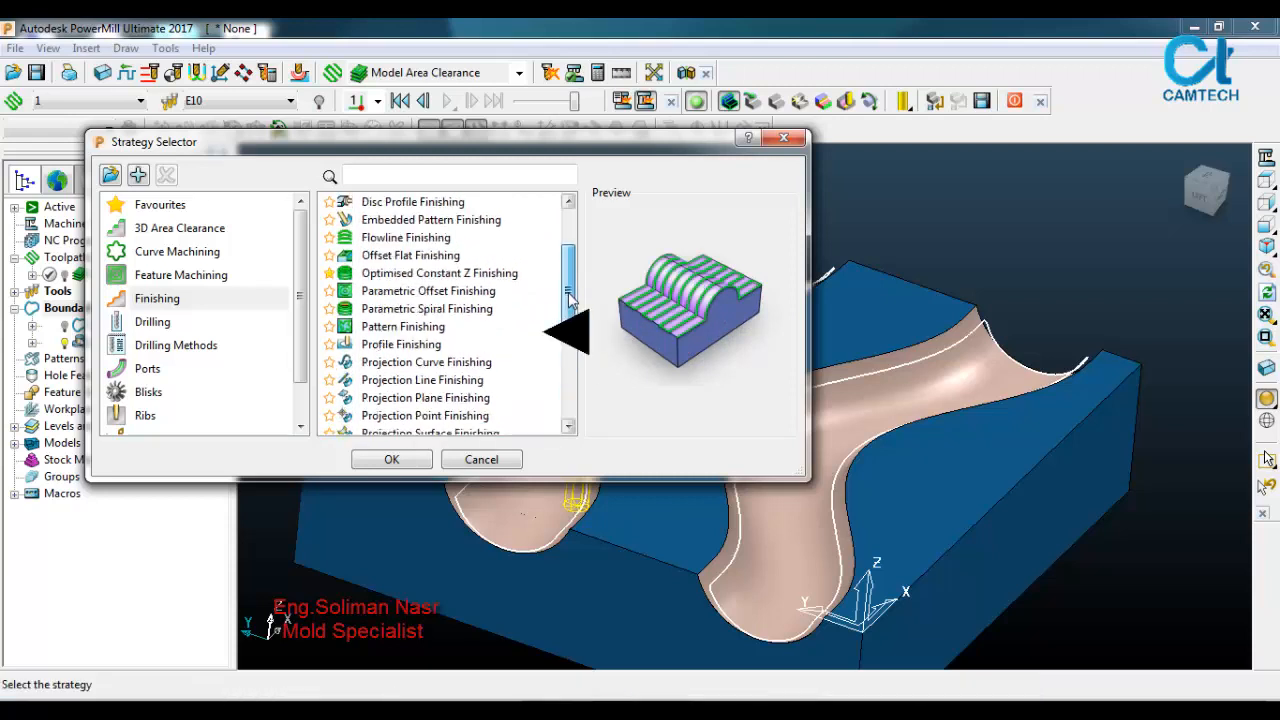
pyautogui.click(445, 283)
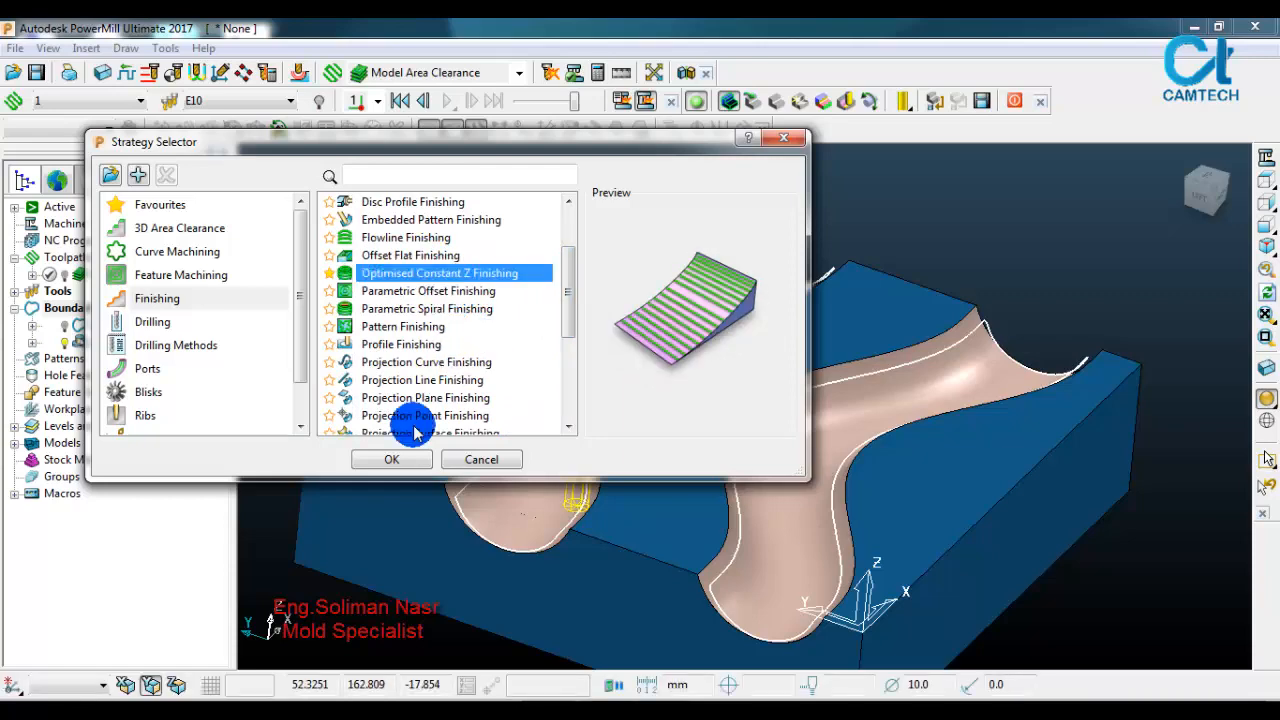
pyautogui.click(391, 462)
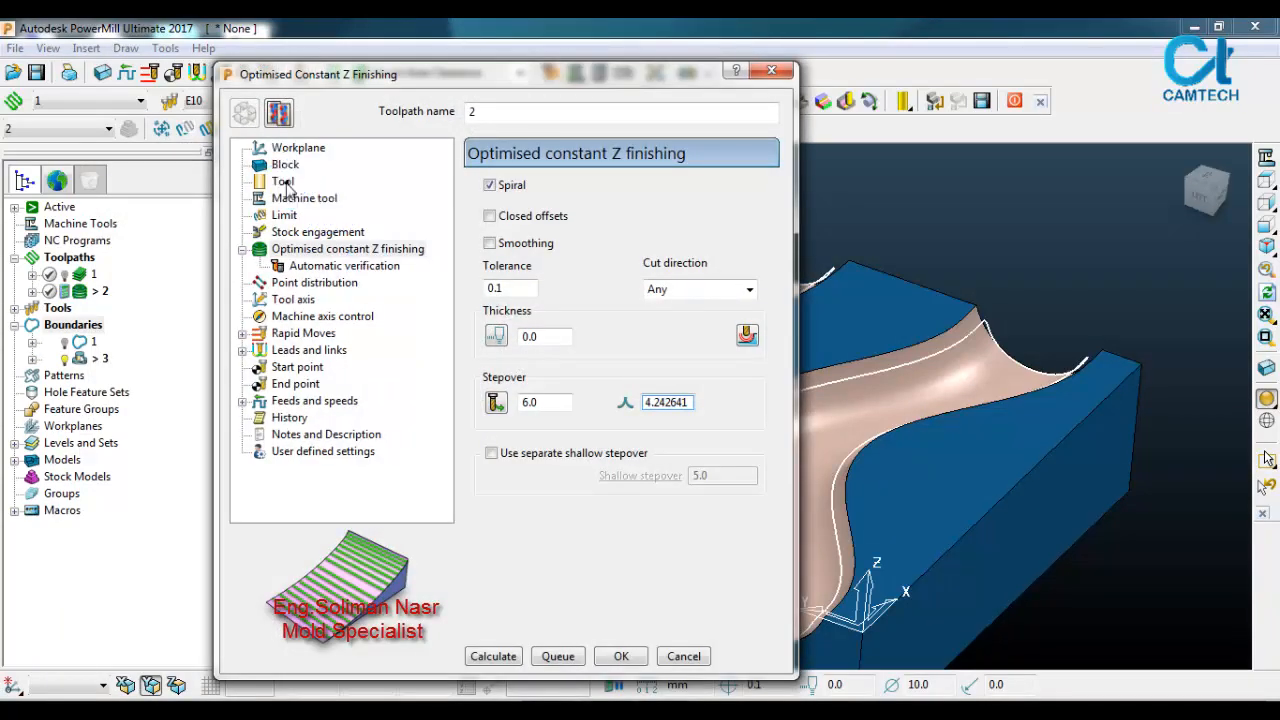
# Step: Assign the B10 tool to the finishing toolpath and use boundary 3 as its limit, with trimming kept inside
pyautogui.click(284, 182)
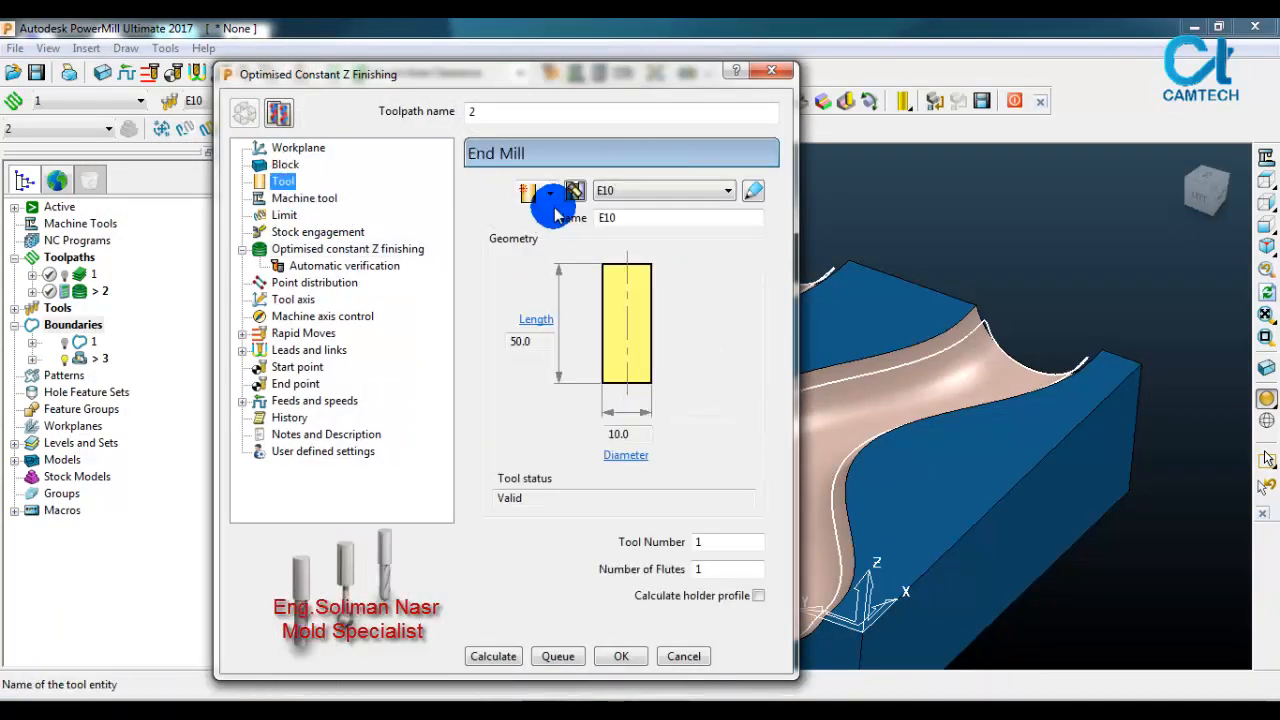
pyautogui.click(636, 195)
pyautogui.click(636, 245)
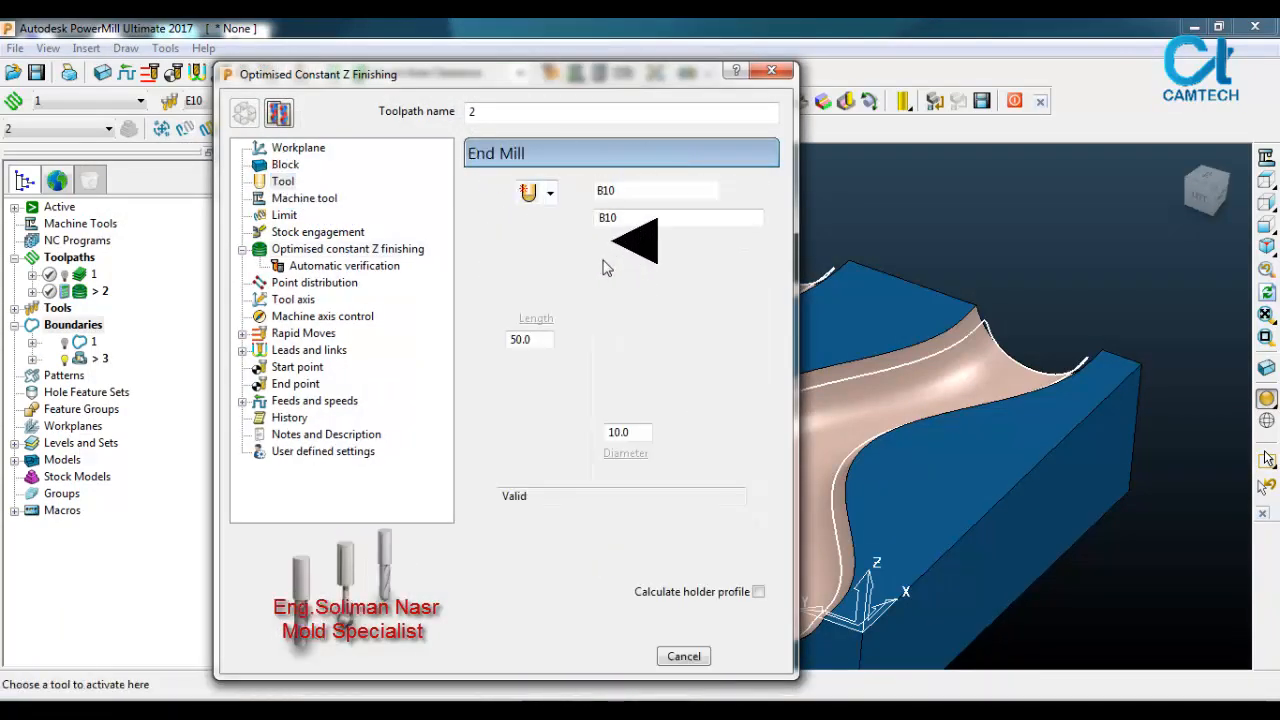
pyautogui.click(296, 231)
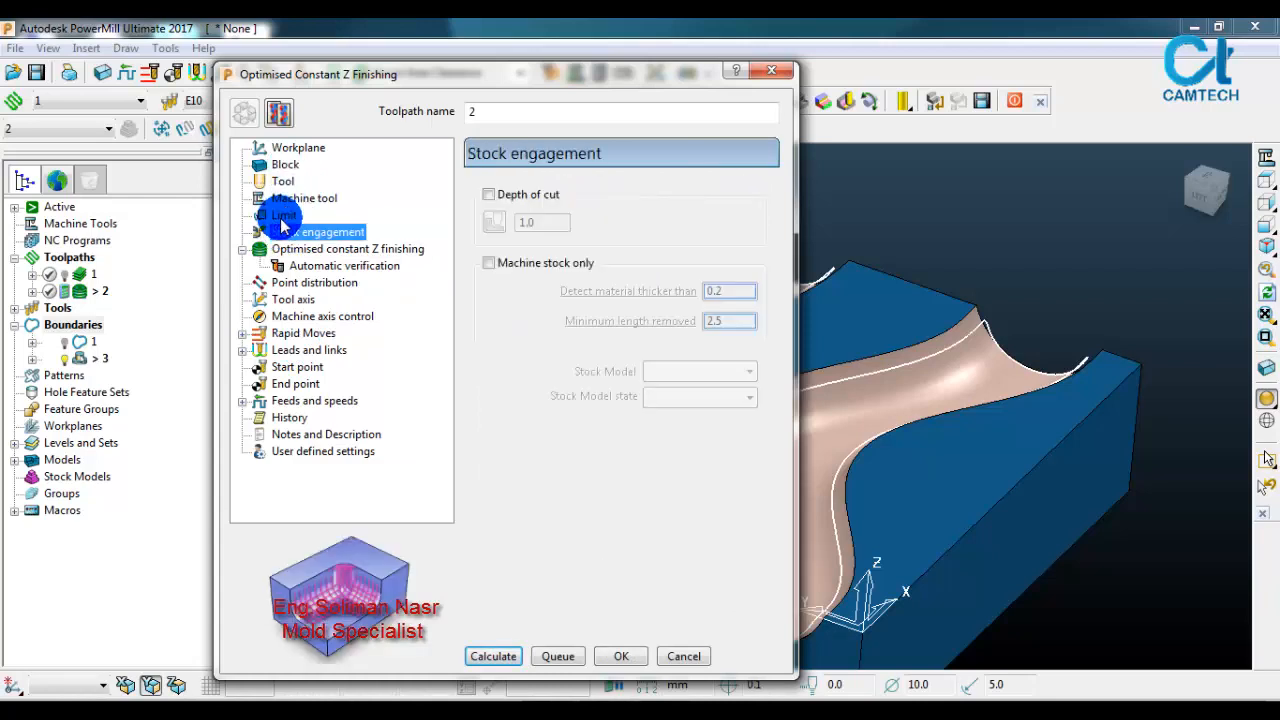
pyautogui.click(285, 216)
pyautogui.click(591, 238)
pyautogui.click(588, 232)
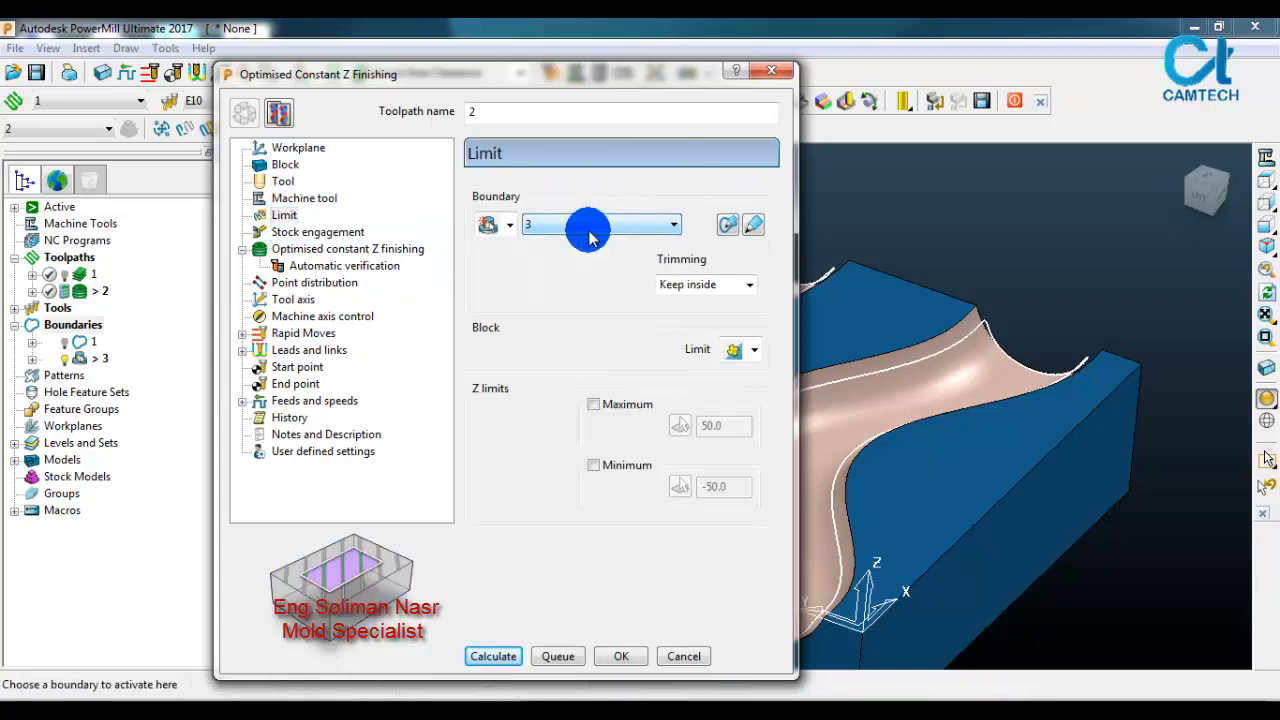
# Step: Set the finishing stepover to 1 with Spiral enabled, calculate the toolpath and close its settings
pyautogui.click(322, 251)
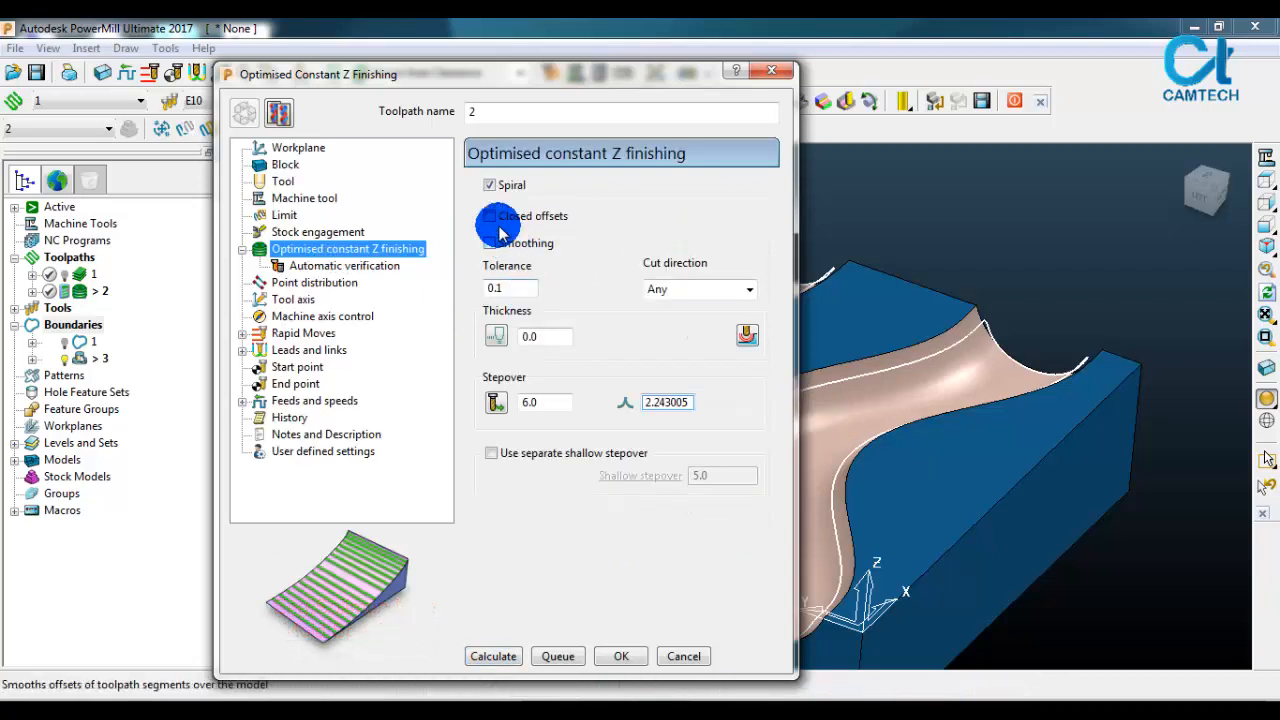
pyautogui.click(489, 186)
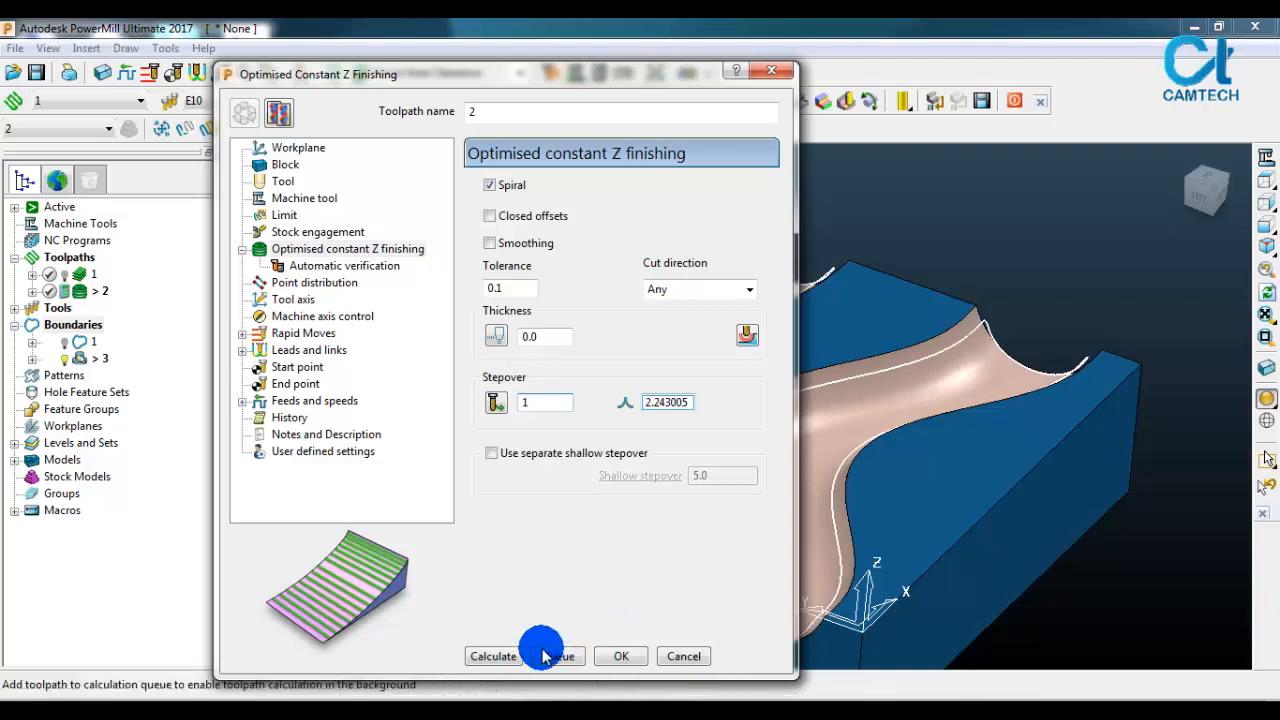
pyautogui.click(490, 656)
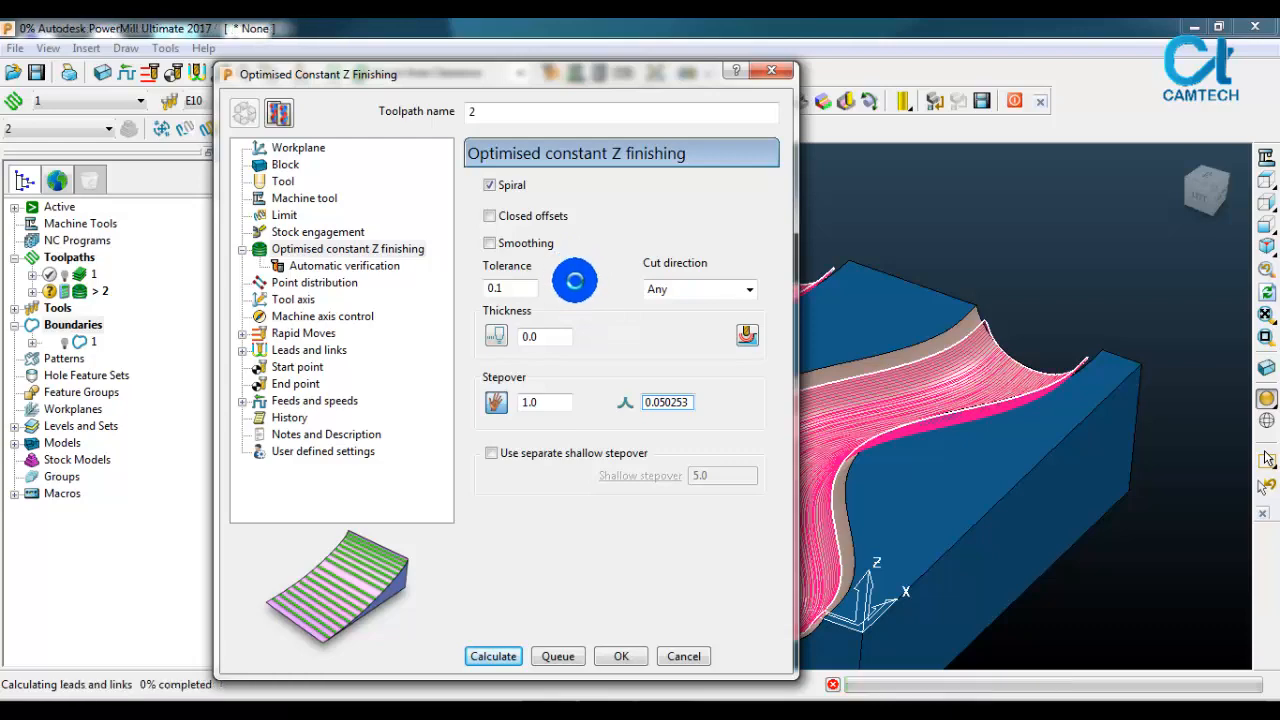
pyautogui.click(771, 72)
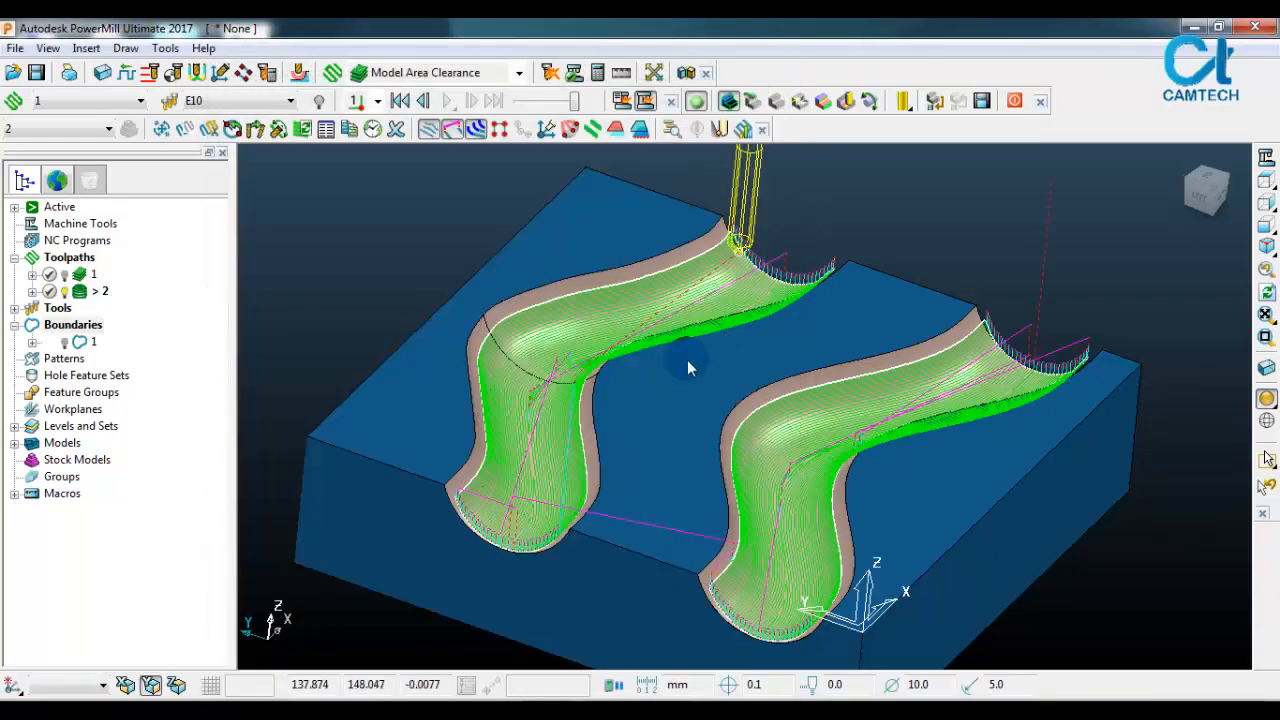
# Step: Put toolpath 2 at its simulation start and inspect the tool against the boundary at the channel's open end
pyautogui.rightClick(80, 295)
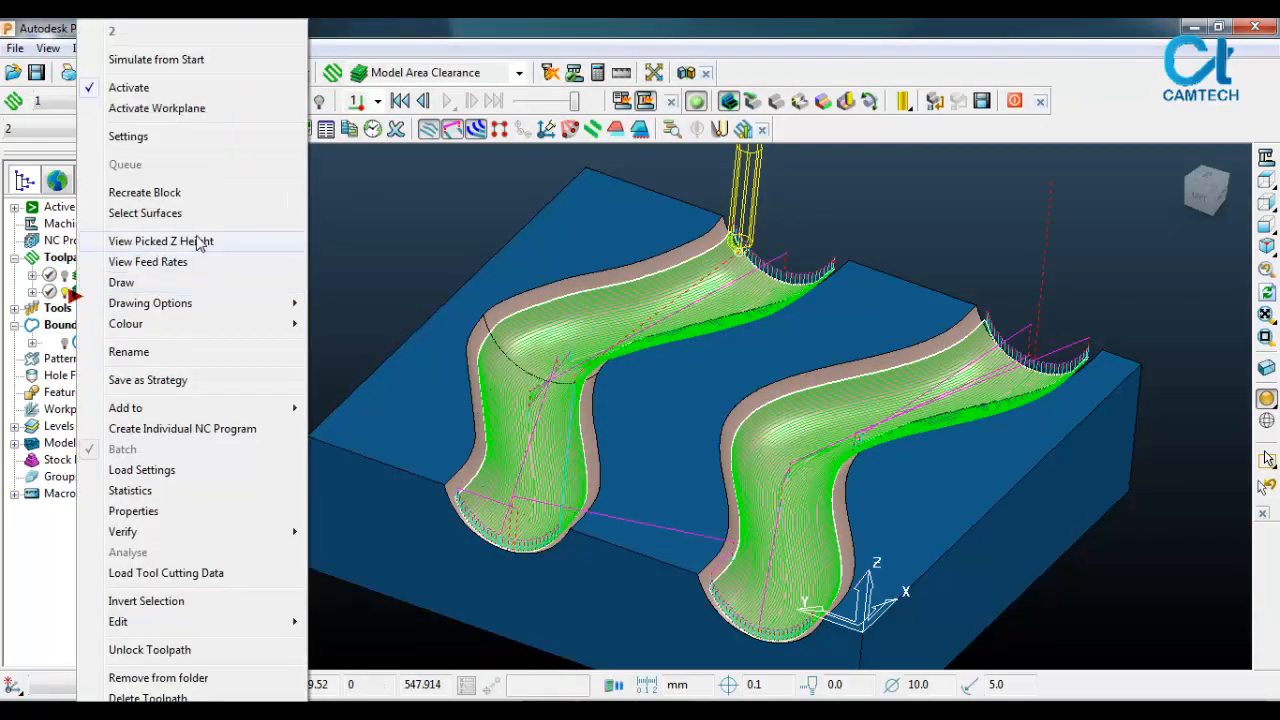
pyautogui.click(210, 62)
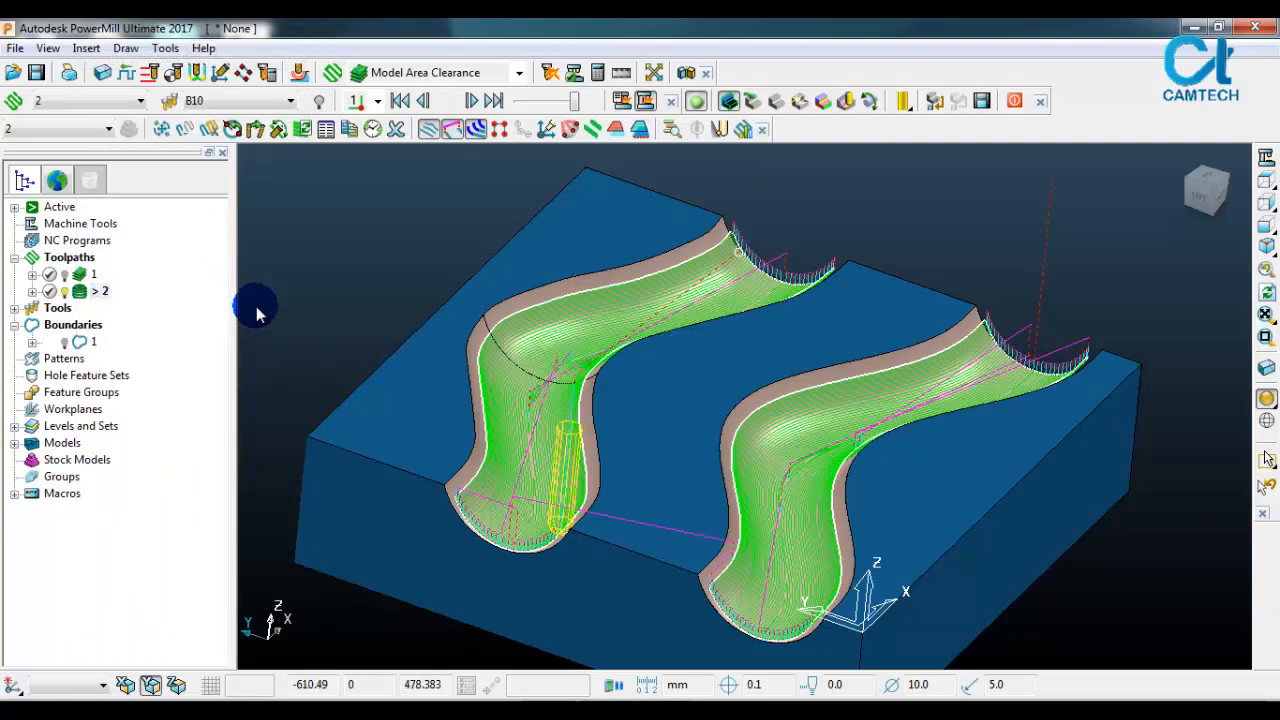
pyautogui.moveTo(398, 316); pyautogui.dragTo(523, 386, button='middle')
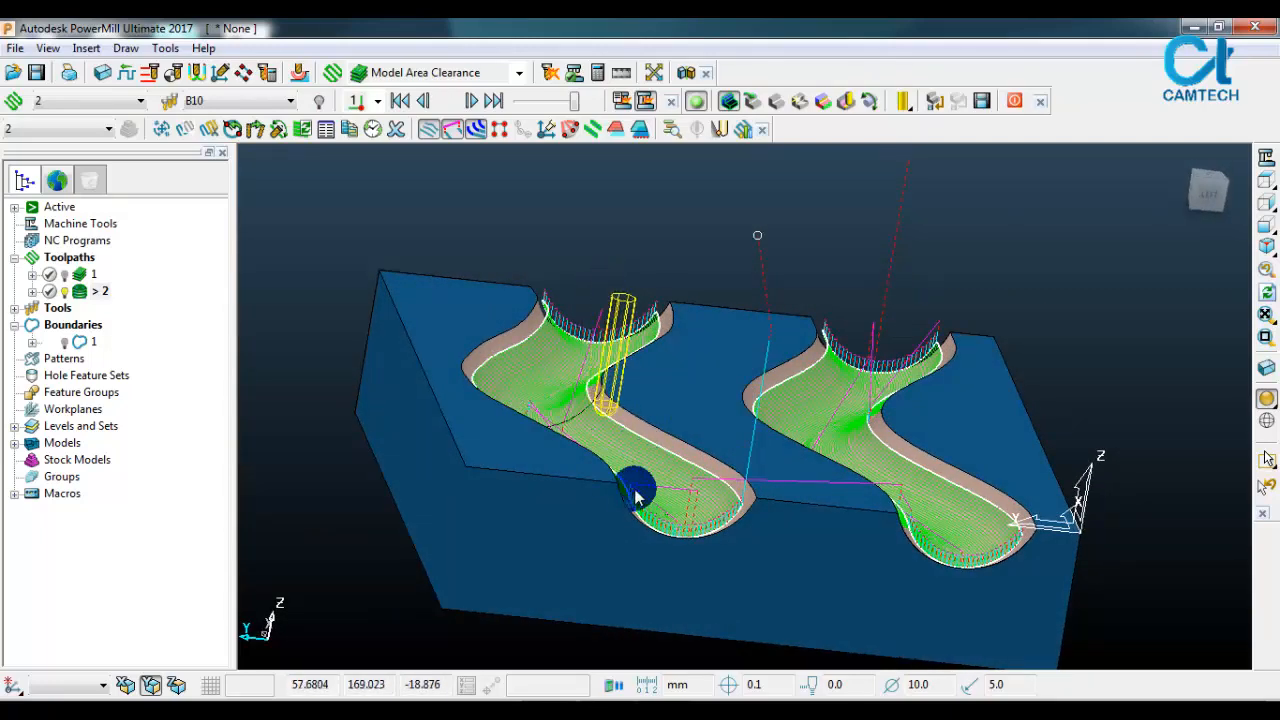
pyautogui.moveTo(602, 478); pyautogui.dragTo(512, 432, button='middle')
pyautogui.scroll(7, 680, 455)
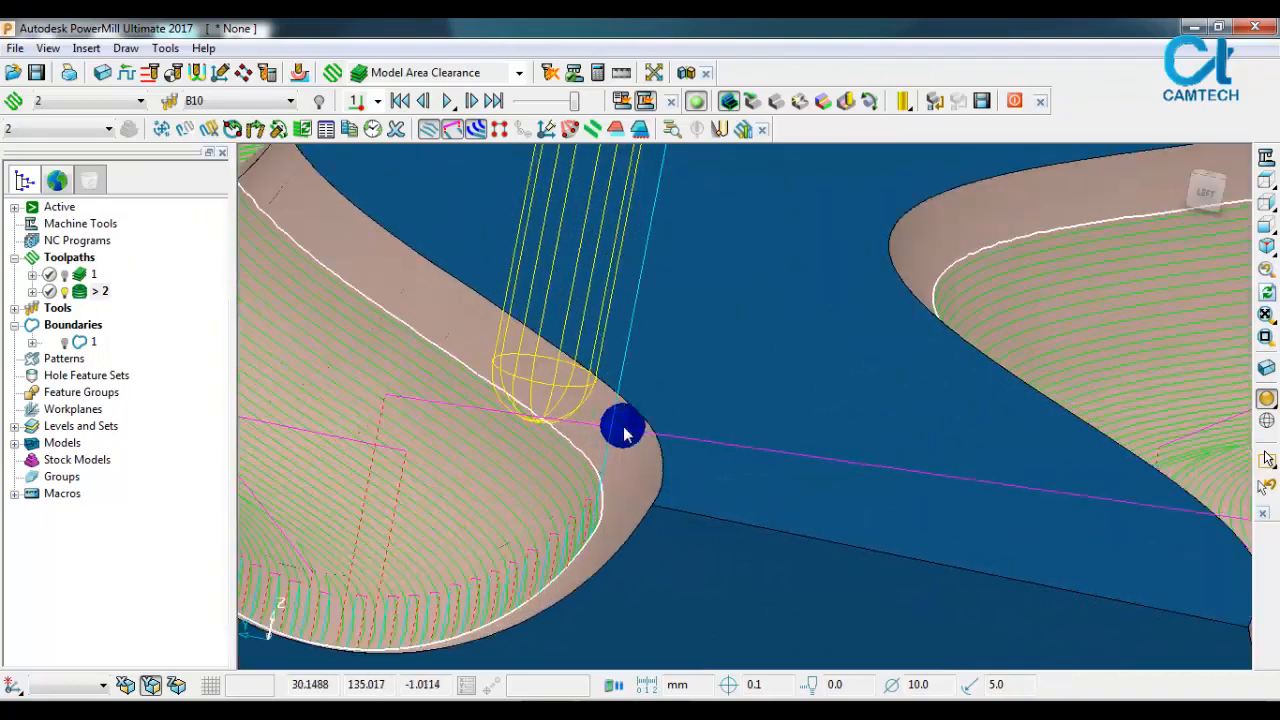
pyautogui.moveTo(580, 406); pyautogui.dragTo(548, 370, button='middle')
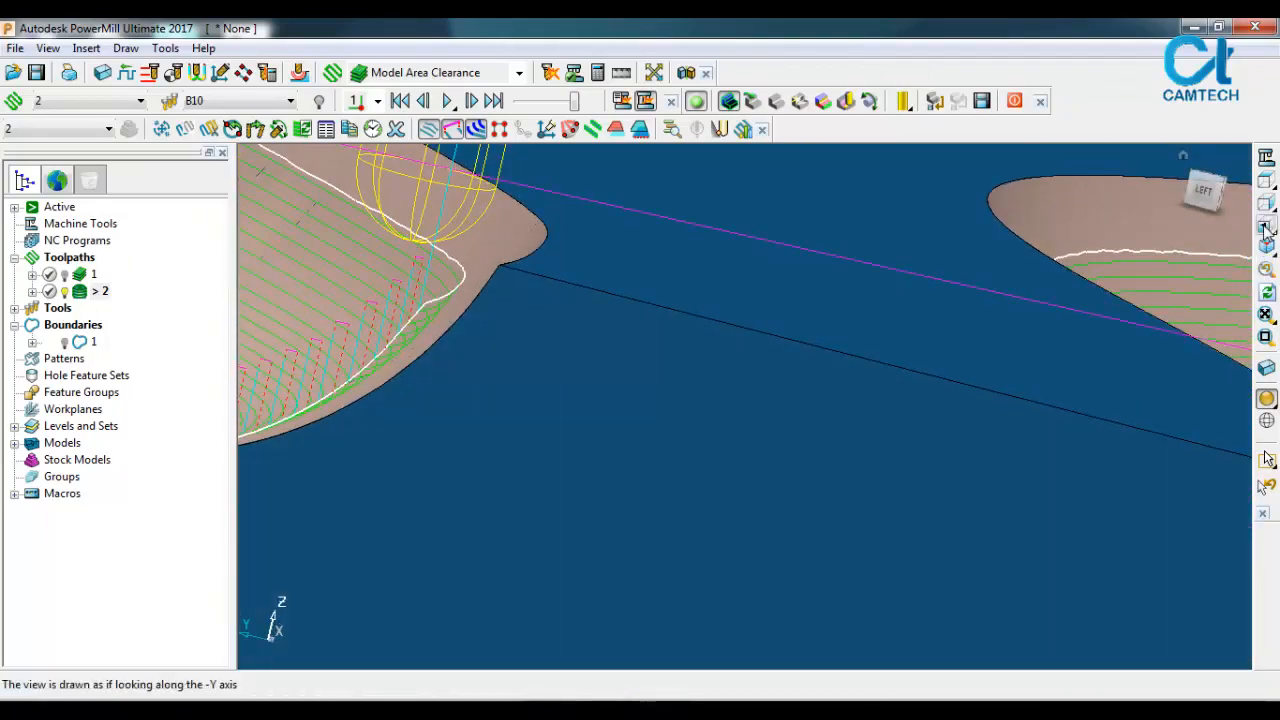
# Step: Examine in the side view how the ball nosed tool meets the channel's upper edge when following the boundary
pyautogui.click(1260, 264)
pyautogui.click(1267, 205)
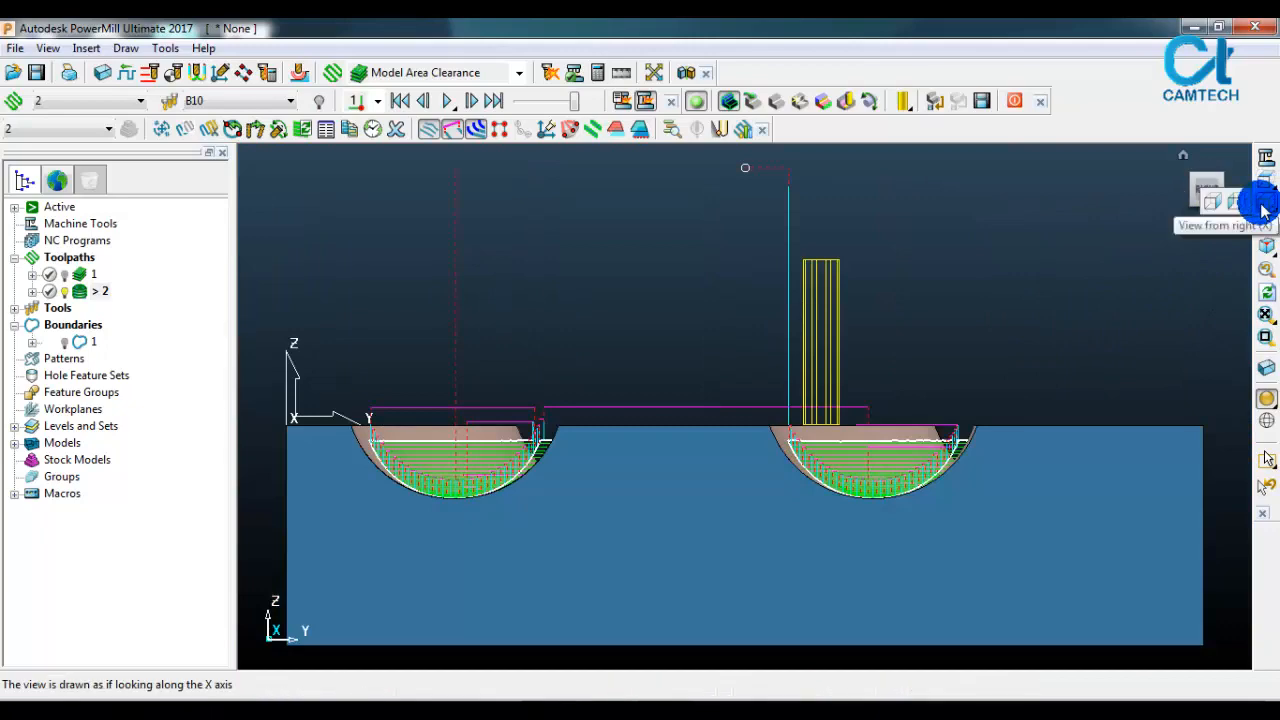
pyautogui.click(1237, 202)
pyautogui.scroll(5, 690, 420)
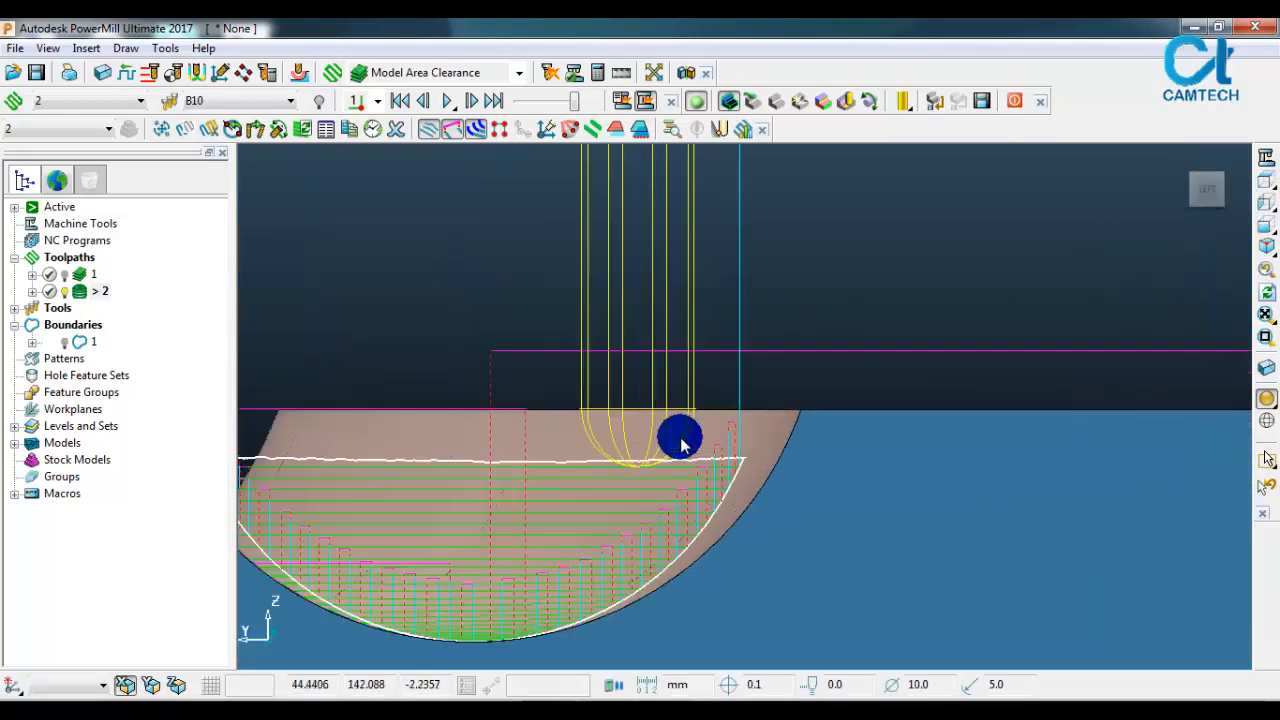
pyautogui.moveTo(680, 447); pyautogui.dragTo(868, 432)
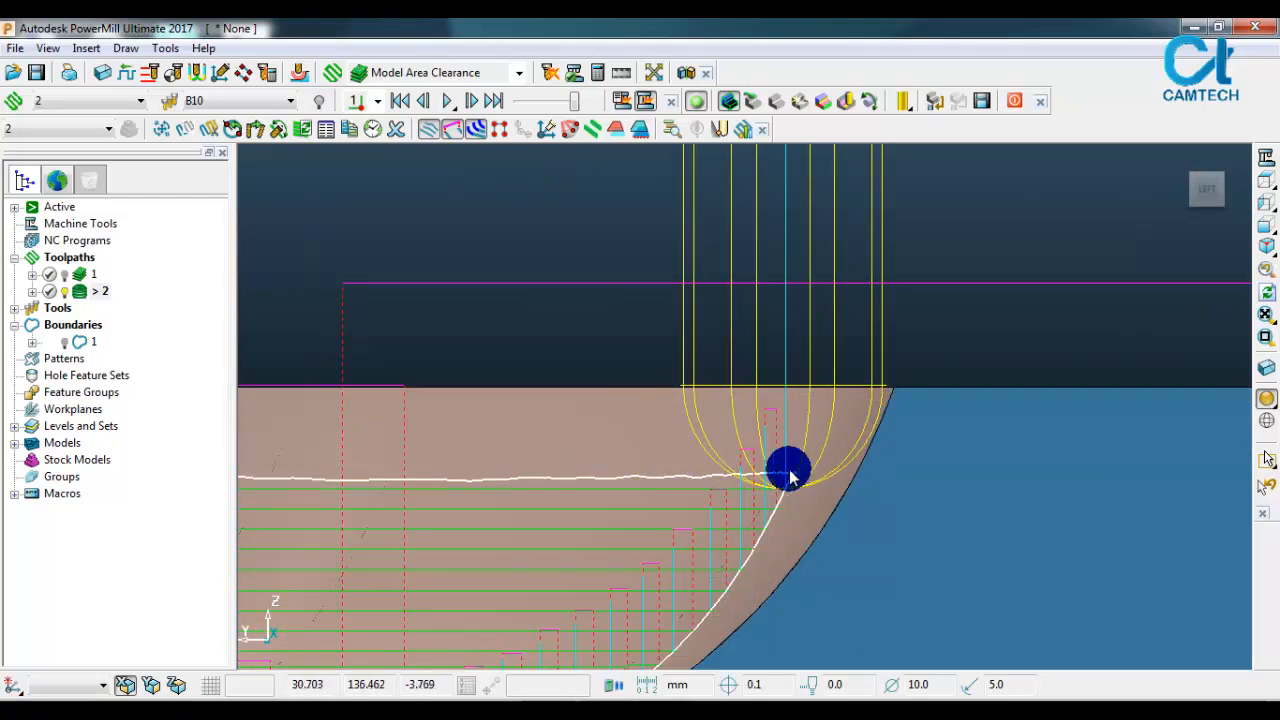
pyautogui.moveTo(795, 477); pyautogui.dragTo(817, 468)
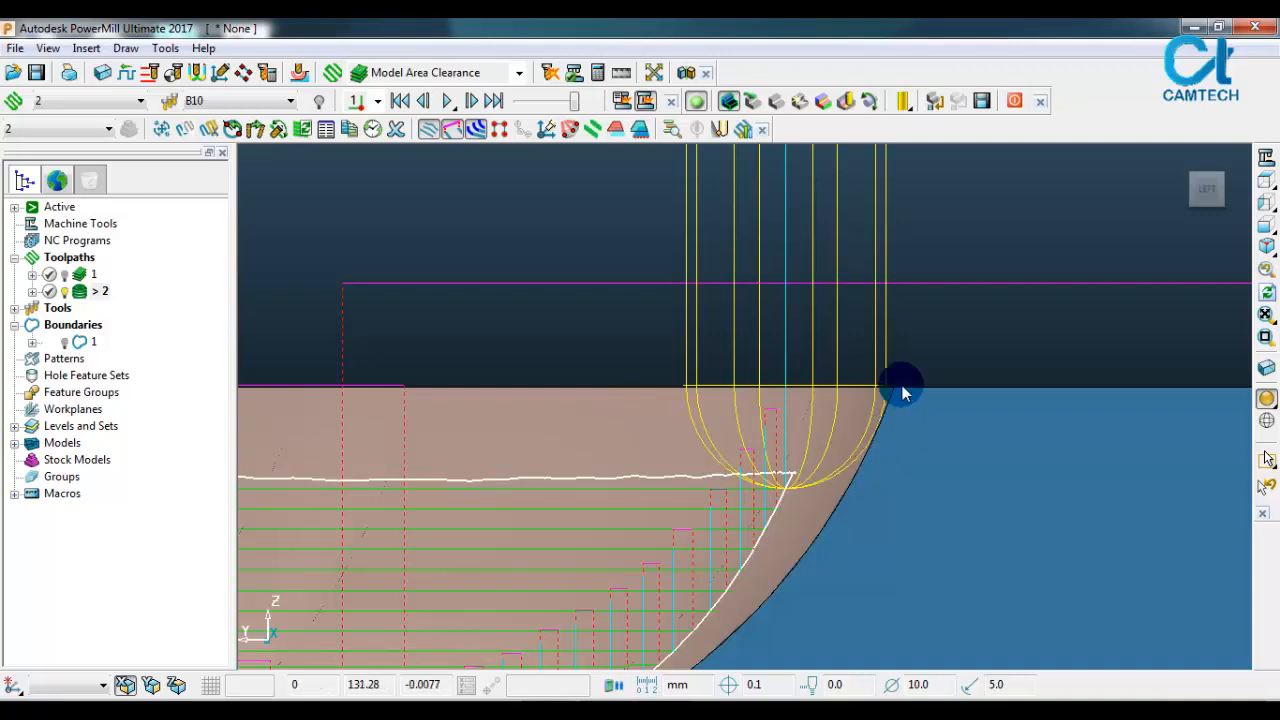
pyautogui.scroll(2, 900, 390)
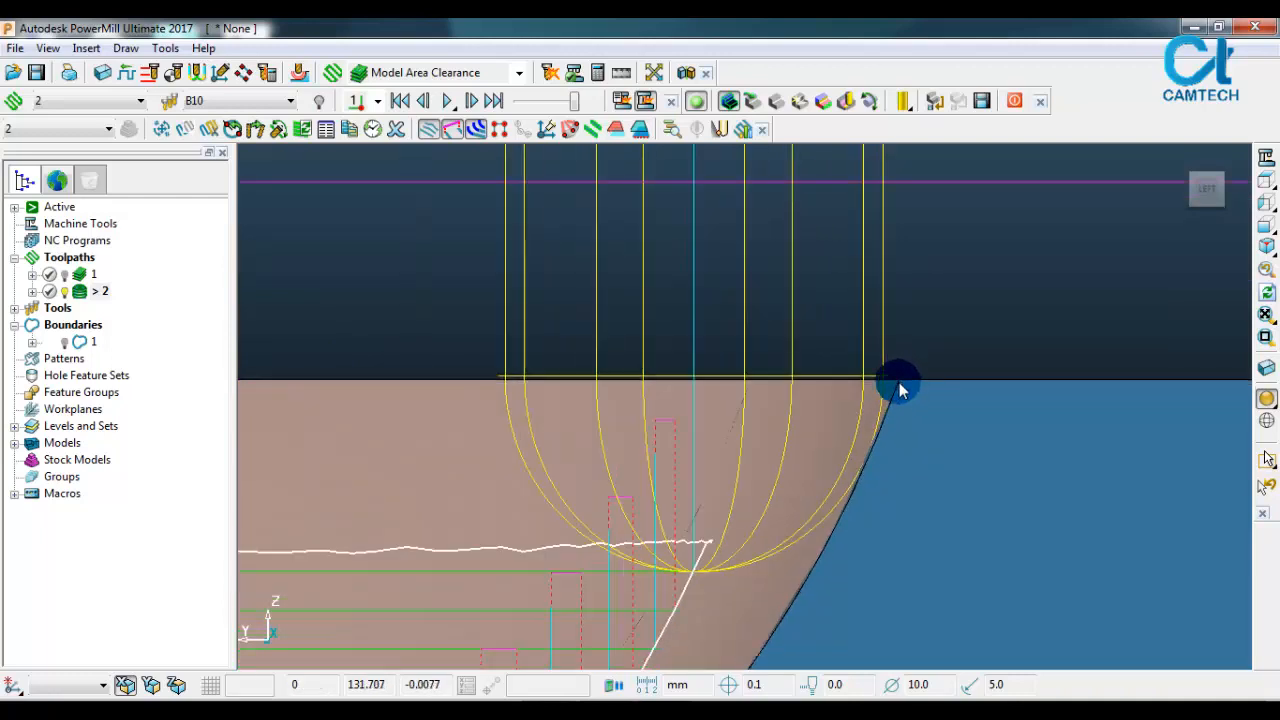
pyautogui.scroll(-3, 899, 384)
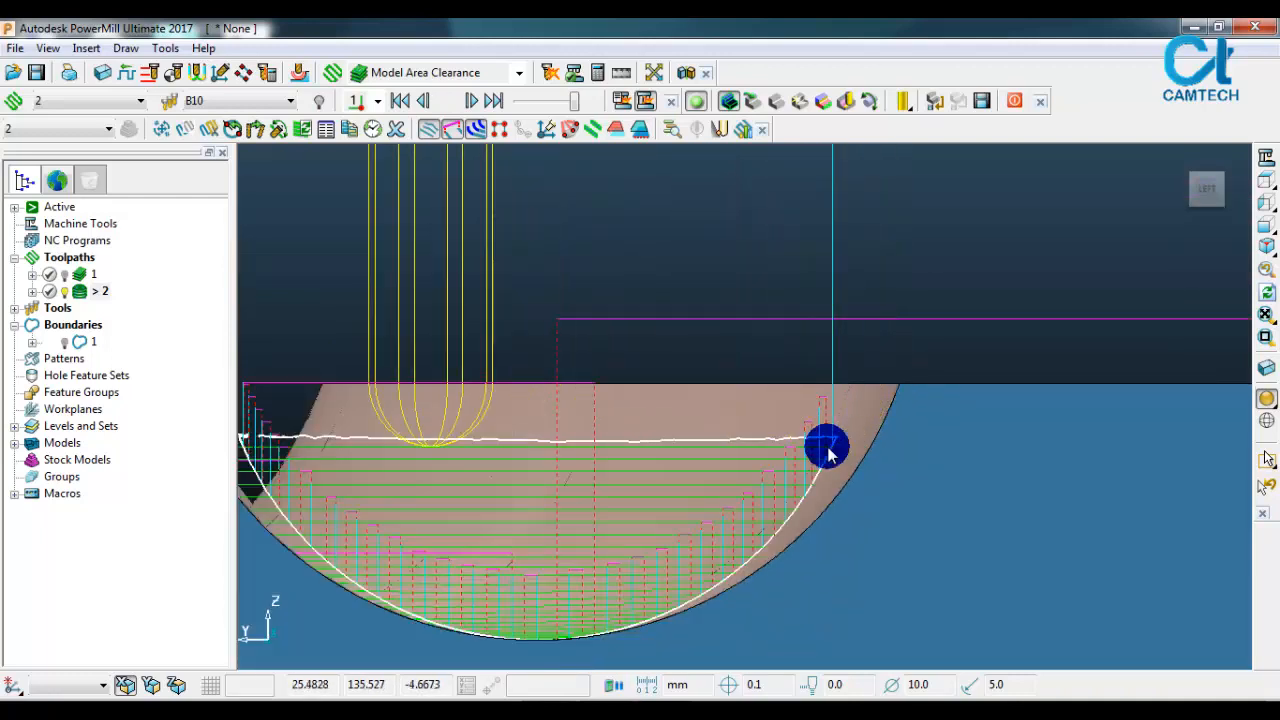
pyautogui.moveTo(829, 455); pyautogui.dragTo(611, 472, button='middle')
pyautogui.scroll(-1, 688, 428)
pyautogui.scroll(-3, 611, 472)
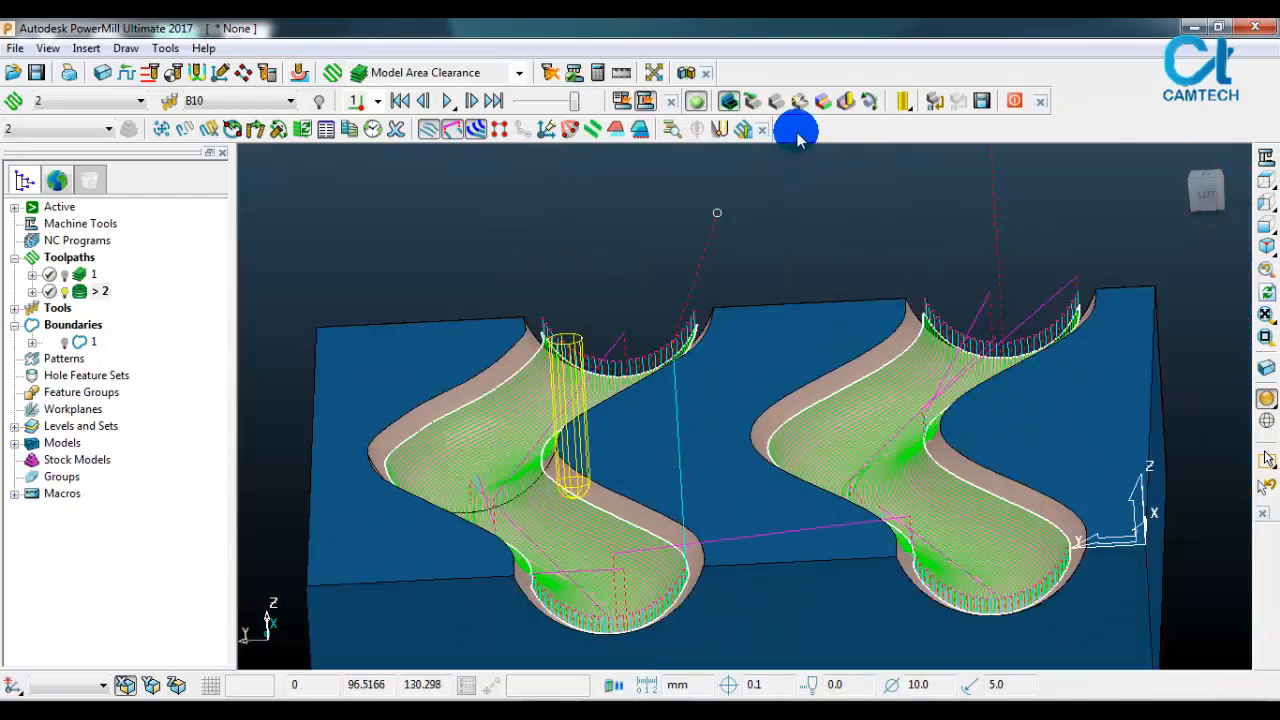
# Step: Show the shaded stock image and run the simulation of toolpath 2 from its start, slightly reducing the playback speed
pyautogui.click(778, 102)
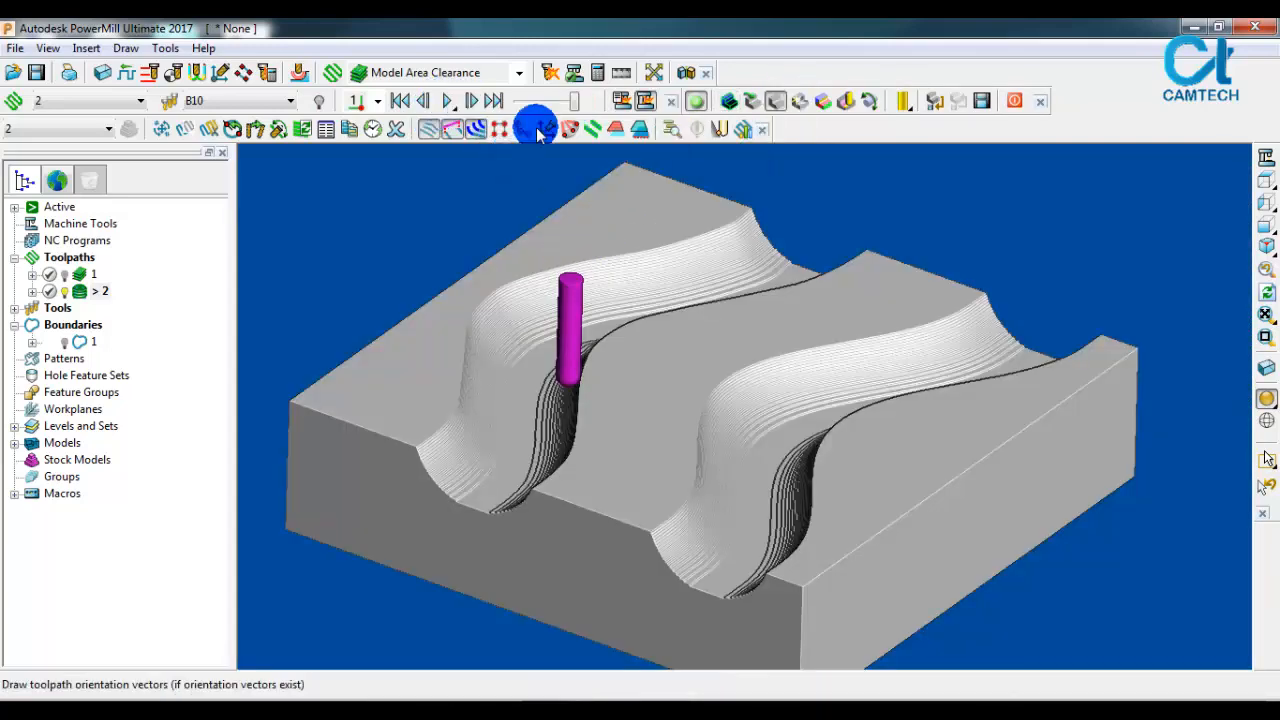
pyautogui.rightClick(82, 292)
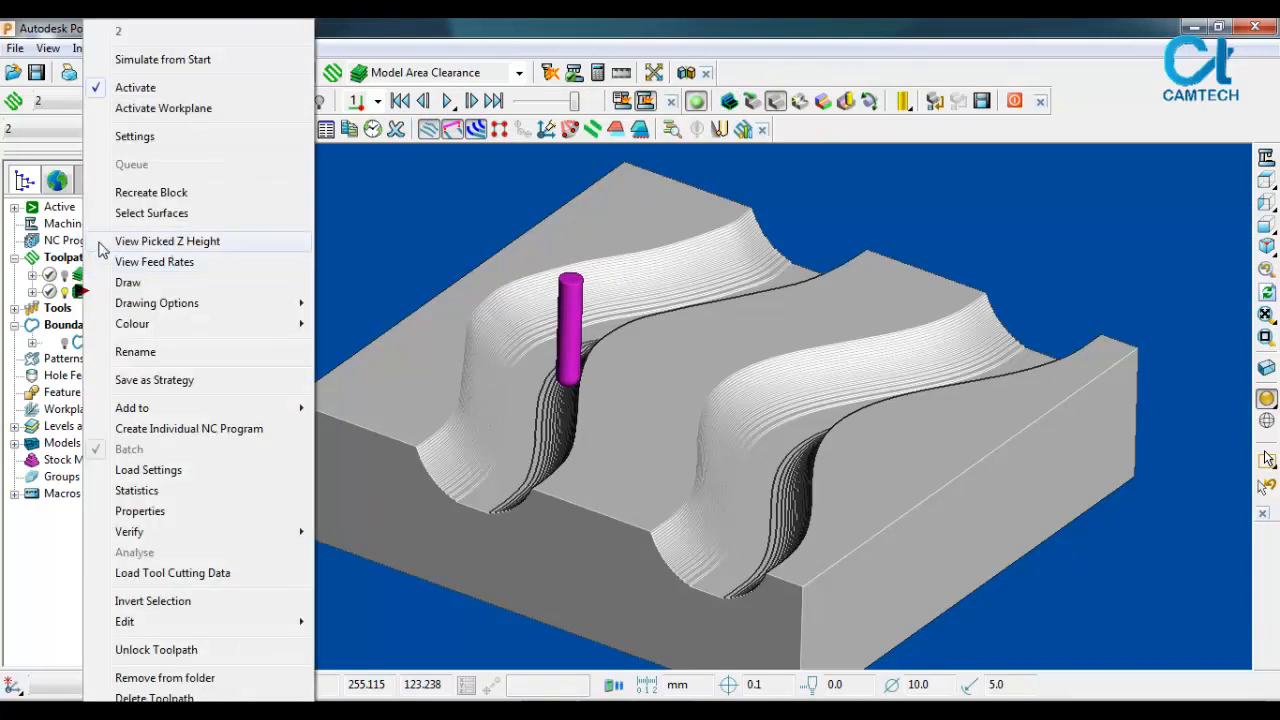
pyautogui.click(200, 60)
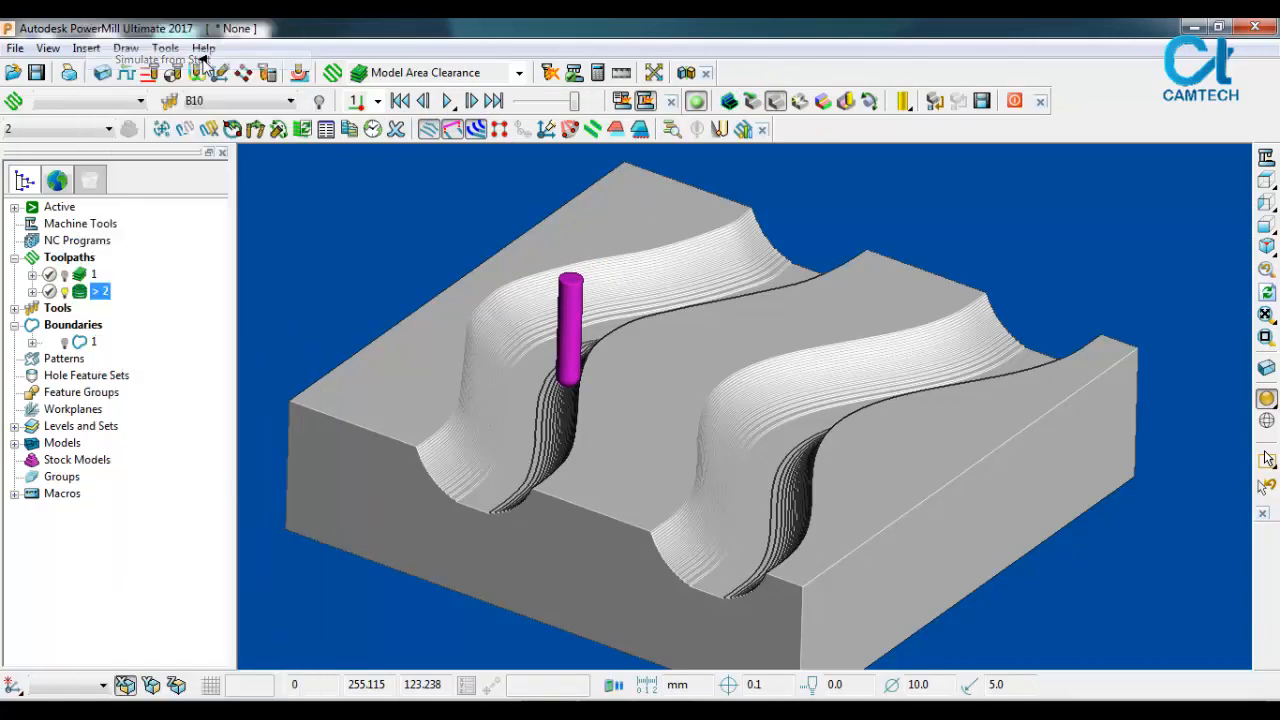
pyautogui.click(447, 101)
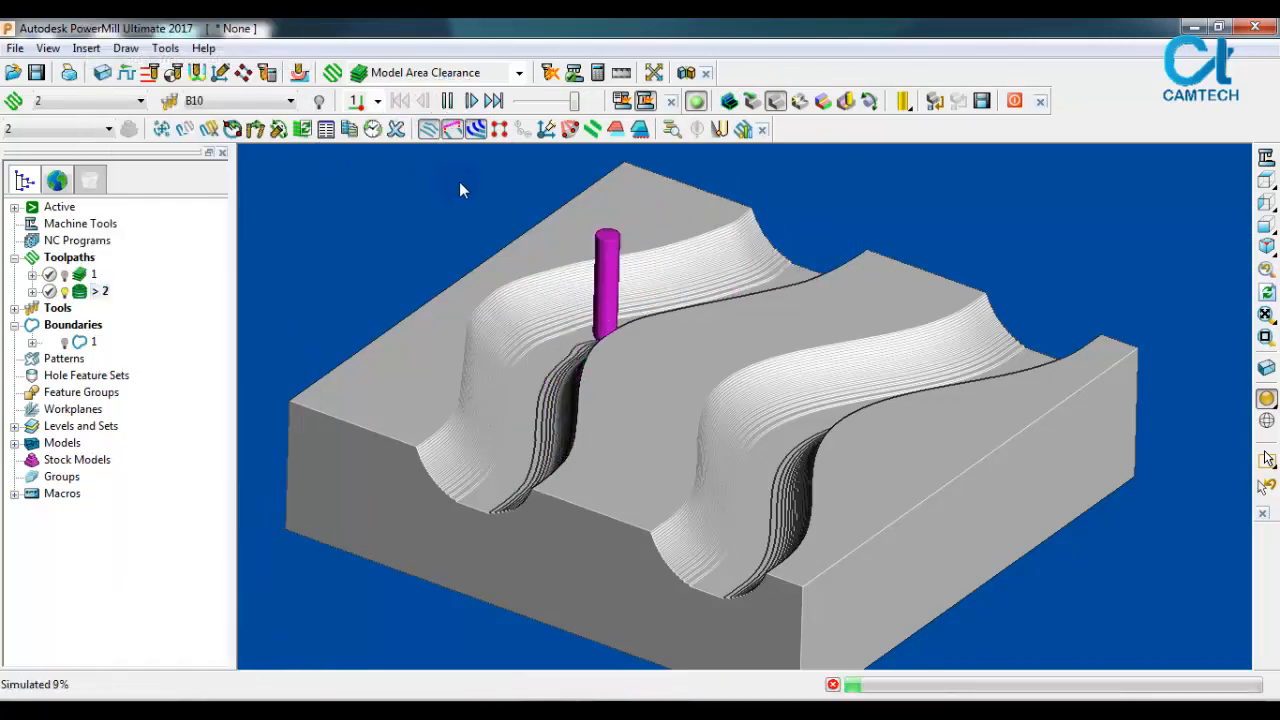
pyautogui.moveTo(574, 104); pyautogui.dragTo(551, 107)
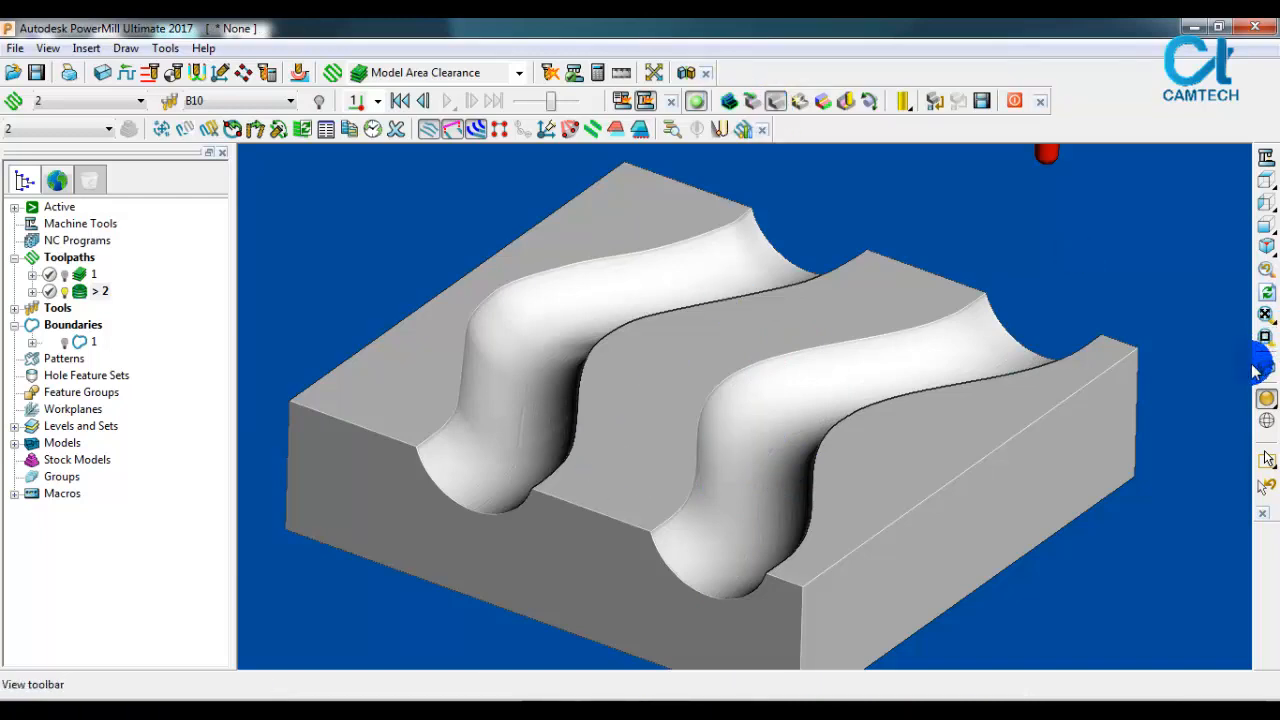
# Step: Switch from the stock image back to the model and look over the finishing toolpath in both channels
pyautogui.click(731, 101)
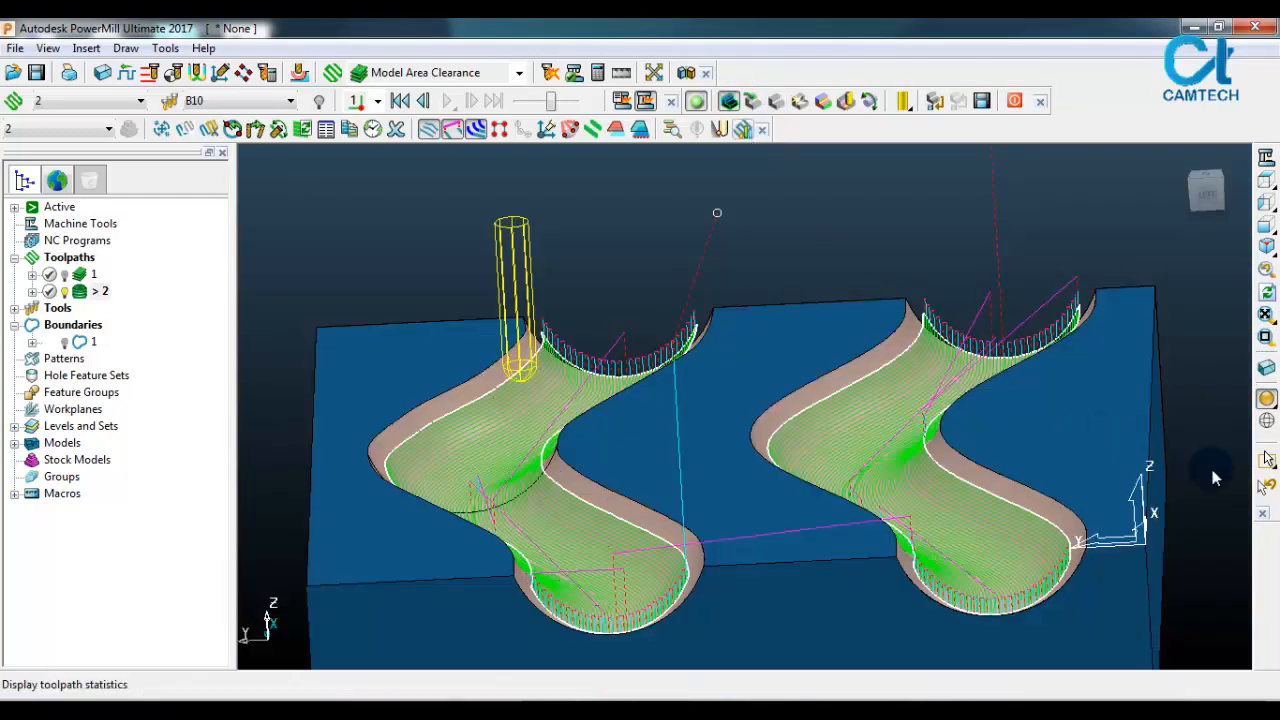
pyautogui.moveTo(1214, 478); pyautogui.dragTo(1060, 608, button='middle')
pyautogui.scroll(-5, 1040, 290)
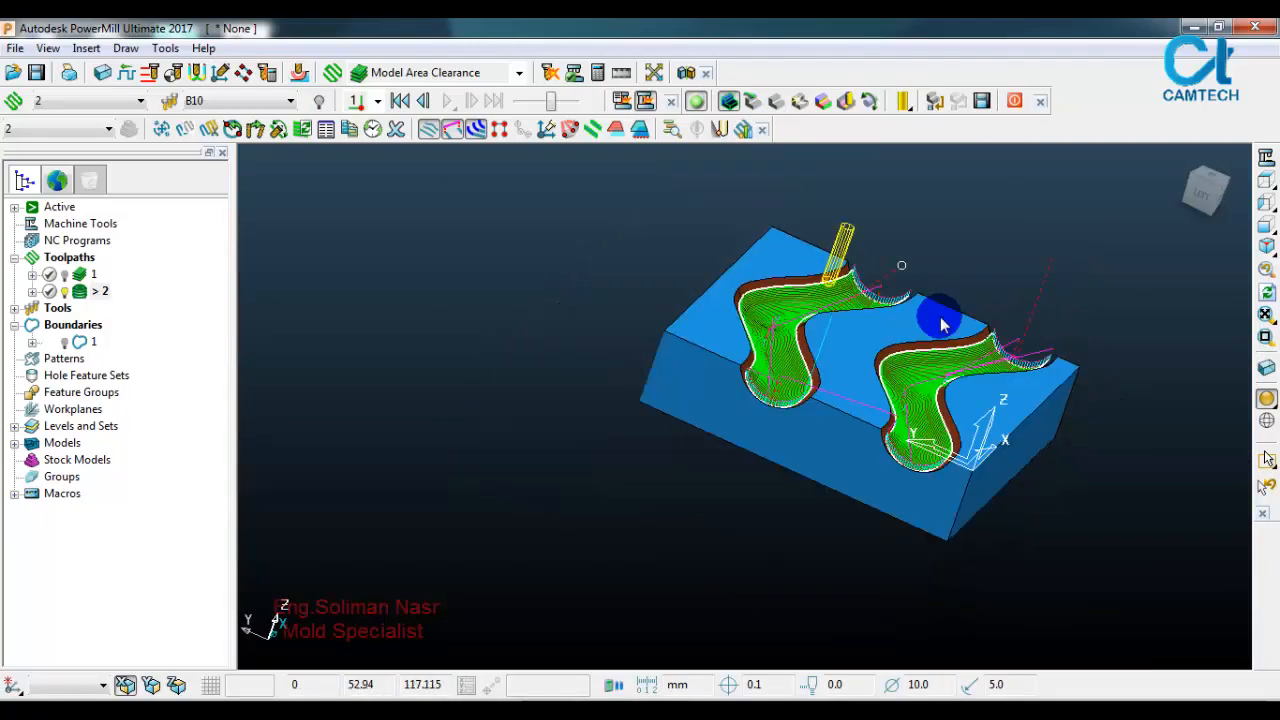
pyautogui.moveTo(908, 346); pyautogui.dragTo(873, 380, button='middle')
pyautogui.moveTo(956, 364); pyautogui.dragTo(825, 385, button='middle')
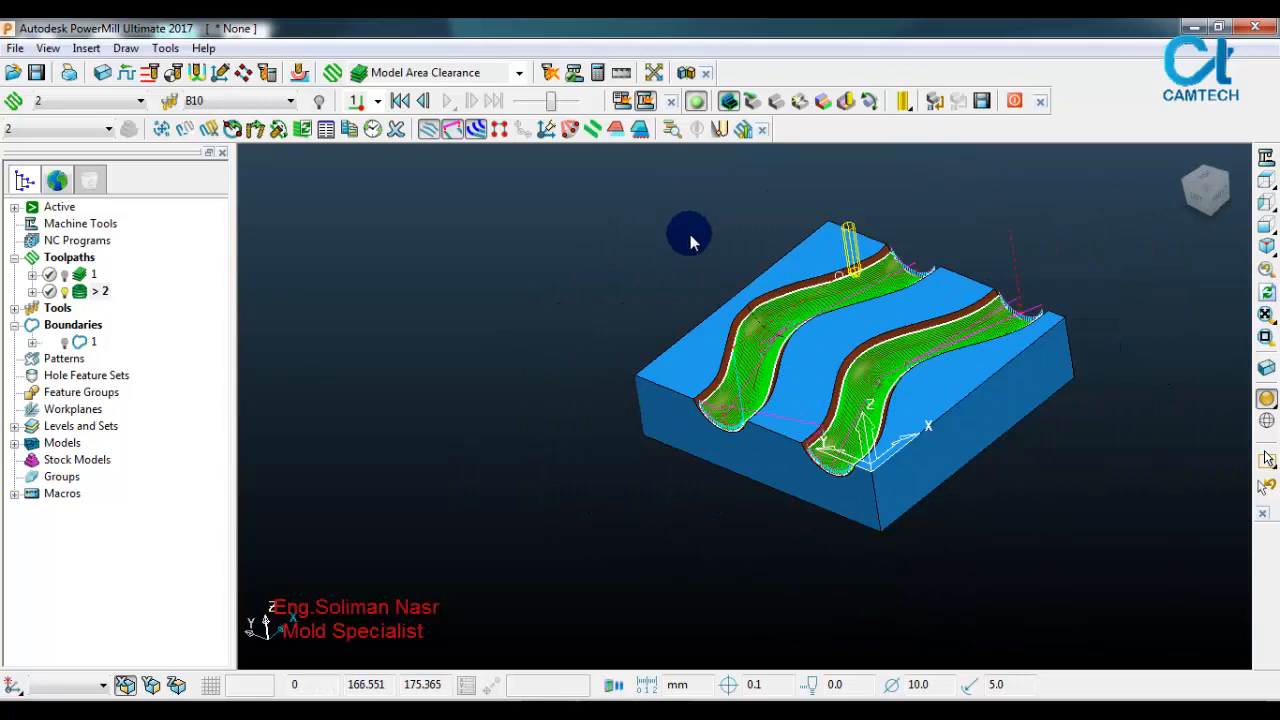
pyautogui.moveTo(725, 263); pyautogui.dragTo(763, 283, button='middle')
pyautogui.moveTo(888, 405); pyautogui.dragTo(737, 373, button='middle')
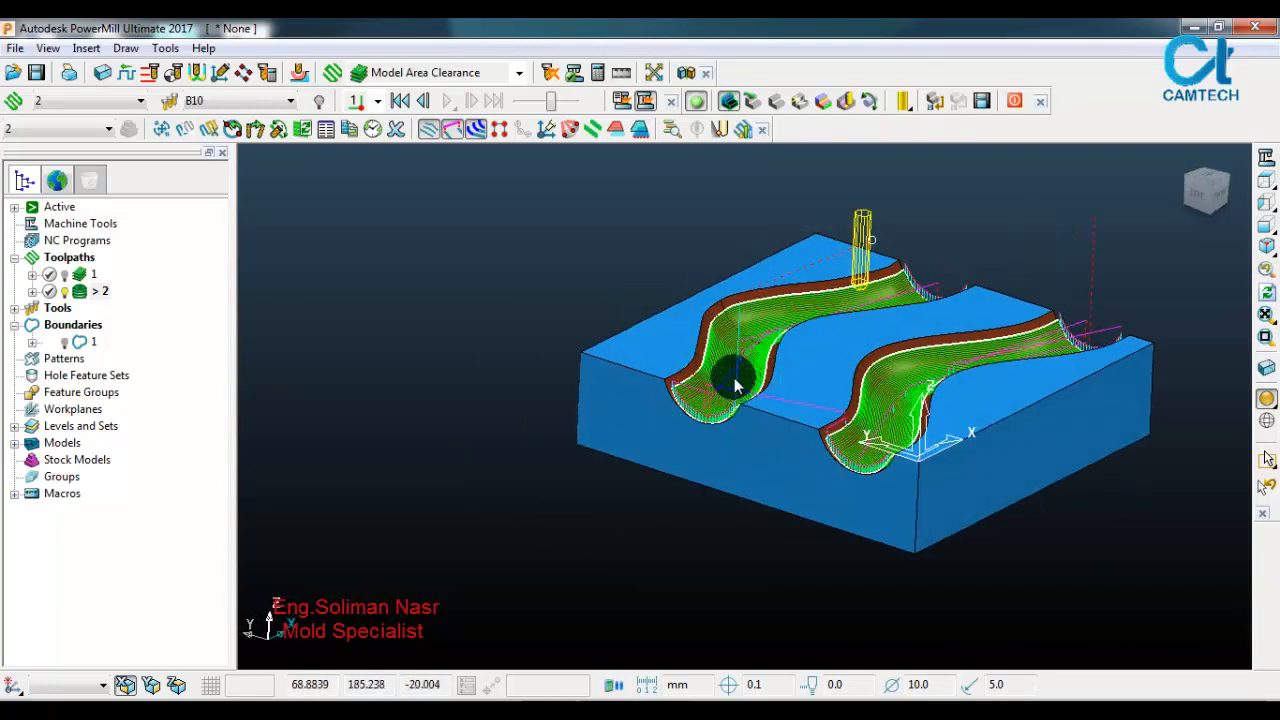
pyautogui.scroll(5, 787, 347)
pyautogui.scroll(-5, 831, 327)
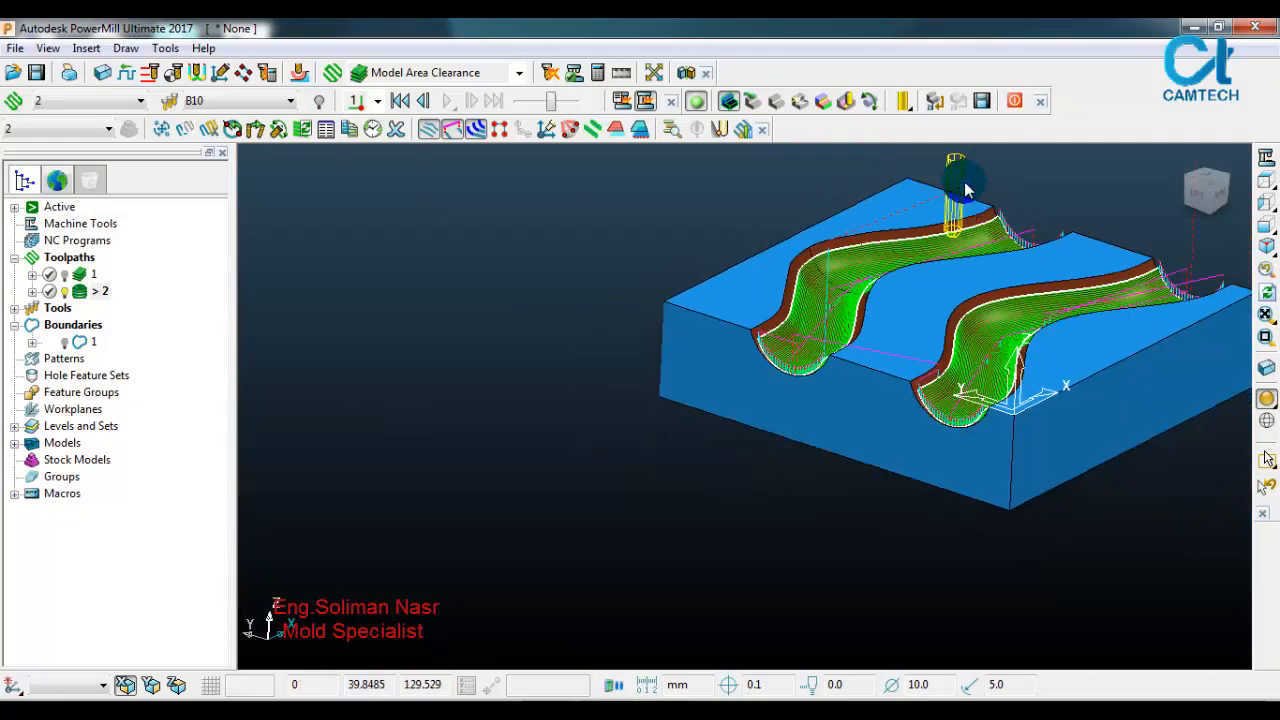
pyautogui.scroll(4, 900, 255)
pyautogui.moveTo(893, 258); pyautogui.dragTo(820, 398, button='middle')
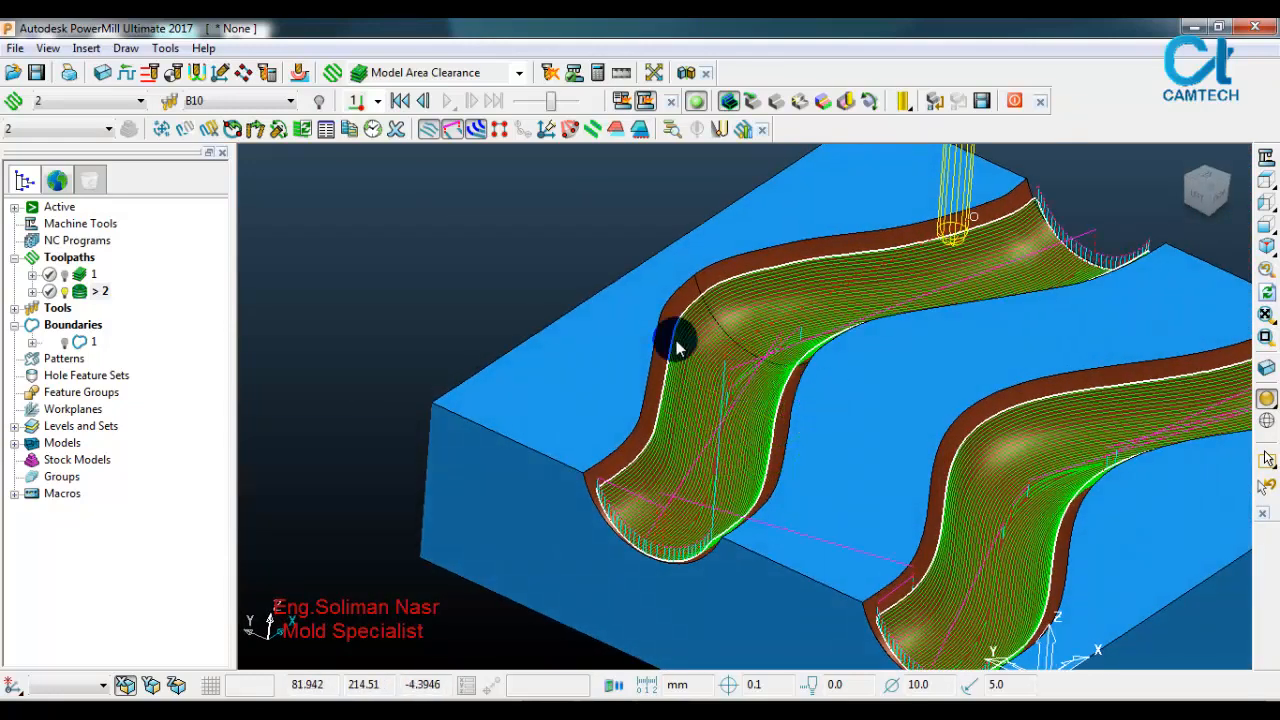
# Step: Create an individual NC program from toolpath 2 and select it among the expanded NC programs
pyautogui.rightClick(86, 291)
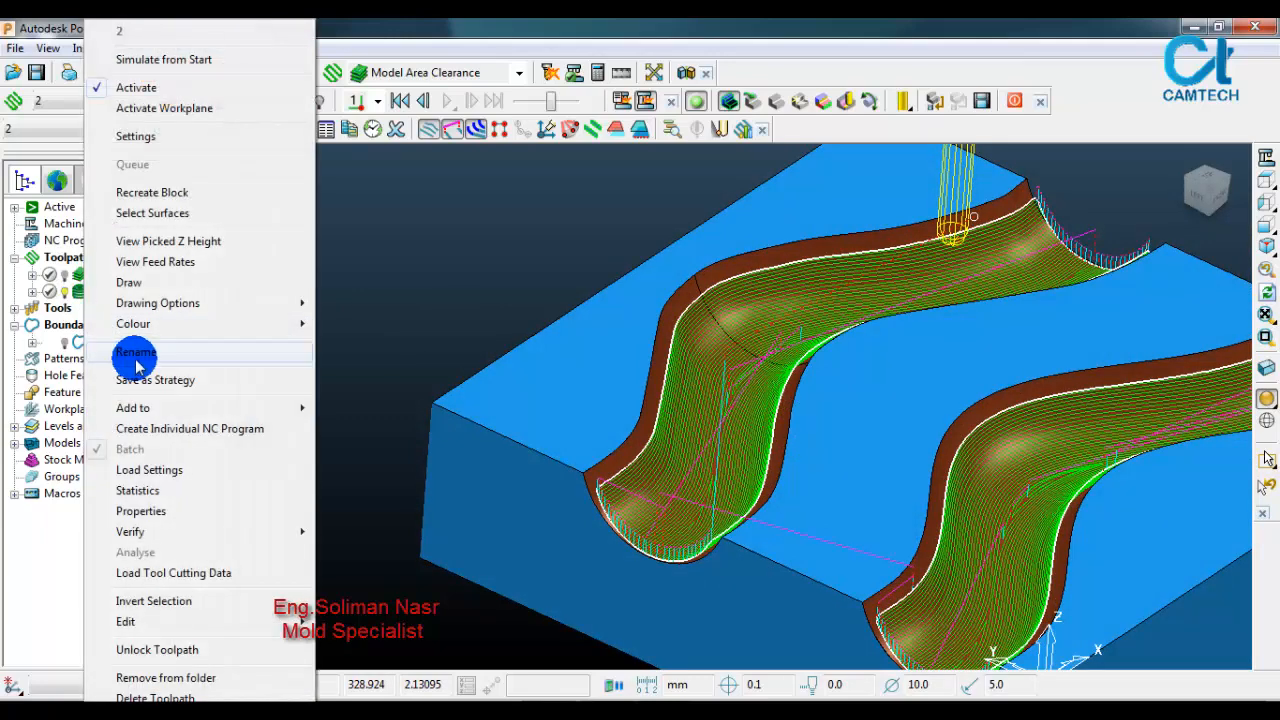
pyautogui.click(165, 429)
pyautogui.click(15, 241)
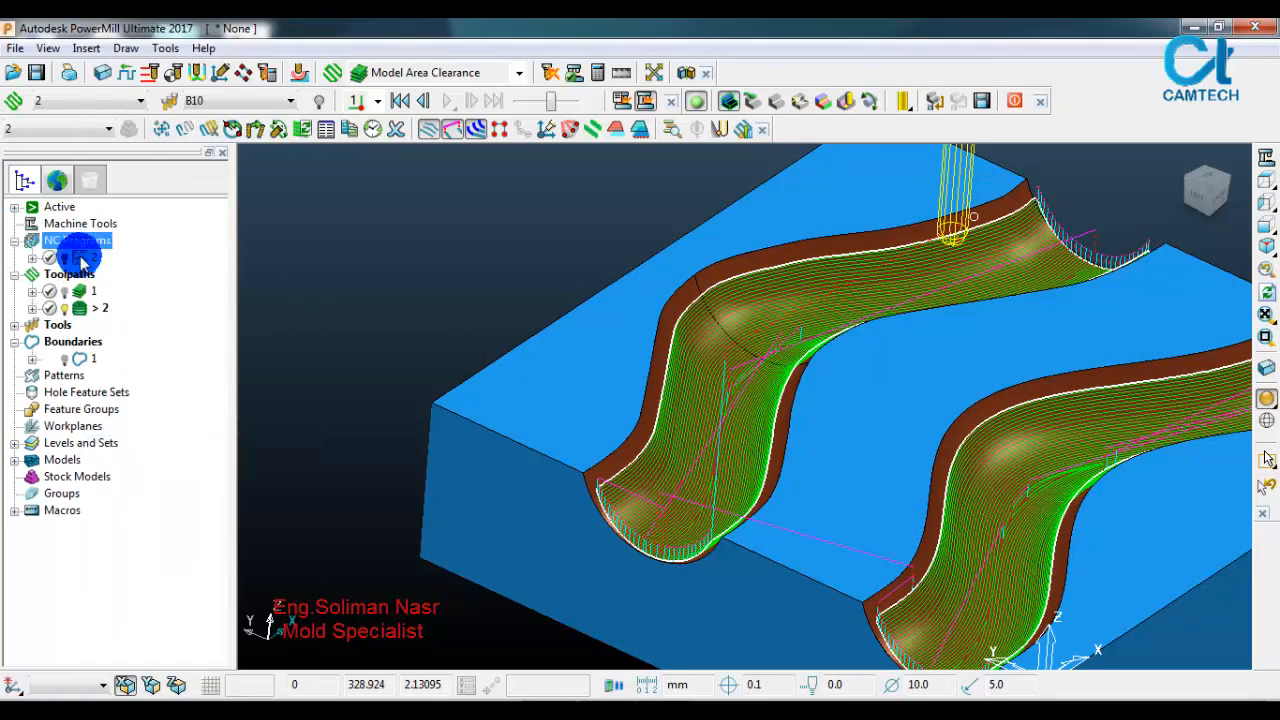
pyautogui.click(82, 259)
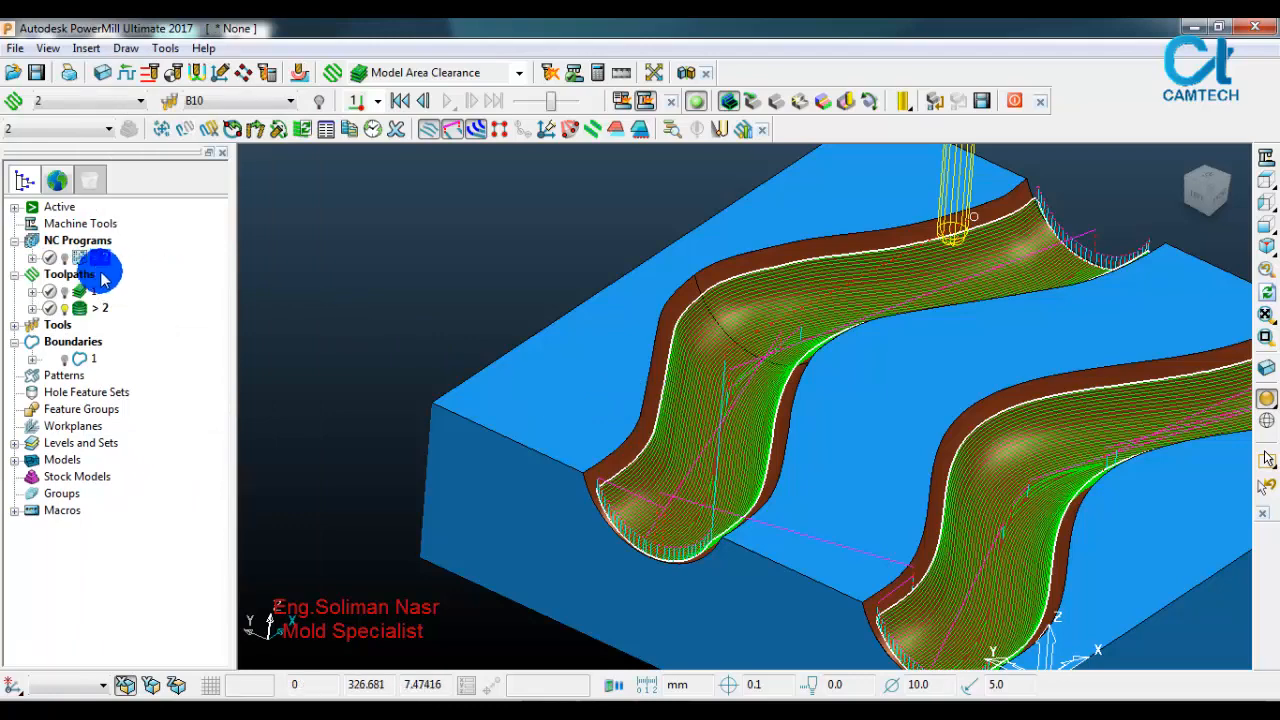
# Step: In the settings of NC program 2, set the output file to TEST.tap on the Desktop
pyautogui.rightClick(83, 262)
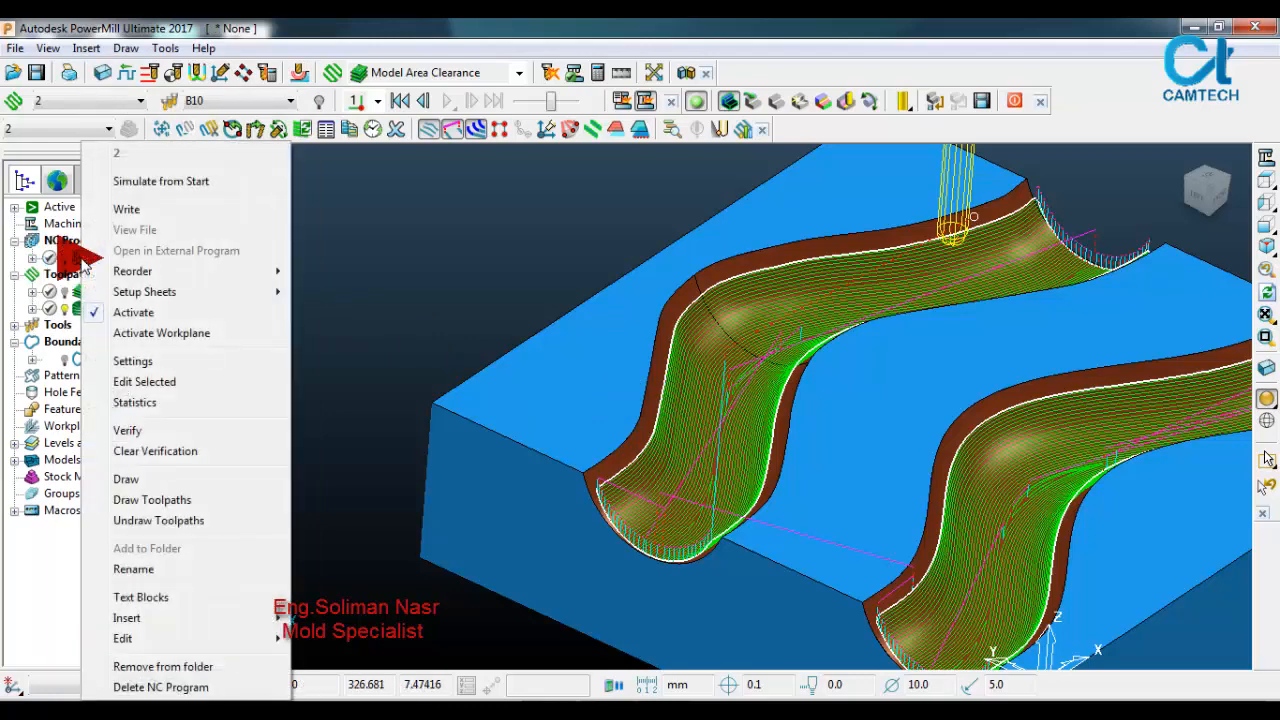
pyautogui.click(150, 366)
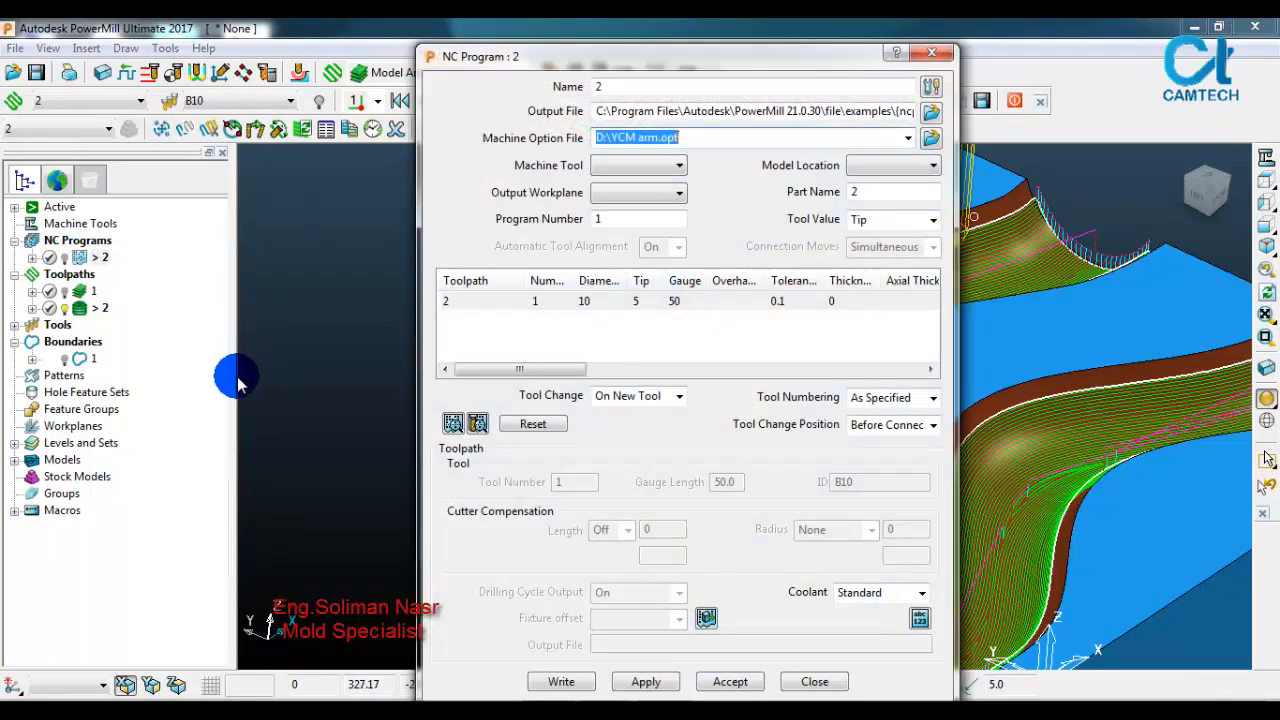
pyautogui.click(933, 114)
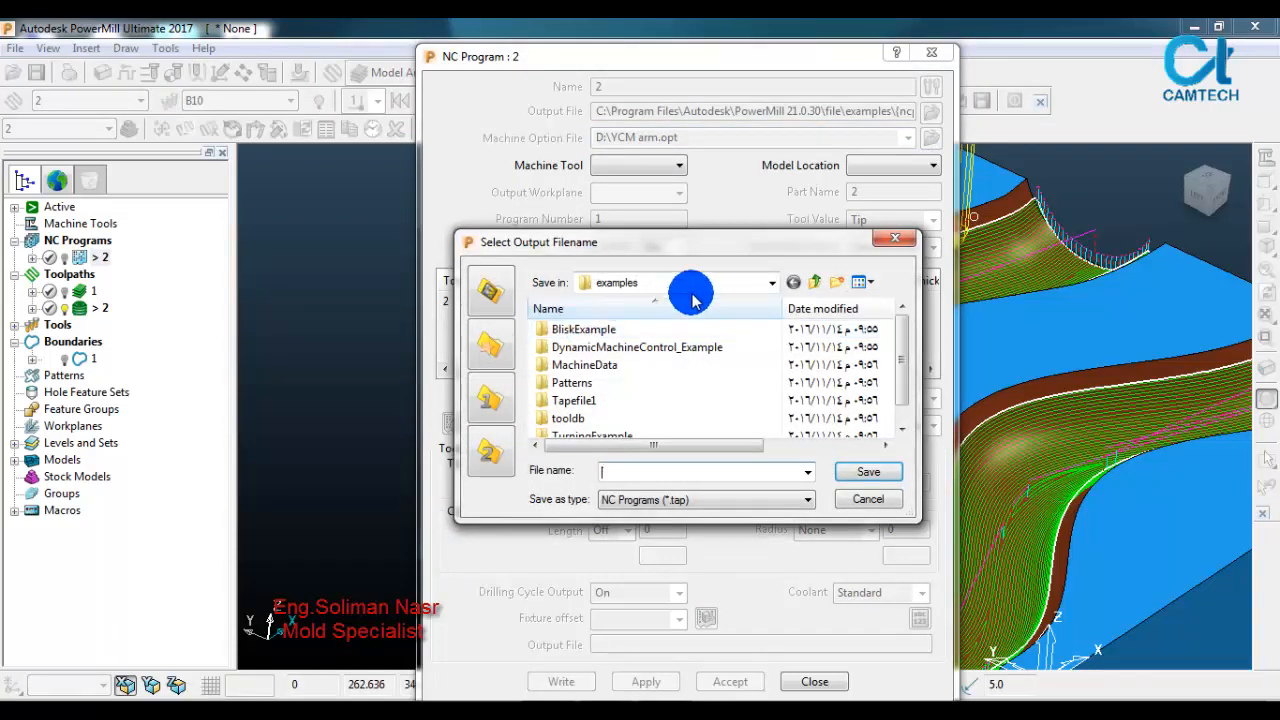
pyautogui.click(686, 284)
pyautogui.click(654, 323)
pyautogui.click(650, 323)
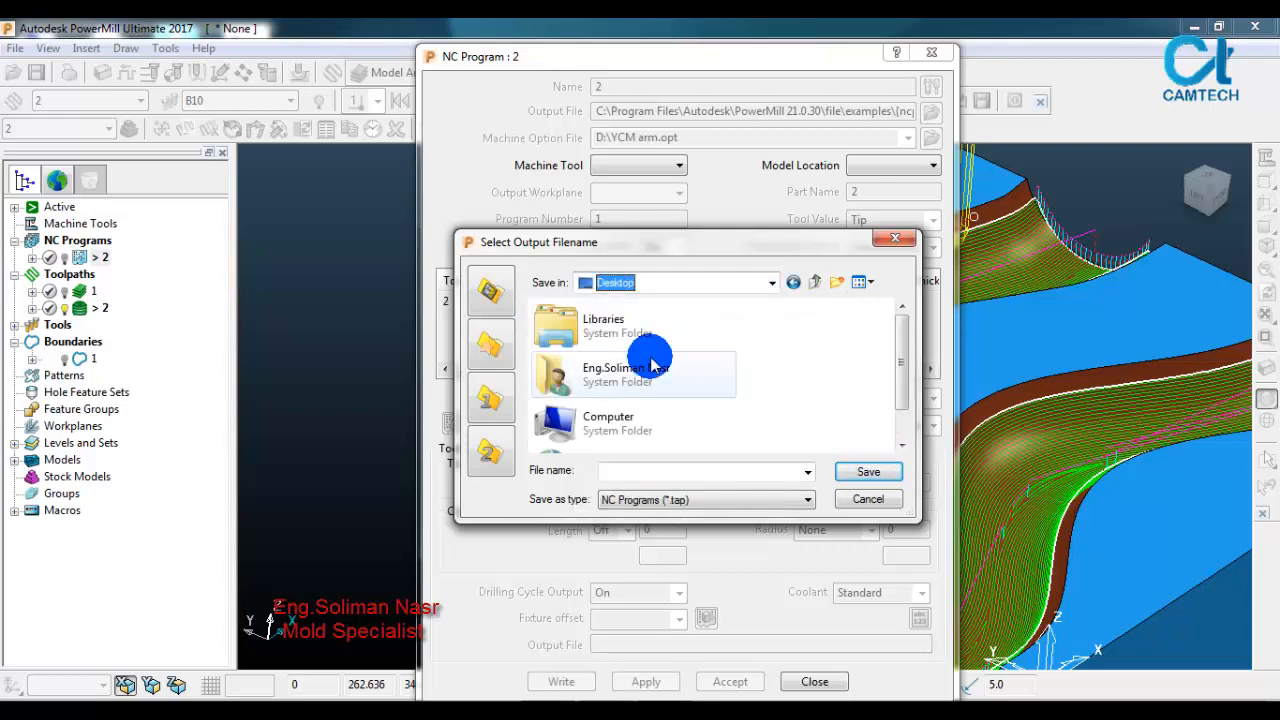
pyautogui.click(903, 392)
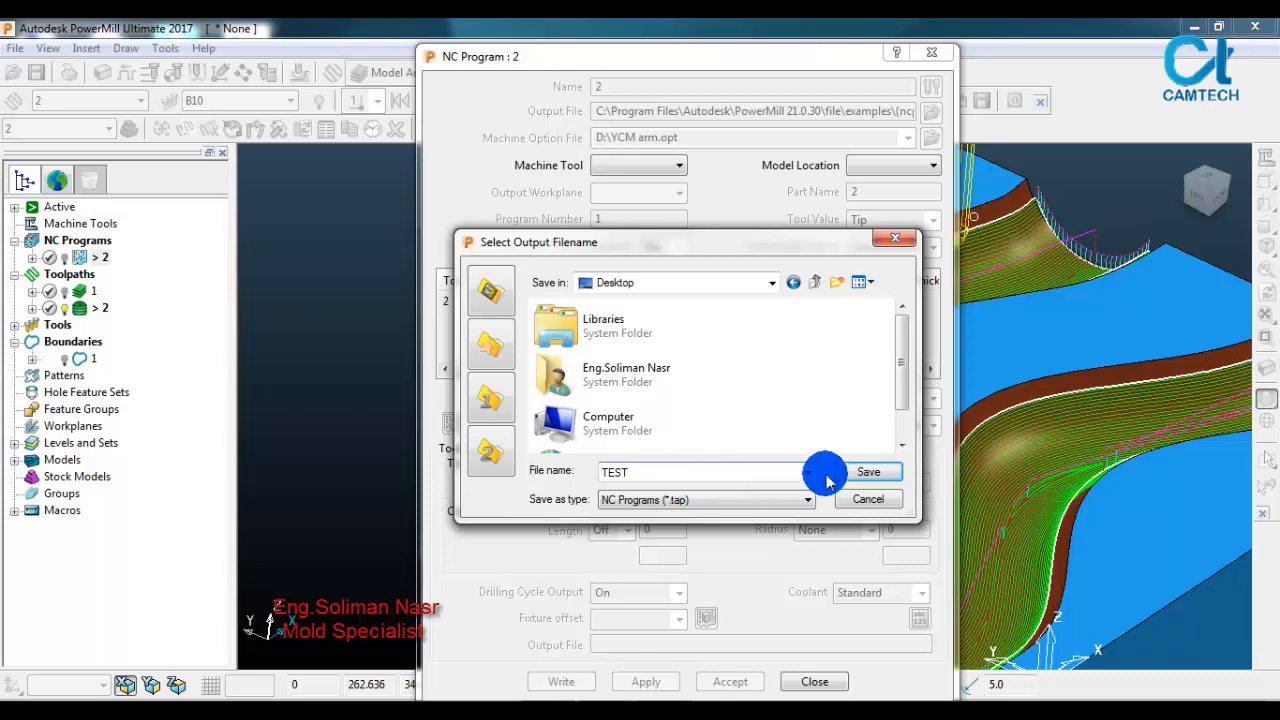
pyautogui.click(862, 470)
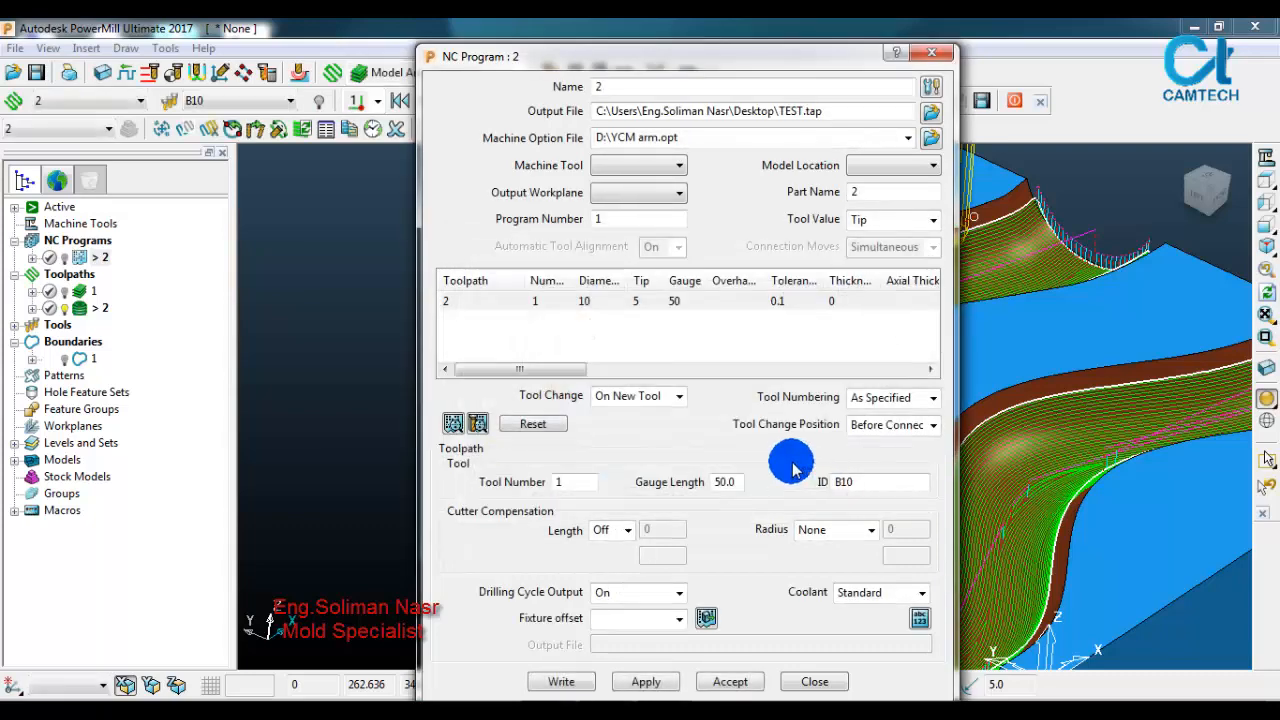
# Step: Write the NC program, accept the post processor warning, and close the report and the NC program settings
pyautogui.click(561, 681)
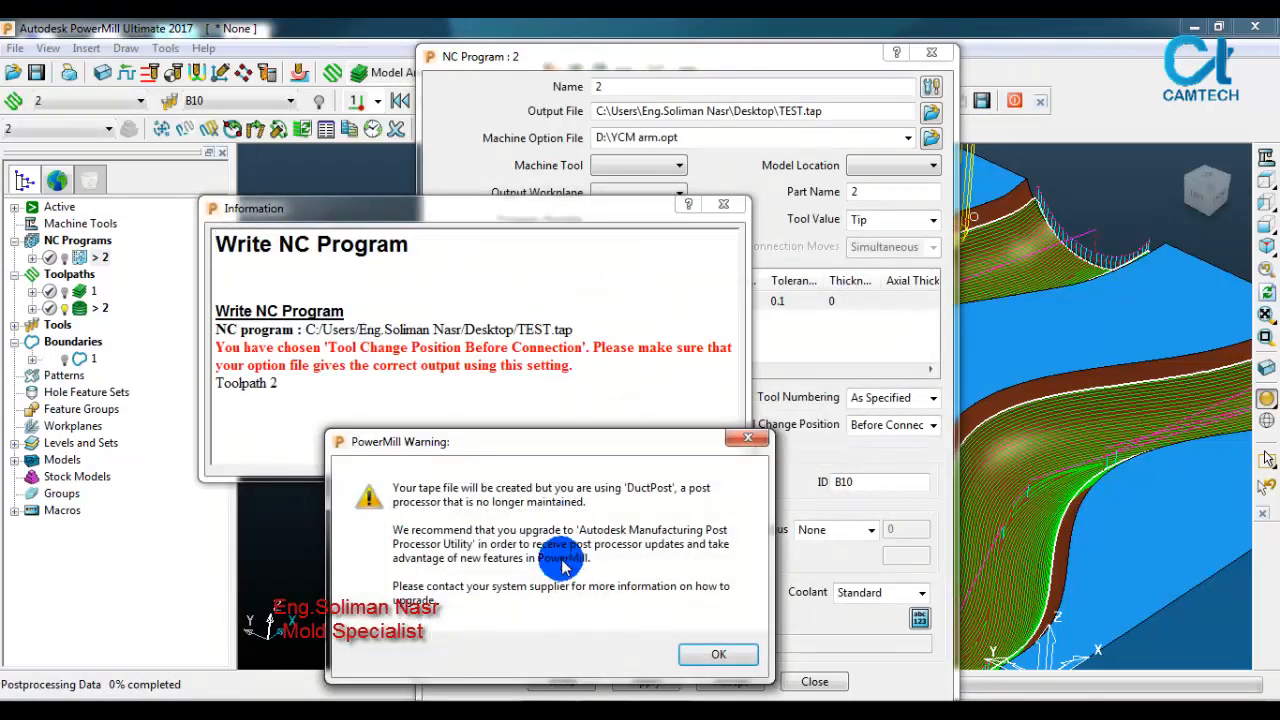
pyautogui.click(718, 654)
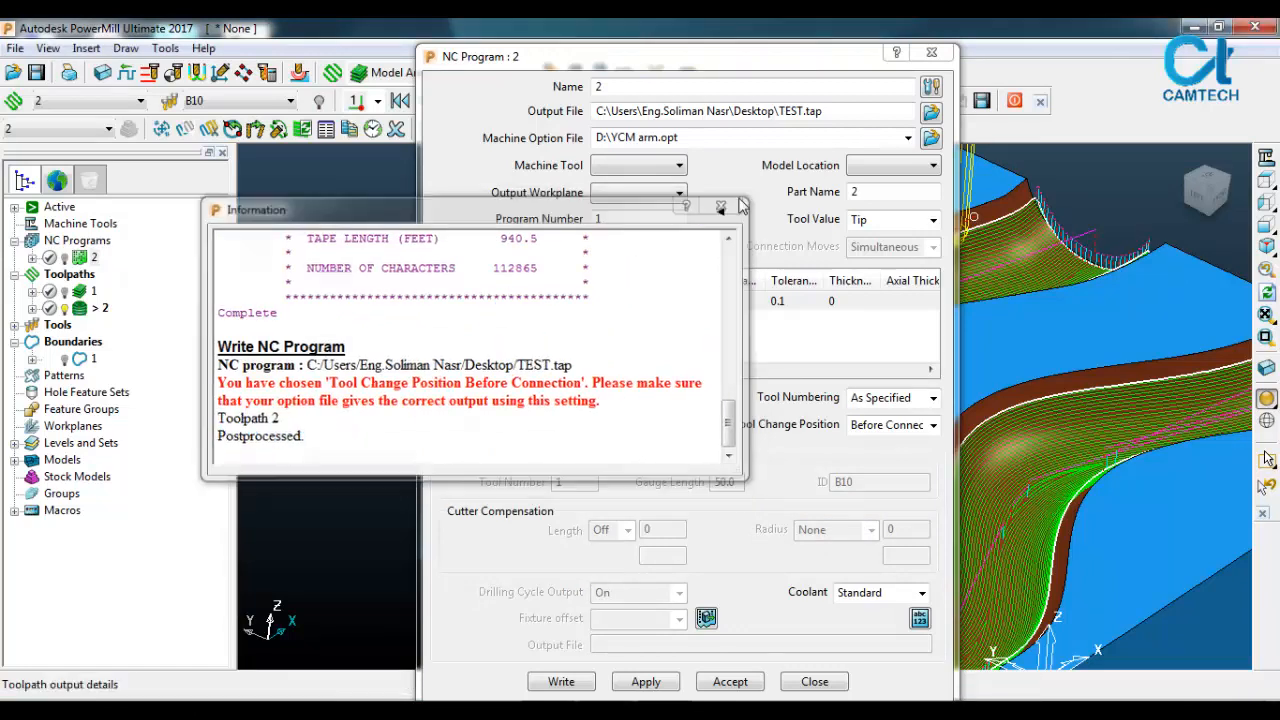
pyautogui.click(726, 208)
pyautogui.click(931, 52)
# Step: Switch to the desktop, open TEST.tap in CIMCO Edit and check its backplot through to the end for both channels
pyautogui.click(1189, 26)
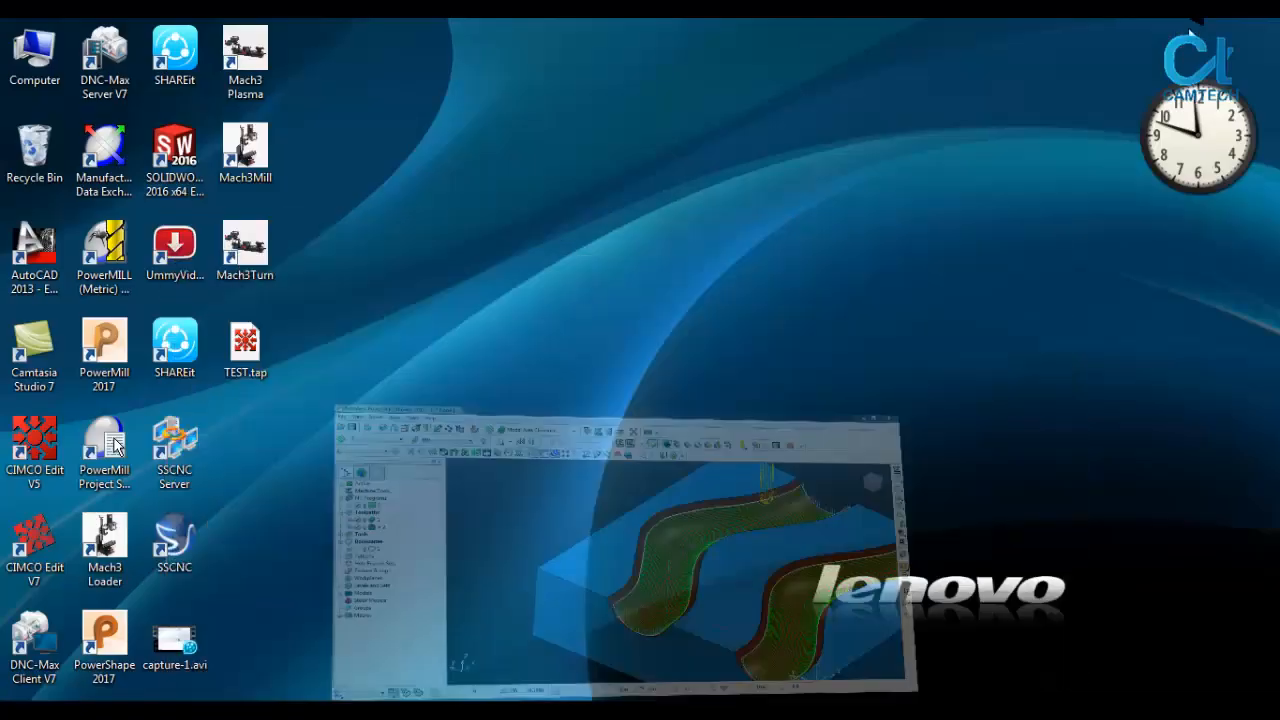
pyautogui.click(263, 362)
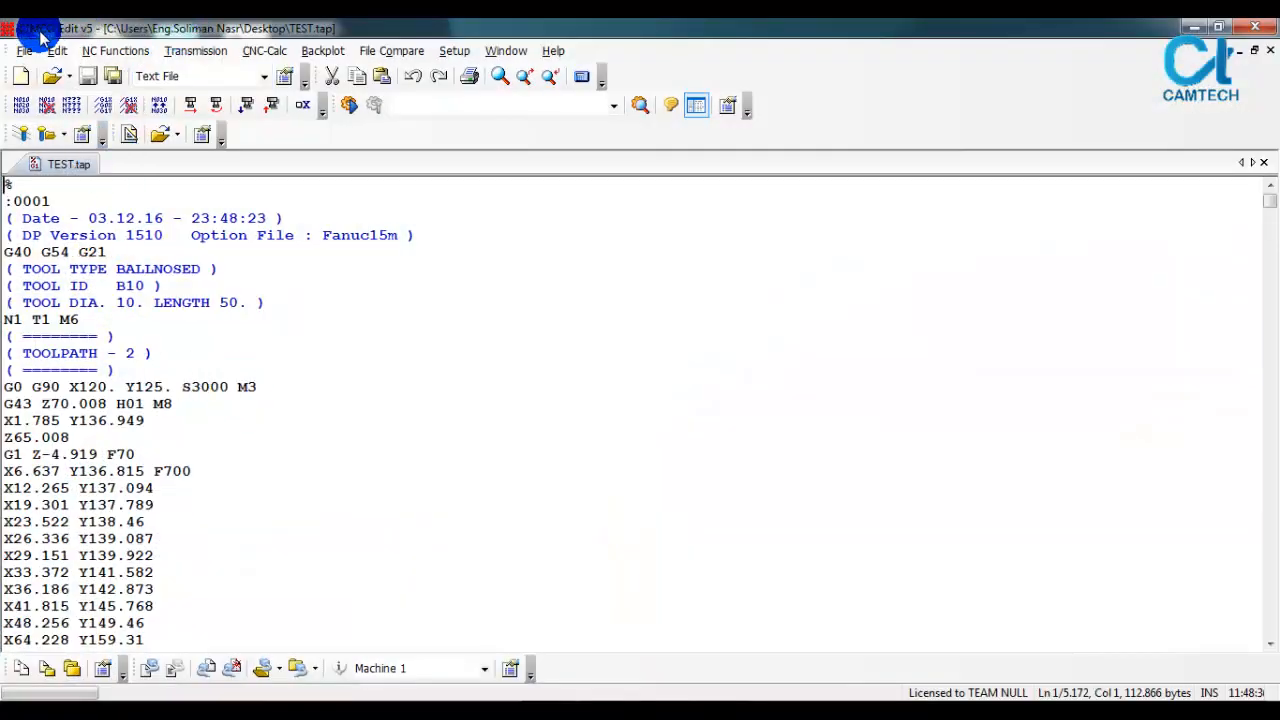
pyautogui.click(22, 137)
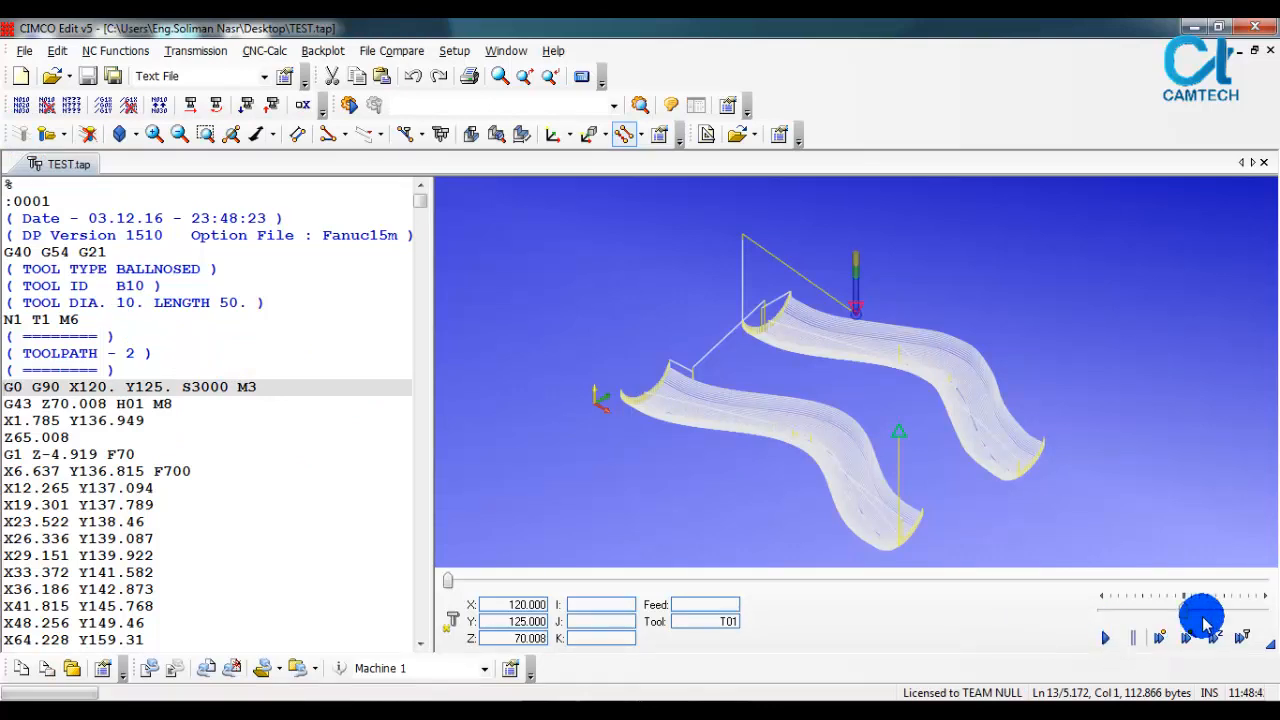
pyautogui.click(1190, 620)
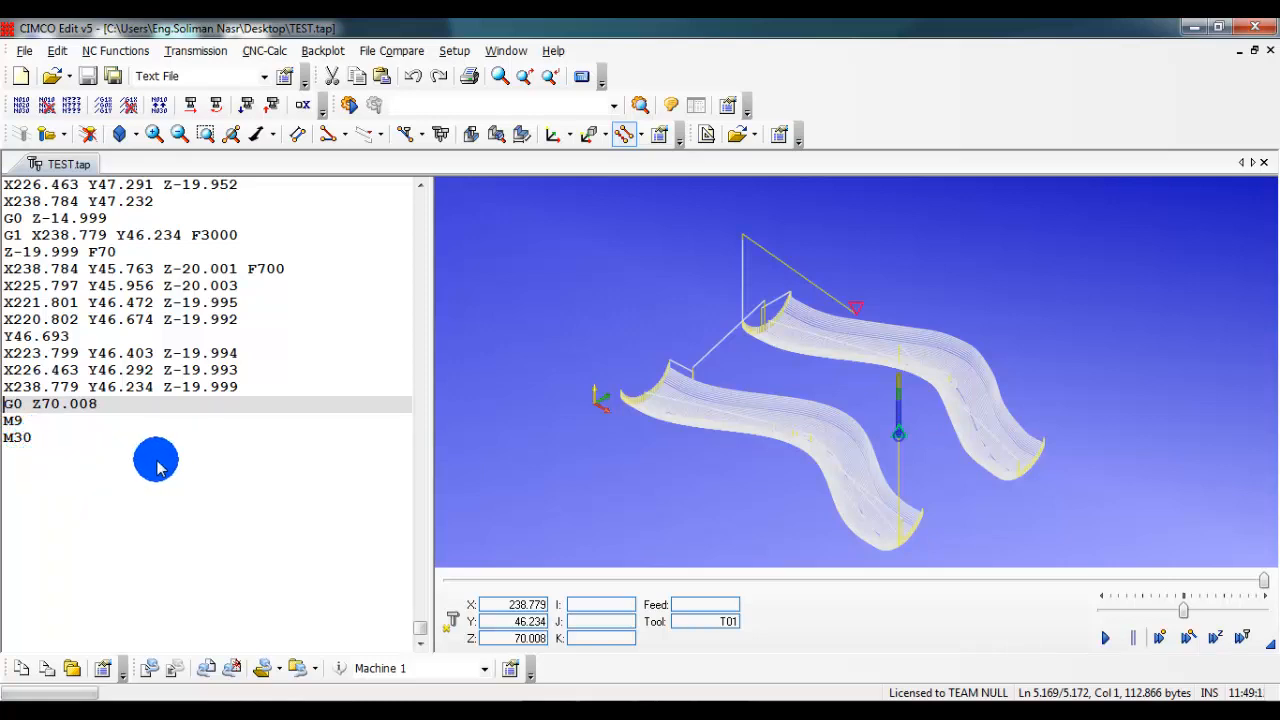
pyautogui.moveTo(672, 470); pyautogui.dragTo(737, 457)
pyautogui.click(837, 480)
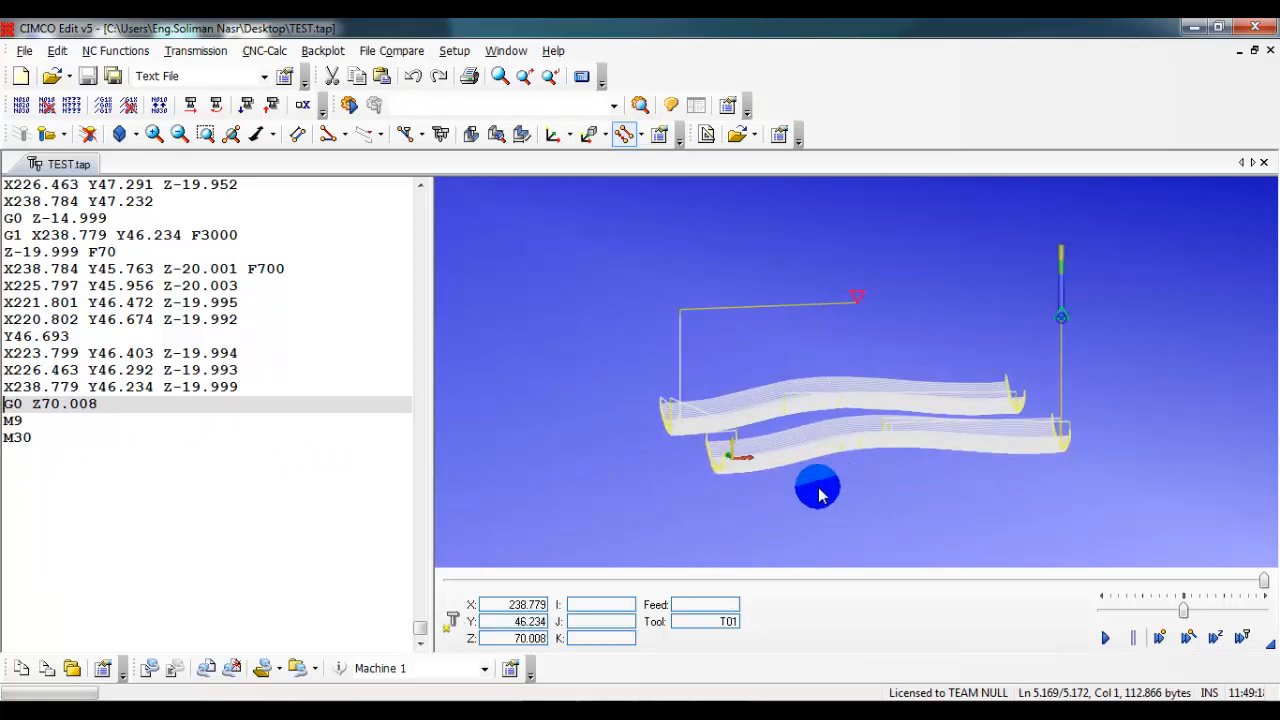
pyautogui.moveTo(818, 486); pyautogui.dragTo(856, 487)
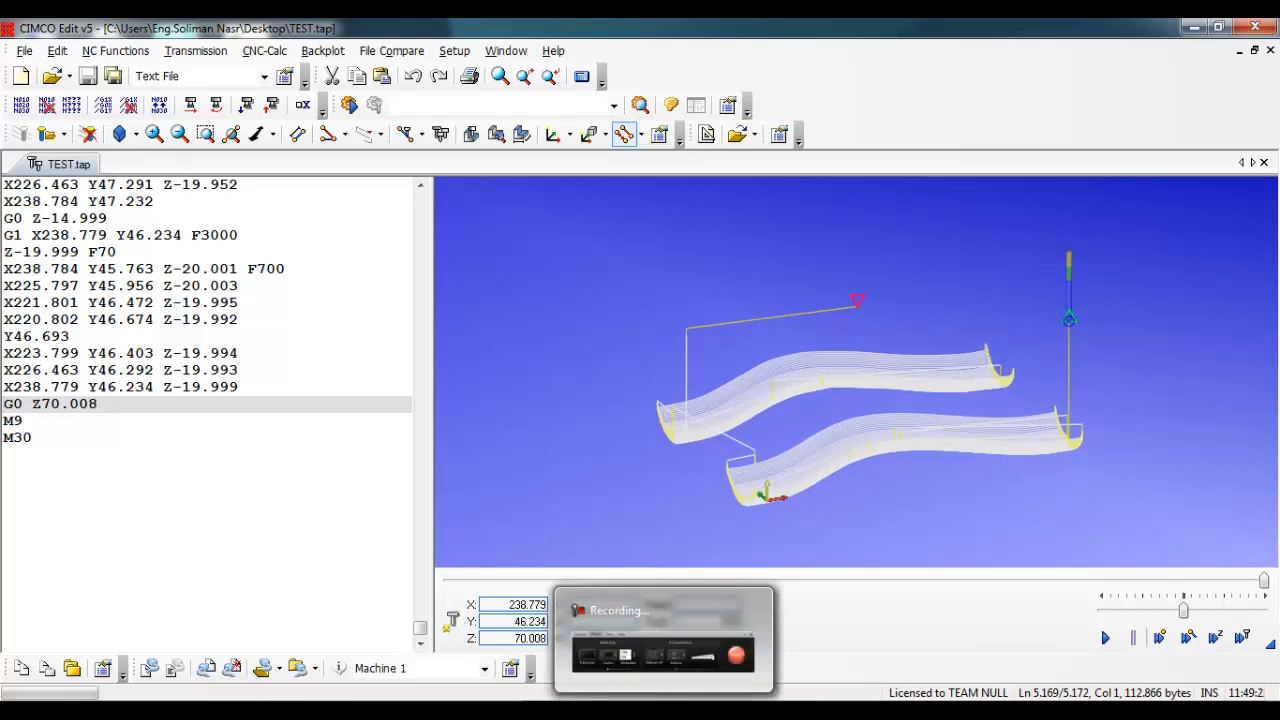
pyautogui.moveTo(722, 710)
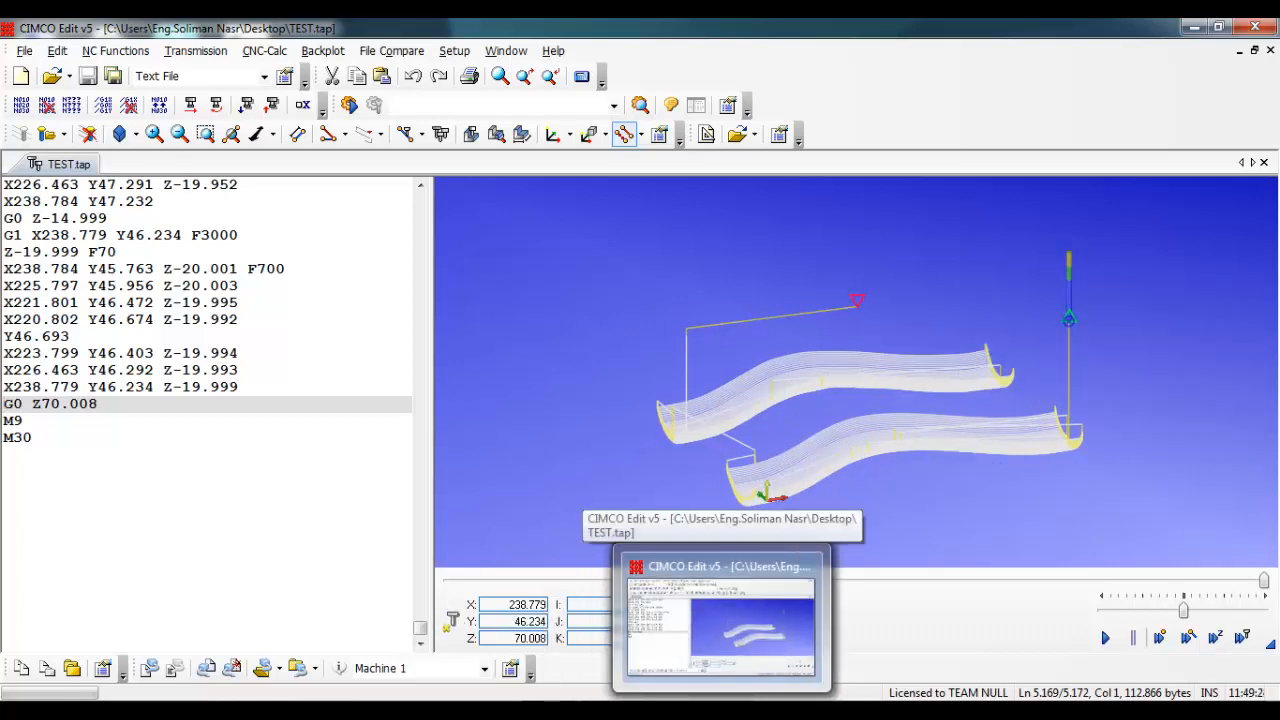